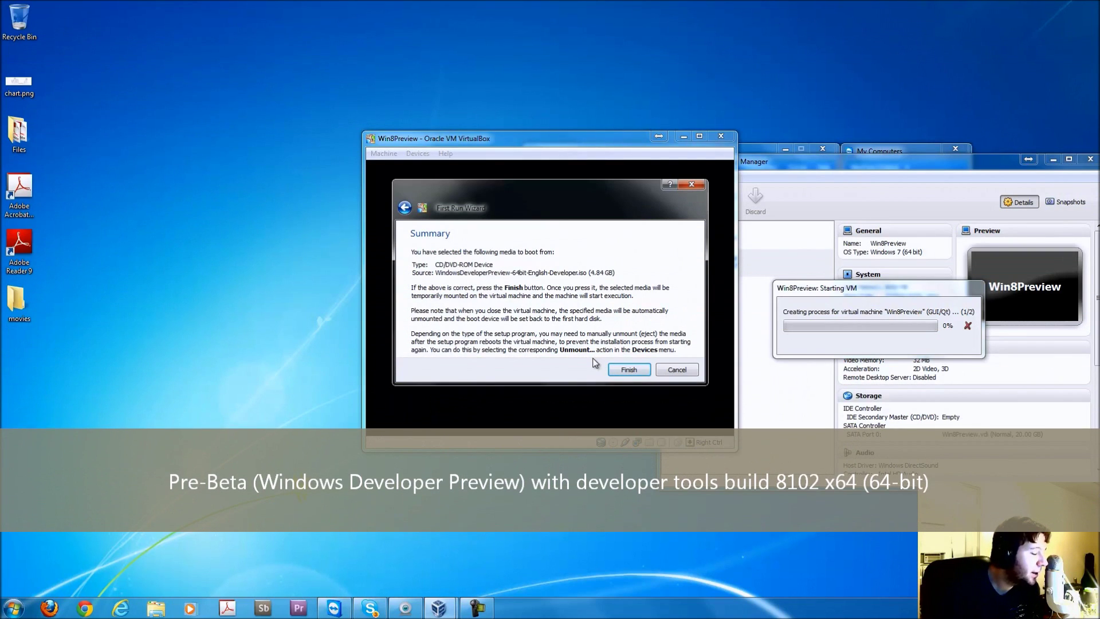
- Finish the First Run Wizard so Win8Preview boots from the Windows Developer Preview disc, then bring its window forward
{"action": "left_click", "coordinate": [628, 370]}
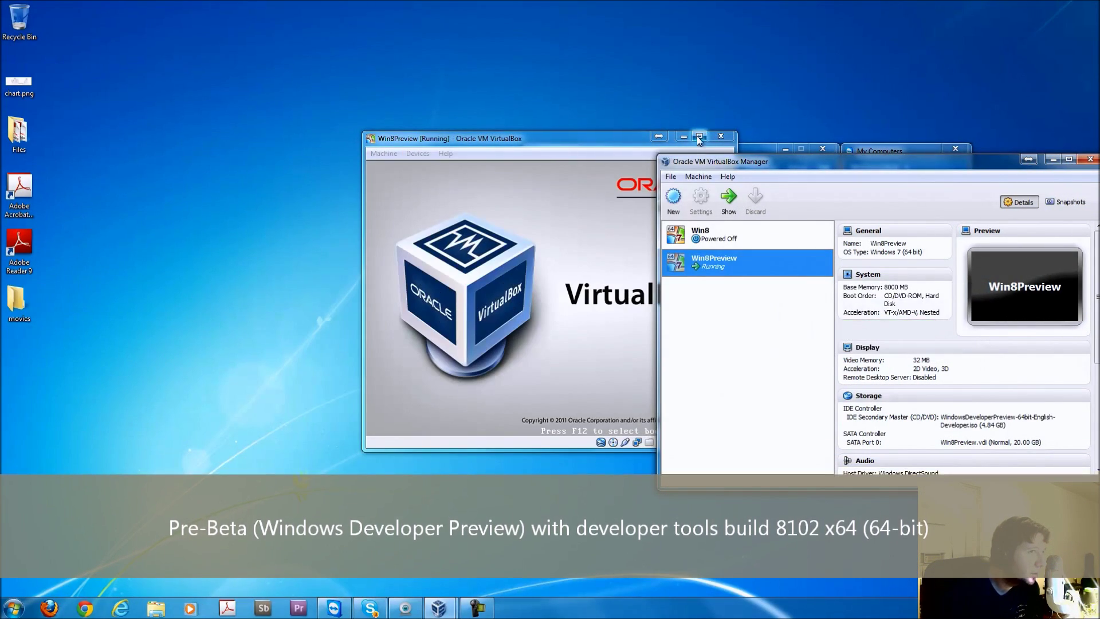
{"action": "left_click", "coordinate": [611, 143]}
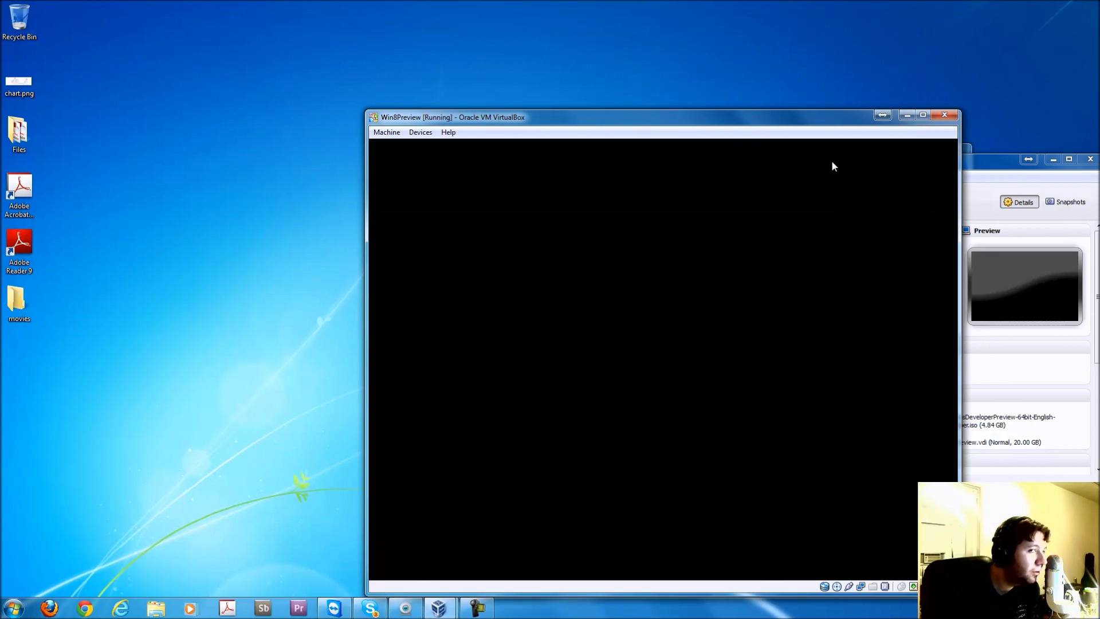
- Maximize the Win8Preview VM window while Windows Setup loads
{"action": "left_click", "coordinate": [924, 118]}
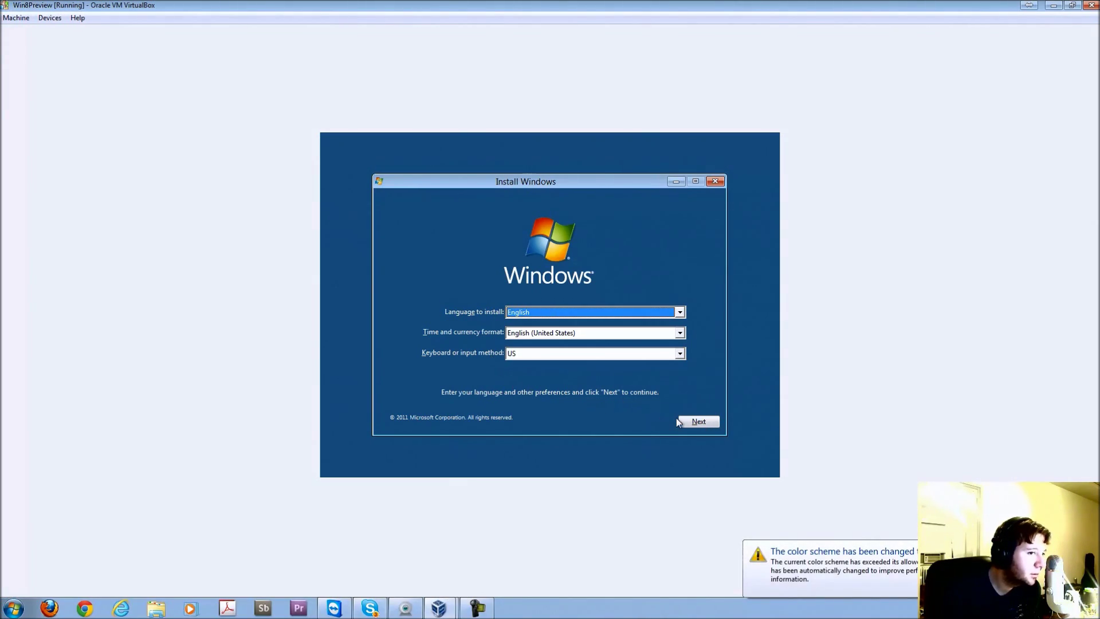
- Keep English and US keyboard defaults, choose Install now, and accept the Windows Developer Preview license terms
{"action": "left_click", "coordinate": [693, 420]}
{"action": "left_click", "coordinate": [548, 310]}
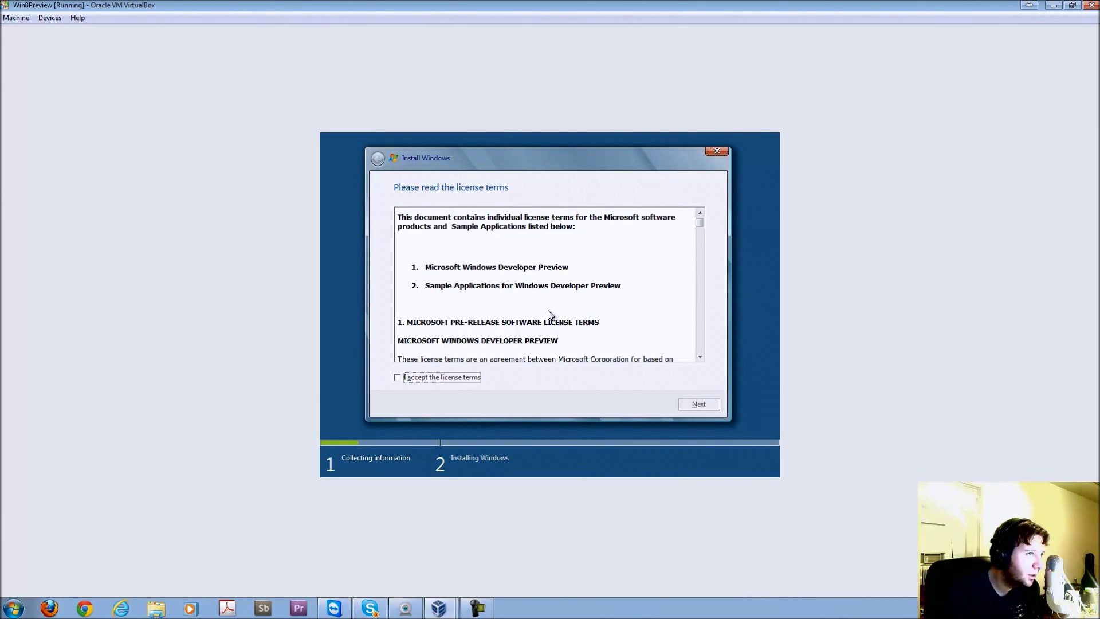
{"action": "left_click_drag", "start_coordinate": [700, 222], "coordinate": [700, 346]}
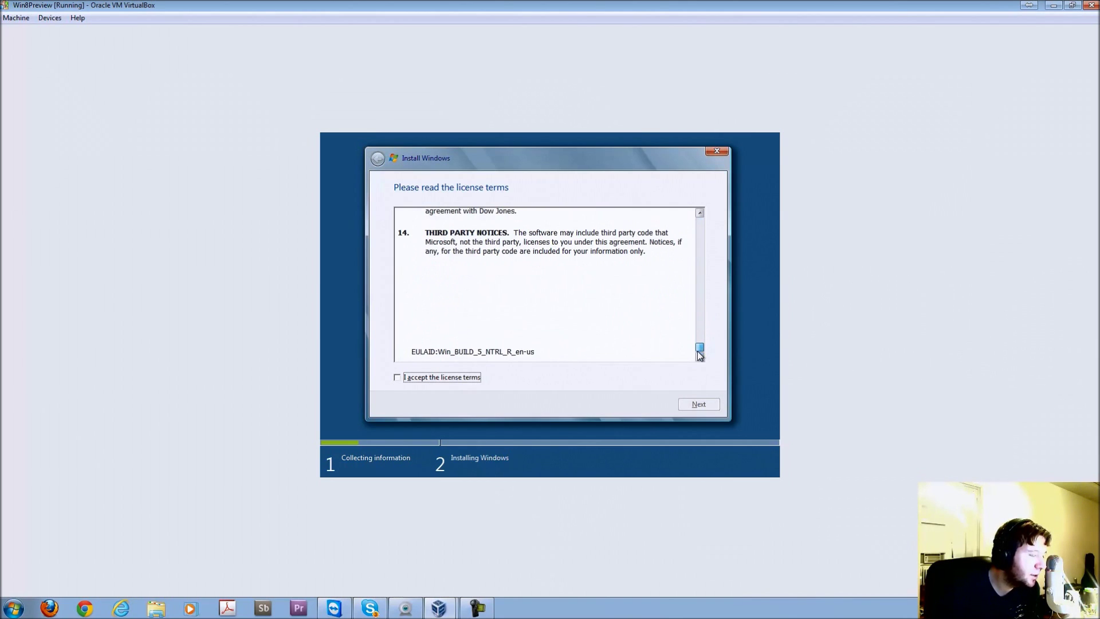
{"action": "left_click", "coordinate": [441, 378]}
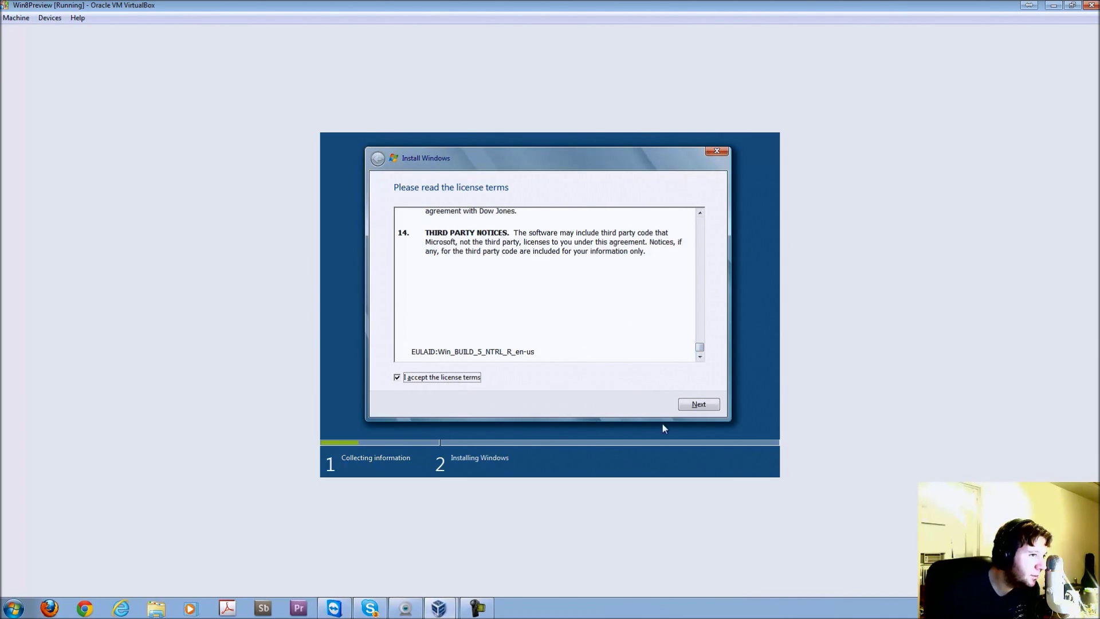
{"action": "left_click", "coordinate": [698, 404]}
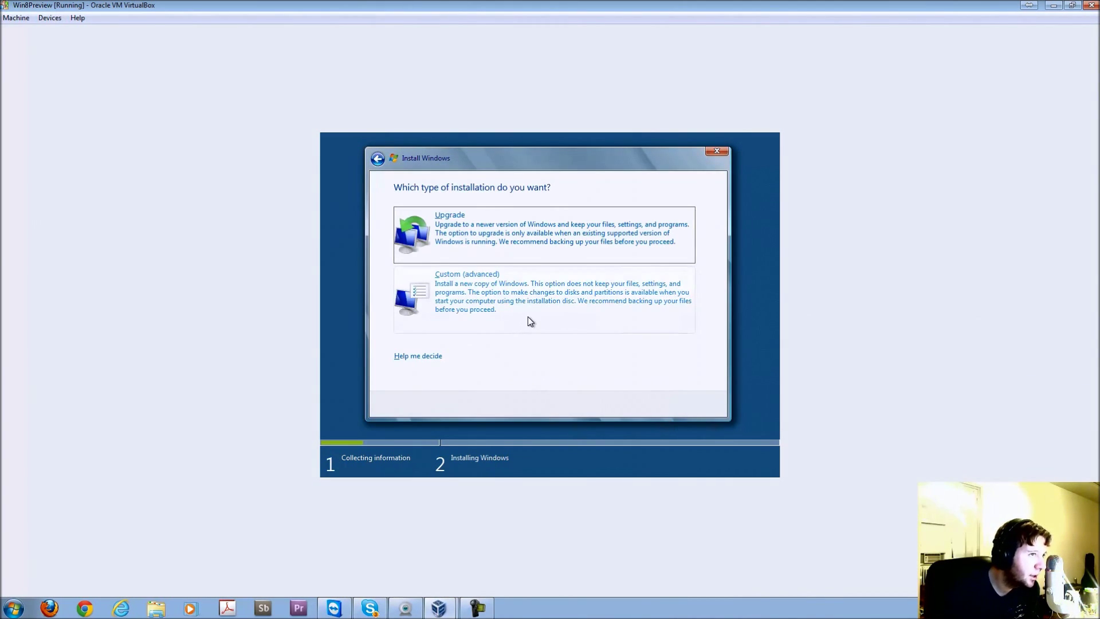
- Choose a Custom (advanced) install onto Disk 0 Unallocated Space
{"action": "left_click", "coordinate": [528, 318]}
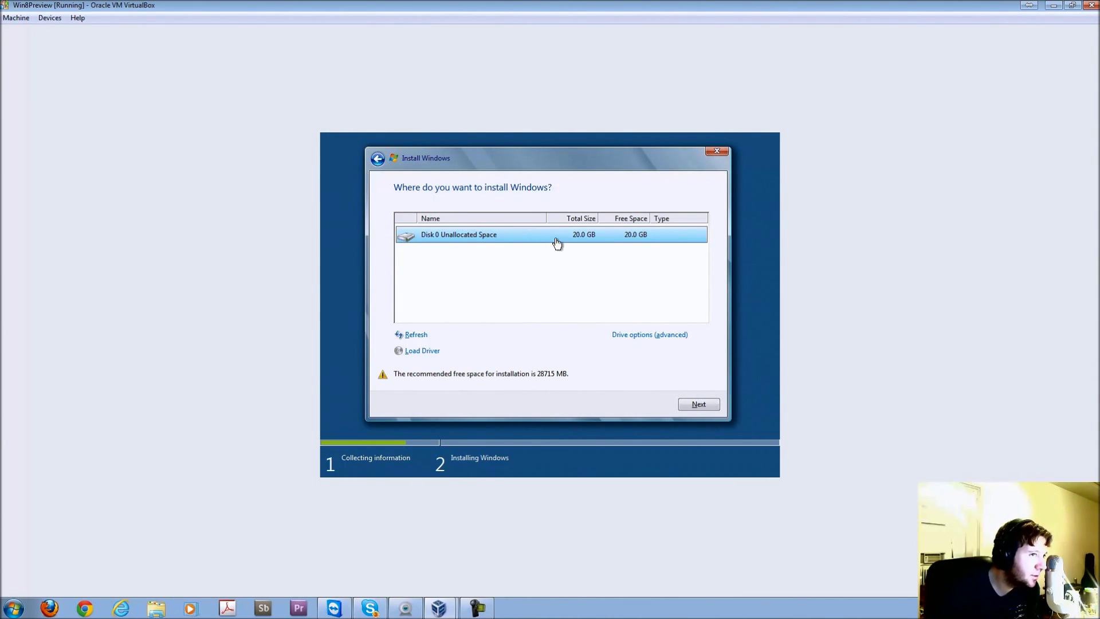
{"action": "left_click", "coordinate": [692, 405]}
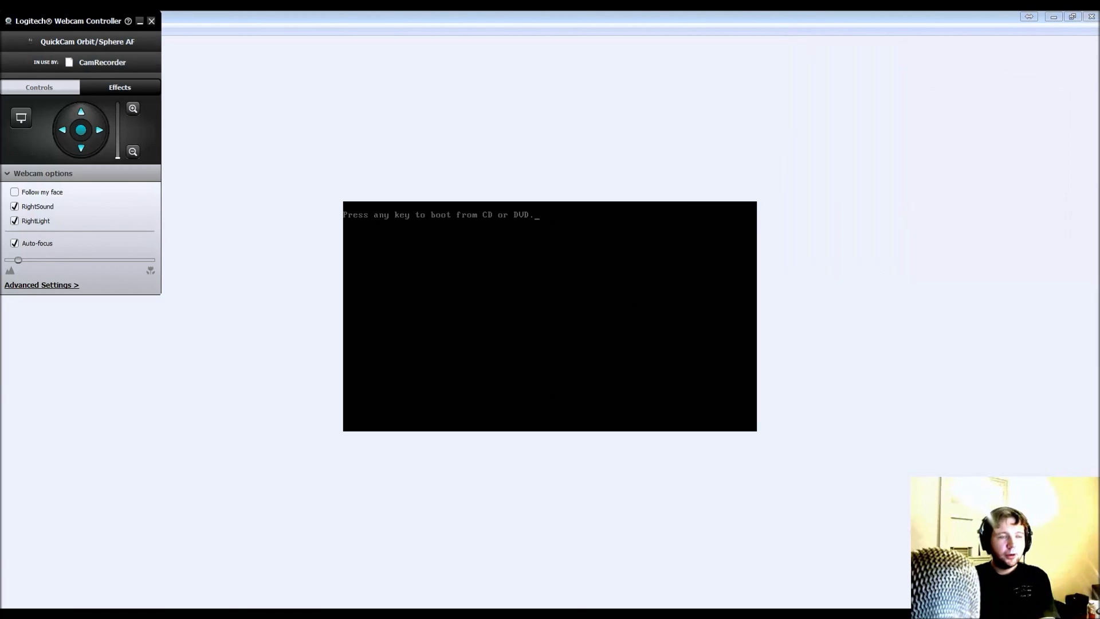
- Close the webcam overlay and look through the Machine menu without making changes
{"action": "left_click", "coordinate": [140, 21]}
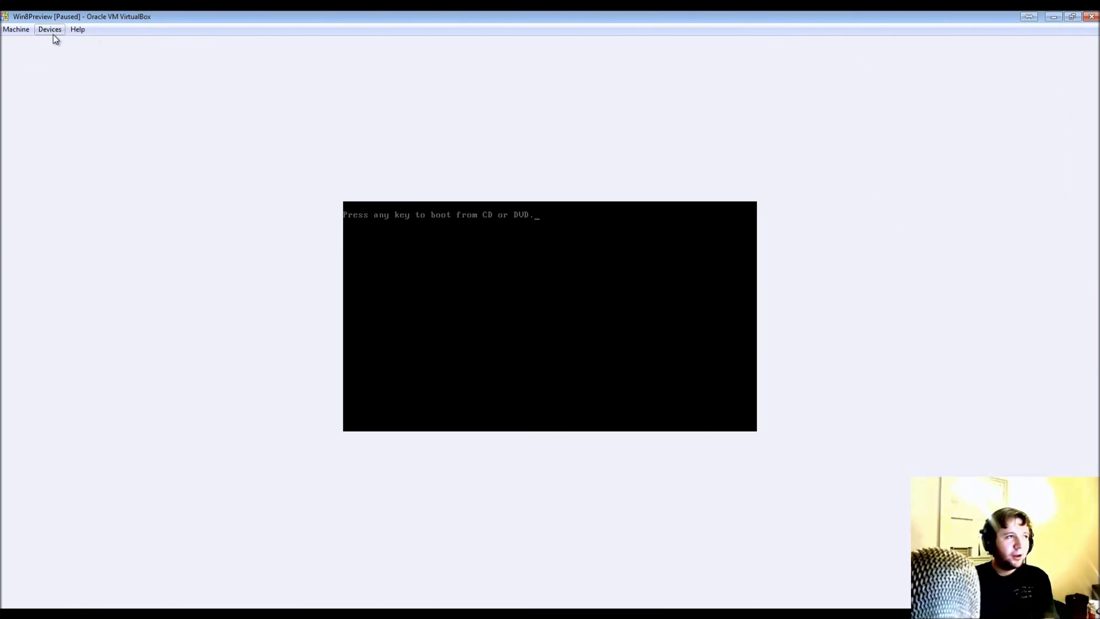
{"action": "left_click", "coordinate": [52, 32]}
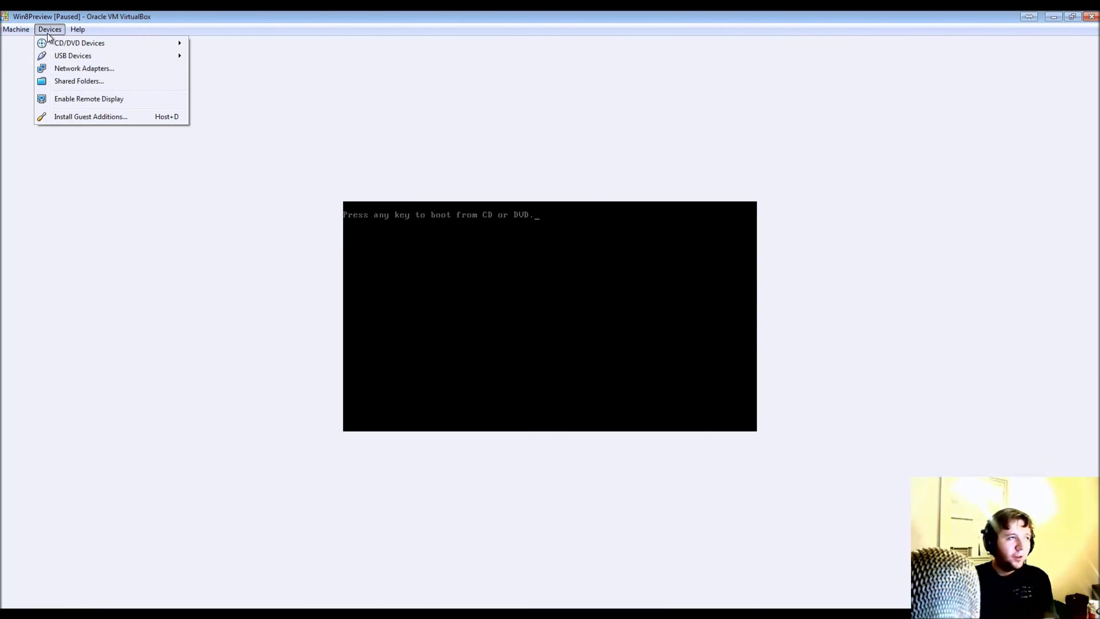
{"action": "mouse_move", "coordinate": [30, 30]}
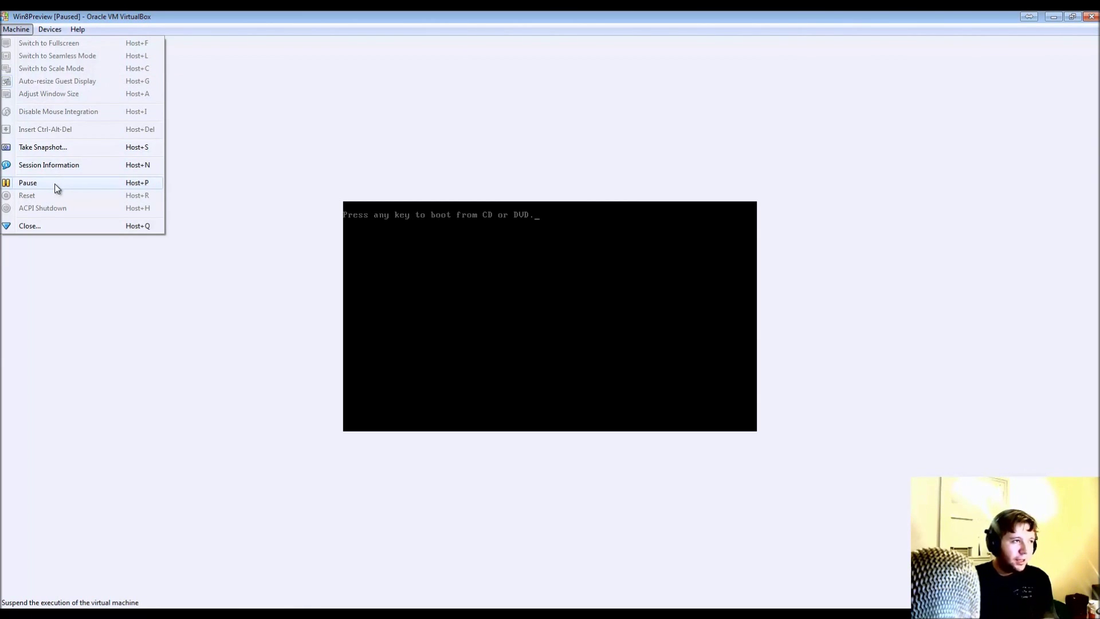
{"action": "left_click", "coordinate": [284, 322]}
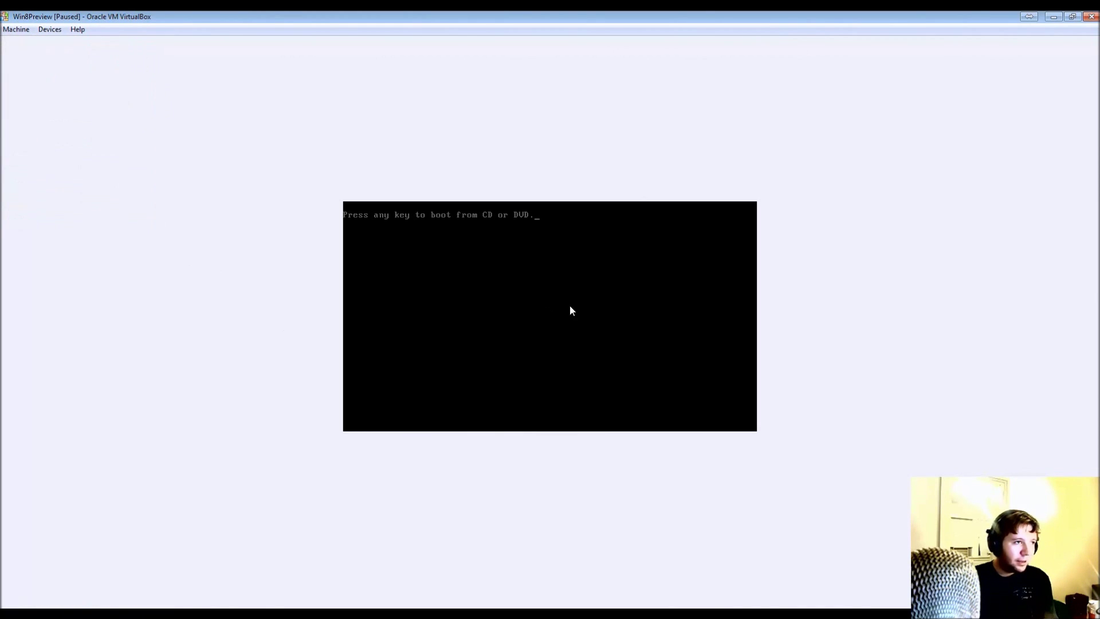
- Dismiss the paused-VM notice with OK and unpause the VM via Machine > Pause
{"action": "left_click", "coordinate": [606, 315]}
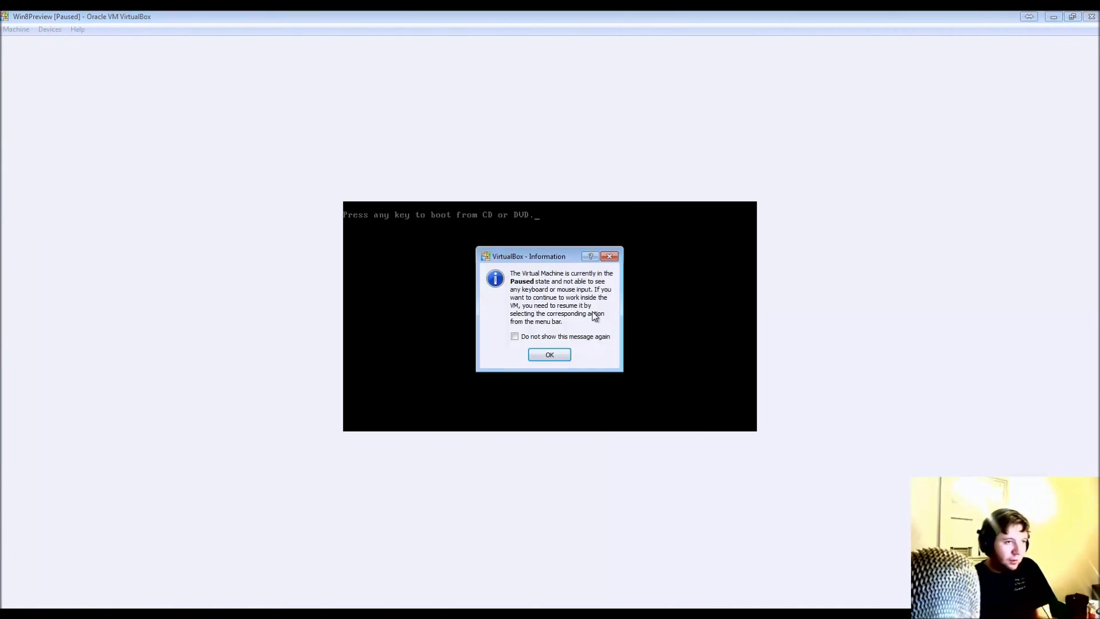
{"action": "left_click", "coordinate": [551, 356]}
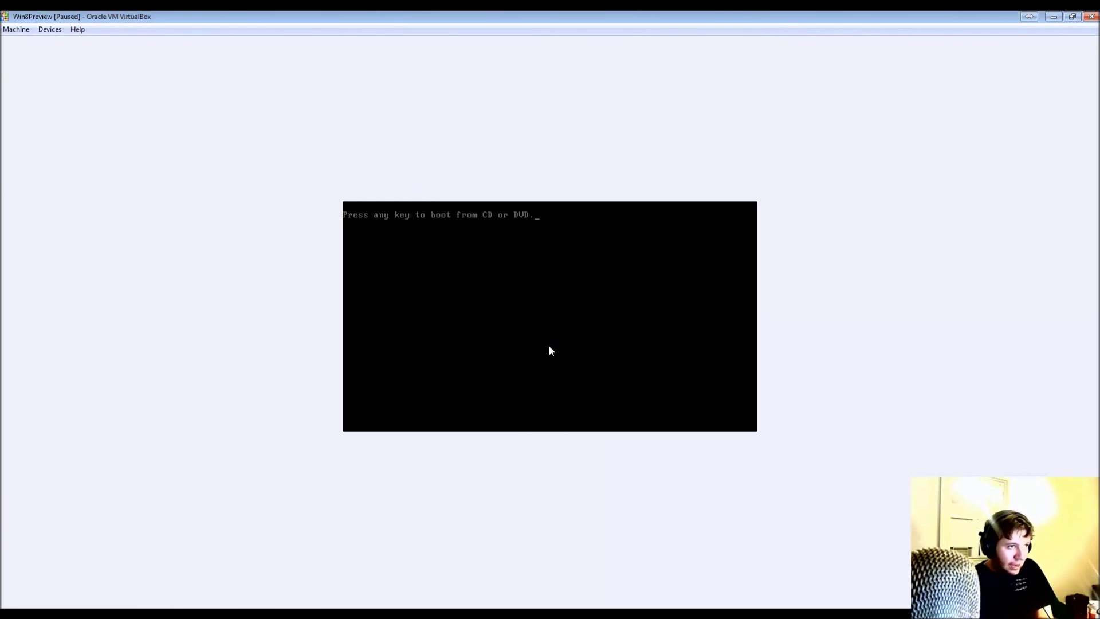
{"action": "left_click", "coordinate": [20, 28]}
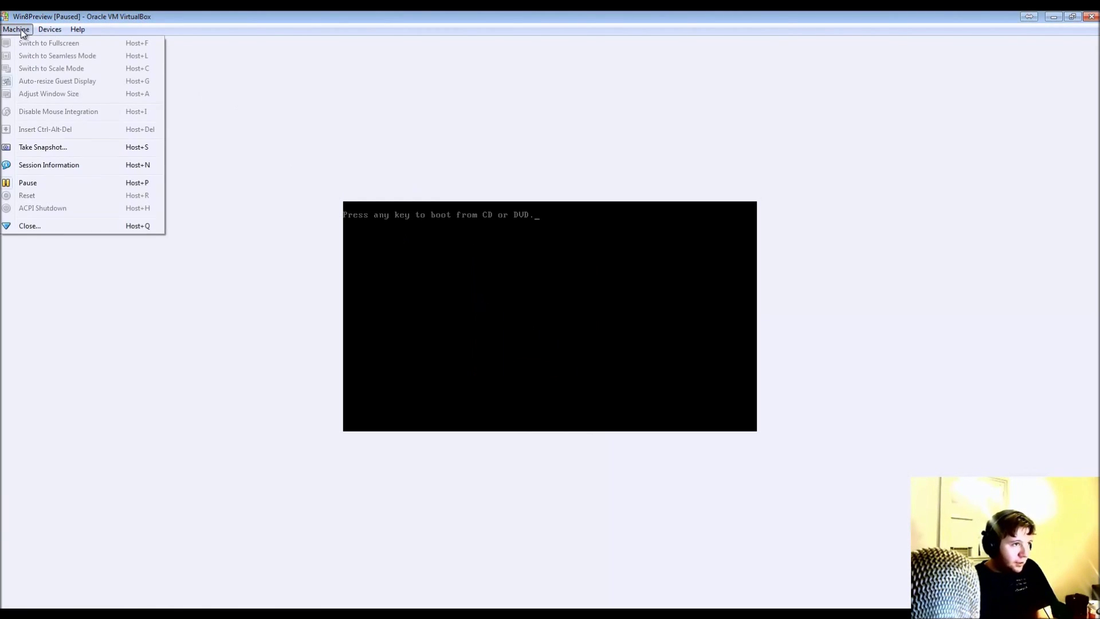
{"action": "left_click", "coordinate": [70, 184]}
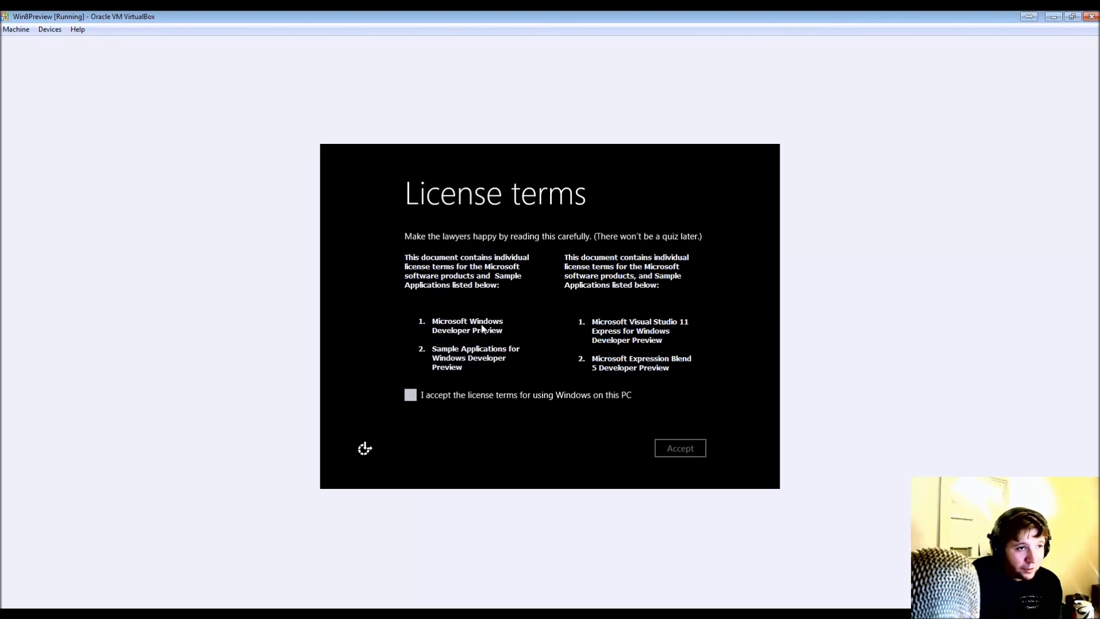
- Tick 'I accept the license terms for using Windows on this PC' and accept the terms
{"action": "left_click", "coordinate": [411, 395]}
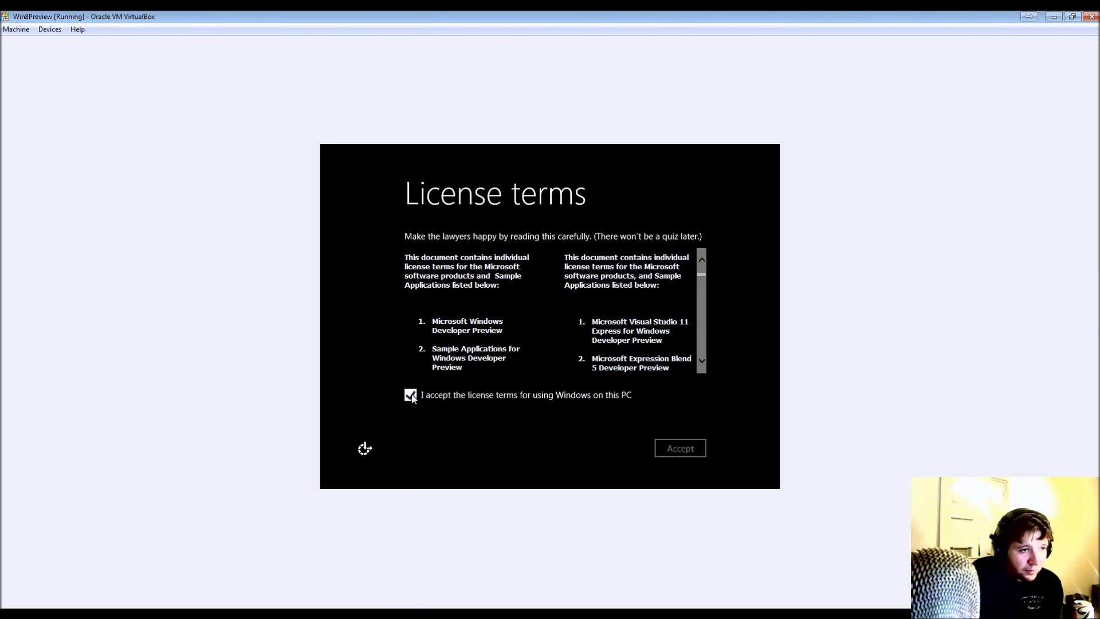
{"action": "scroll", "coordinate": [705, 346], "scroll_direction": "down", "scroll_amount": 5}
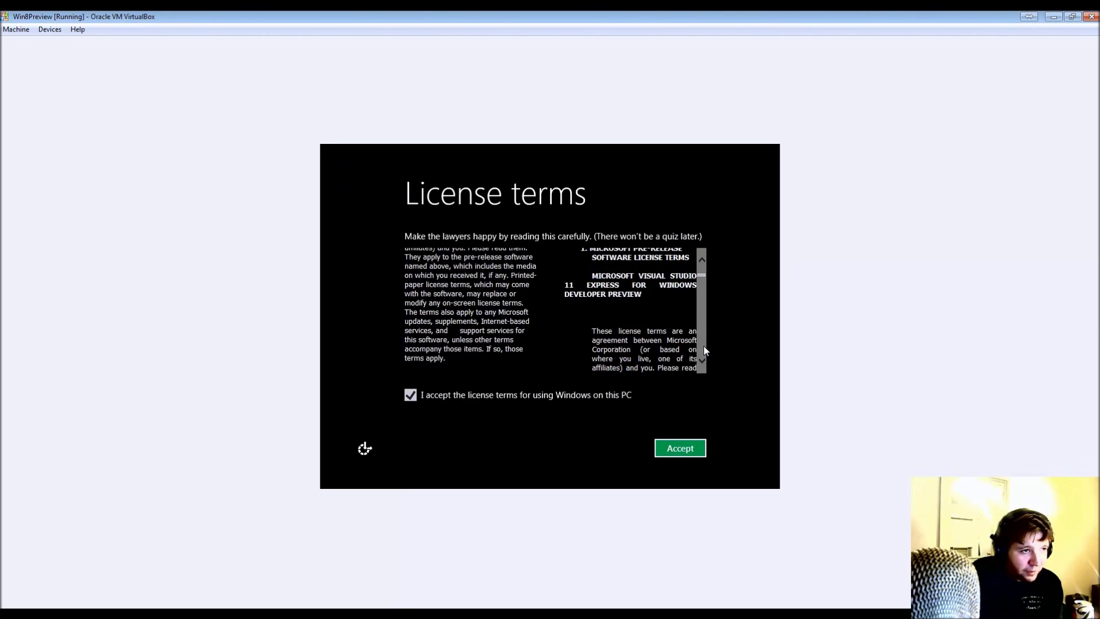
{"action": "scroll", "coordinate": [704, 346], "scroll_direction": "down", "scroll_amount": 10}
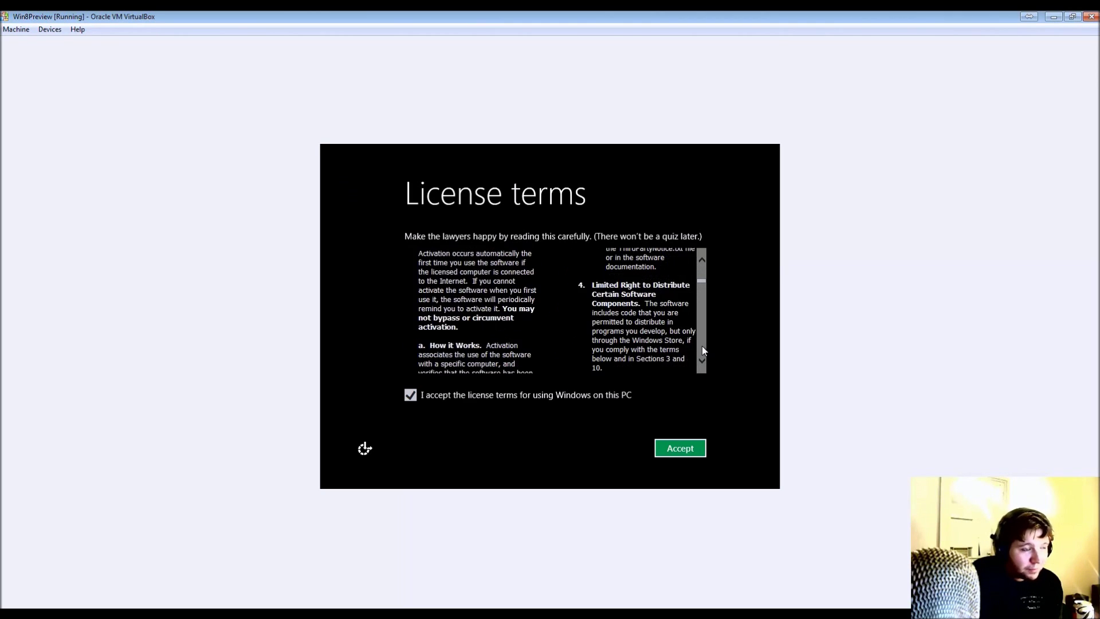
{"action": "scroll", "coordinate": [696, 347], "scroll_direction": "down", "scroll_amount": 5}
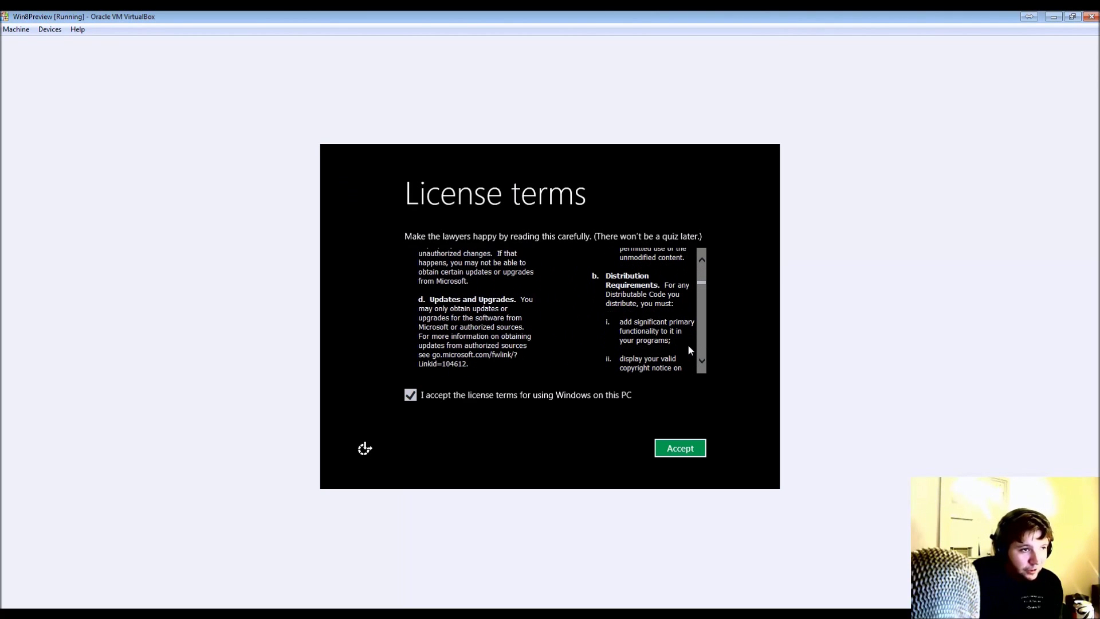
{"action": "left_click", "coordinate": [668, 452]}
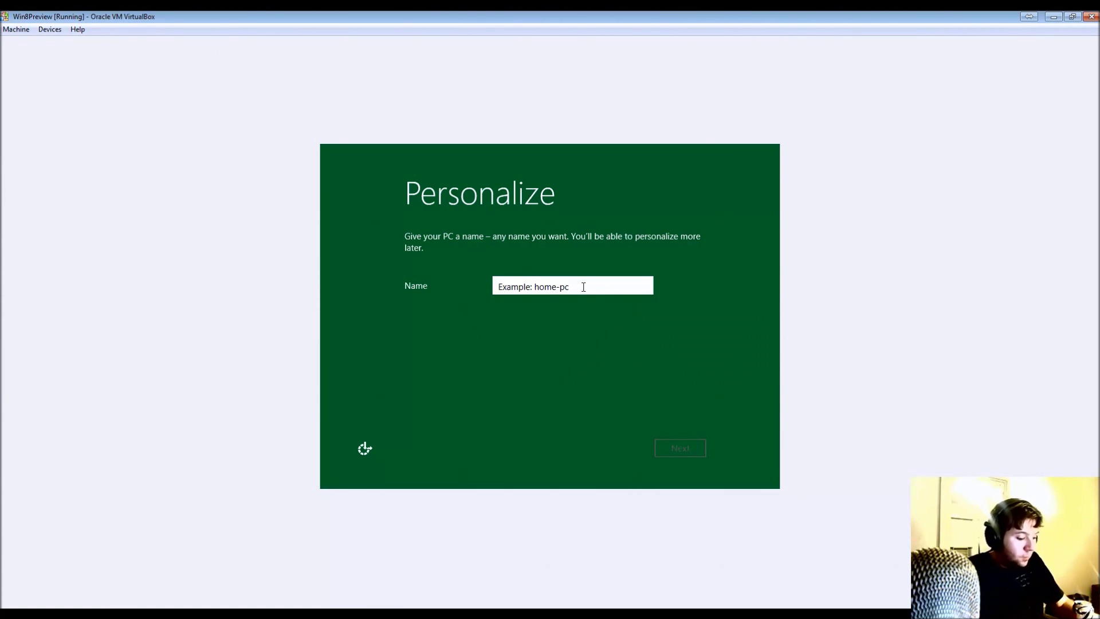
- Enter win8vm as the PC name and continue
{"action": "type", "text": "win8"}
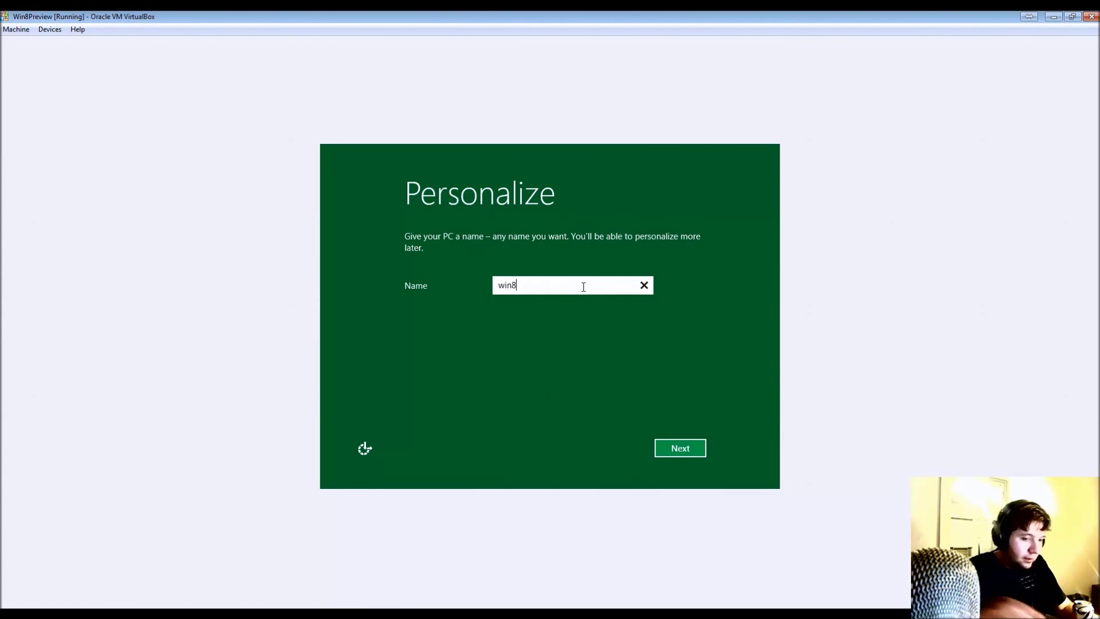
{"action": "type", "text": "vm"}
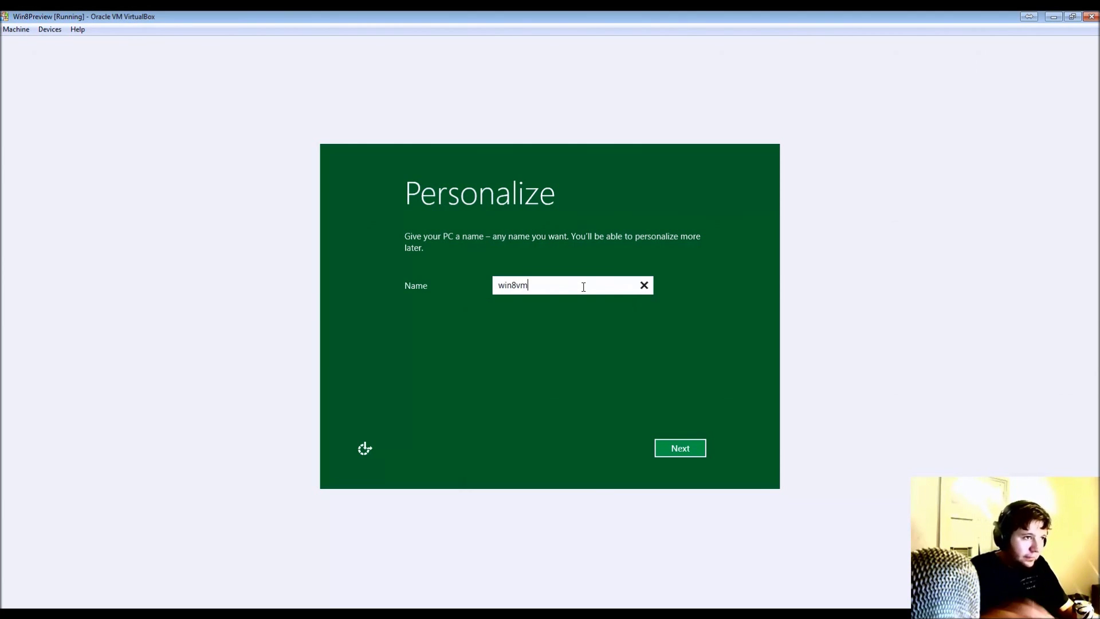
{"action": "left_click", "coordinate": [687, 450]}
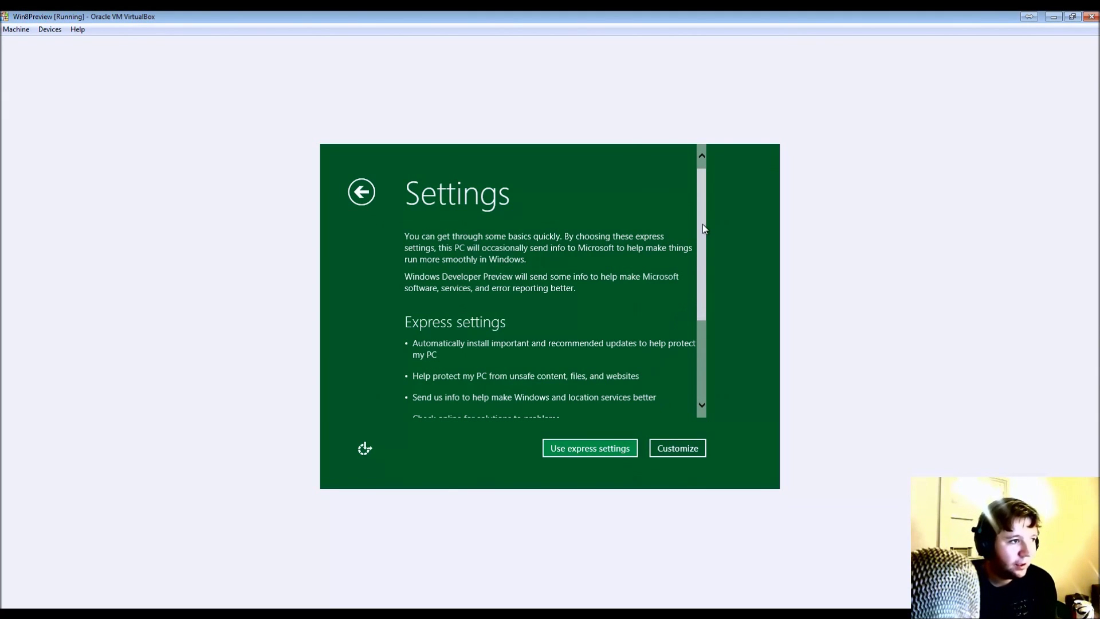
- Read through Express settings, choose Customize, and select 'Yes, share and connect' for this network
{"action": "left_click_drag", "start_coordinate": [702, 224], "coordinate": [711, 270]}
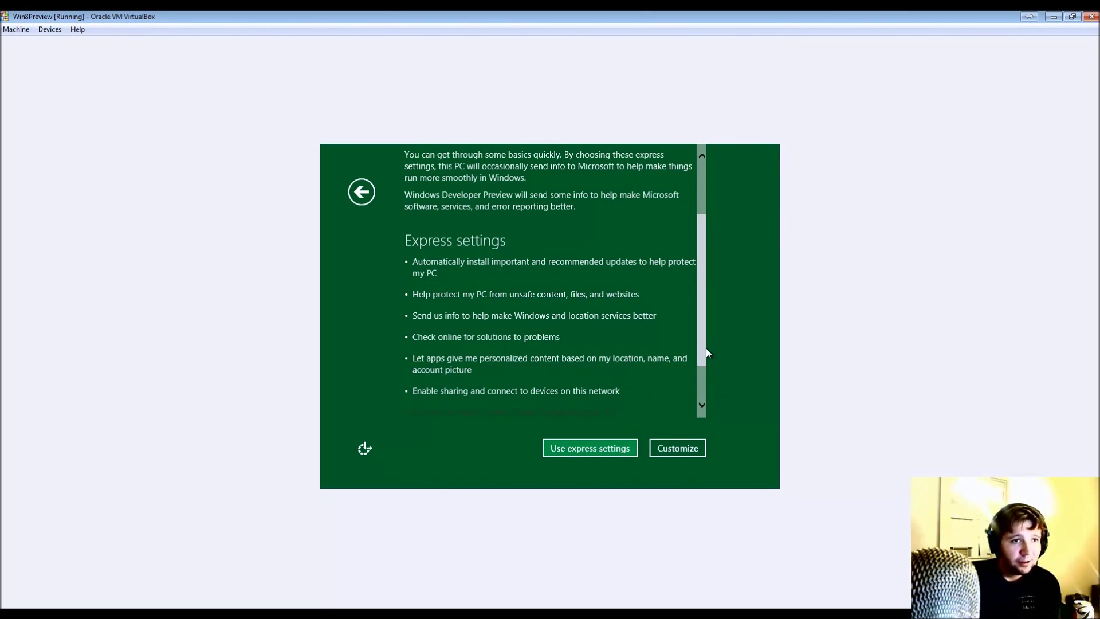
{"action": "left_click_drag", "start_coordinate": [703, 348], "coordinate": [698, 388]}
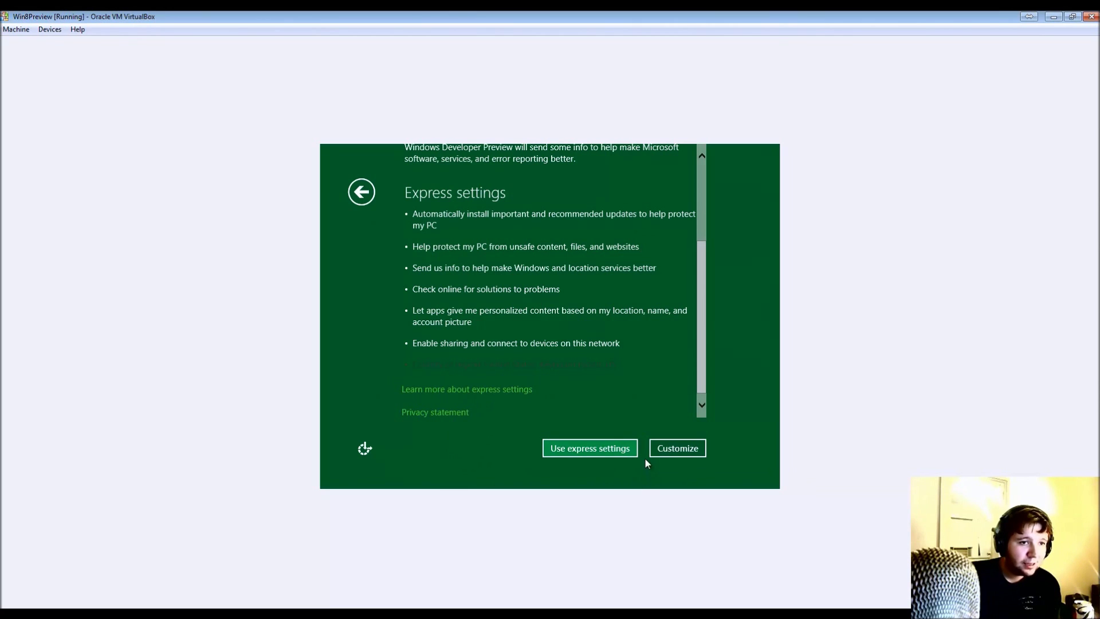
{"action": "left_click", "coordinate": [679, 454]}
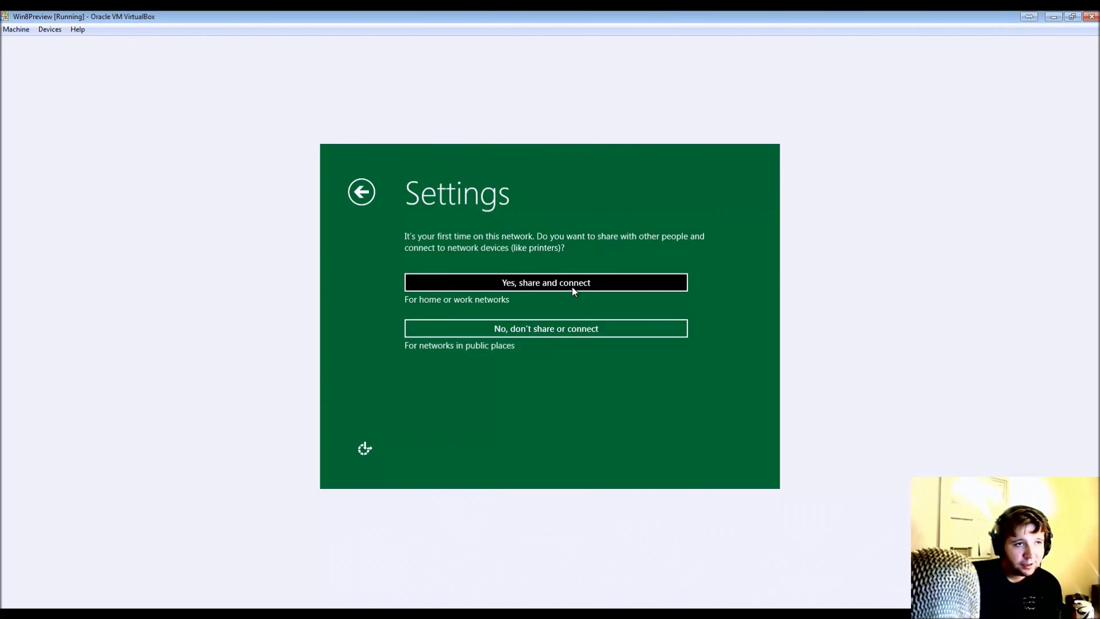
{"action": "left_click", "coordinate": [540, 283]}
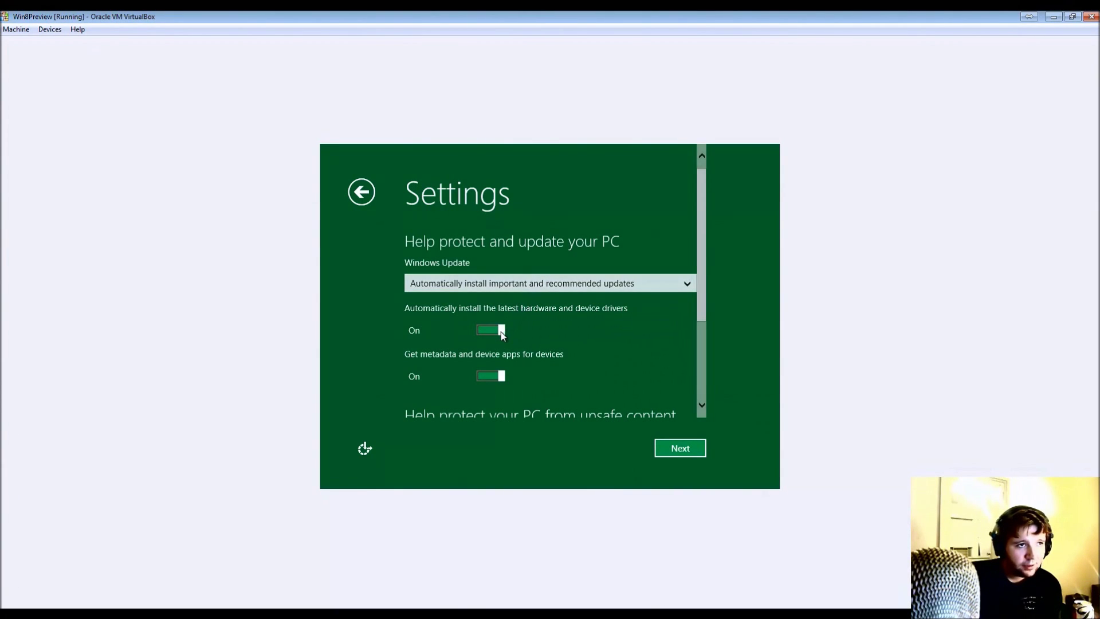
- Turn hardware and device driver auto-install Off, then accept the remaining settings pages up to Log on
{"action": "left_click_drag", "start_coordinate": [700, 217], "coordinate": [696, 309]}
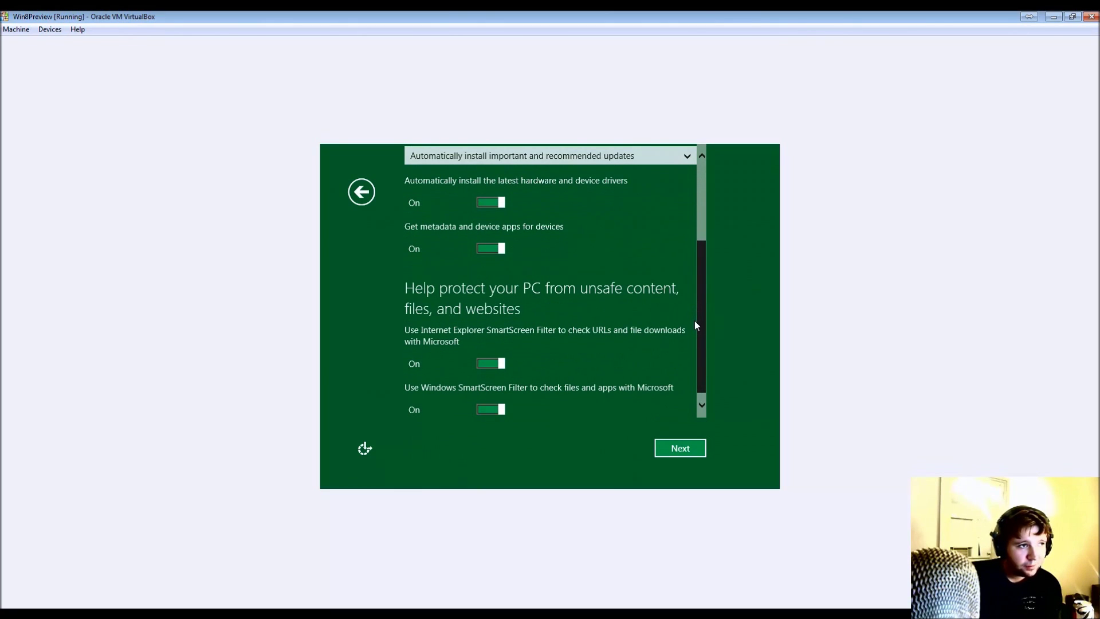
{"action": "left_click_drag", "start_coordinate": [694, 326], "coordinate": [691, 208]}
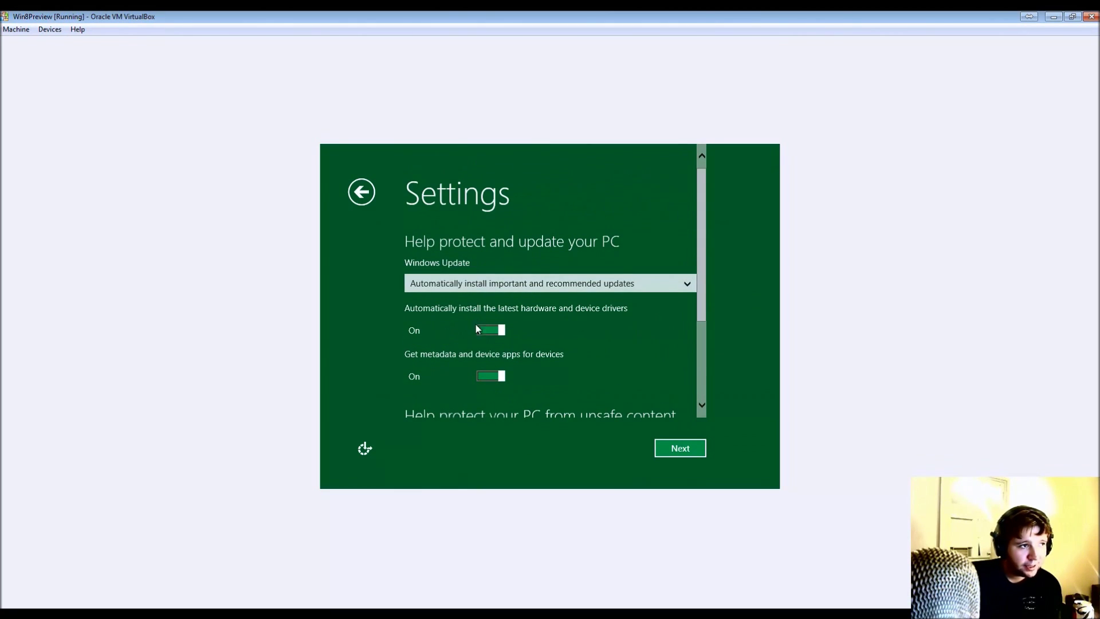
{"action": "left_click", "coordinate": [502, 330]}
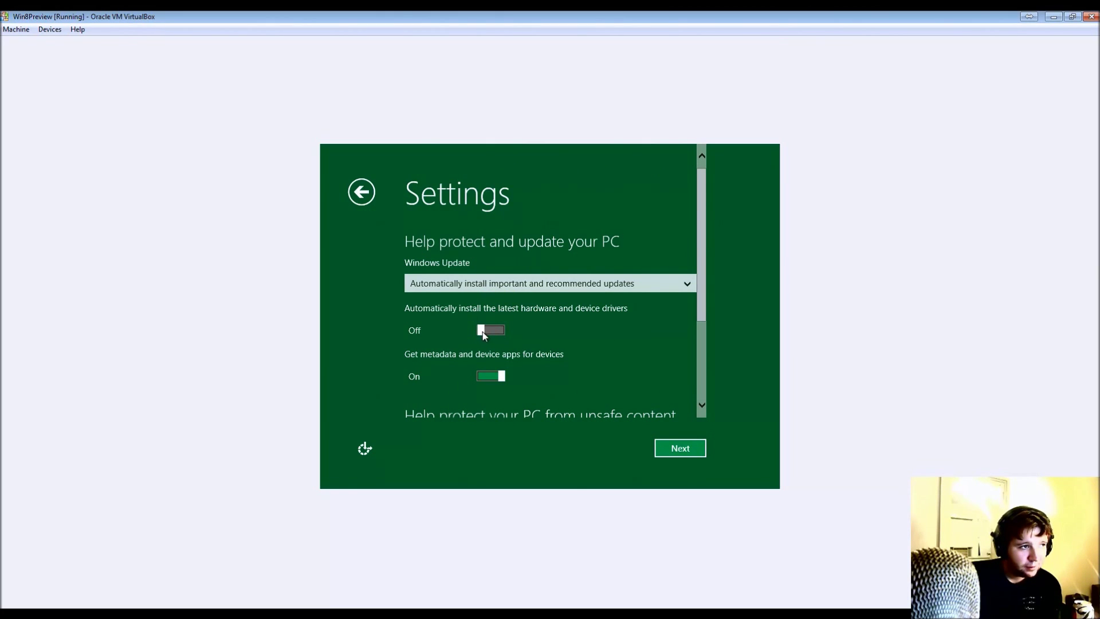
{"action": "left_click", "coordinate": [680, 448]}
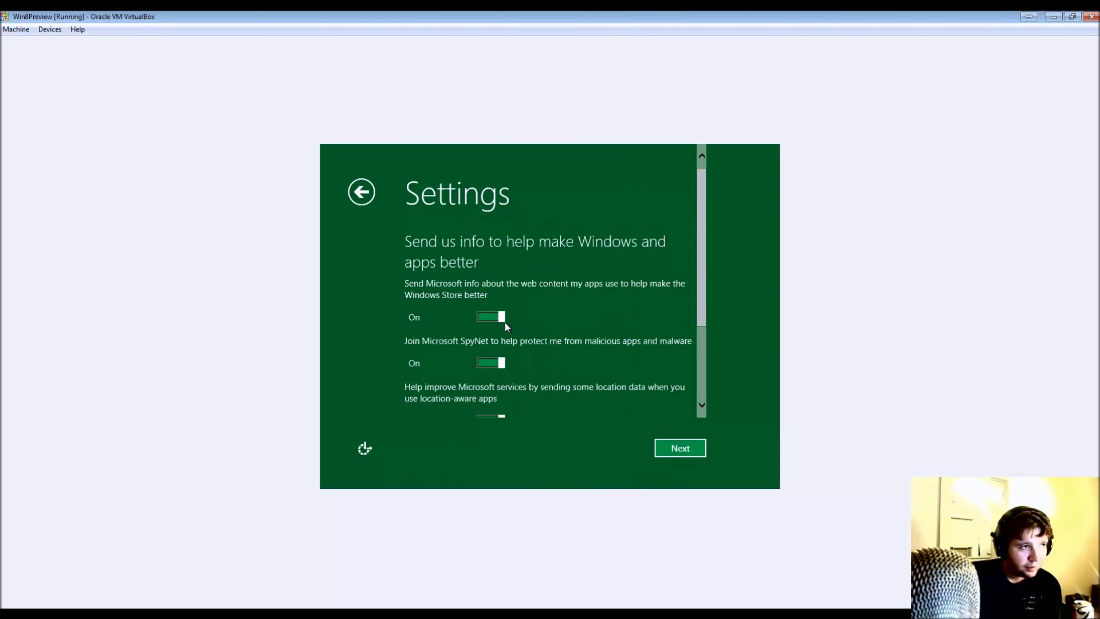
{"action": "left_click_drag", "start_coordinate": [700, 271], "coordinate": [685, 390]}
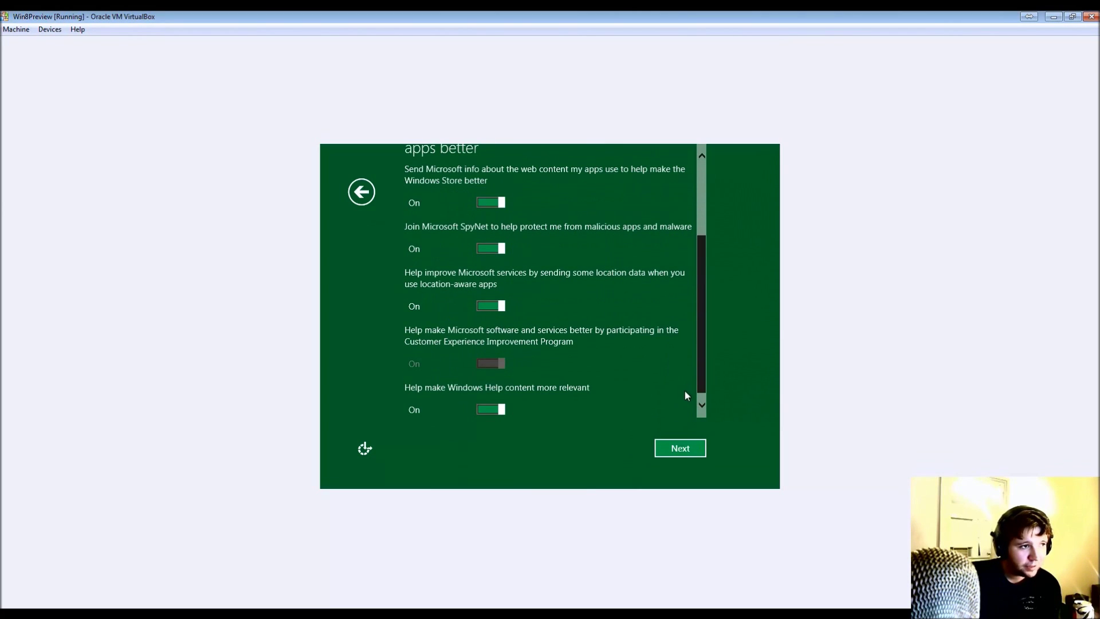
{"action": "left_click", "coordinate": [680, 448]}
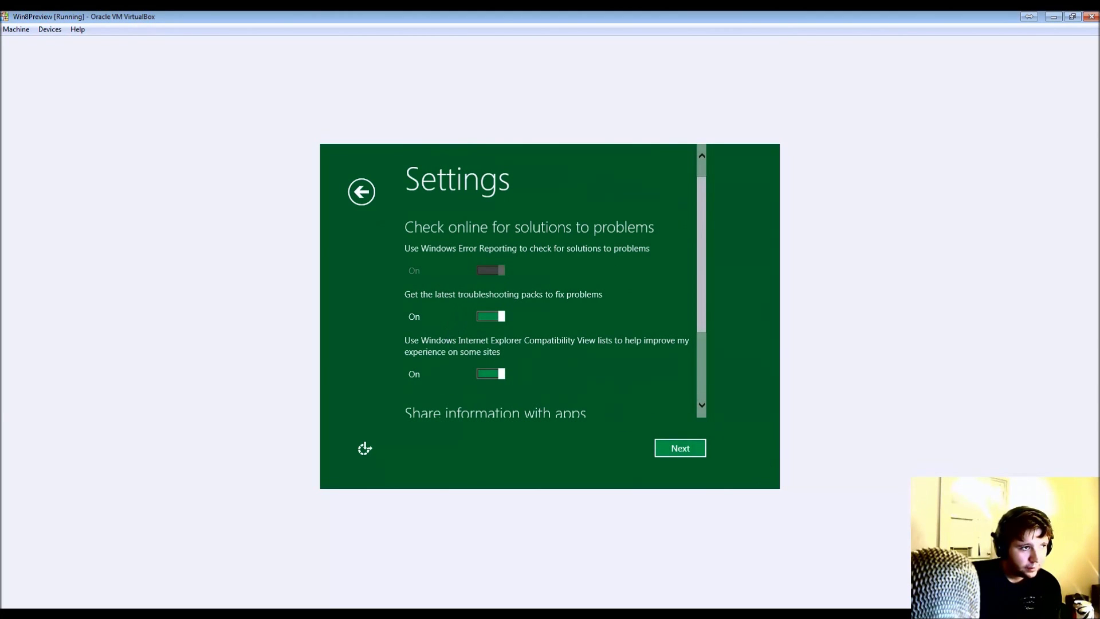
{"action": "left_click", "coordinate": [686, 455]}
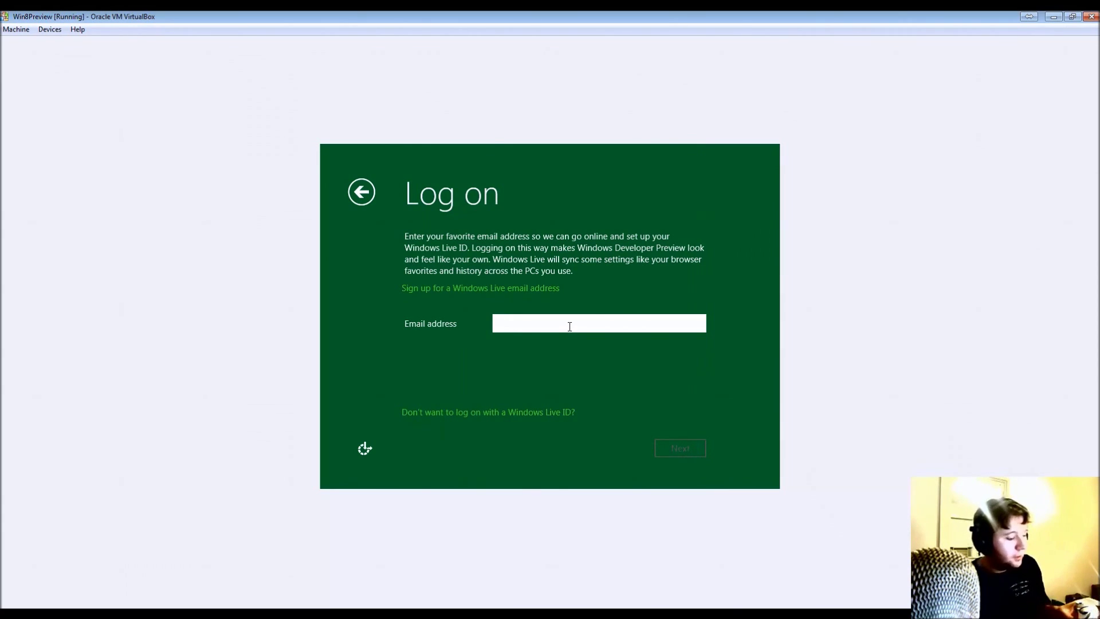
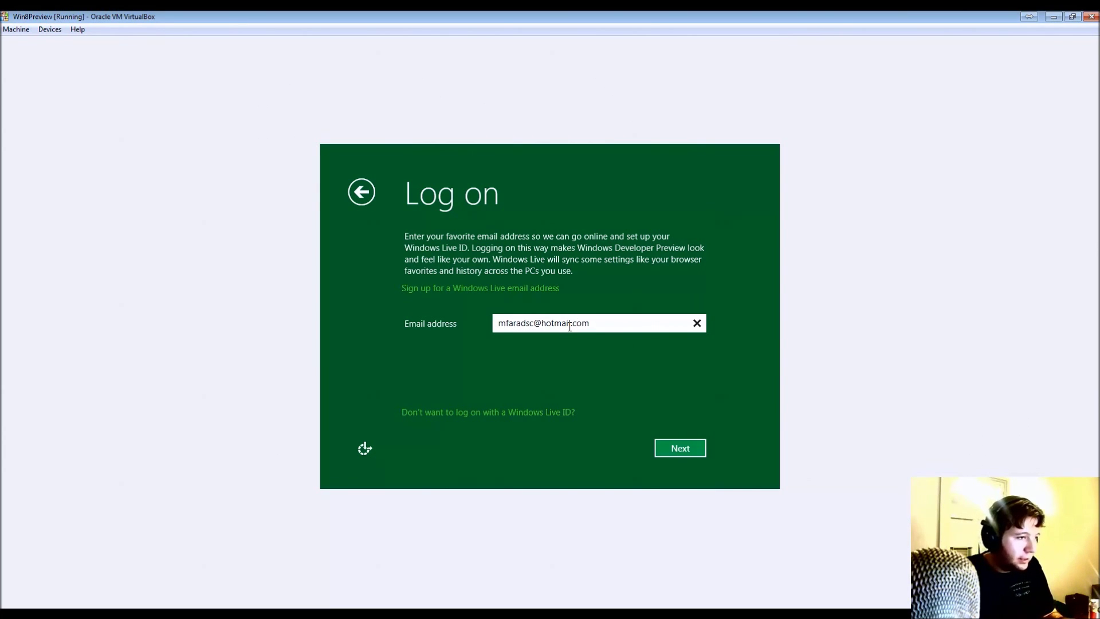
- Enter the Windows Live account's email address and submit it
{"action": "key", "text": "Return"}
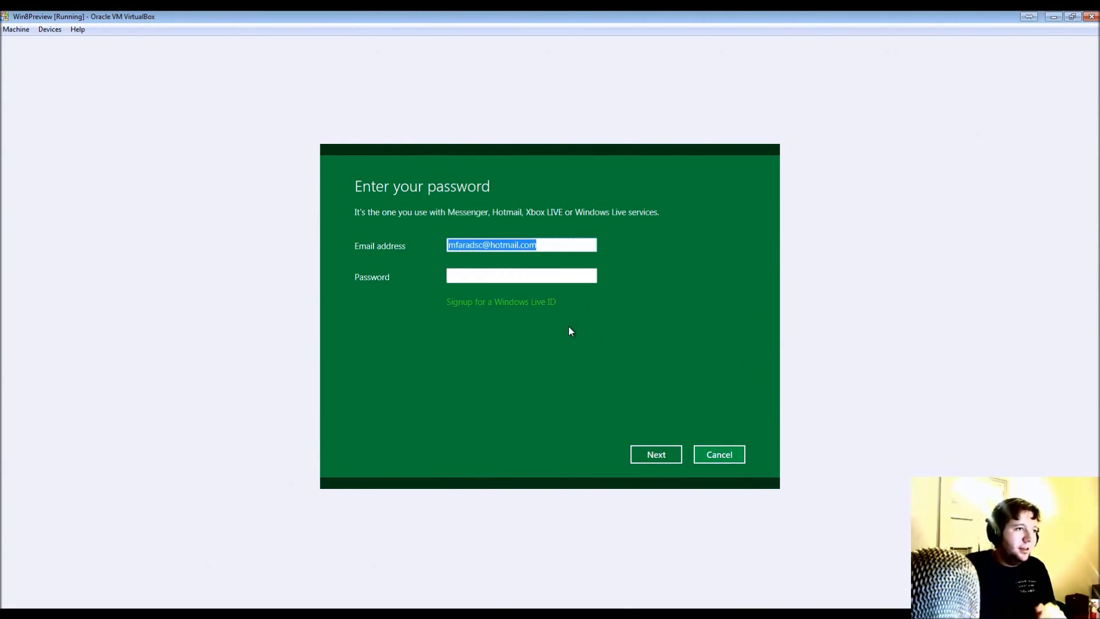
- Enter the Windows Live account password and submit the sign-in so Windows finalizes settings
{"action": "left_click", "coordinate": [564, 278]}
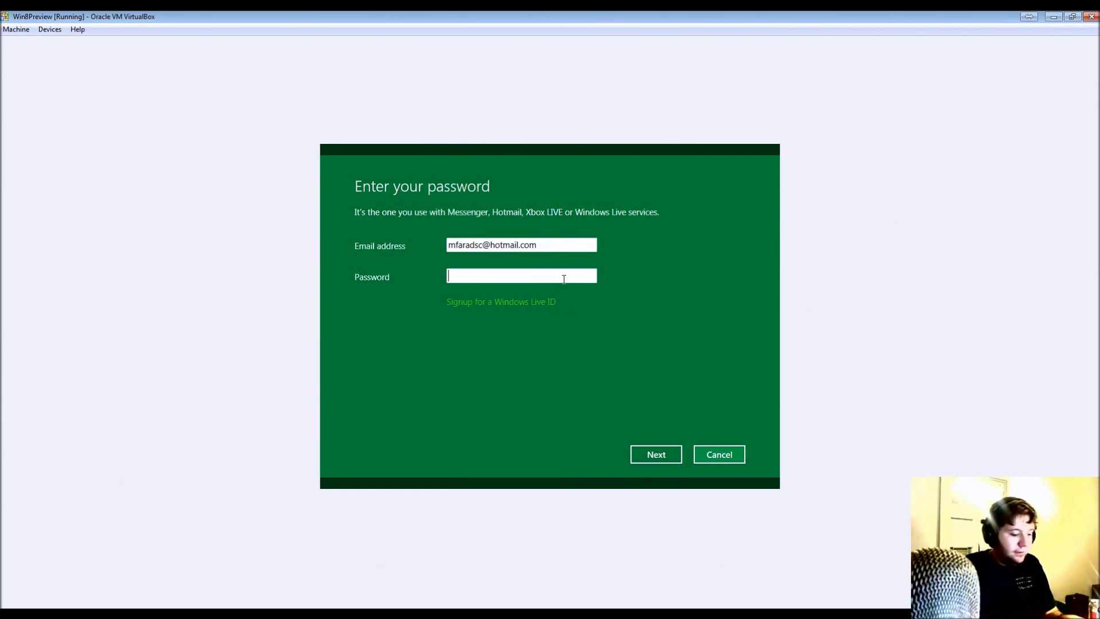
{"action": "type", "text": "•••••••••"}
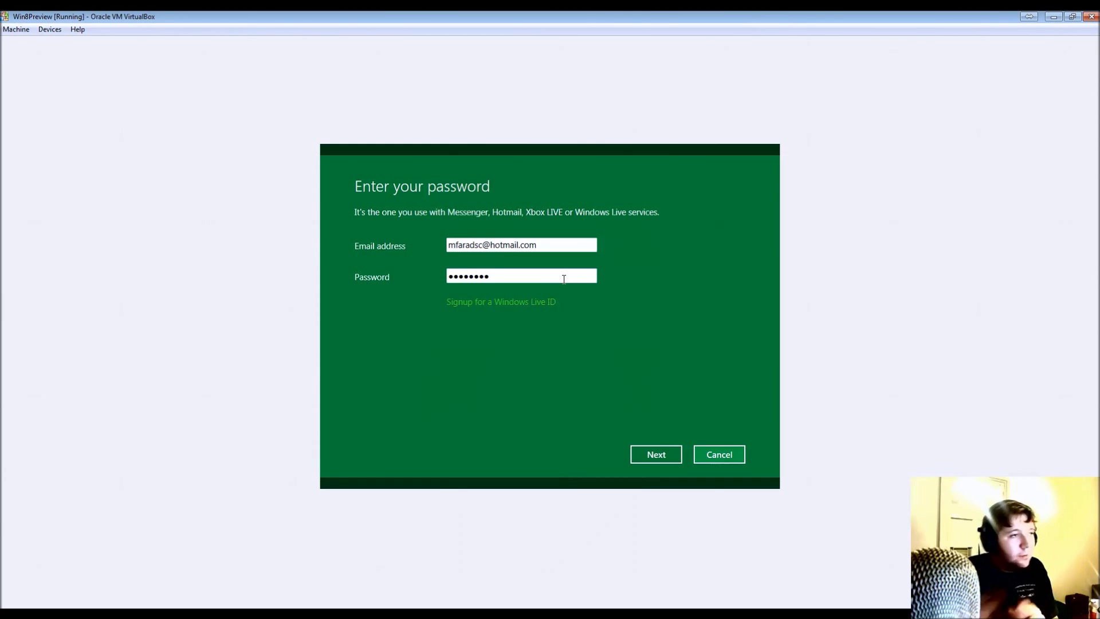
{"action": "left_click", "coordinate": [637, 457]}
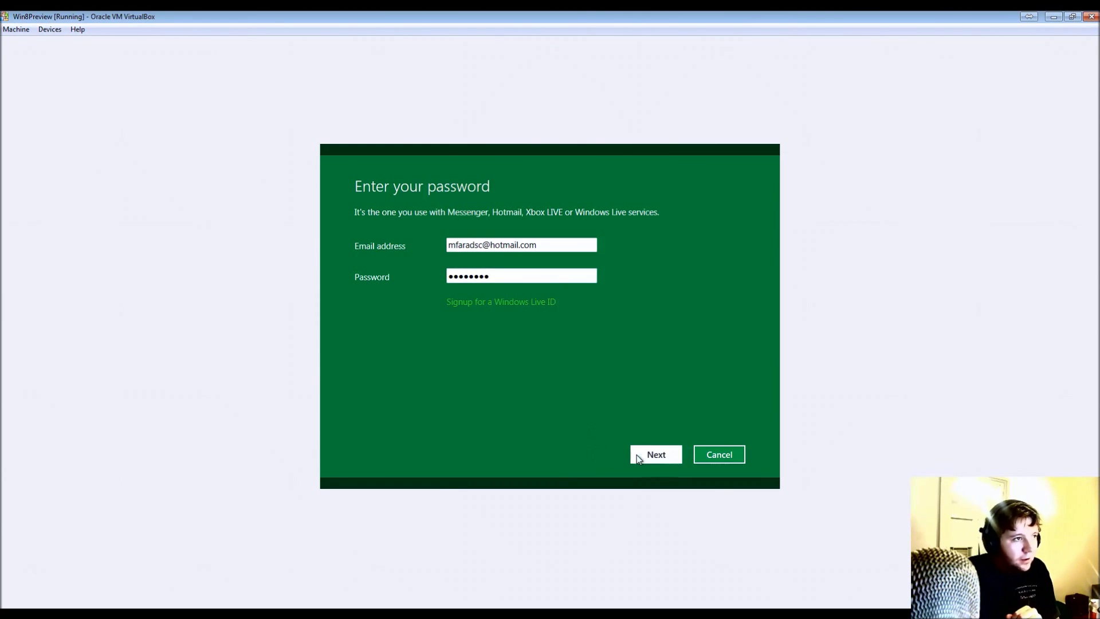
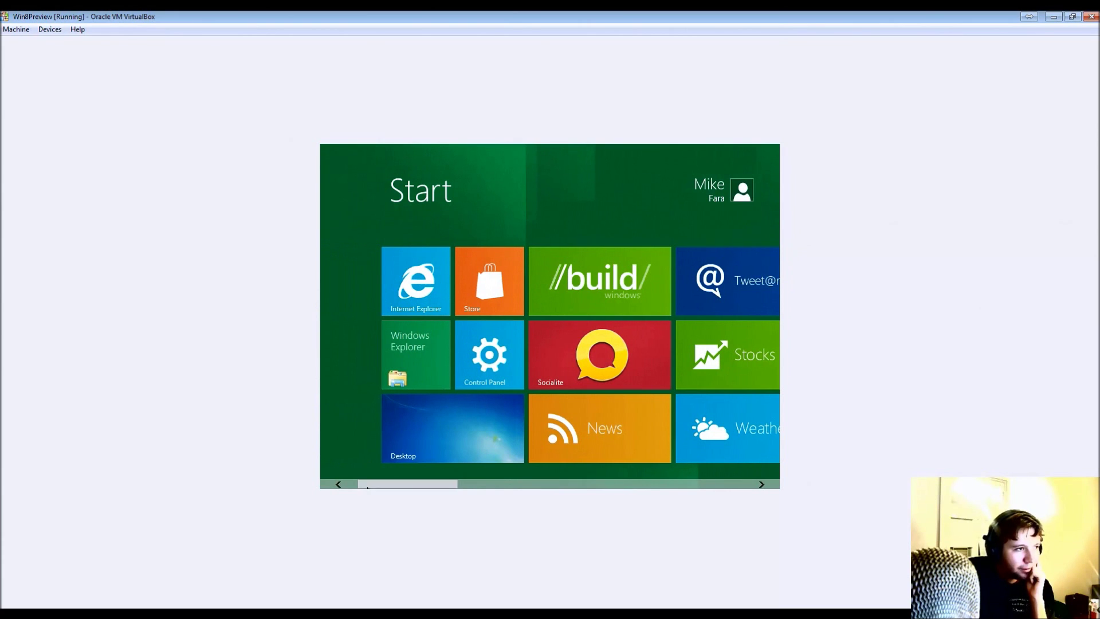
- Open the guest's Control Panel app and go to its Personalize page
{"action": "left_click", "coordinate": [512, 361]}
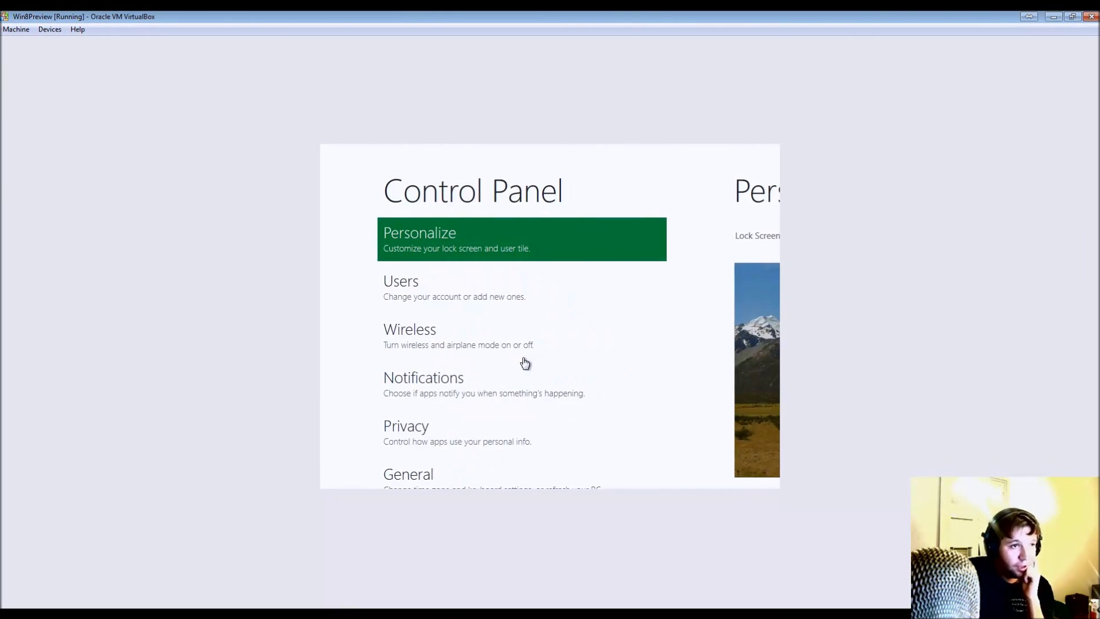
{"action": "scroll", "coordinate": [525, 362], "scroll_direction": "down", "scroll_amount": 6}
{"action": "scroll", "coordinate": [524, 363], "scroll_direction": "up", "scroll_amount": 2}
{"action": "scroll", "coordinate": [524, 363], "scroll_direction": "up", "scroll_amount": 4}
{"action": "left_click", "coordinate": [442, 243]}
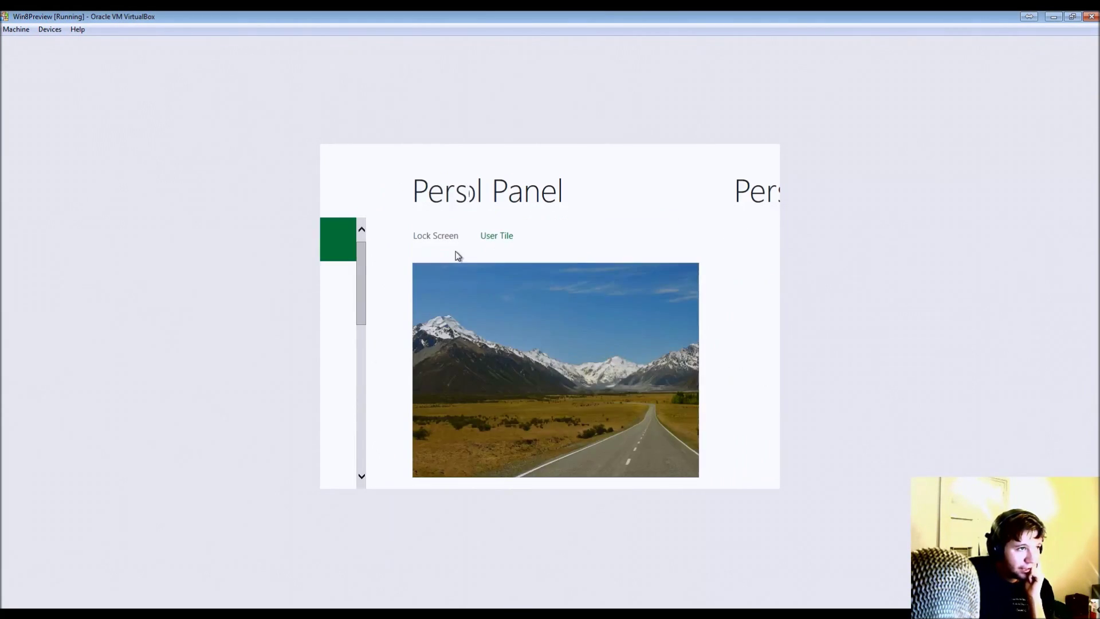
- Scroll through the Personalize options and choose More settings for the desktop Control Panel
{"action": "scroll", "coordinate": [565, 331], "scroll_direction": "down", "scroll_amount": 5}
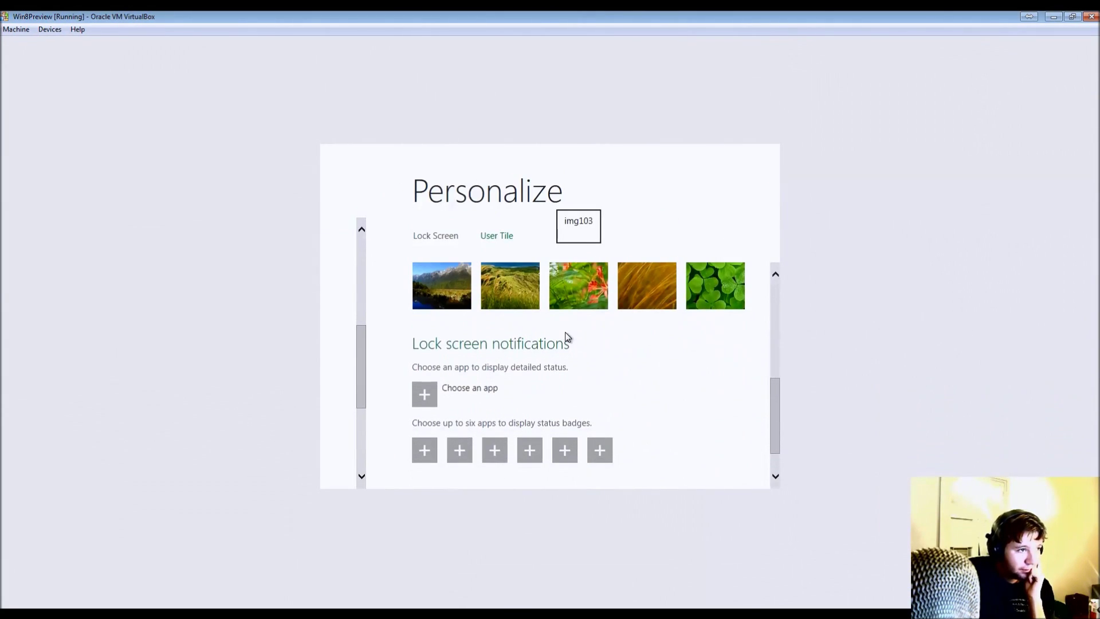
{"action": "scroll", "coordinate": [565, 333], "scroll_direction": "up", "scroll_amount": 5}
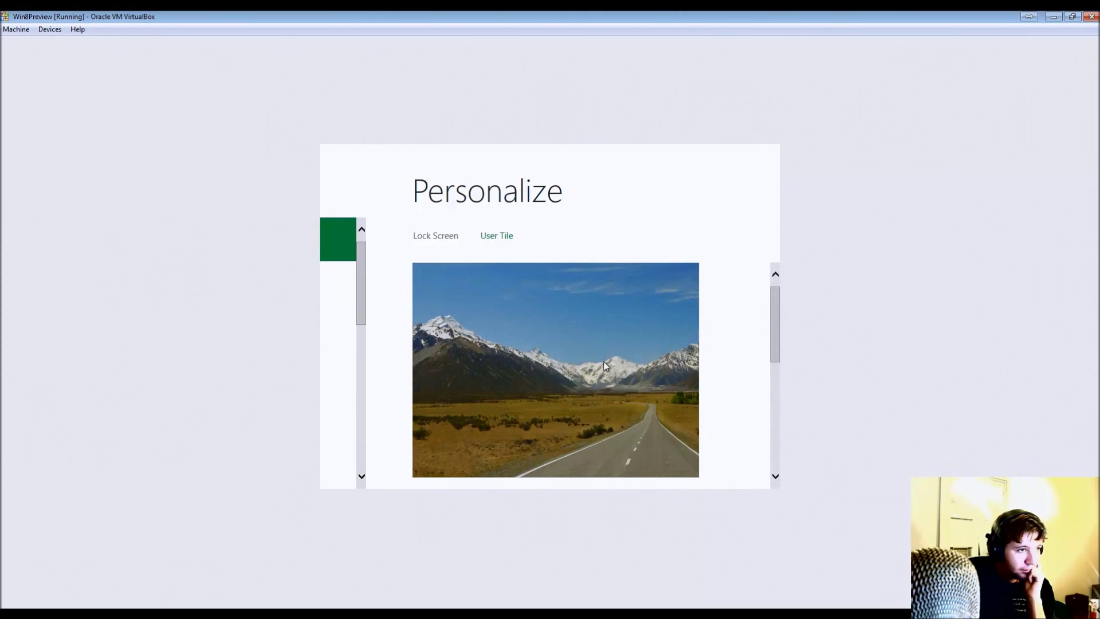
{"action": "mouse_move", "coordinate": [338, 240]}
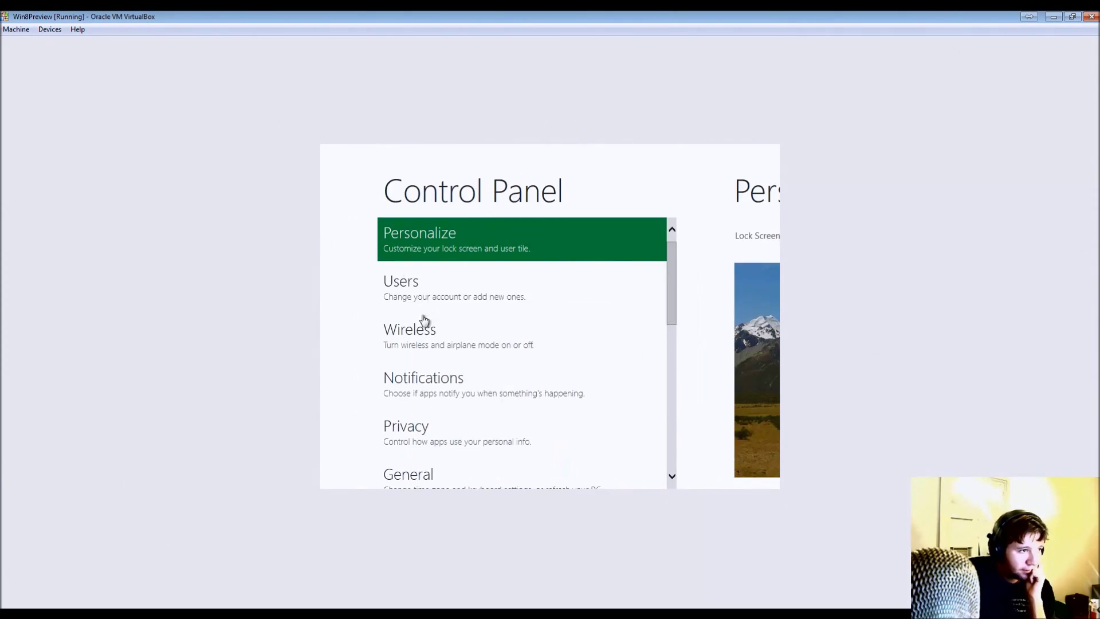
{"action": "scroll", "coordinate": [424, 319], "scroll_direction": "down", "scroll_amount": 8}
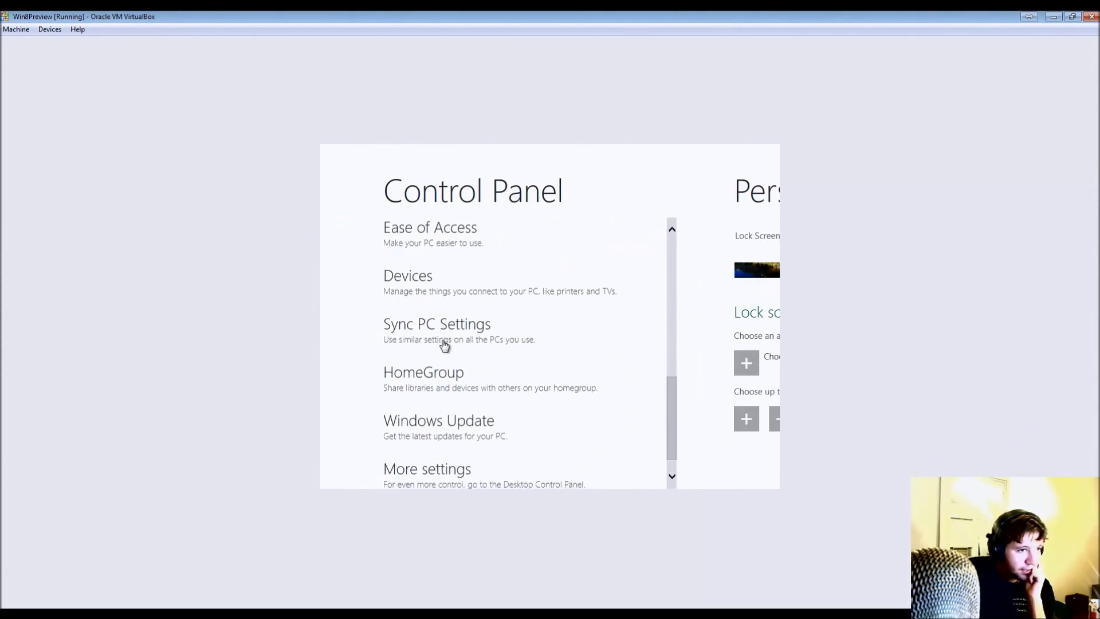
{"action": "scroll", "coordinate": [481, 378], "scroll_direction": "down", "scroll_amount": 1}
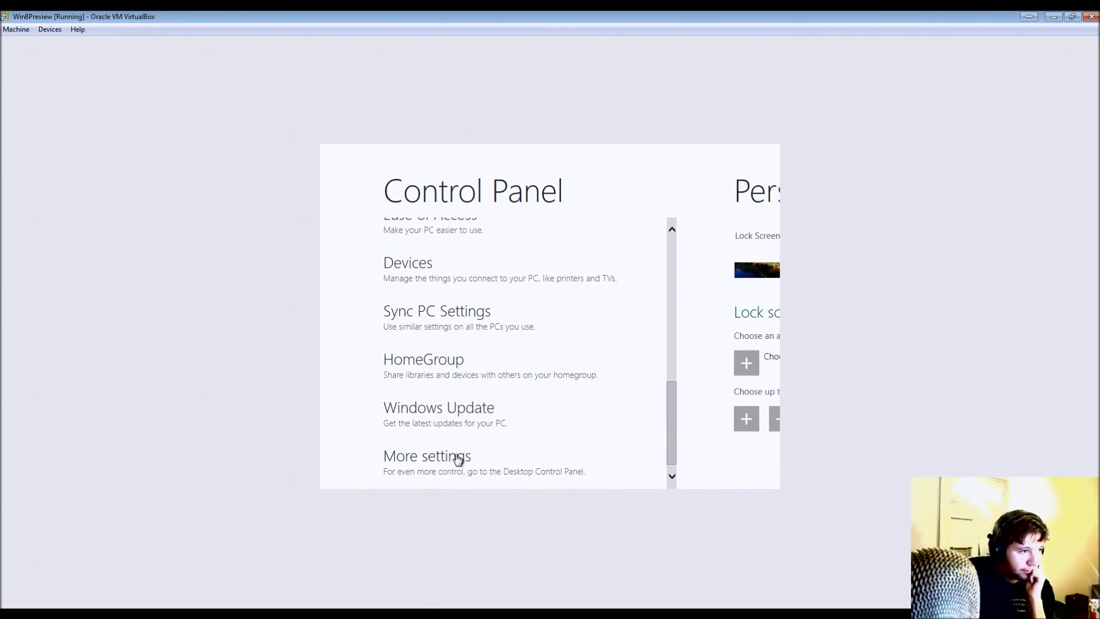
{"action": "left_click", "coordinate": [458, 459]}
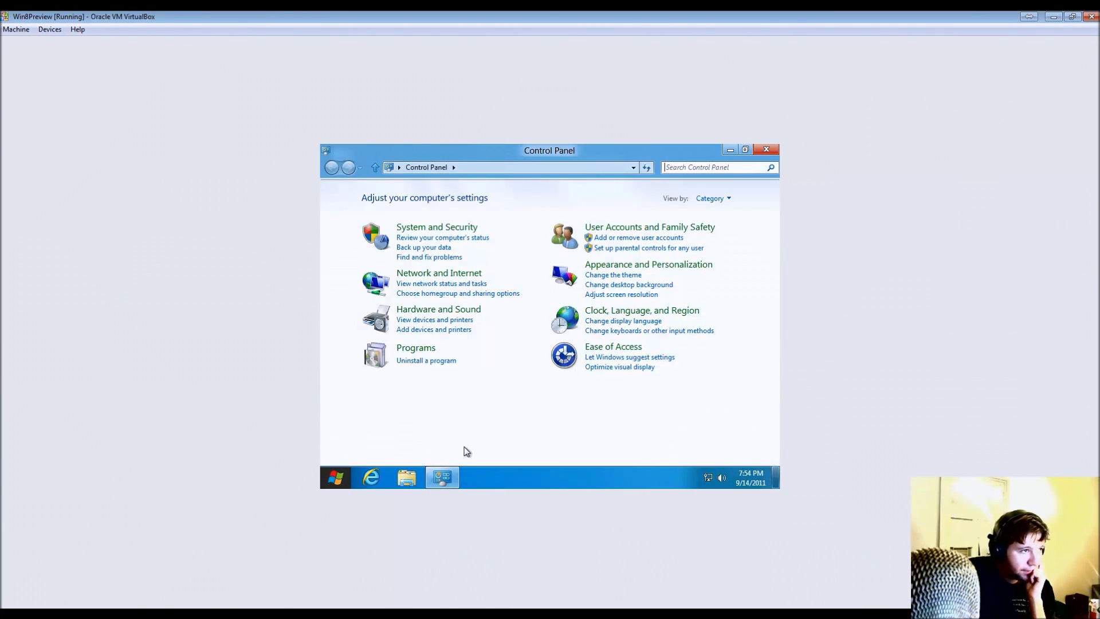
- Return to the guest desktop and move the Control Panel window out of the way
{"action": "left_click", "coordinate": [327, 483]}
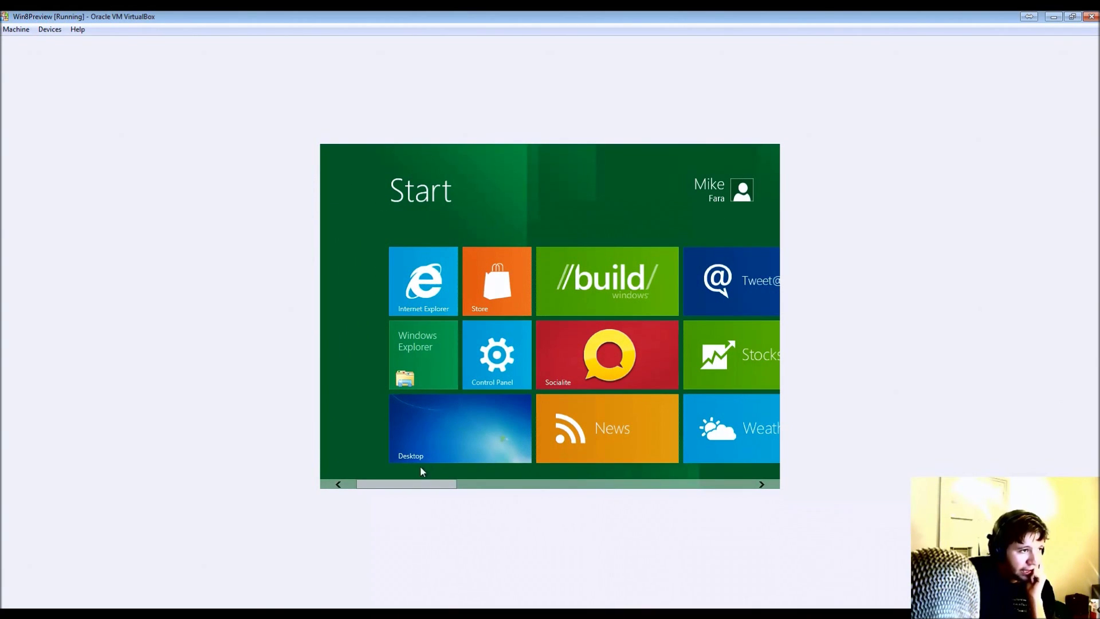
{"action": "left_click", "coordinate": [482, 428]}
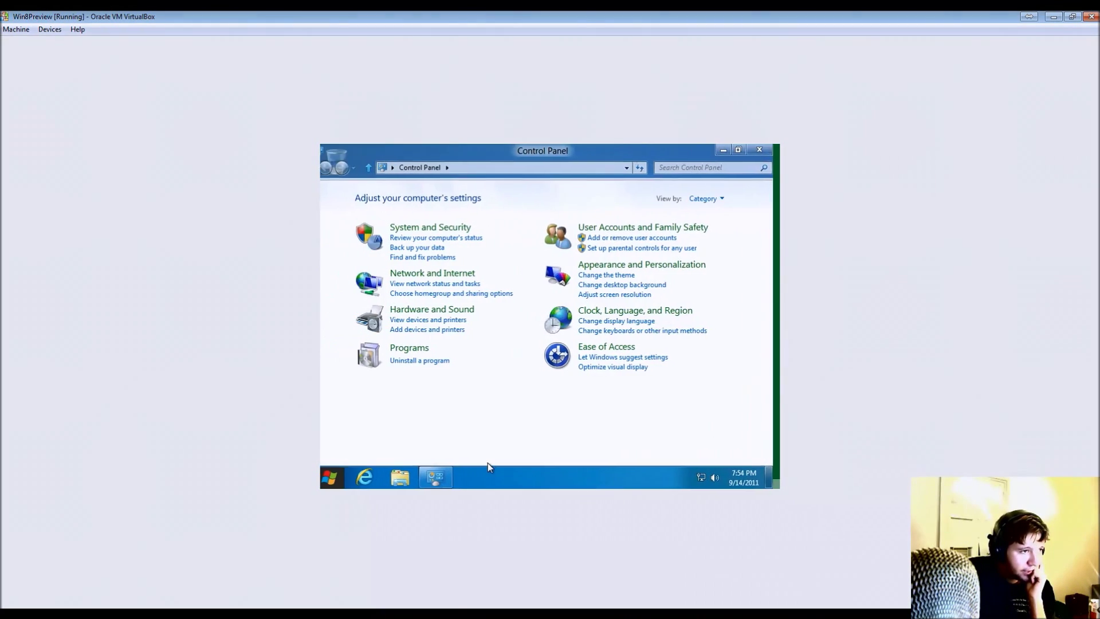
{"action": "left_click", "coordinate": [729, 150]}
- Set the guest screen resolution to 1600 × 1200, apply it, and keep the changes
{"action": "right_click", "coordinate": [543, 304]}
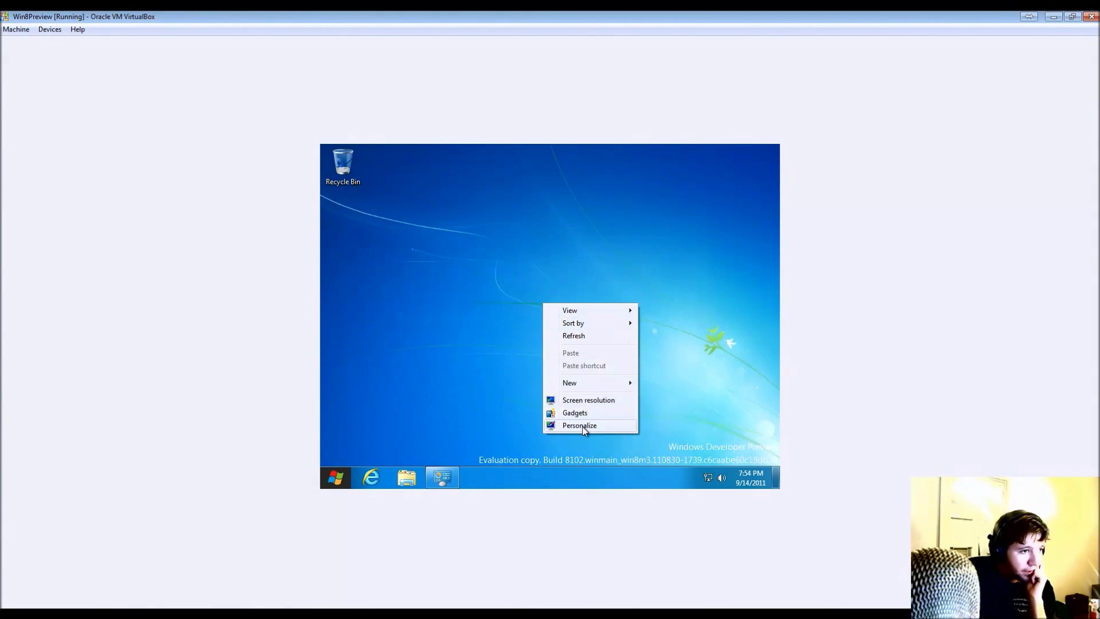
{"action": "left_click", "coordinate": [600, 403]}
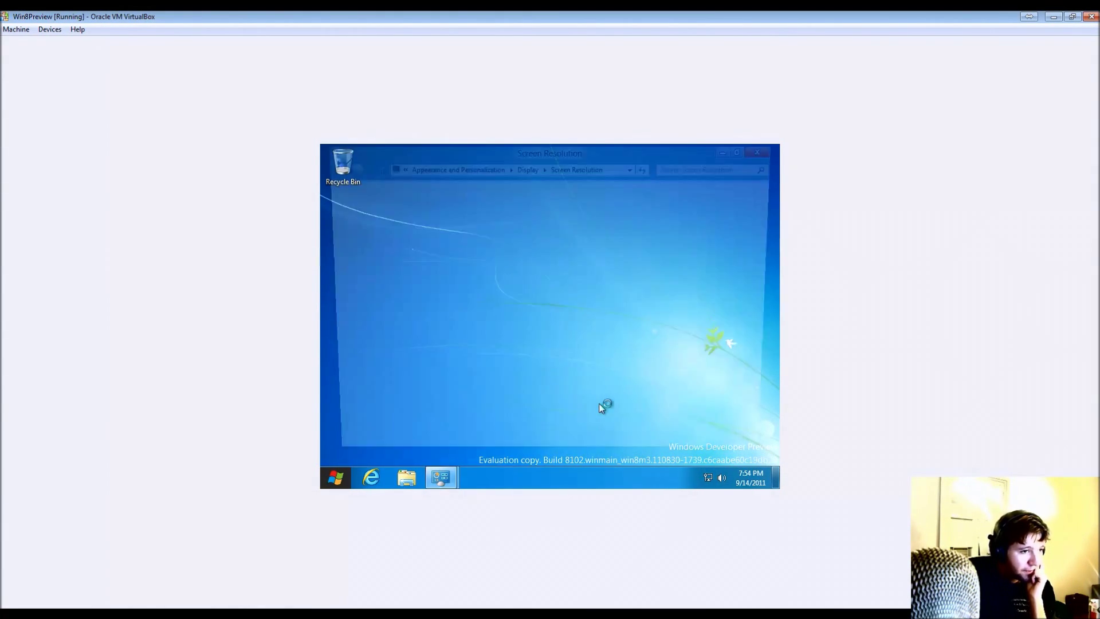
{"action": "left_click", "coordinate": [495, 313]}
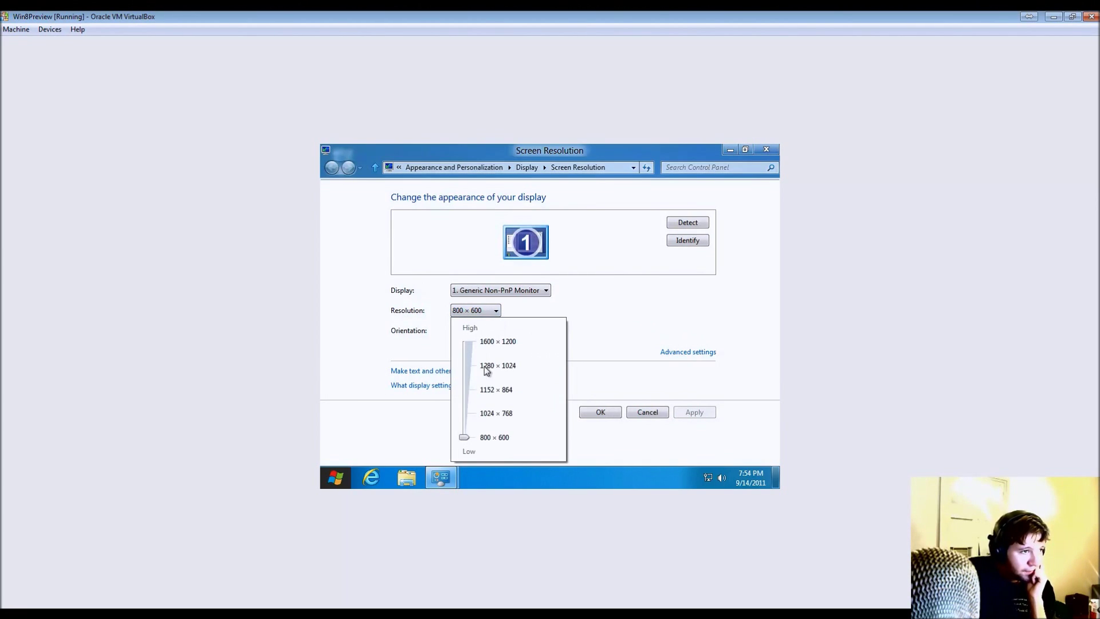
{"action": "left_click", "coordinate": [519, 346]}
{"action": "left_click", "coordinate": [671, 393]}
{"action": "left_click", "coordinate": [695, 412]}
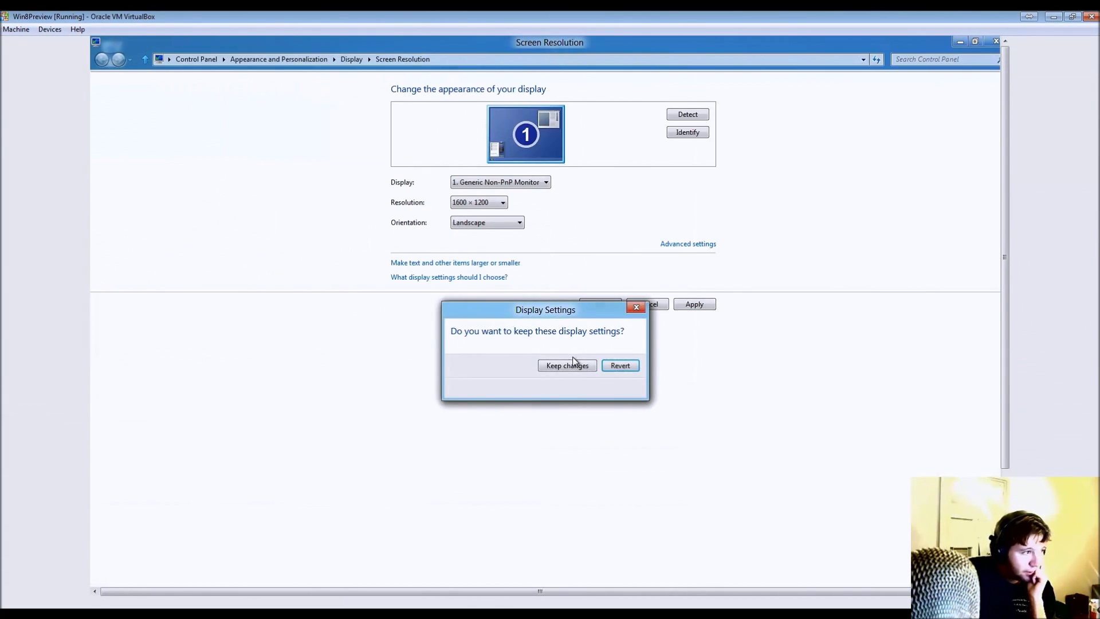
{"action": "left_click", "coordinate": [567, 366]}
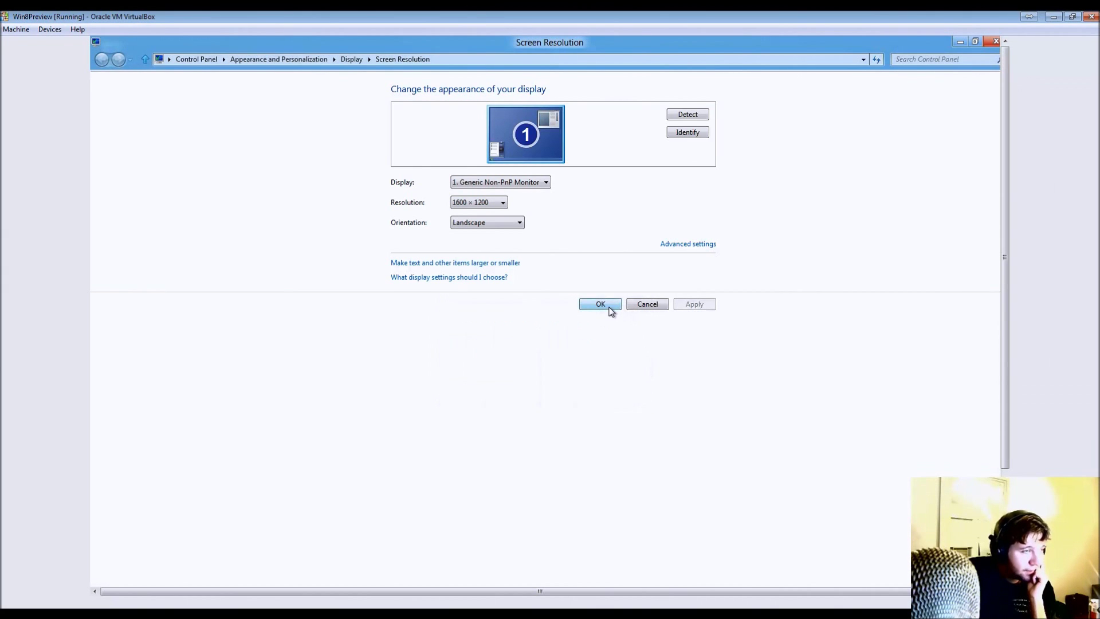
{"action": "left_click", "coordinate": [608, 308]}
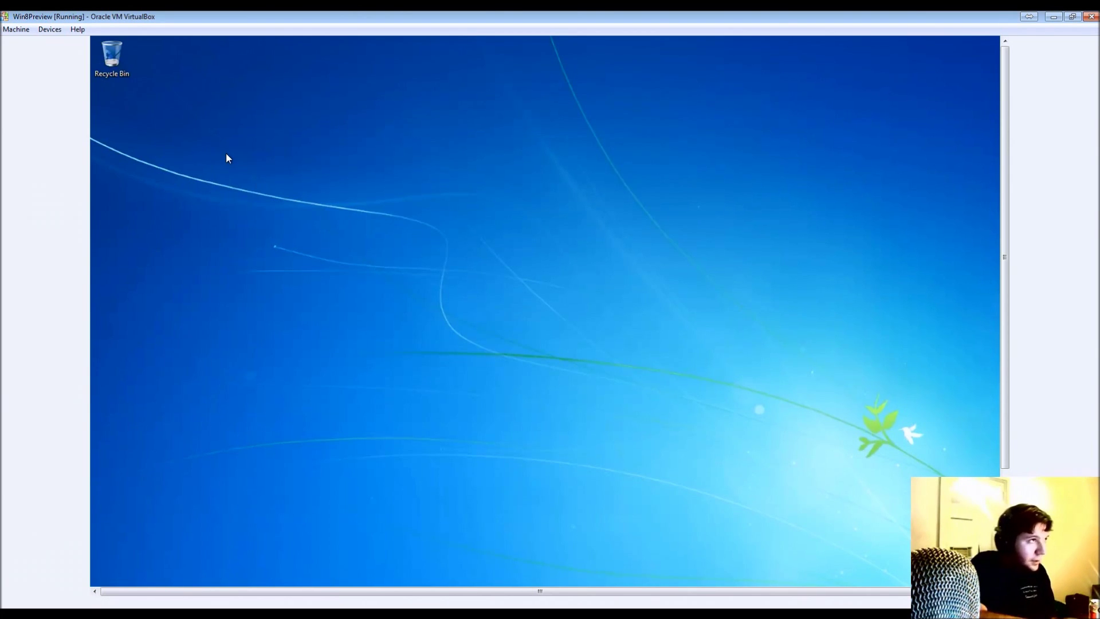
- Toggle the guest between Start screen and desktop, and close the host's downloads list
{"action": "key", "text": "super"}
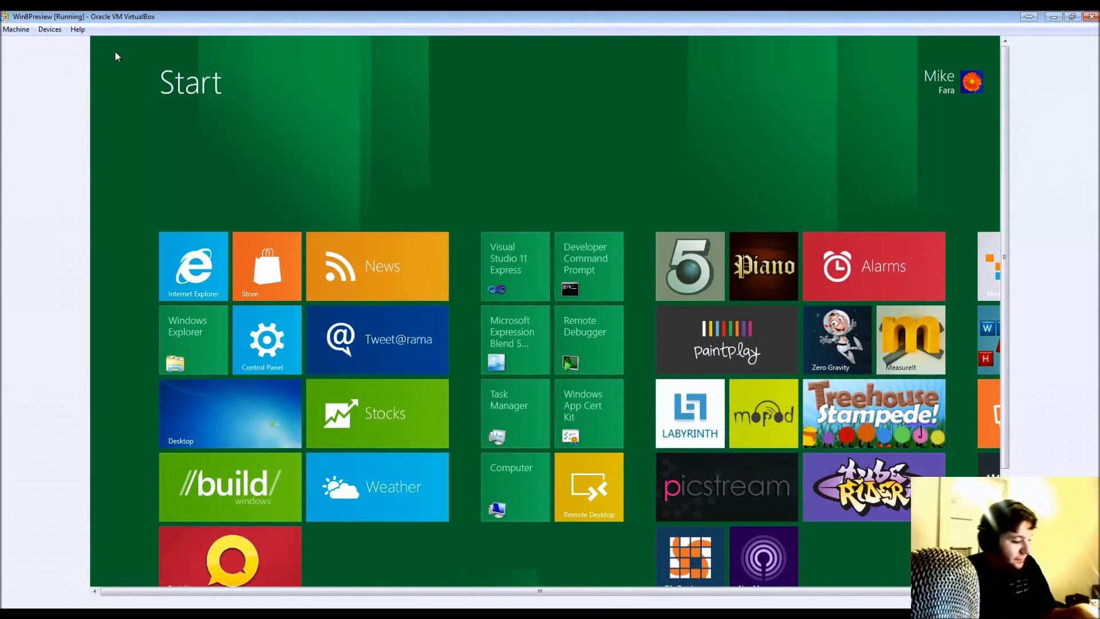
{"action": "key", "text": "super"}
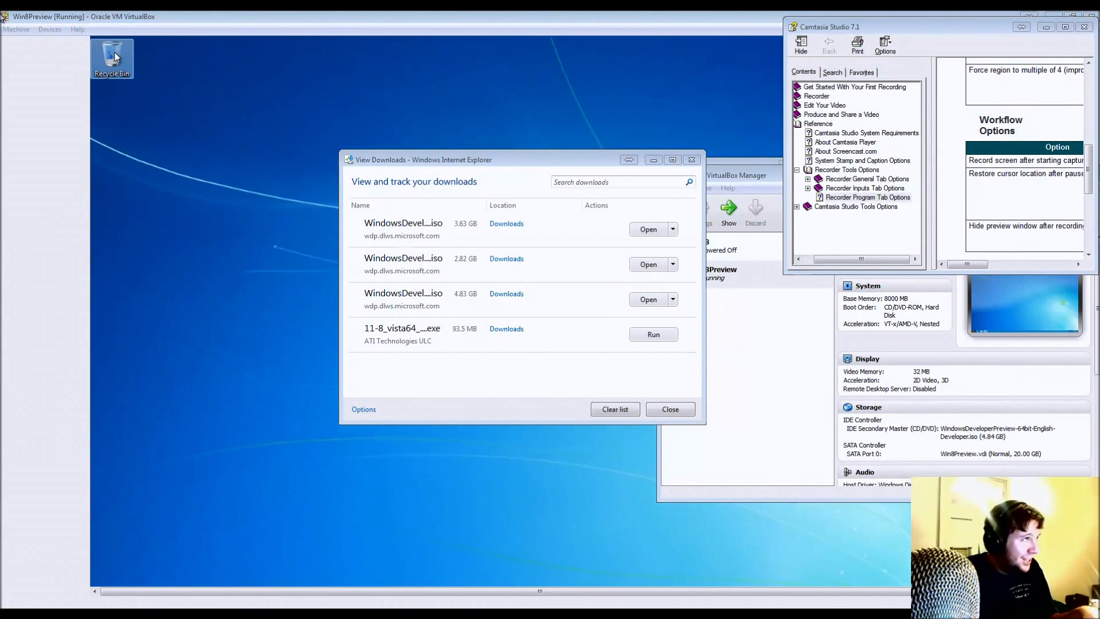
{"action": "left_click", "coordinate": [664, 409]}
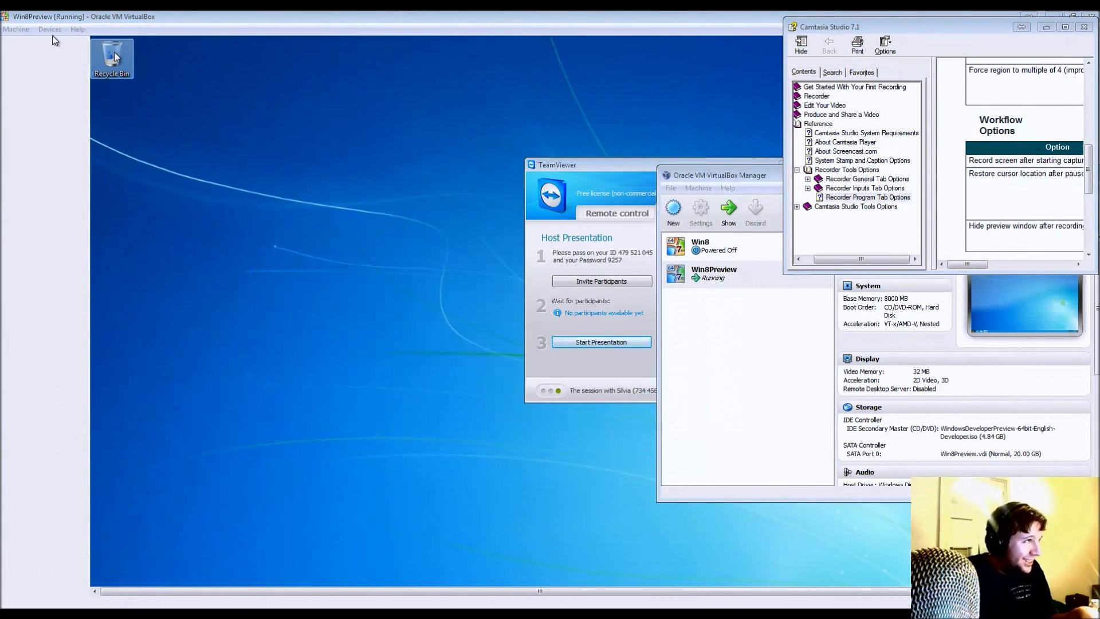
- Switch the VM to Scale Mode from the Machine menu and maximize its window
{"action": "left_click", "coordinate": [51, 31]}
{"action": "left_click", "coordinate": [50, 29]}
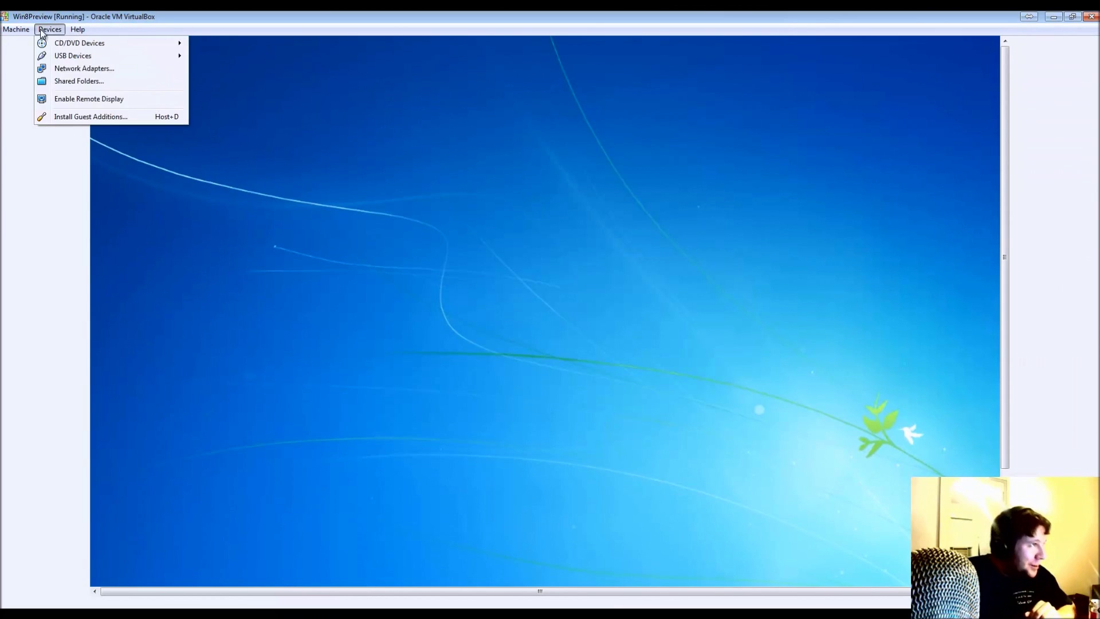
{"action": "mouse_move", "coordinate": [14, 32]}
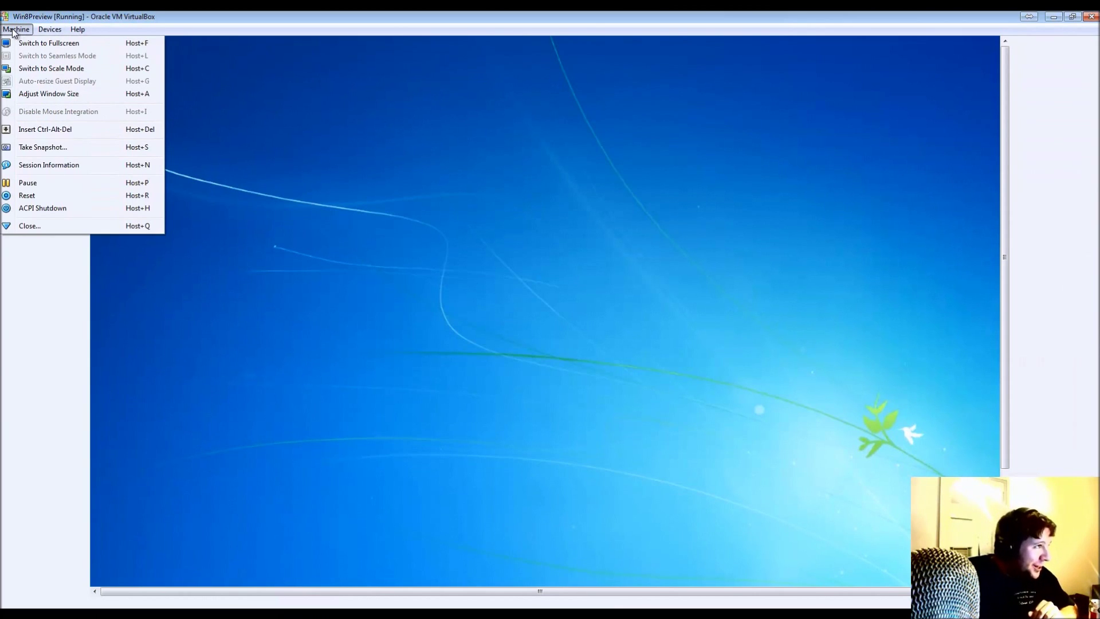
{"action": "left_click", "coordinate": [32, 69]}
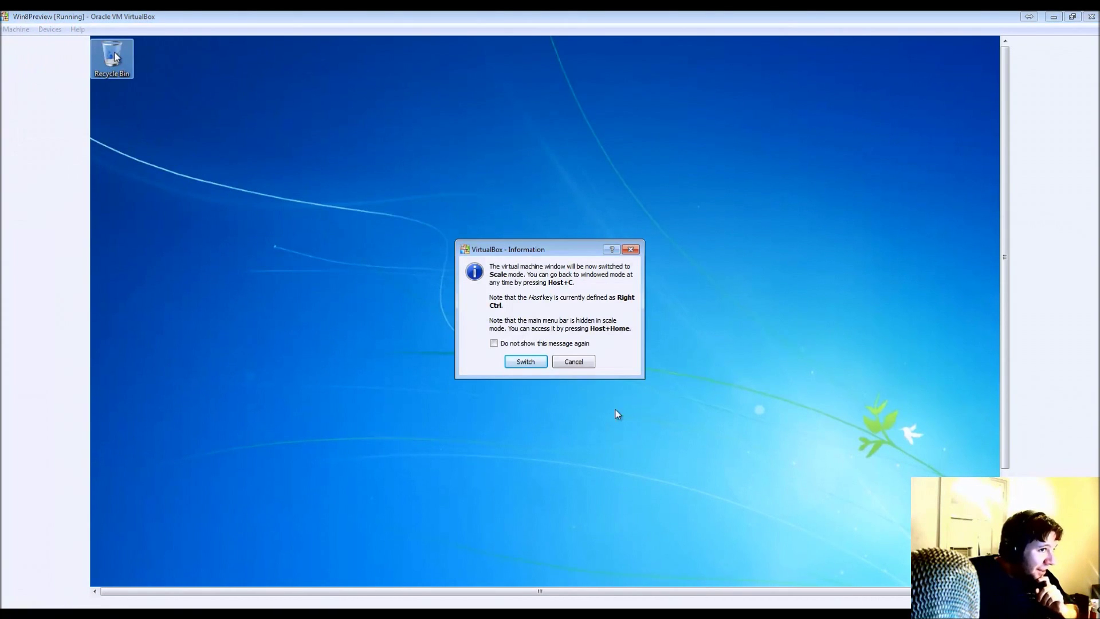
{"action": "left_click", "coordinate": [525, 362]}
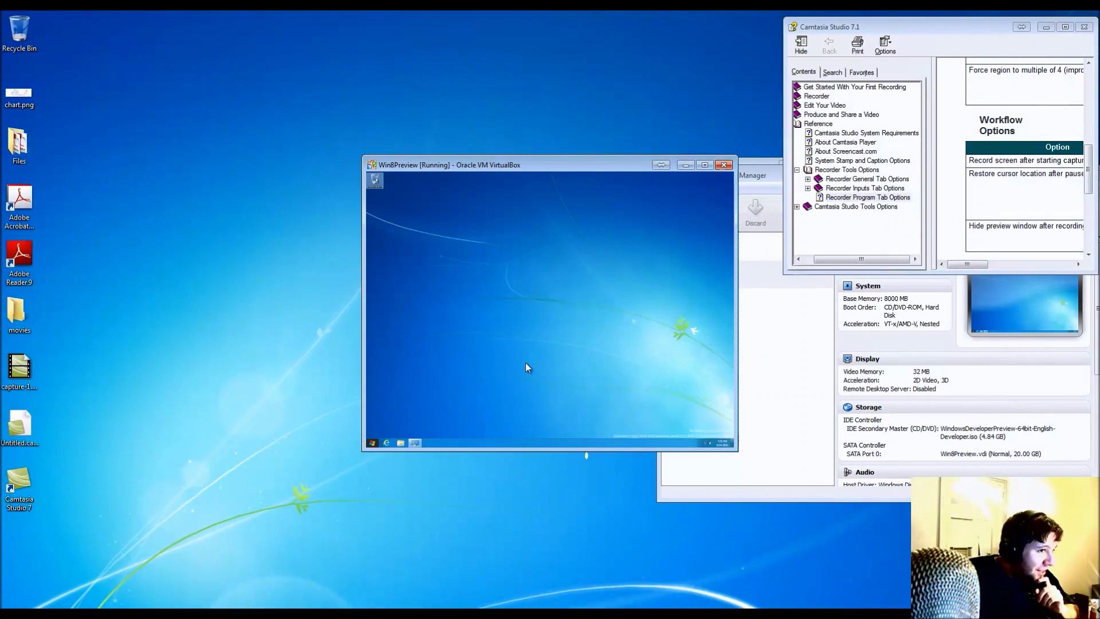
{"action": "left_click", "coordinate": [705, 166]}
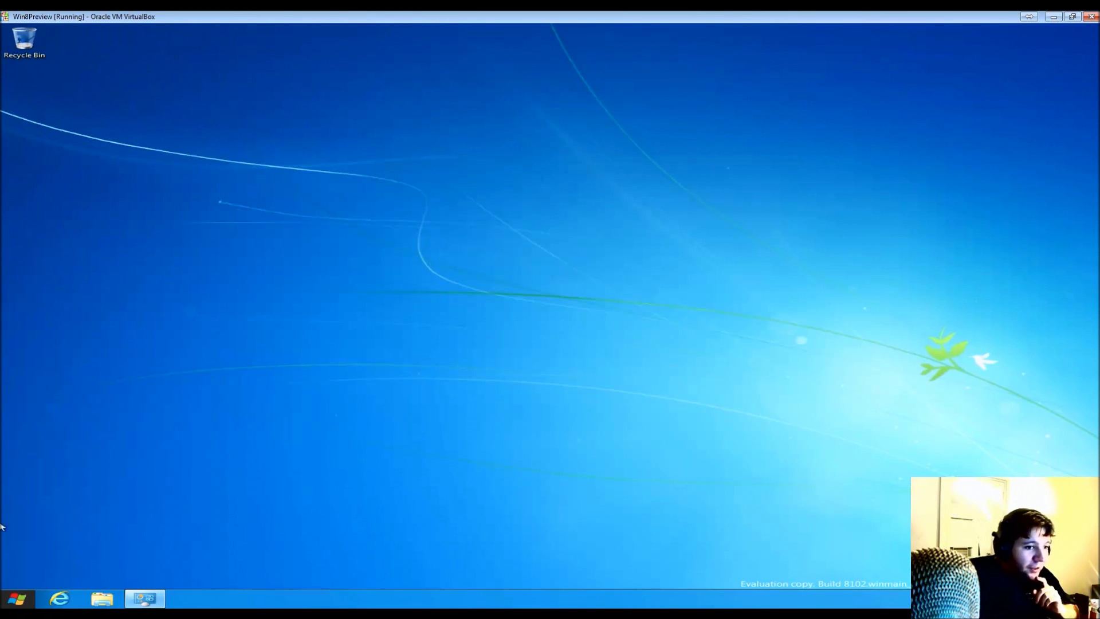
- Launch Task Manager from the guest's Start screen
{"action": "mouse_move", "coordinate": [24, 603]}
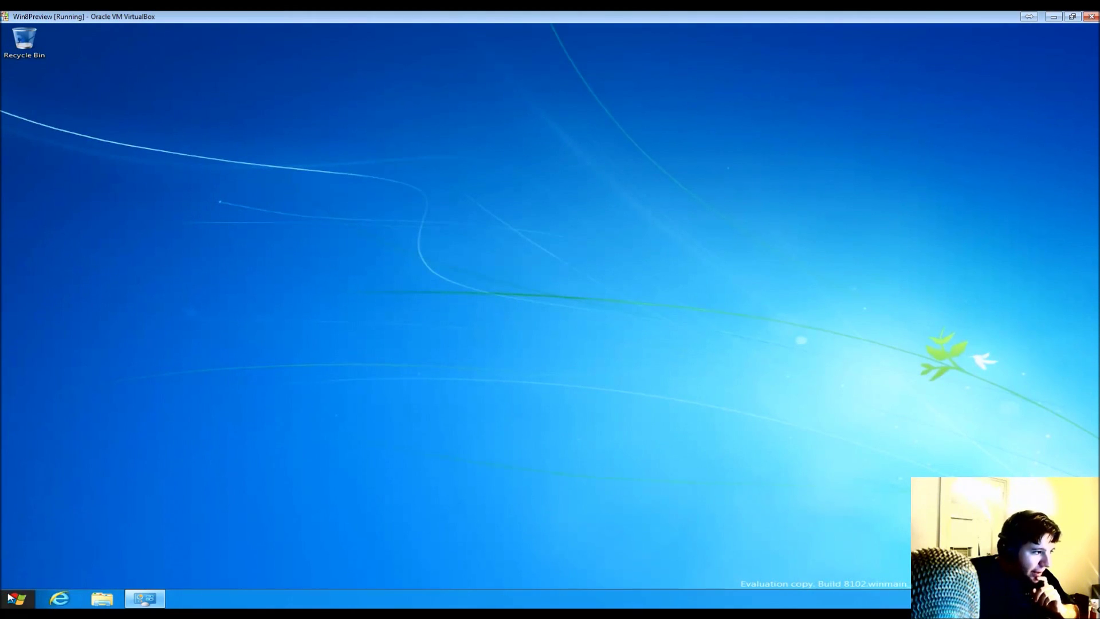
{"action": "left_click", "coordinate": [14, 600]}
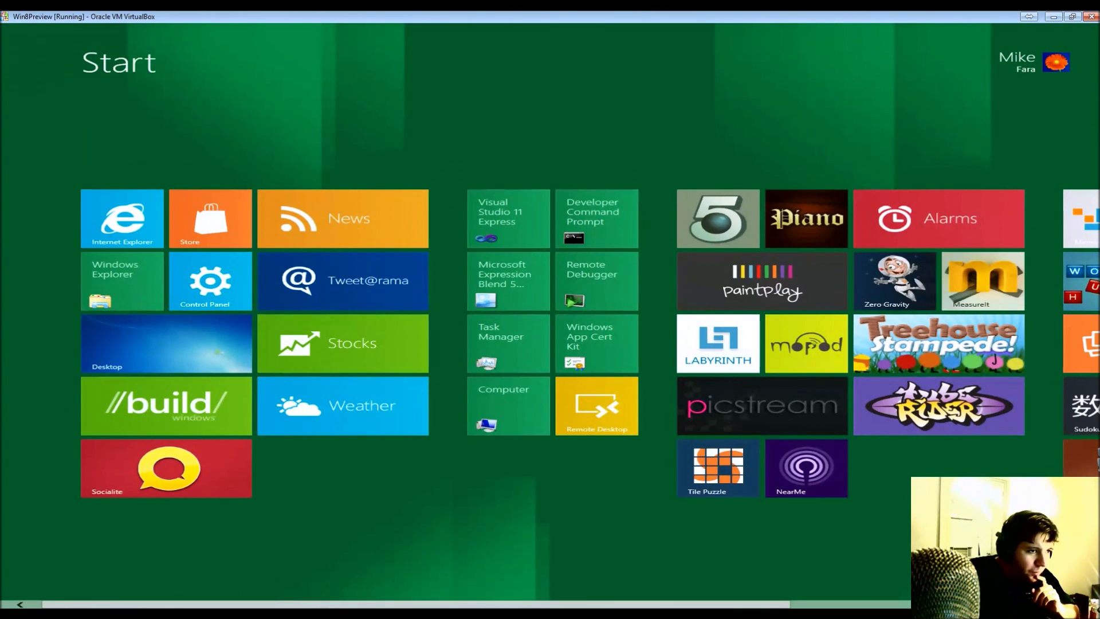
{"action": "scroll", "coordinate": [804, 597], "scroll_direction": "down", "scroll_amount": 5}
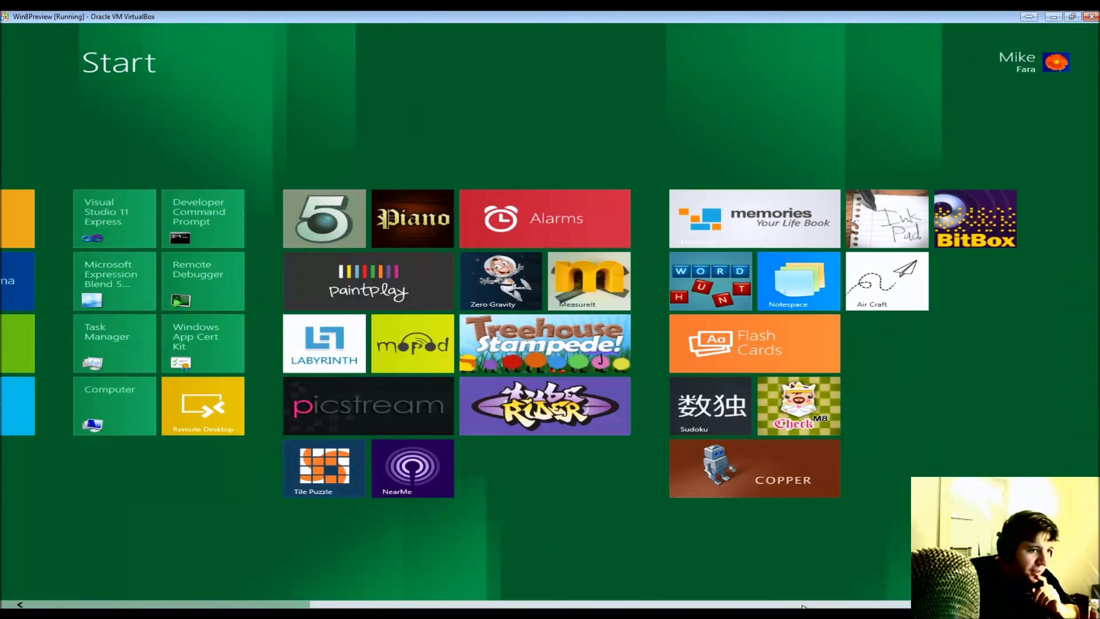
{"action": "scroll", "coordinate": [1, 596], "scroll_direction": "up", "scroll_amount": 5}
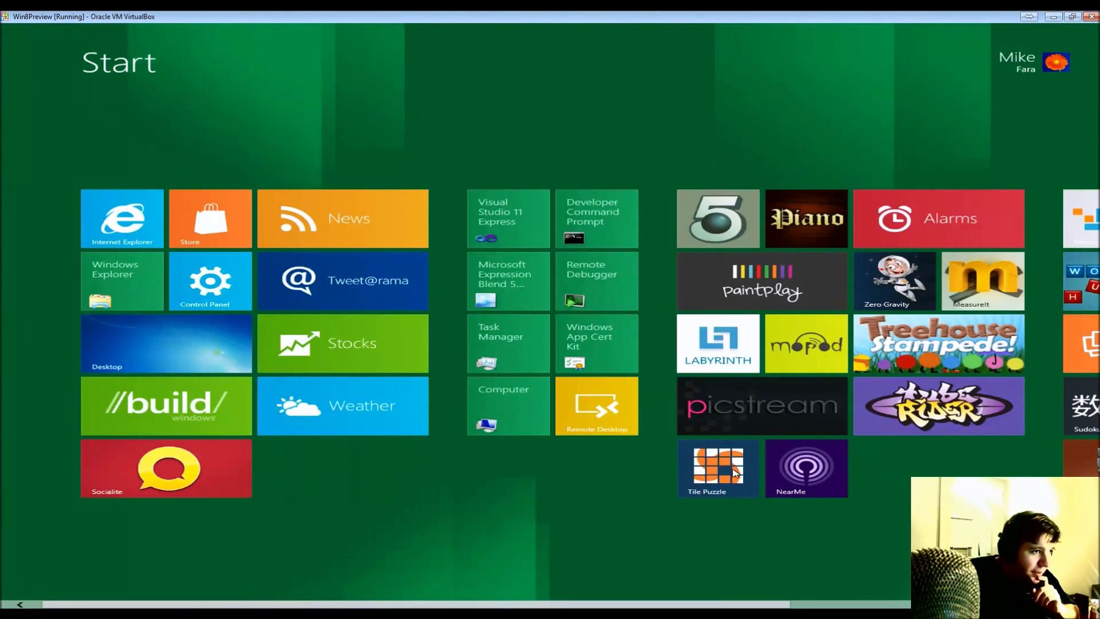
{"action": "left_click", "coordinate": [507, 359]}
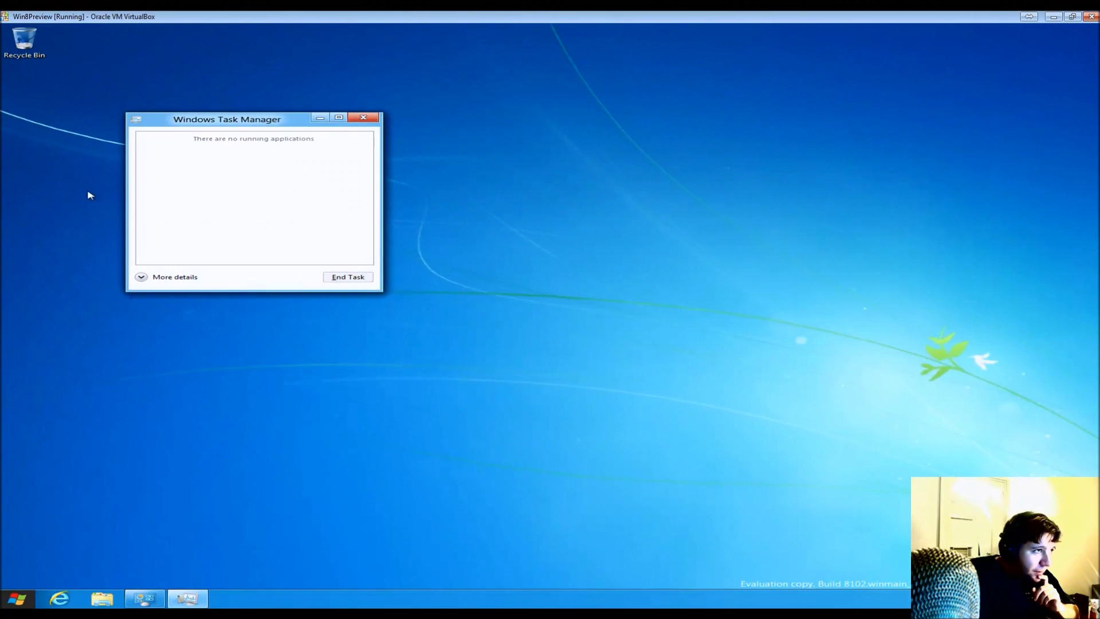
- Expand Task Manager to More details, show the Performance tab, and drag it to the desktop centre
{"action": "left_click", "coordinate": [140, 278]}
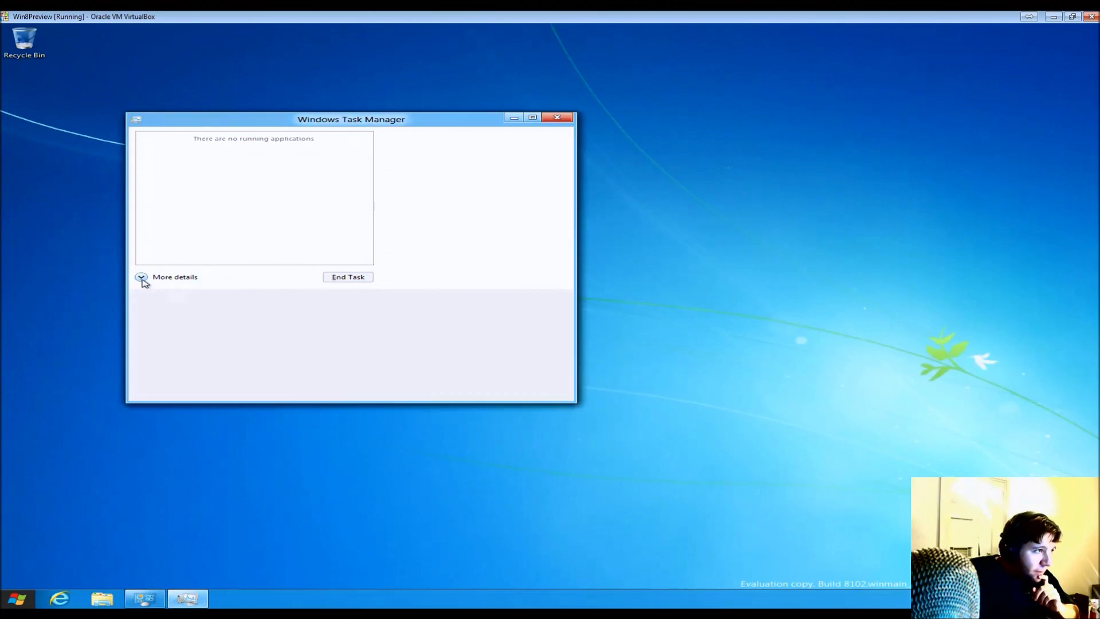
{"action": "left_click", "coordinate": [232, 146]}
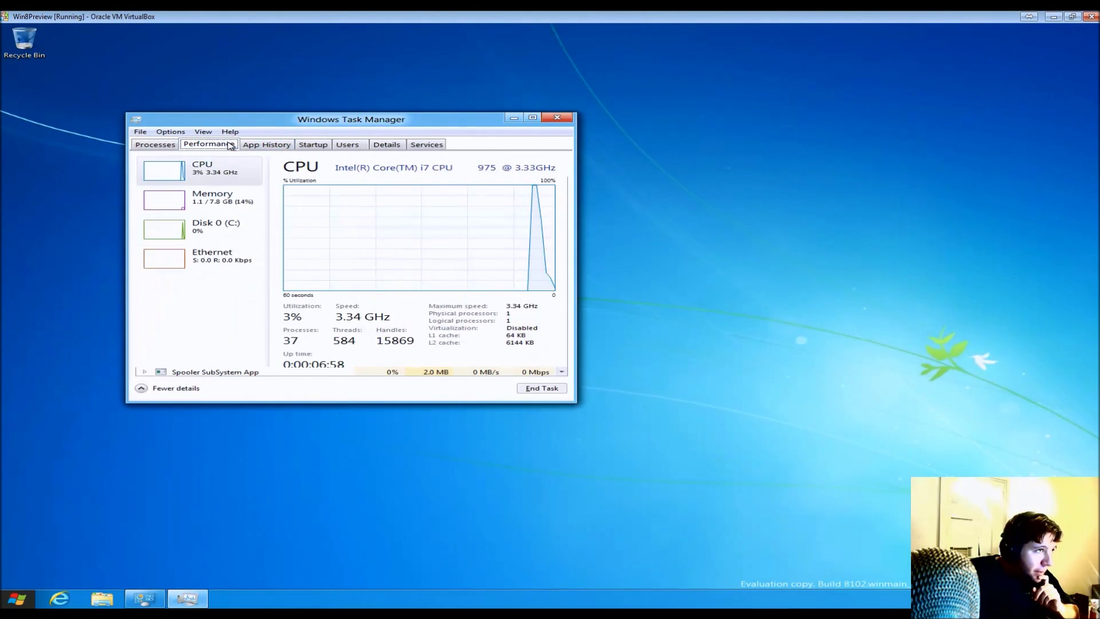
{"action": "left_click_drag", "start_coordinate": [301, 125], "coordinate": [537, 201]}
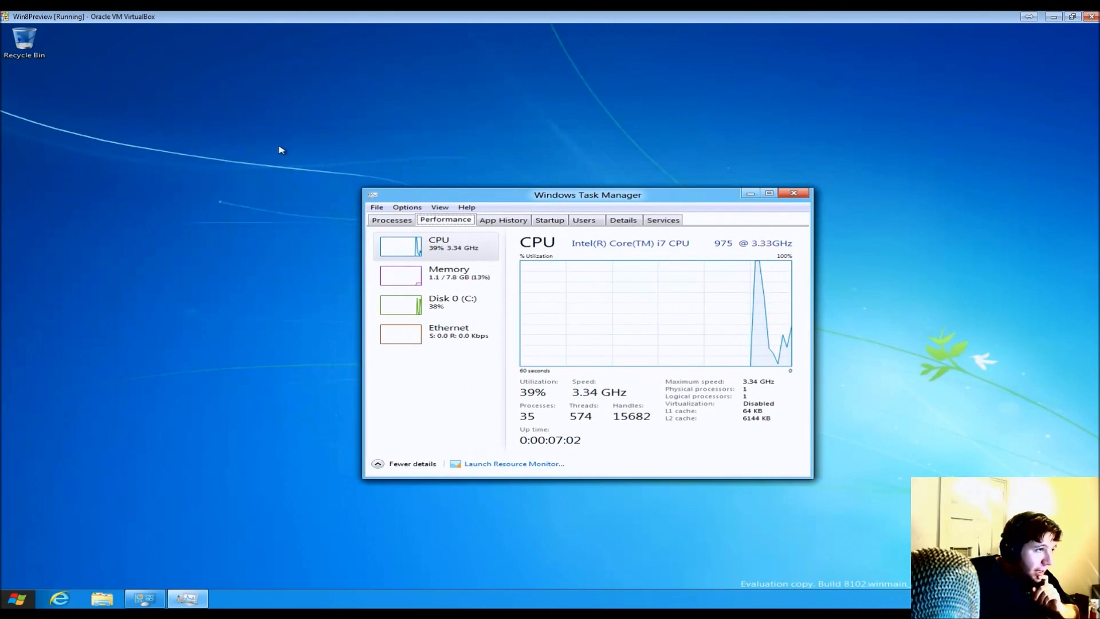
- Lower the guest screen resolution to 1024 × 768, apply it, and keep the changes
{"action": "right_click", "coordinate": [287, 172]}
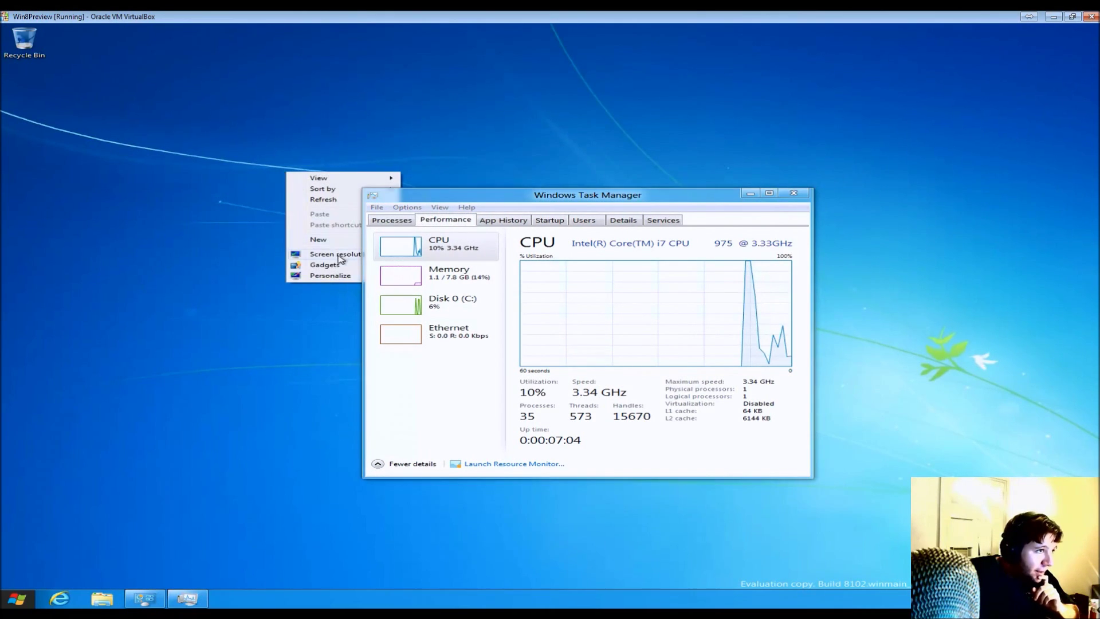
{"action": "left_click", "coordinate": [340, 255]}
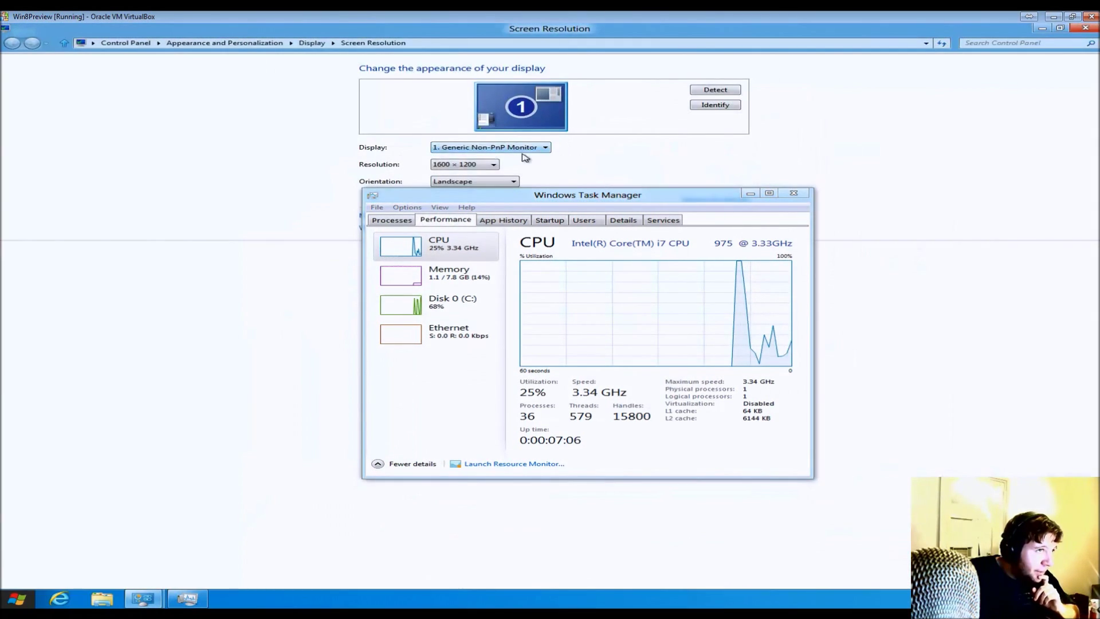
{"action": "left_click", "coordinate": [485, 165]}
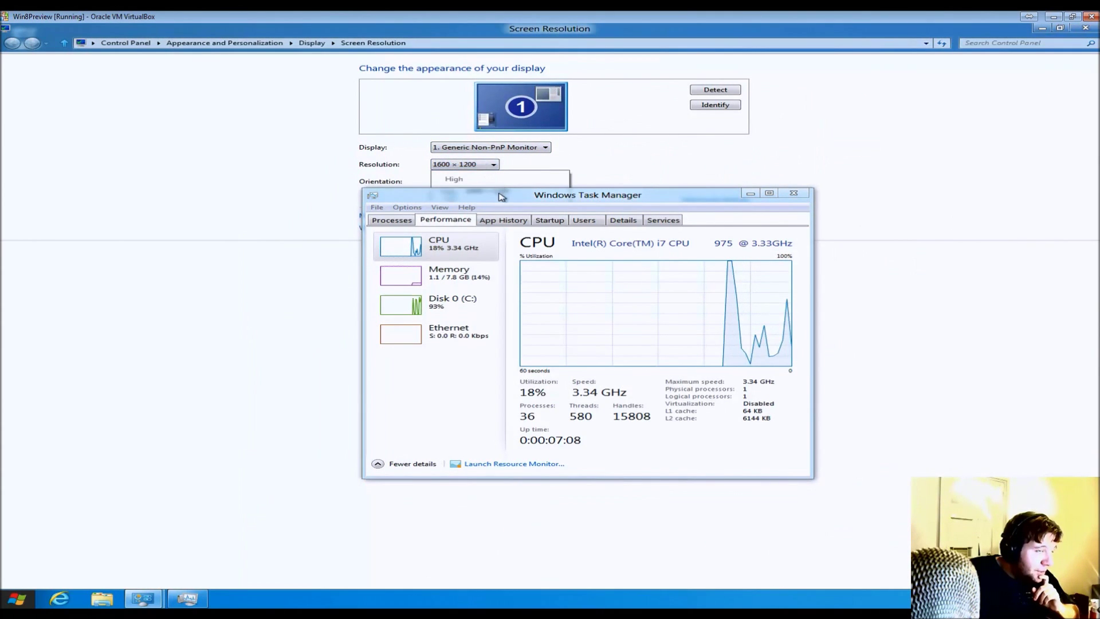
{"action": "left_click_drag", "start_coordinate": [502, 197], "coordinate": [507, 295]}
{"action": "left_click", "coordinate": [473, 165]}
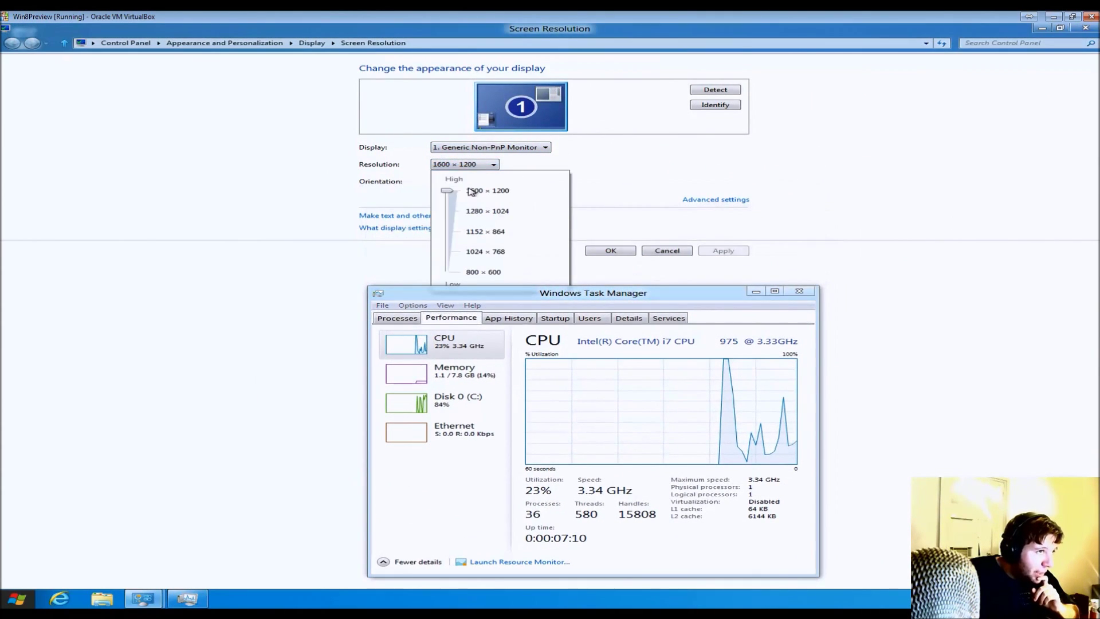
{"action": "left_click_drag", "start_coordinate": [447, 191], "coordinate": [447, 248]}
{"action": "left_click", "coordinate": [776, 268]}
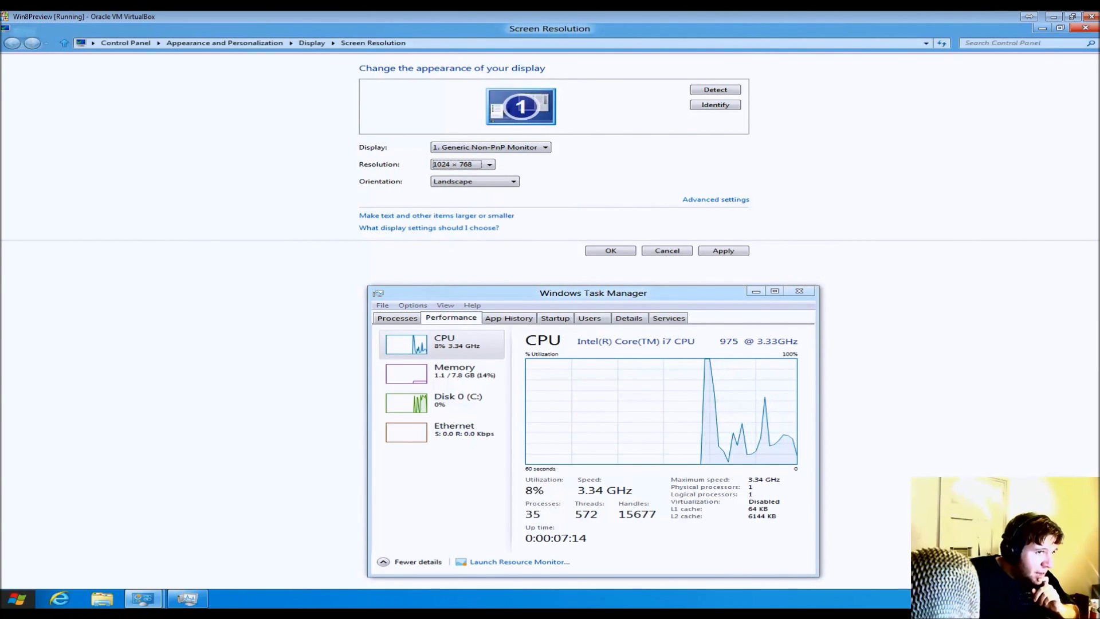
{"action": "left_click", "coordinate": [740, 251]}
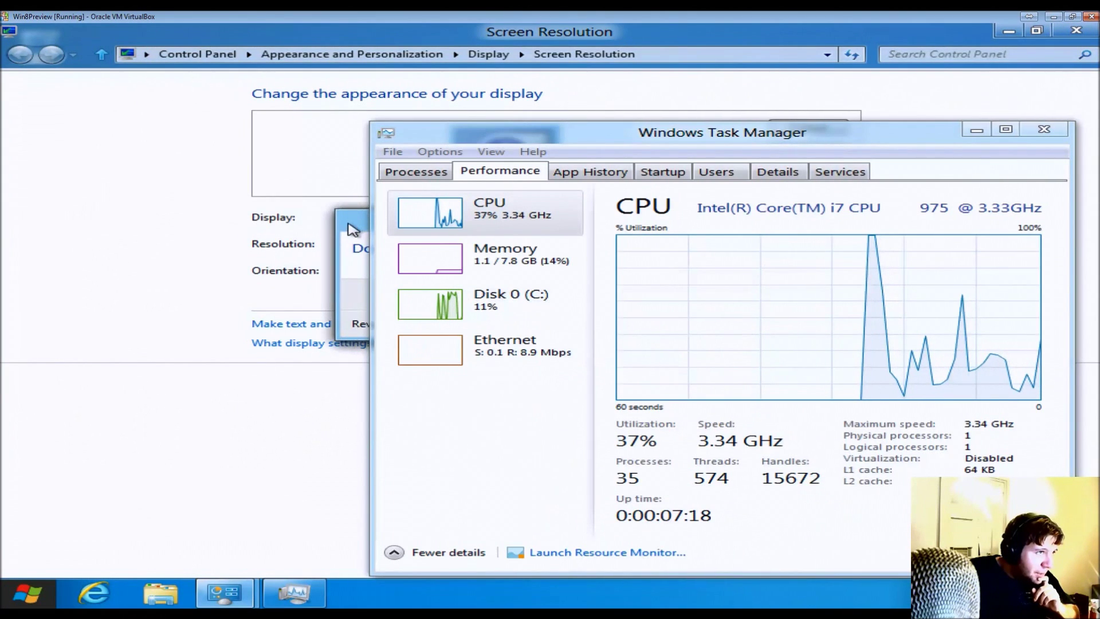
{"action": "left_click", "coordinate": [263, 276]}
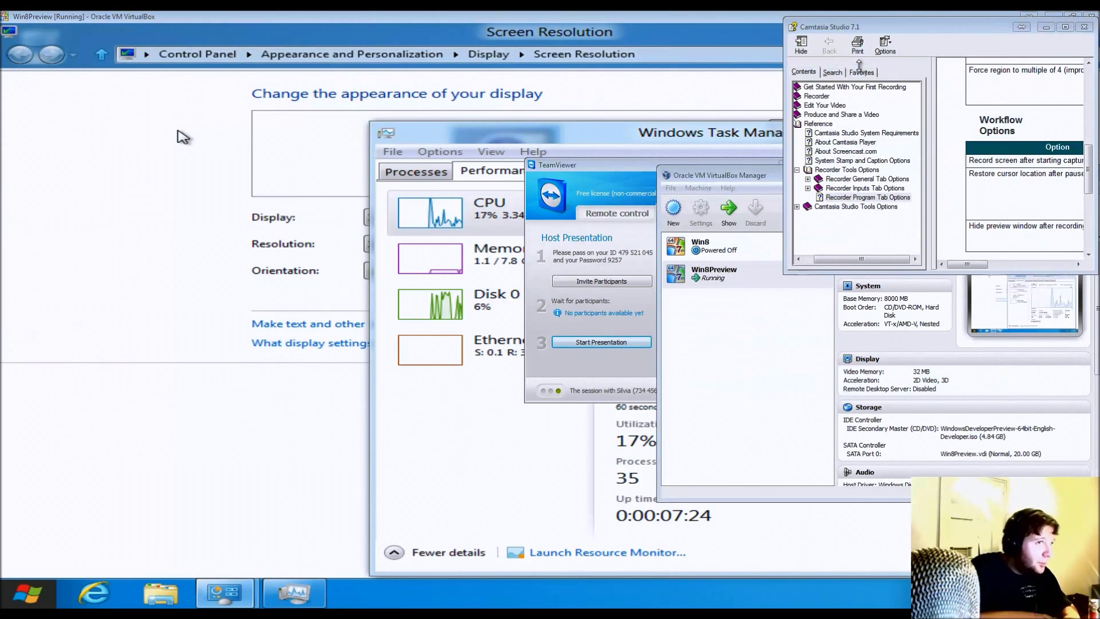
- Open and dismiss the sizing menus of the VM window and the Screen Resolution window
{"action": "left_click", "coordinate": [4, 16]}
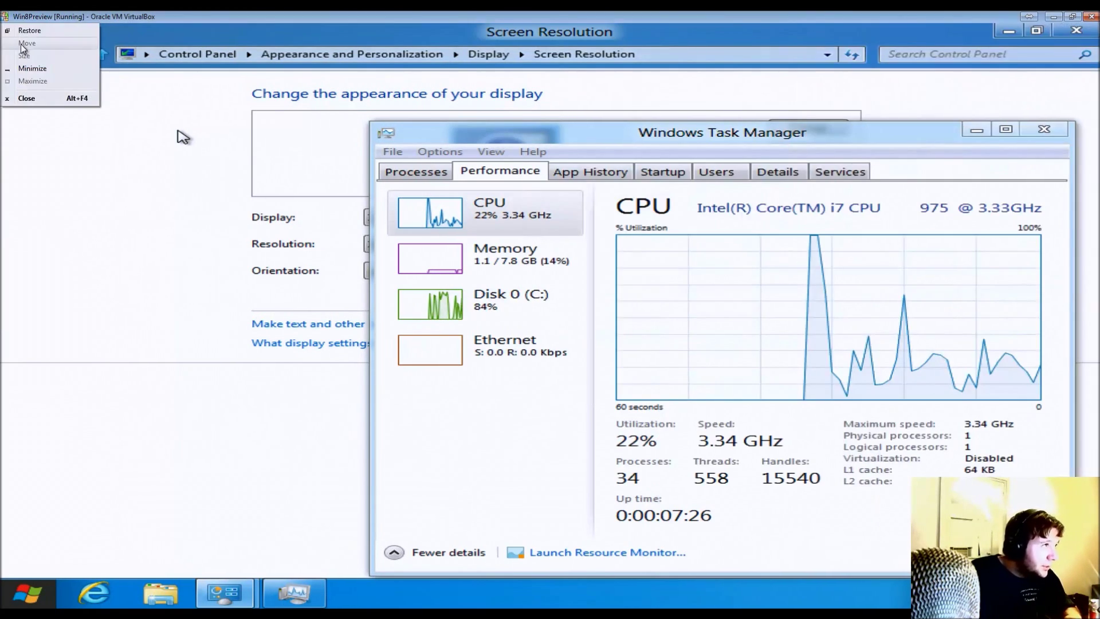
{"action": "left_click", "coordinate": [5, 16]}
{"action": "left_click", "coordinate": [4, 16]}
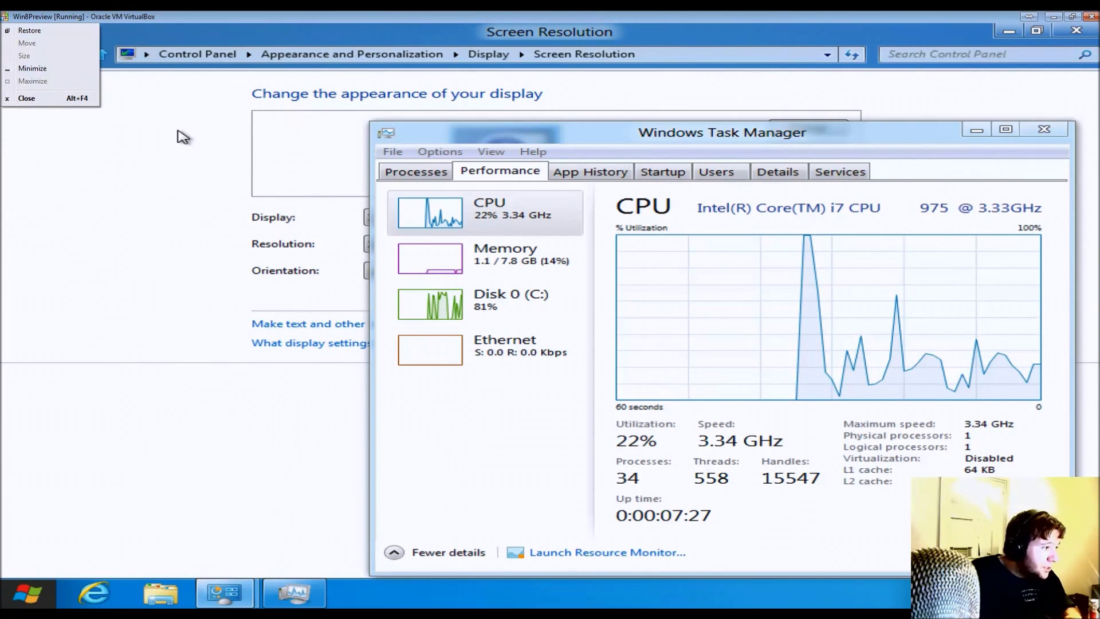
{"action": "left_click", "coordinate": [16, 16]}
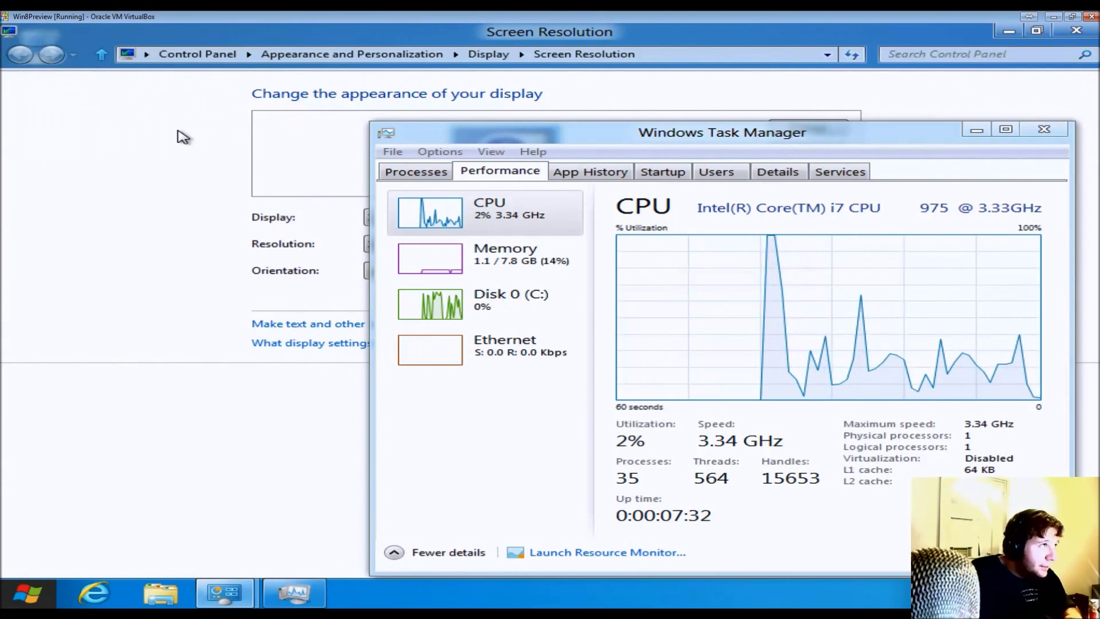
{"action": "left_click", "coordinate": [256, 449]}
{"action": "left_click", "coordinate": [7, 29]}
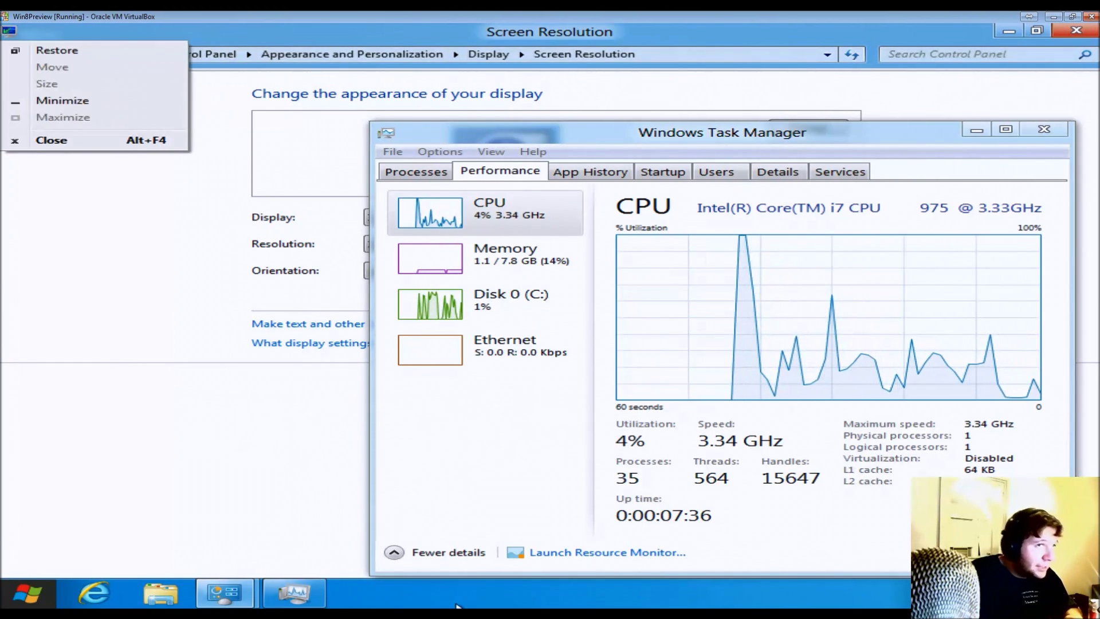
{"action": "left_click", "coordinate": [473, 605]}
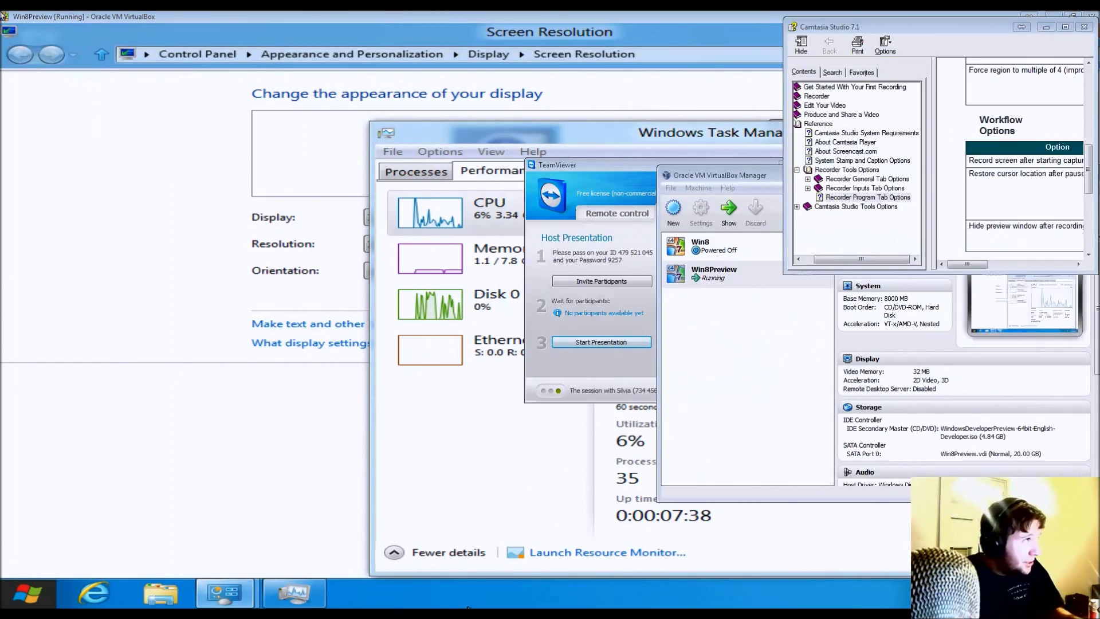
- Restore the VM from full screen via its system menu, then maximize it on the host
{"action": "left_click", "coordinate": [4, 15]}
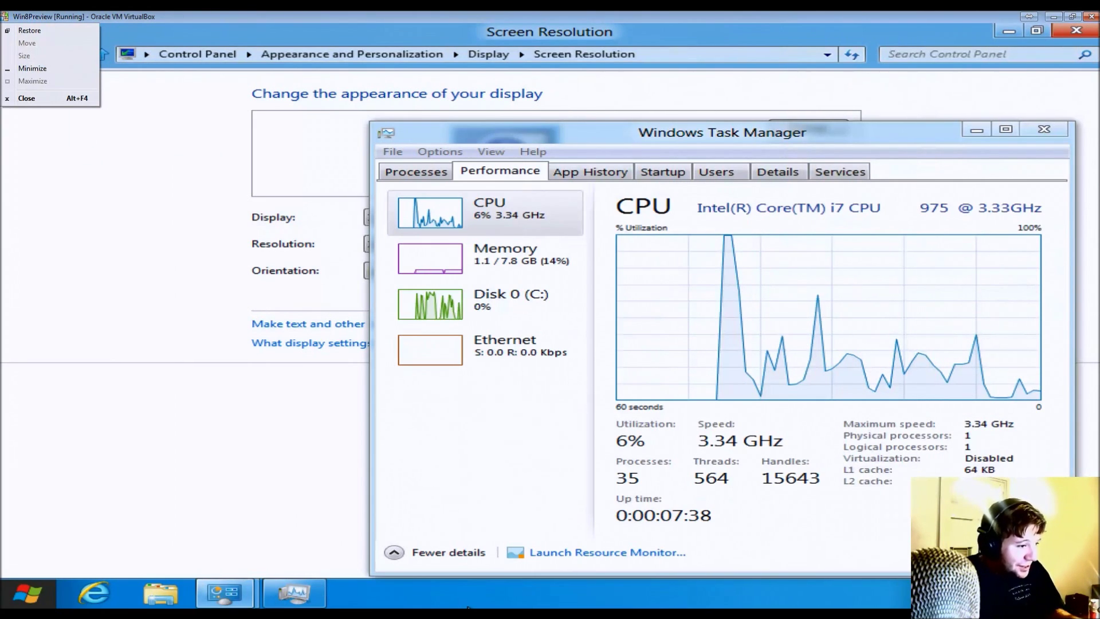
{"action": "right_click", "coordinate": [468, 607]}
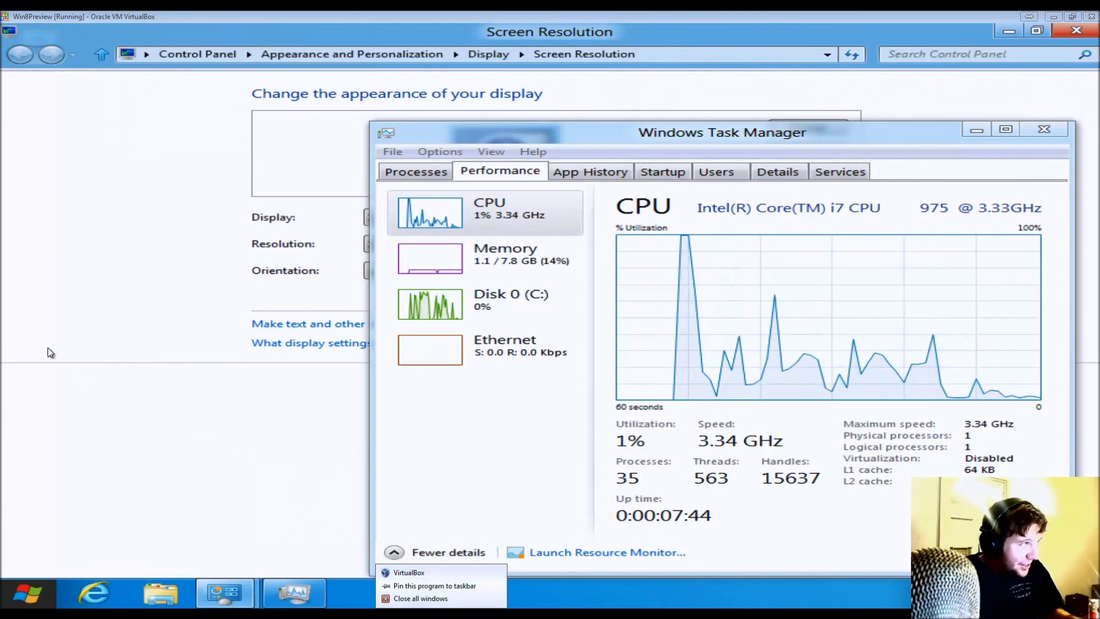
{"action": "left_click", "coordinate": [6, 15]}
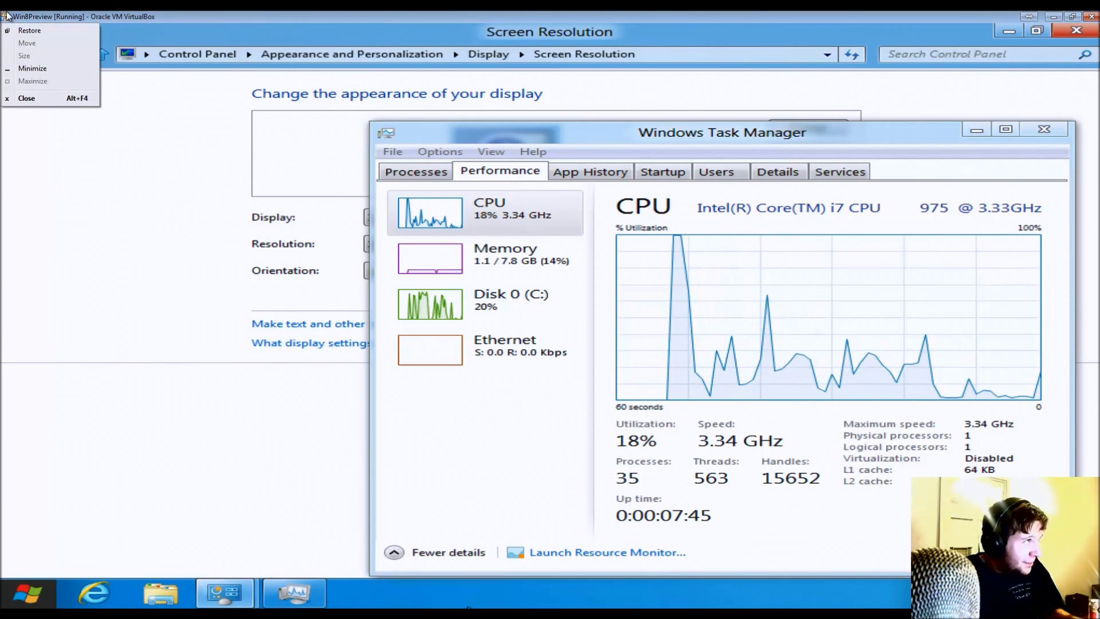
{"action": "left_click", "coordinate": [29, 30]}
{"action": "left_click", "coordinate": [370, 167]}
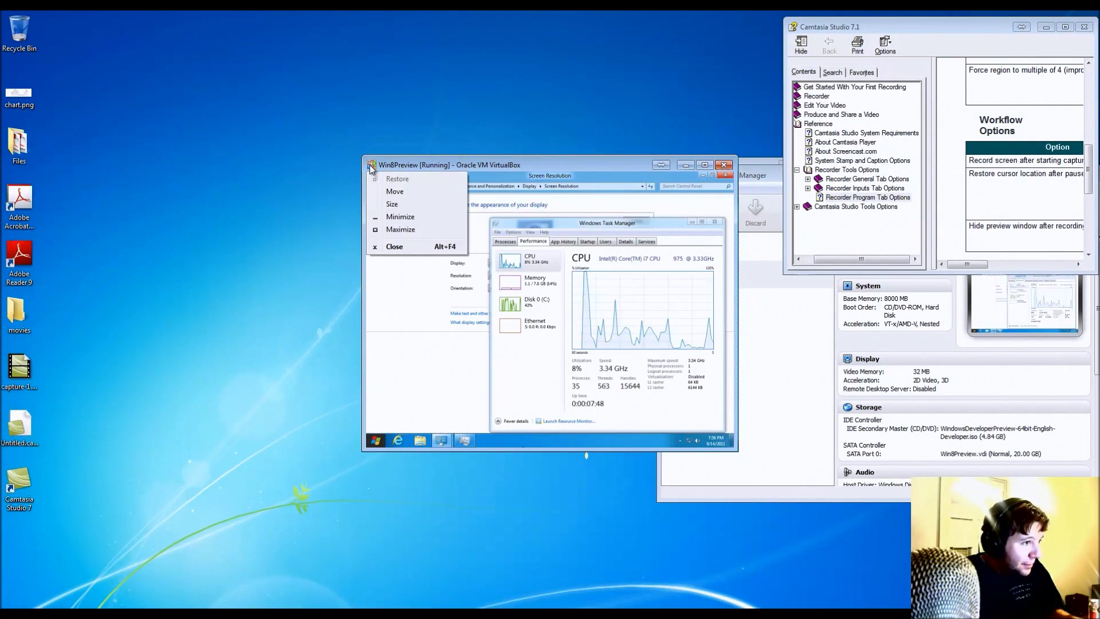
{"action": "left_click", "coordinate": [739, 454]}
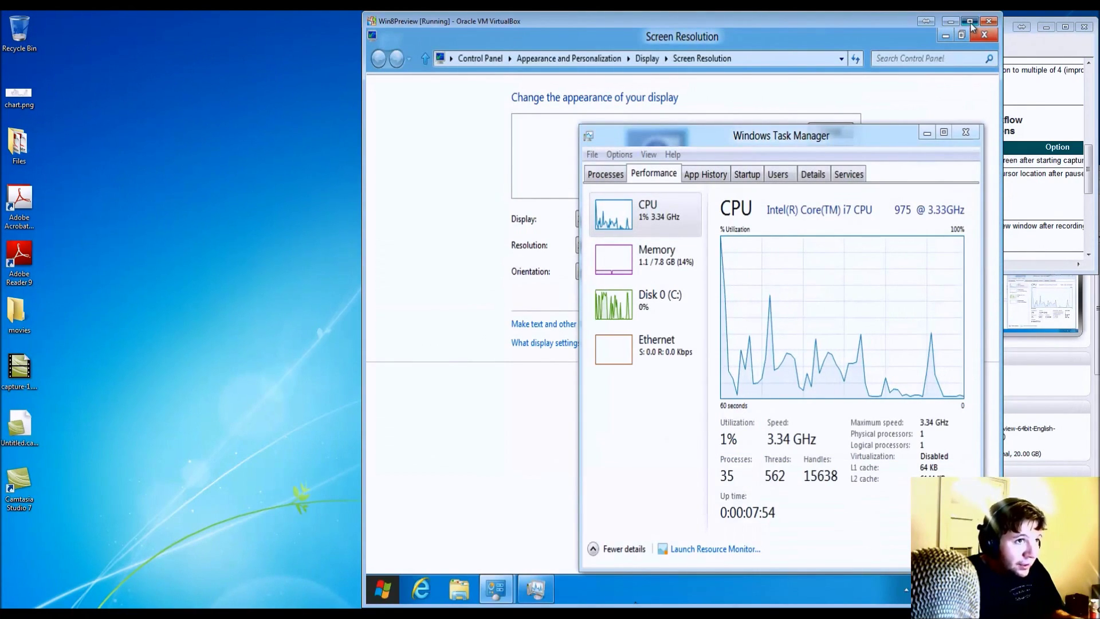
{"action": "left_click", "coordinate": [970, 22]}
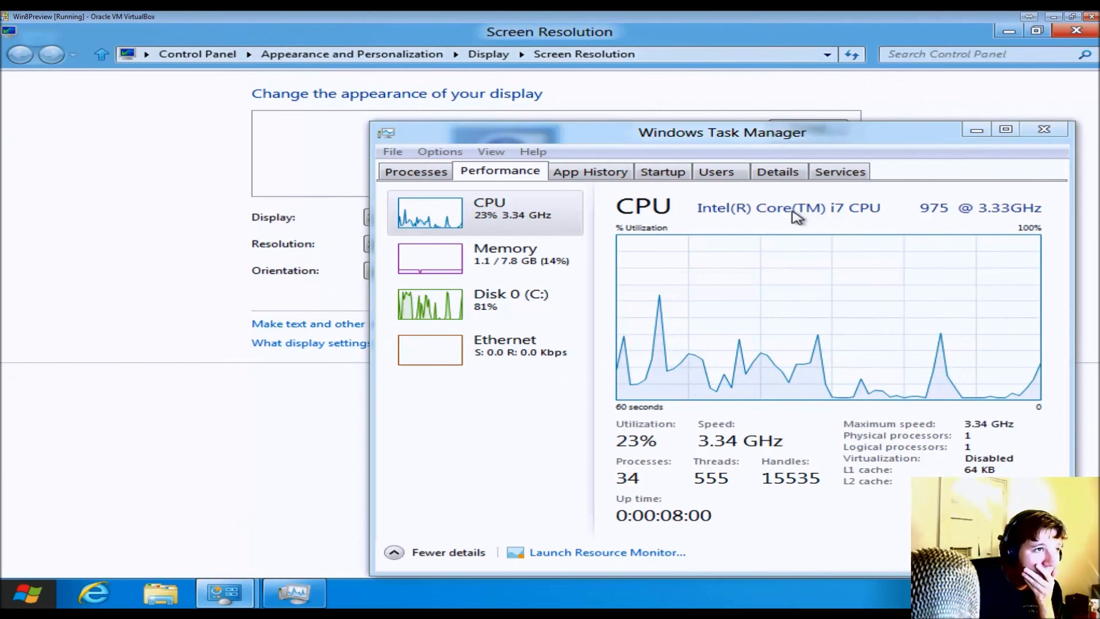
- Browse Task Manager's App history, Startup and Users tabs, expanding the signed-in user's processes
{"action": "left_click", "coordinate": [624, 174]}
{"action": "left_click", "coordinate": [668, 174]}
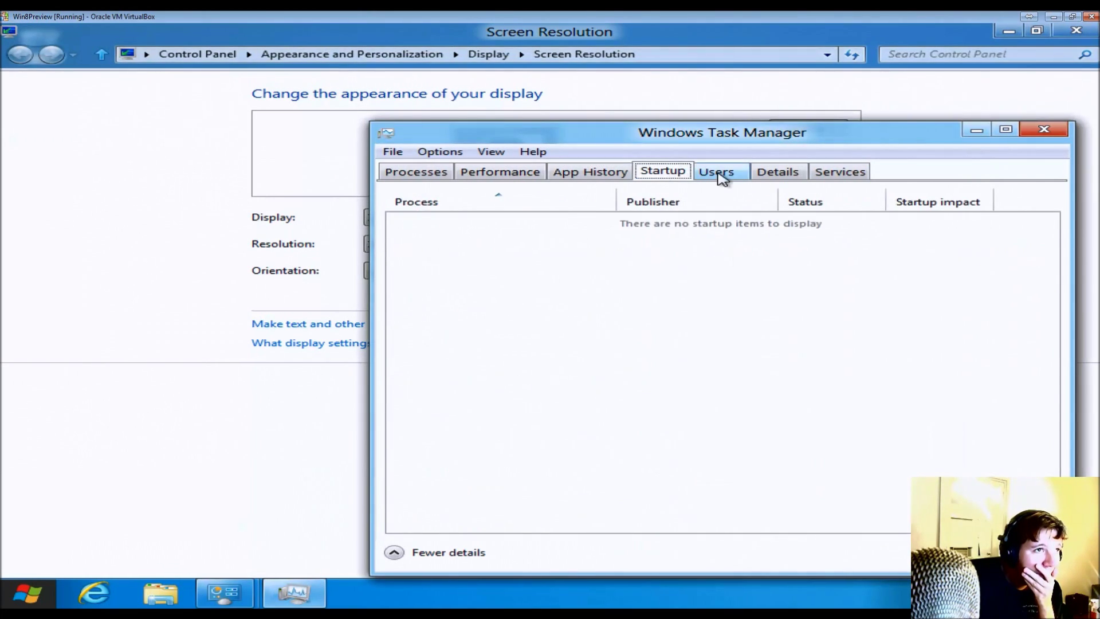
{"action": "left_click", "coordinate": [721, 174]}
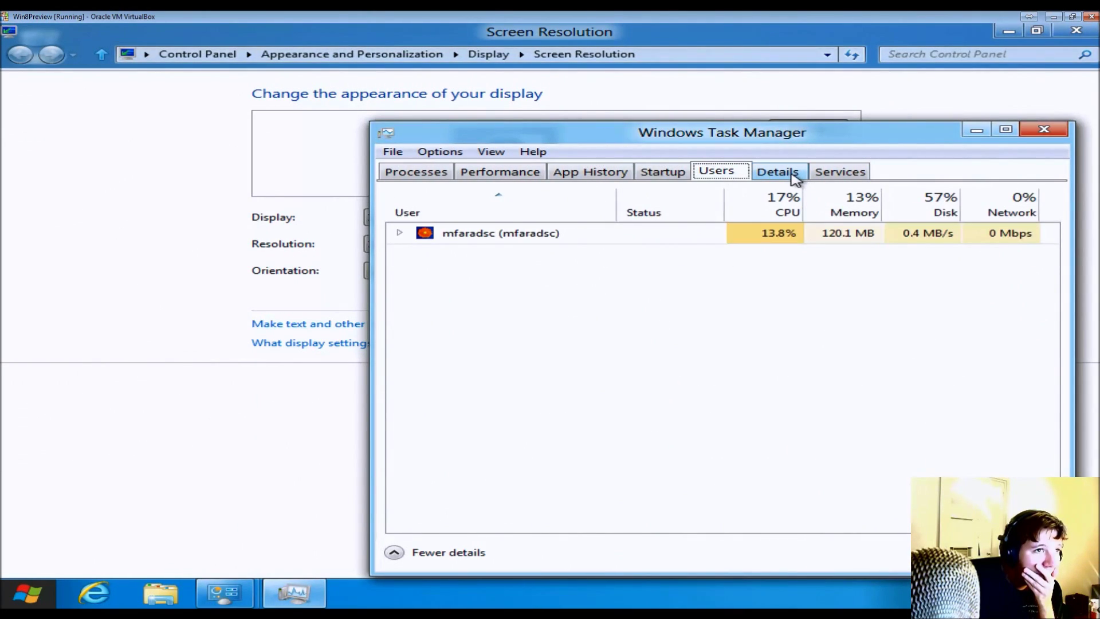
{"action": "left_click", "coordinate": [794, 174]}
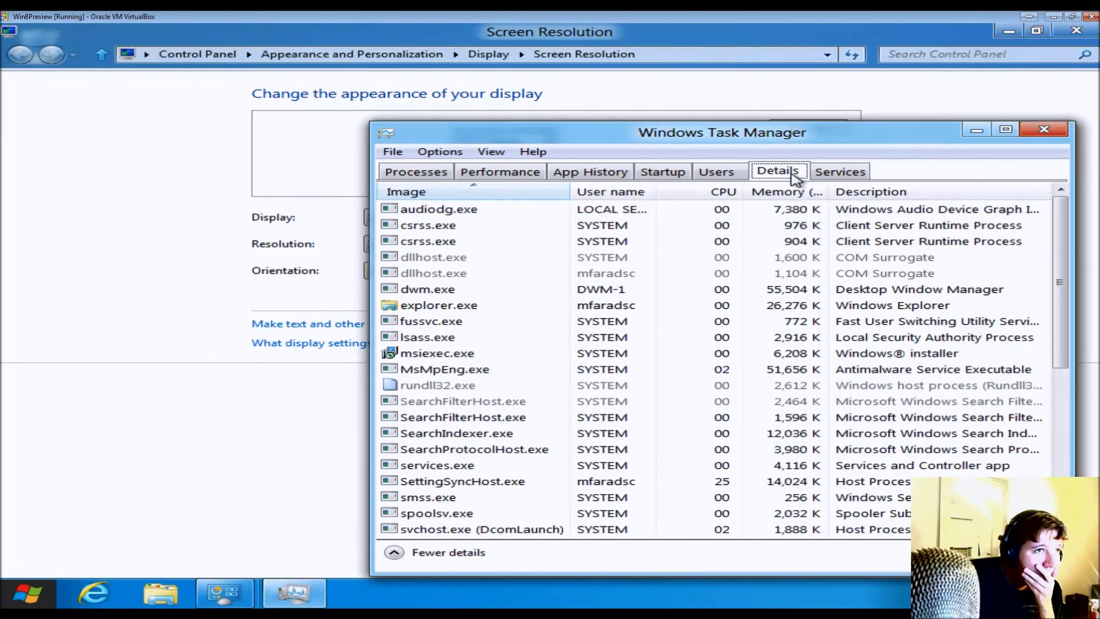
{"action": "left_click", "coordinate": [721, 172]}
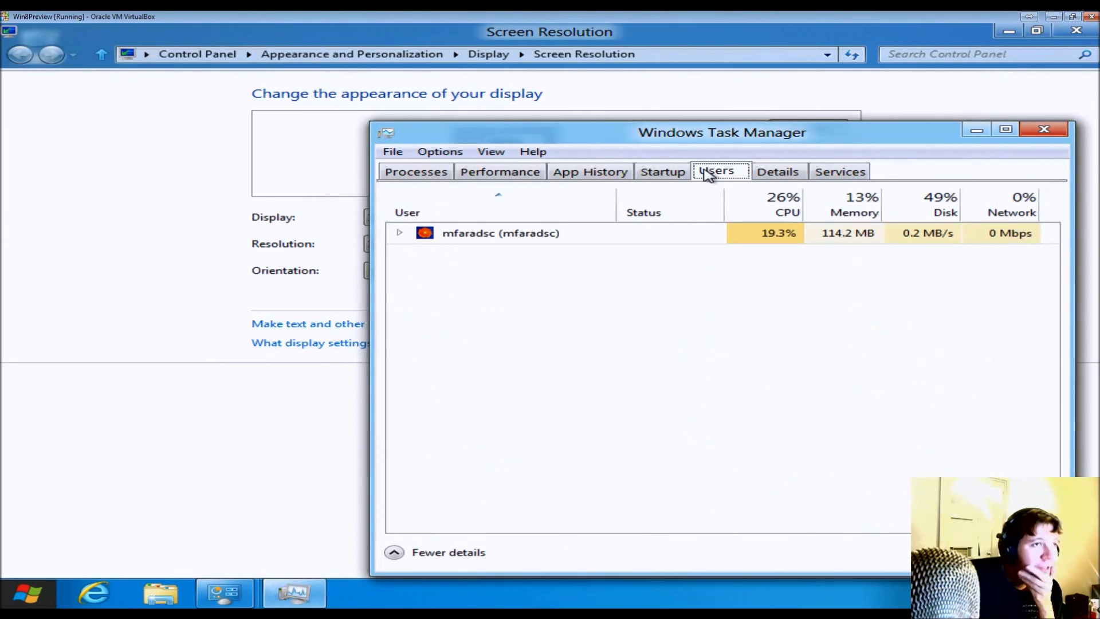
{"action": "left_click", "coordinate": [484, 238]}
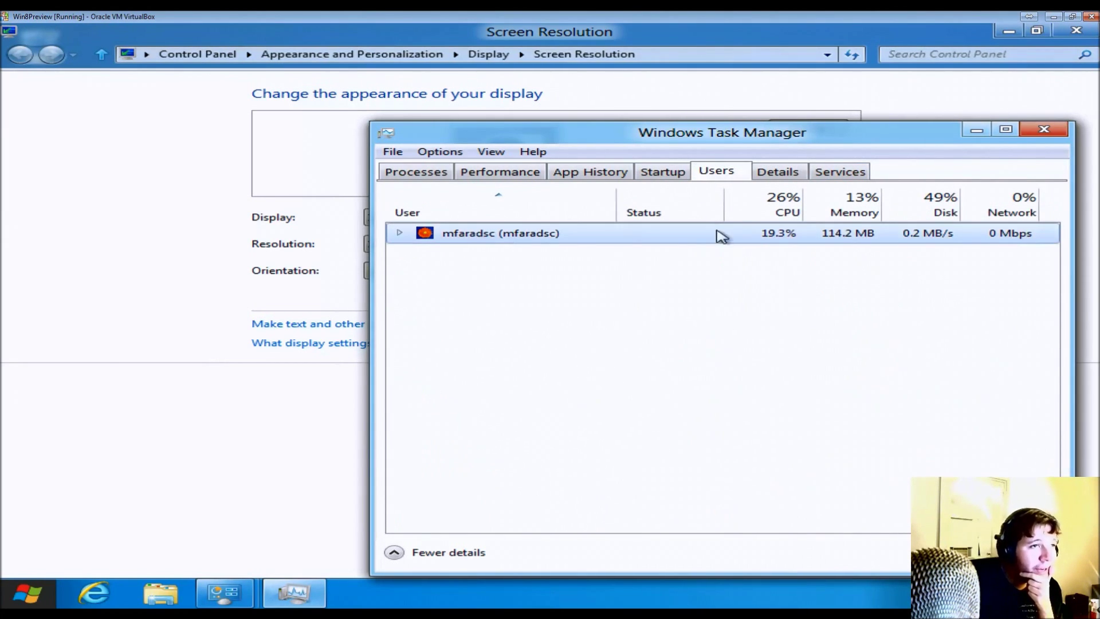
{"action": "left_click", "coordinate": [400, 233]}
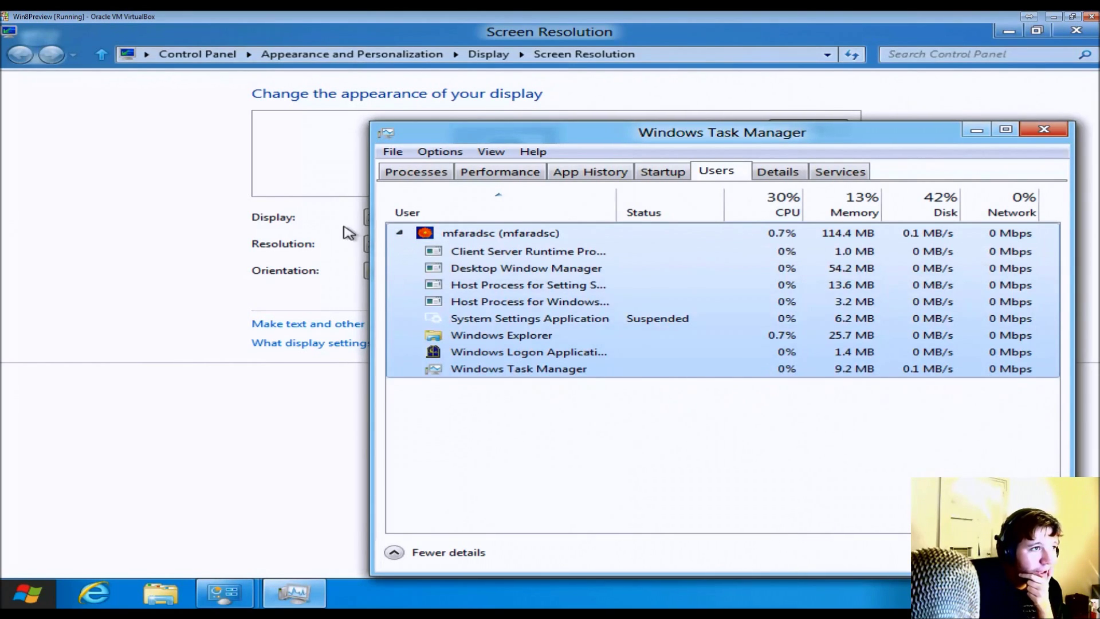
{"action": "left_click", "coordinate": [395, 233]}
- Sort the process lists by memory and then CPU, then close Task Manager
{"action": "left_click", "coordinate": [763, 173]}
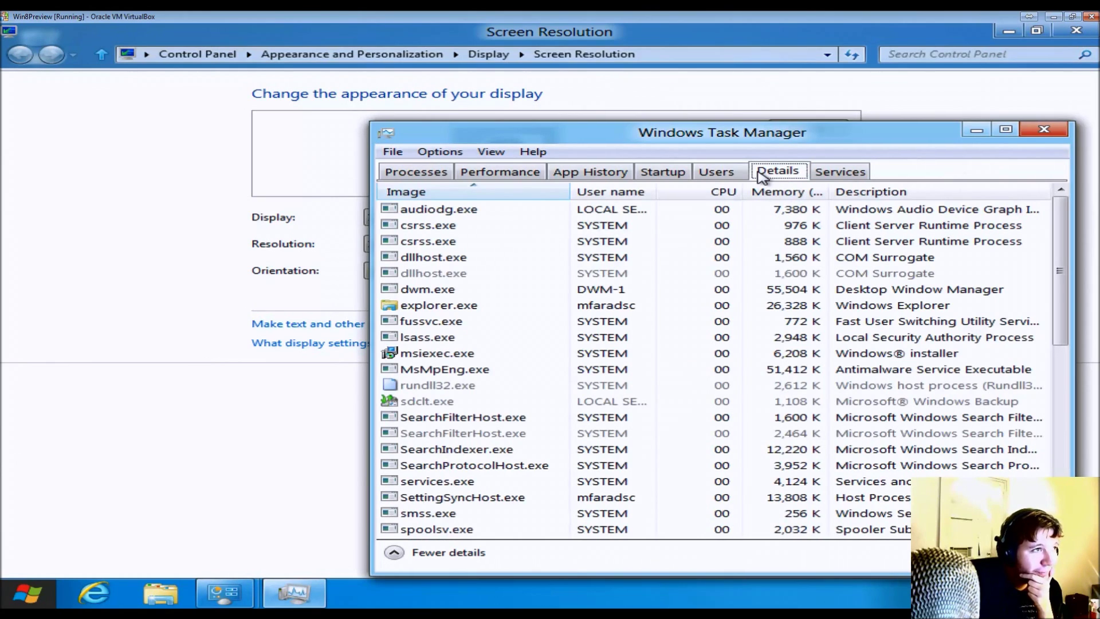
{"action": "left_click", "coordinate": [782, 195]}
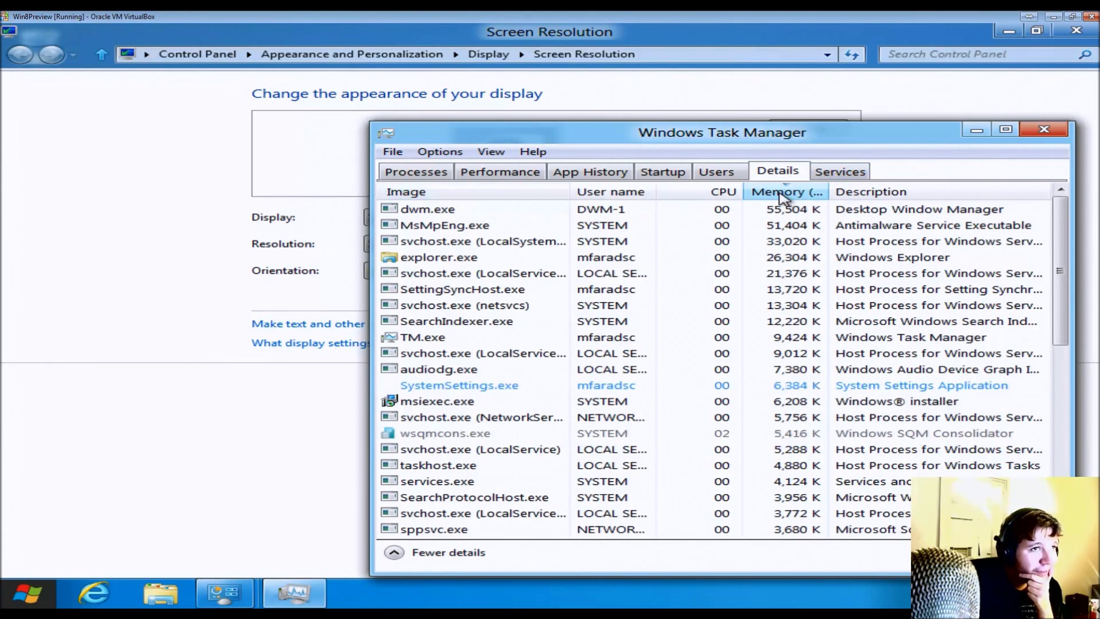
{"action": "left_click", "coordinate": [837, 171]}
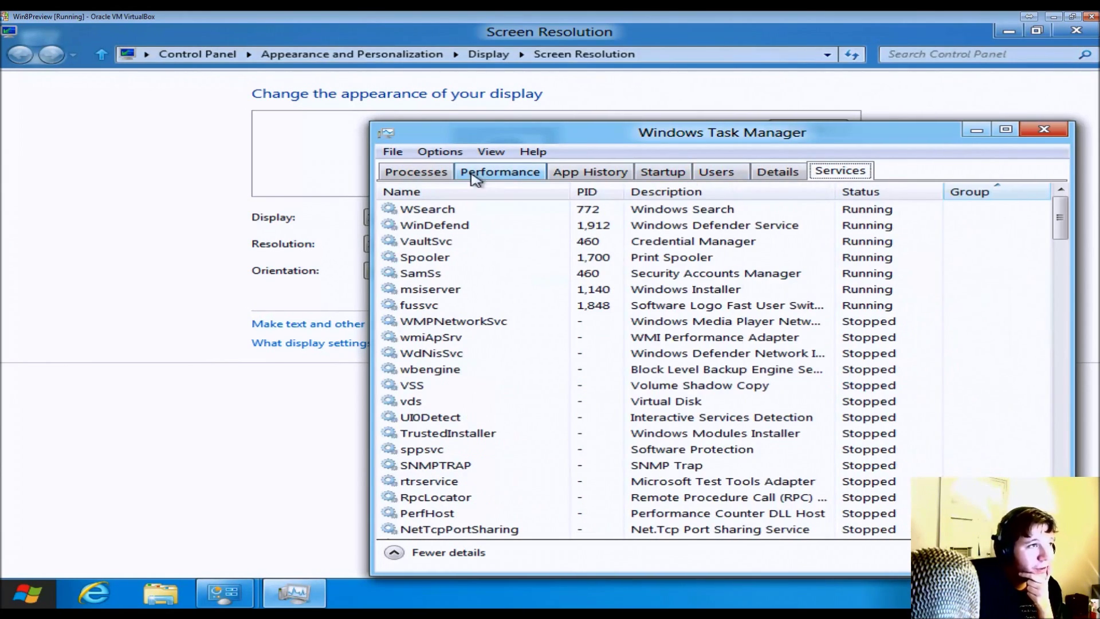
{"action": "left_click", "coordinate": [410, 174]}
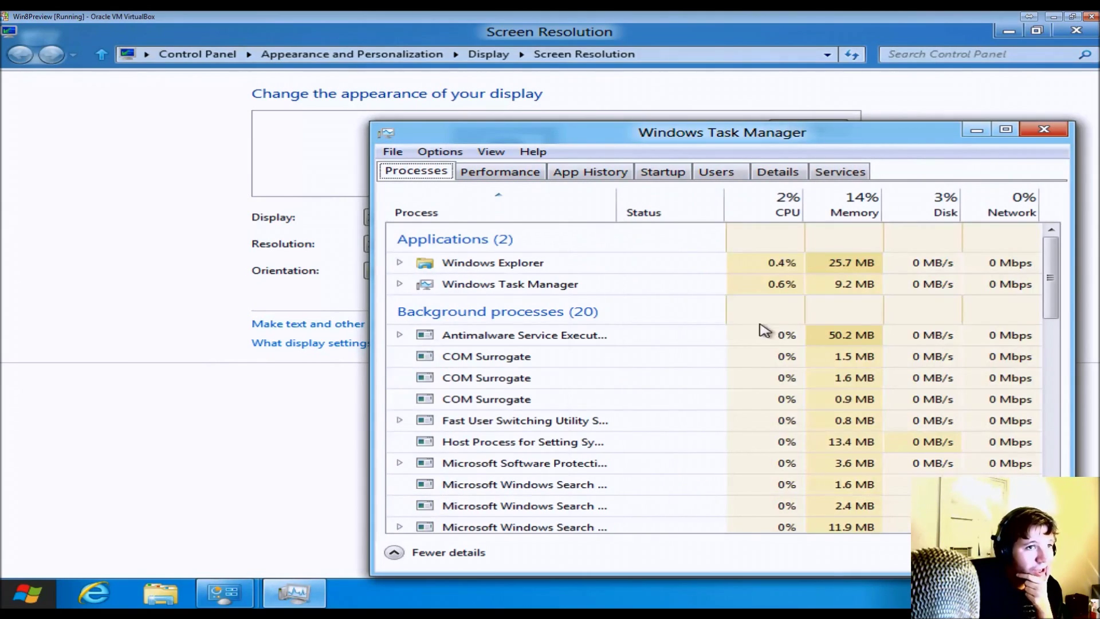
{"action": "left_click", "coordinate": [845, 213]}
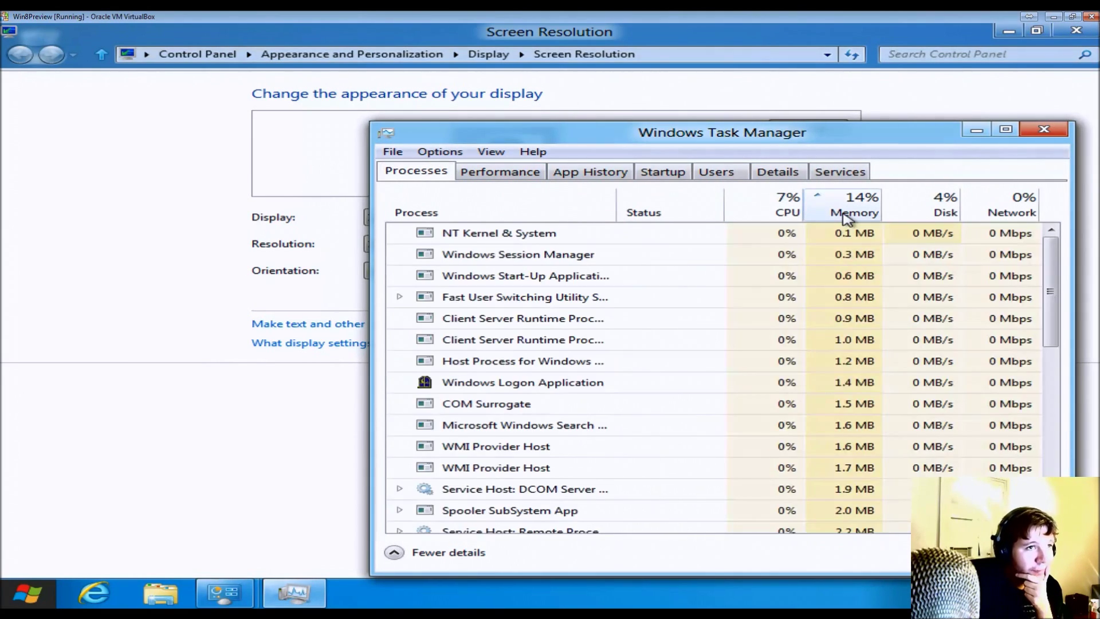
{"action": "left_click", "coordinate": [845, 213]}
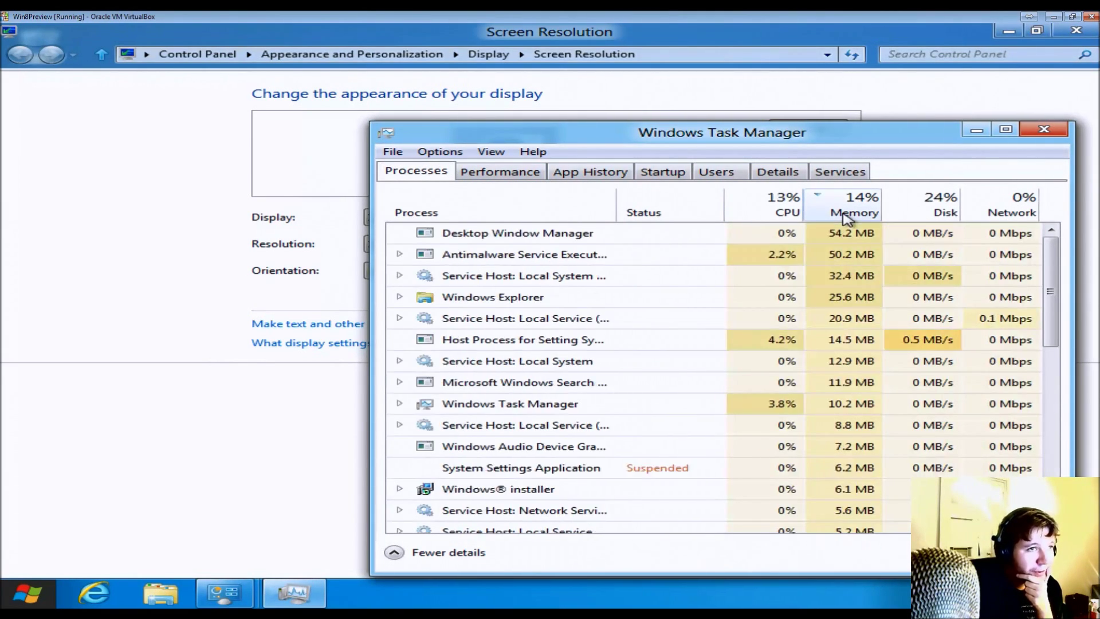
{"action": "left_click", "coordinate": [768, 212]}
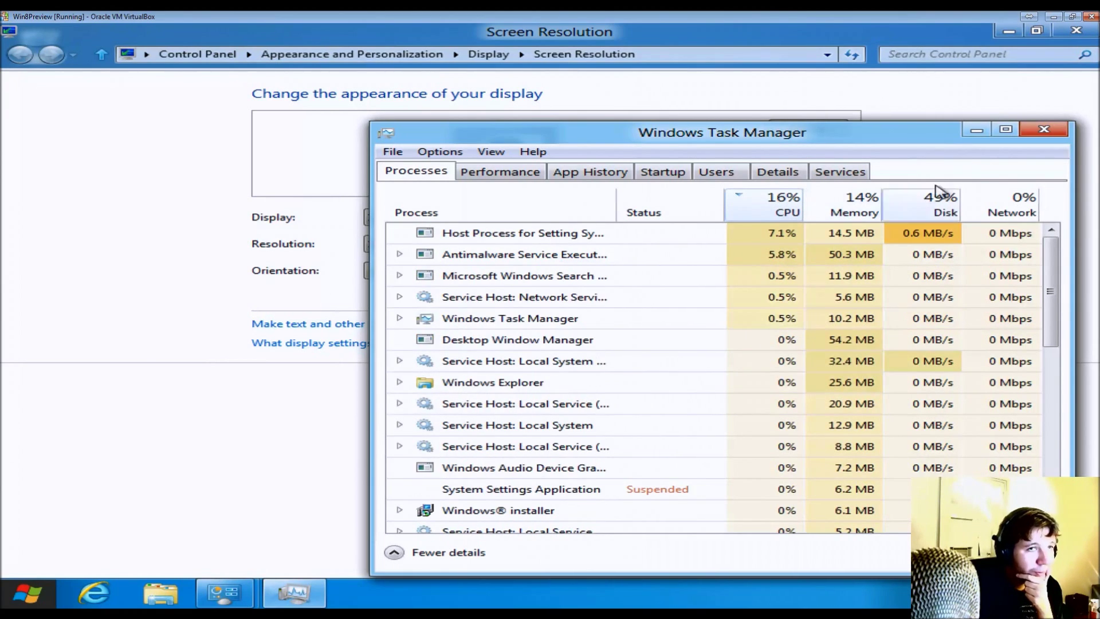
{"action": "left_click", "coordinate": [1039, 130]}
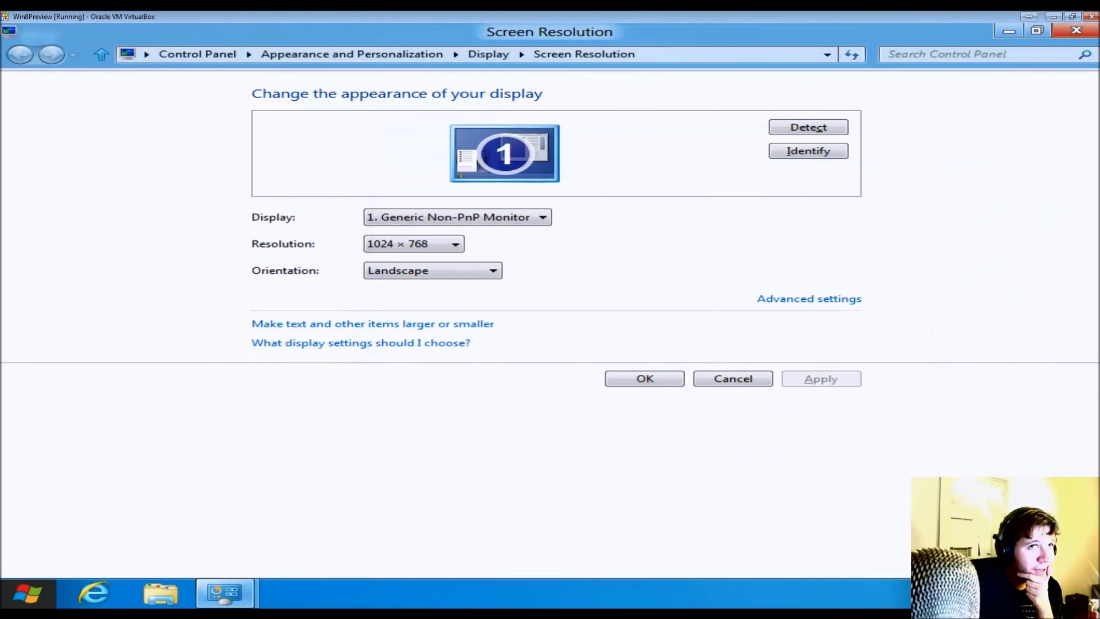
- Launch Windows Explorer from the Start screen to show the Libraries folder
{"action": "mouse_move", "coordinate": [88, 584]}
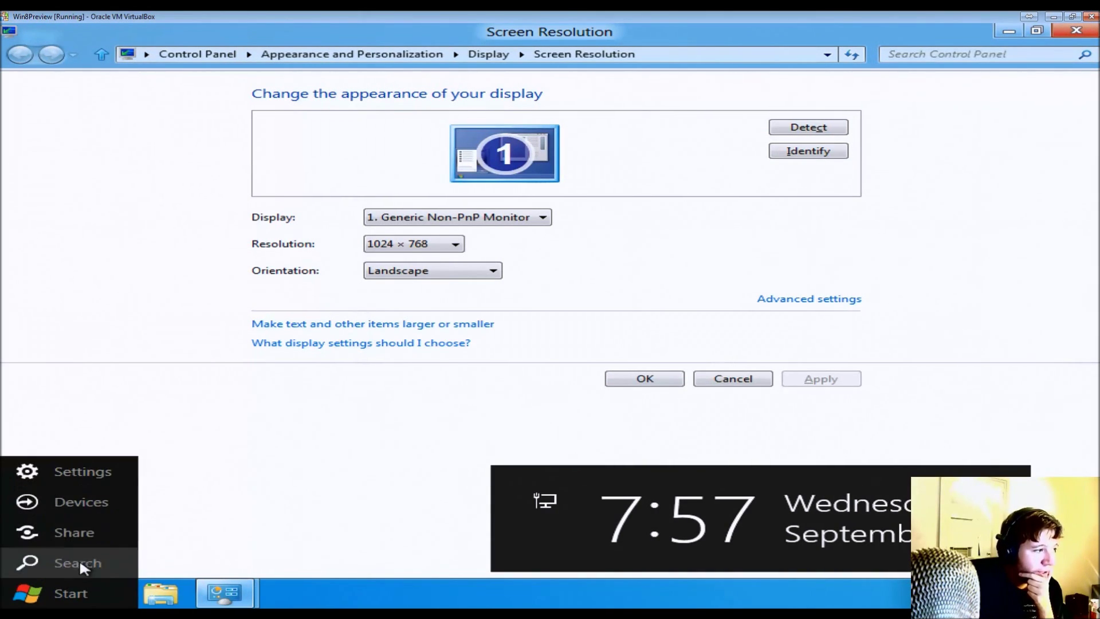
{"action": "left_click", "coordinate": [71, 594]}
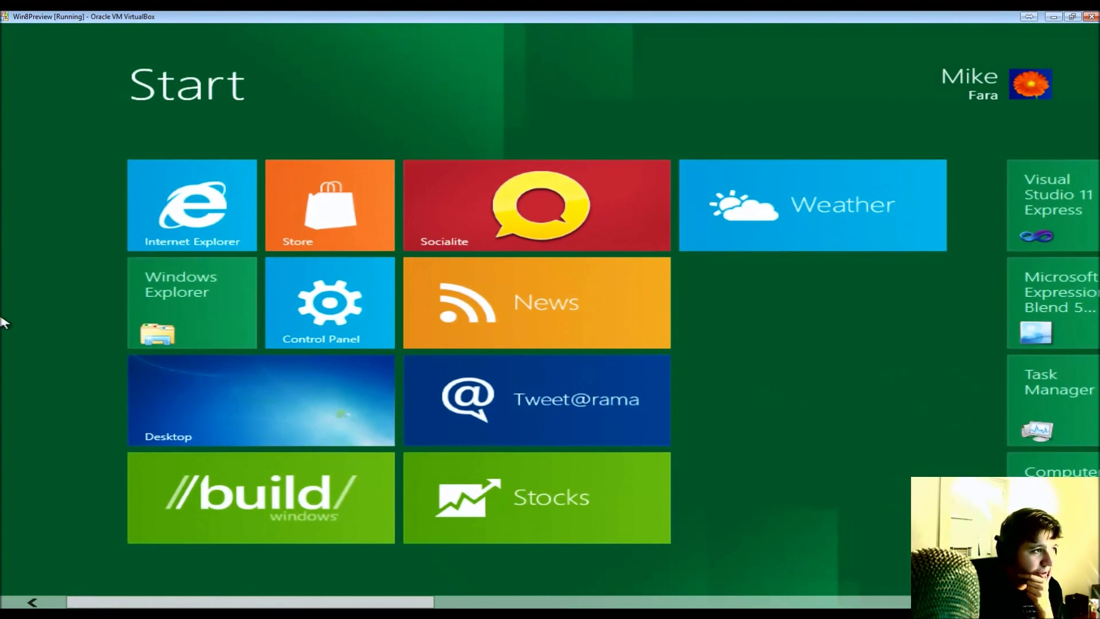
{"action": "left_click", "coordinate": [210, 325]}
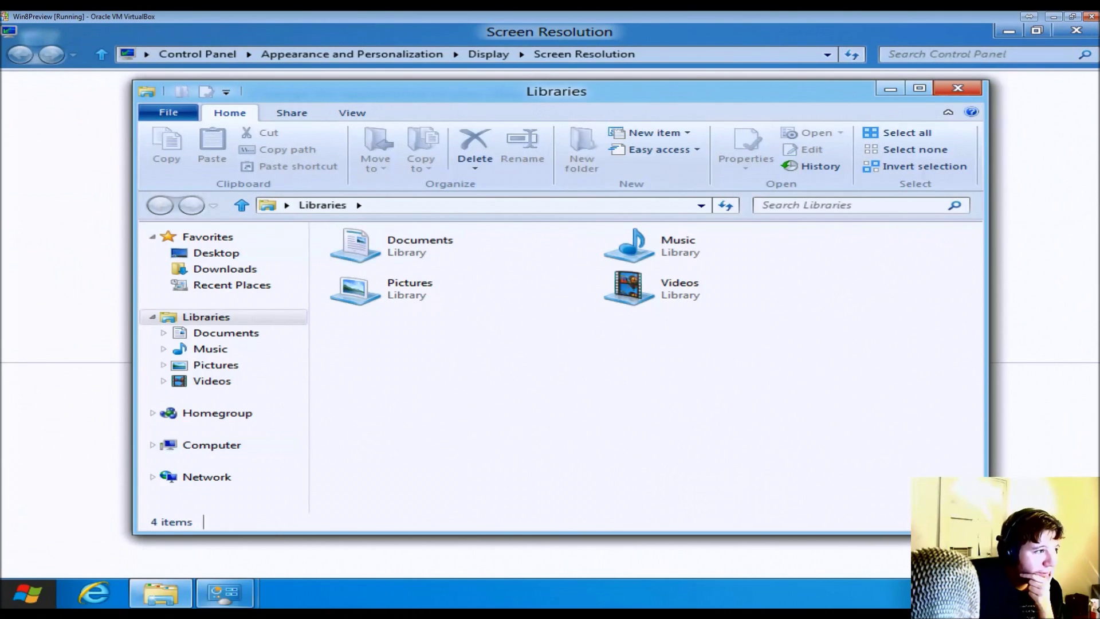
- Open drive C: and inspect the Users folder's properties, including Customize, then cancel
{"action": "left_click", "coordinate": [221, 453]}
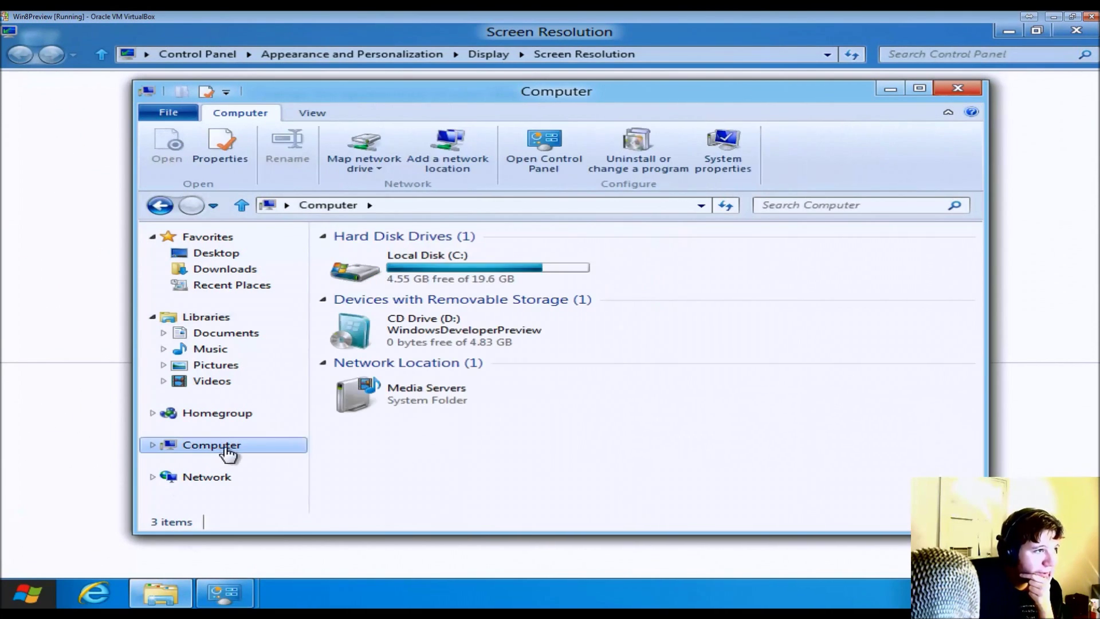
{"action": "double_click", "coordinate": [512, 283]}
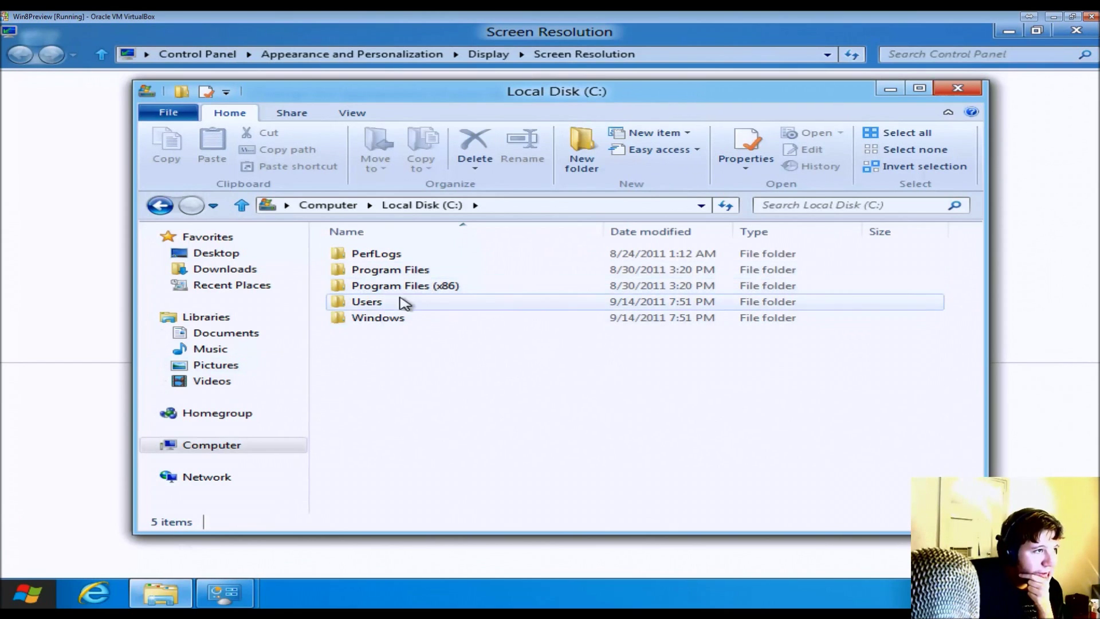
{"action": "right_click", "coordinate": [344, 302]}
{"action": "left_click", "coordinate": [473, 495]}
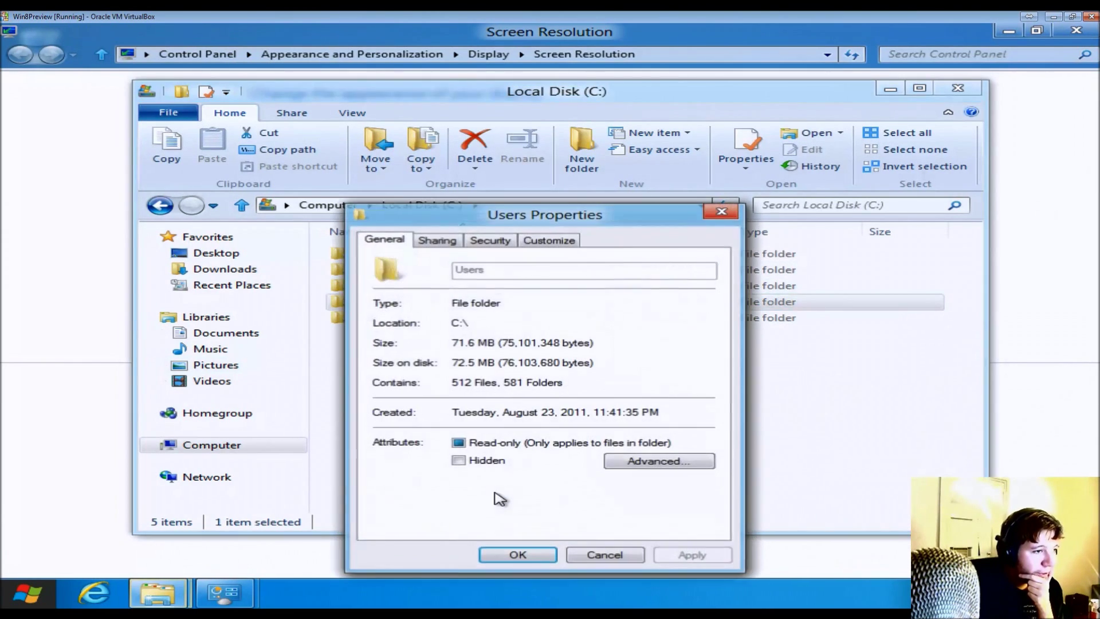
{"action": "left_click", "coordinate": [458, 247]}
{"action": "left_click", "coordinate": [490, 241]}
{"action": "left_click", "coordinate": [530, 243]}
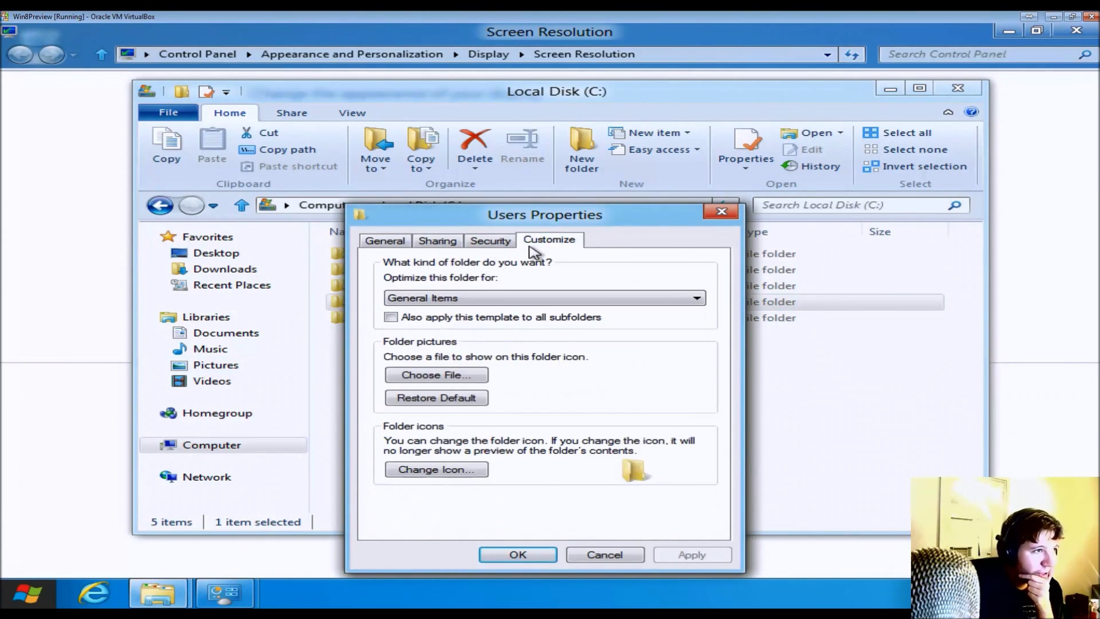
{"action": "left_click", "coordinate": [591, 553]}
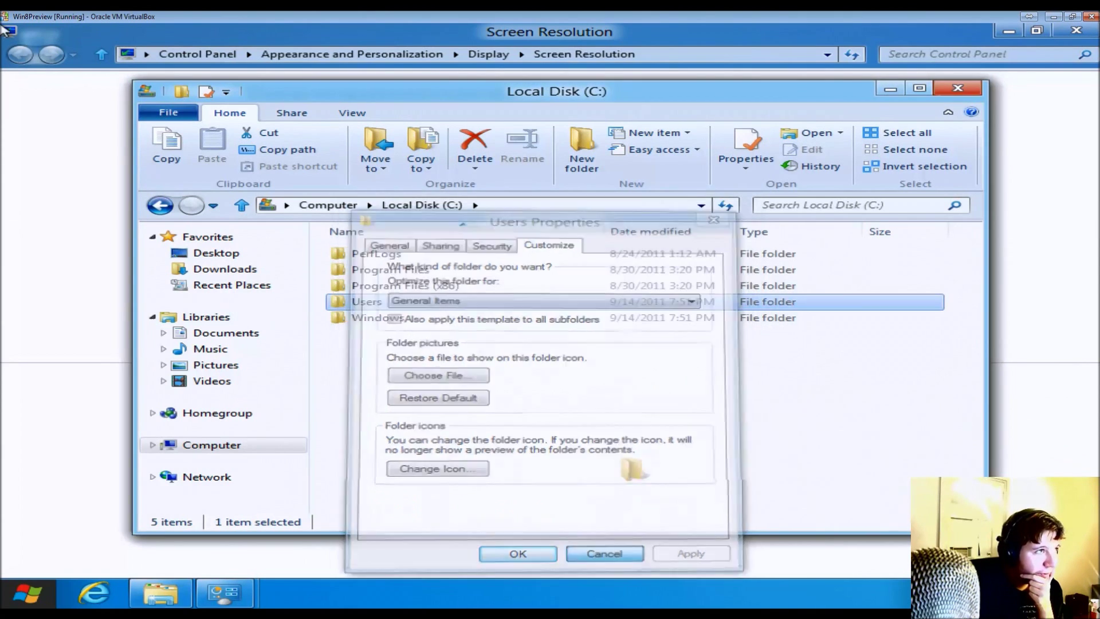
- Close the Local Disk (C:) and Screen Resolution windows
{"action": "left_click", "coordinate": [352, 111]}
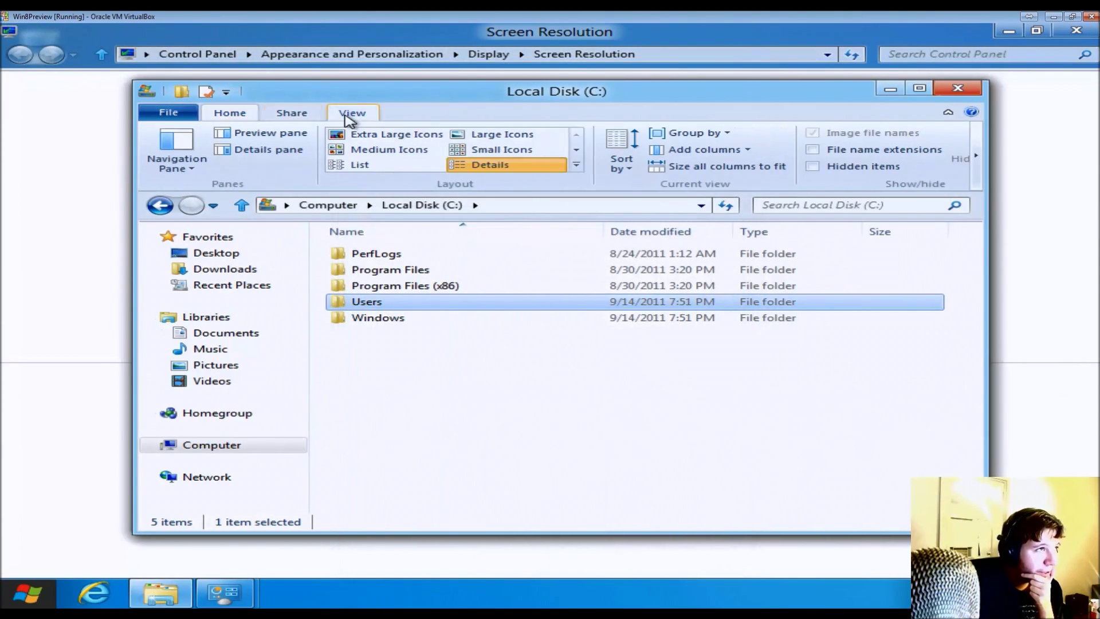
{"action": "left_click", "coordinate": [228, 112]}
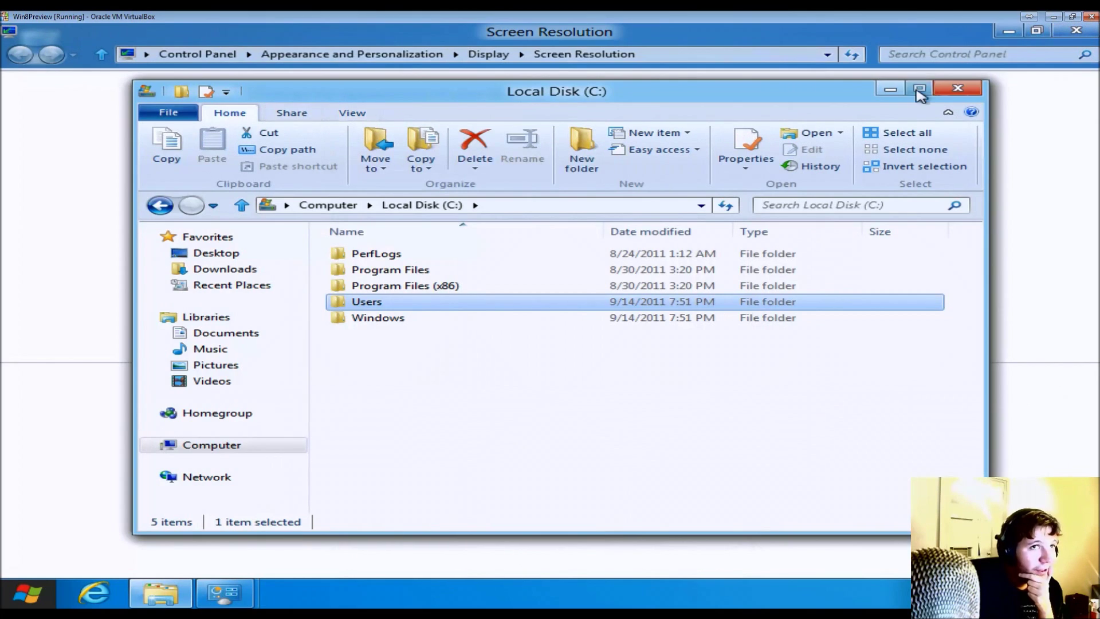
{"action": "left_click", "coordinate": [957, 88]}
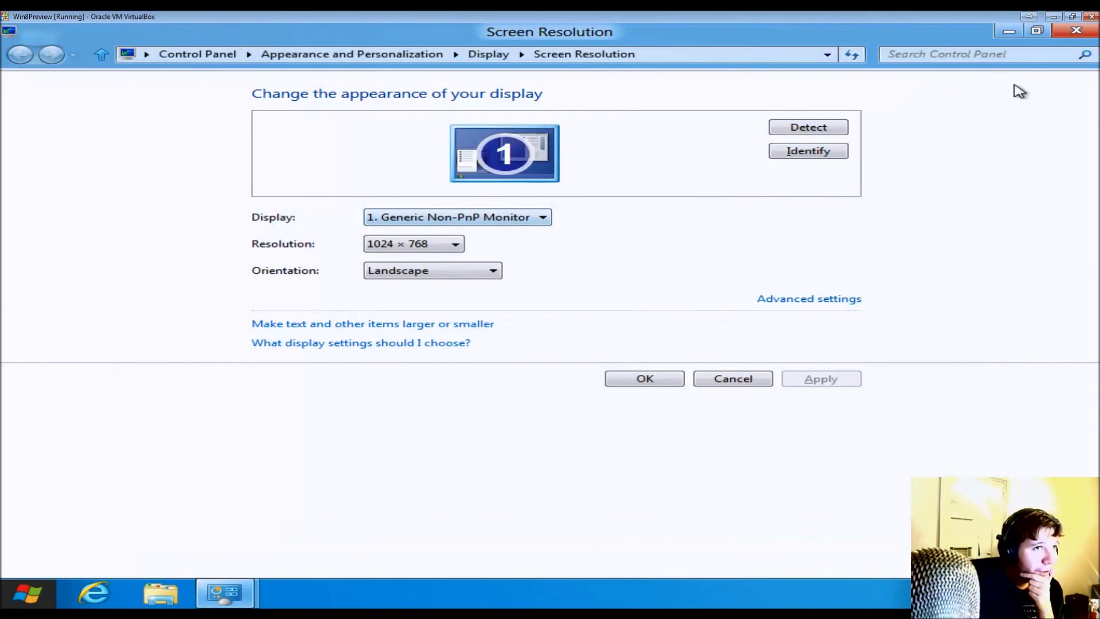
{"action": "left_click", "coordinate": [1075, 32]}
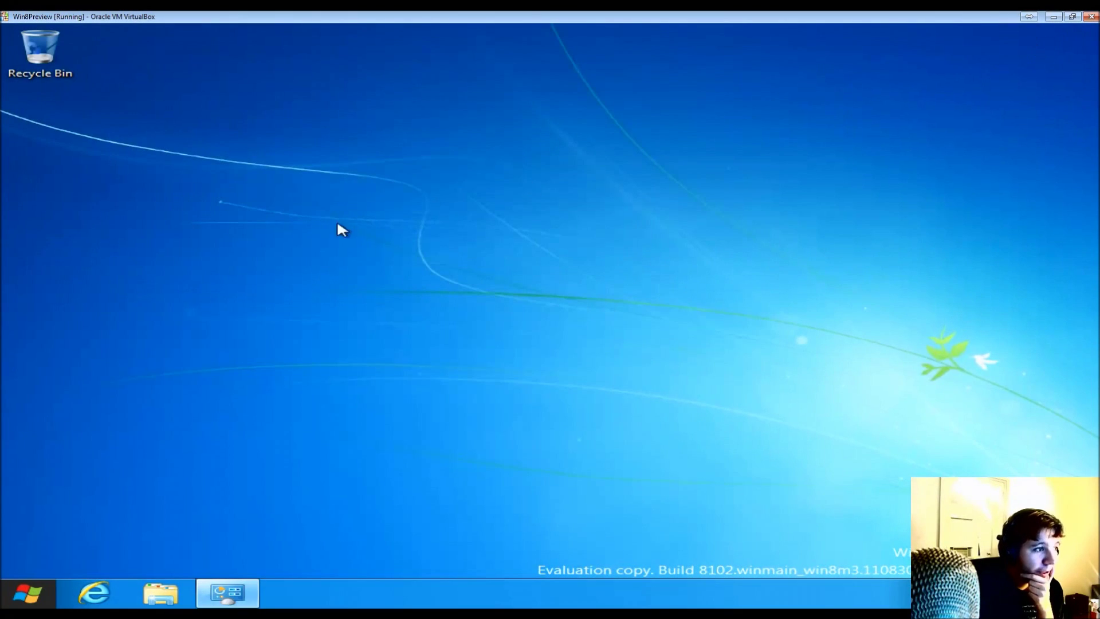
{"action": "right_click", "coordinate": [572, 311]}
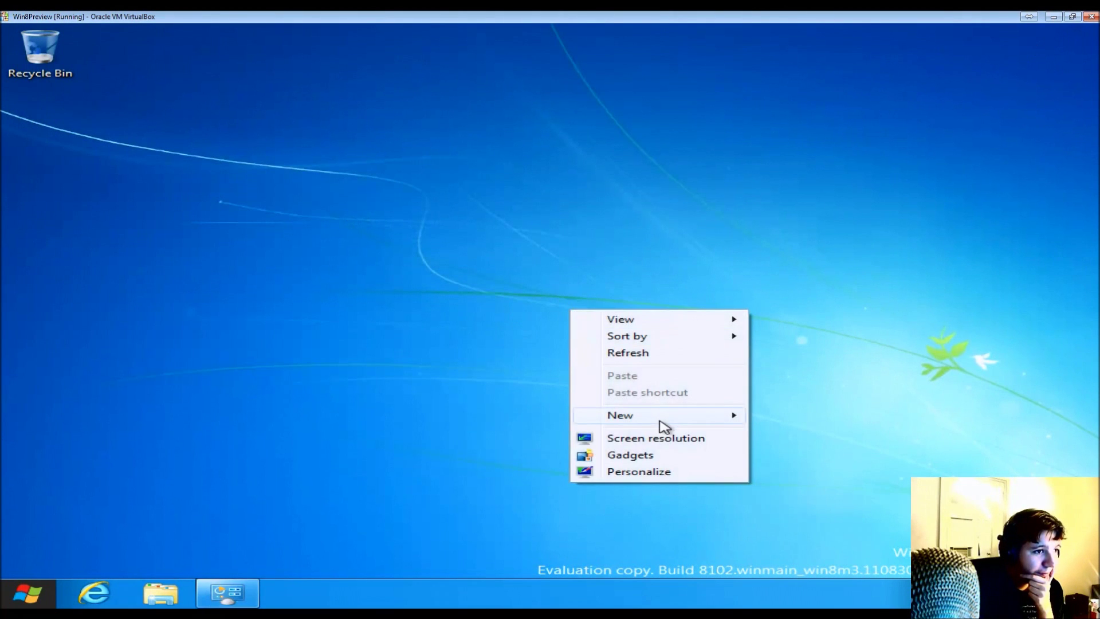
{"action": "left_click", "coordinate": [651, 471]}
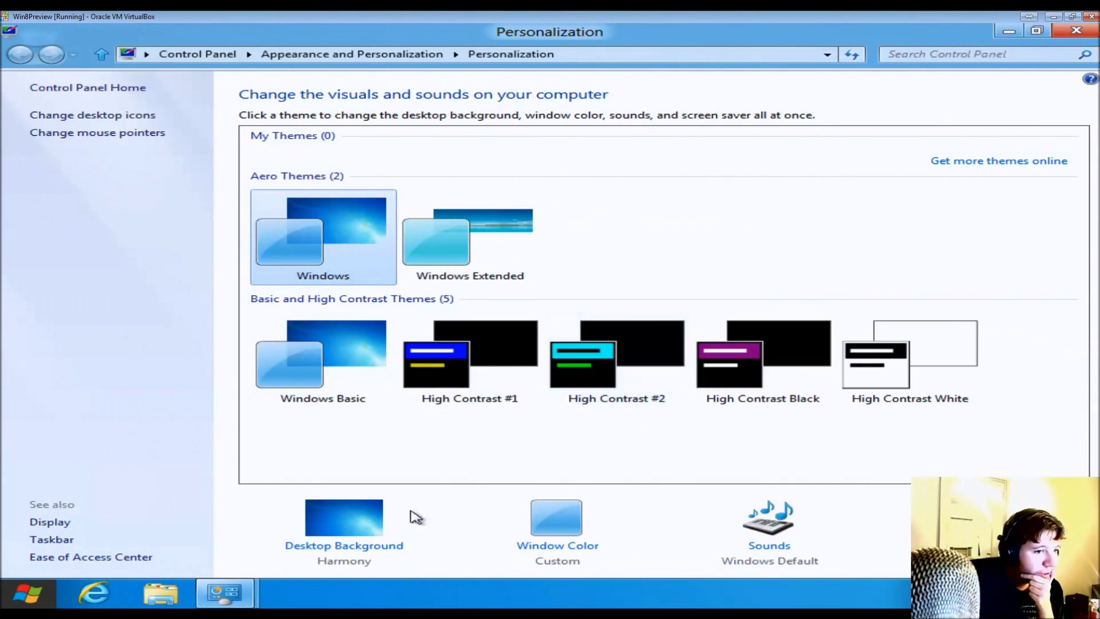
{"action": "left_click", "coordinate": [359, 547]}
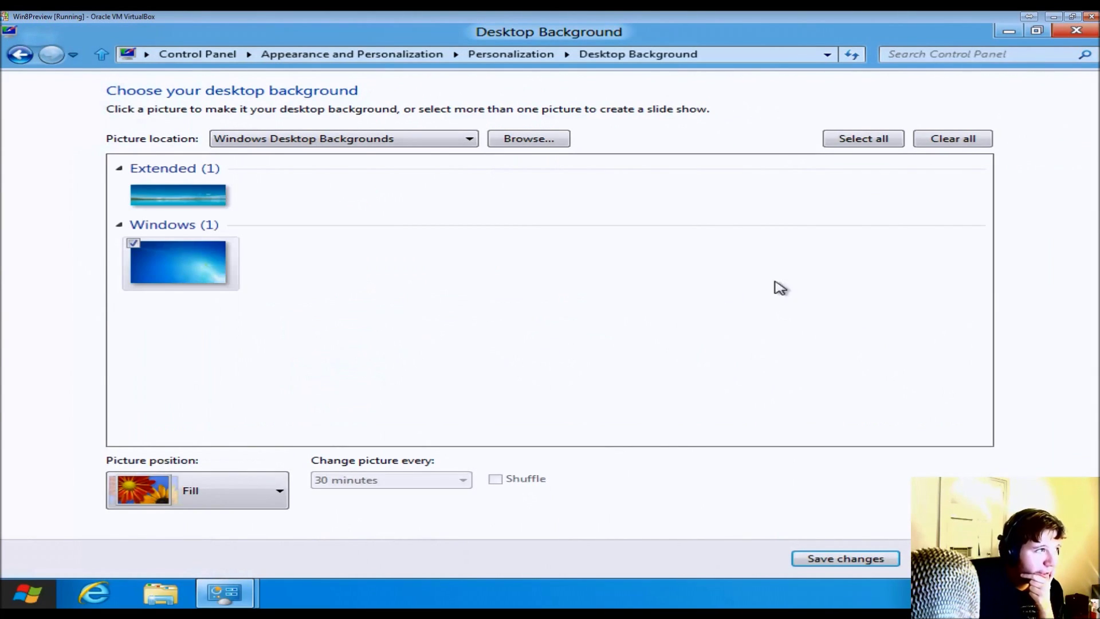
{"action": "left_click", "coordinate": [187, 200]}
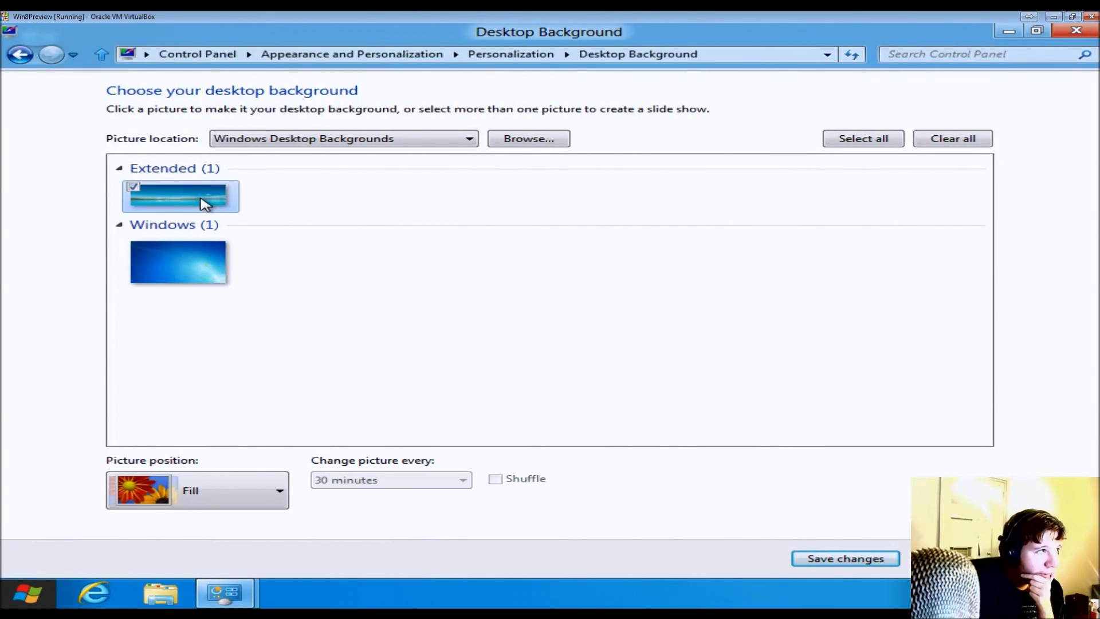
{"action": "left_click", "coordinate": [819, 562]}
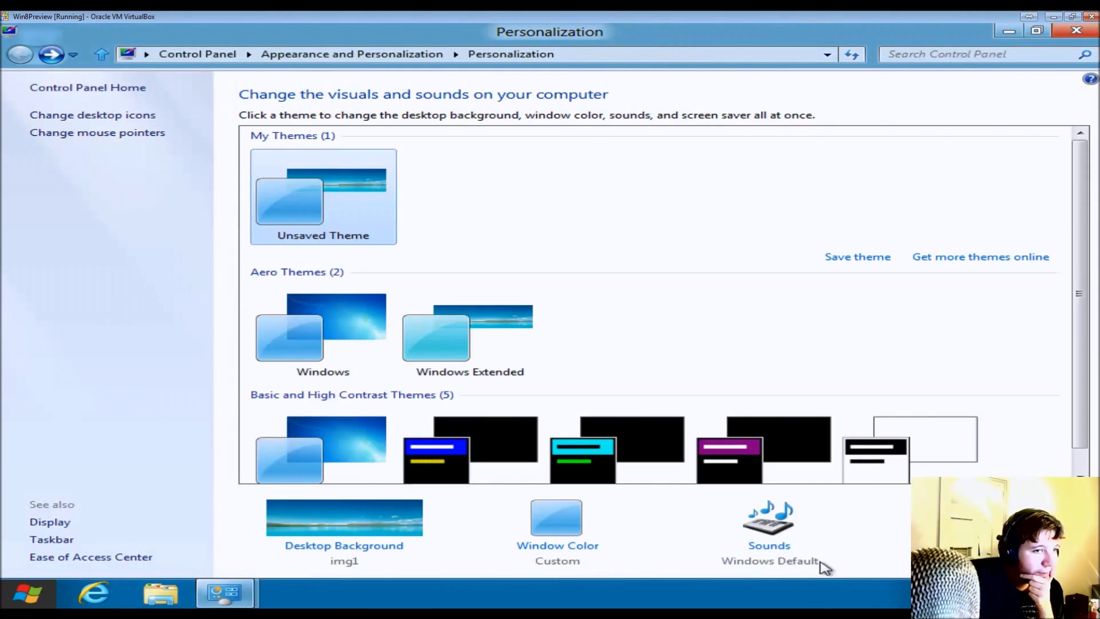
{"action": "left_click", "coordinate": [998, 30]}
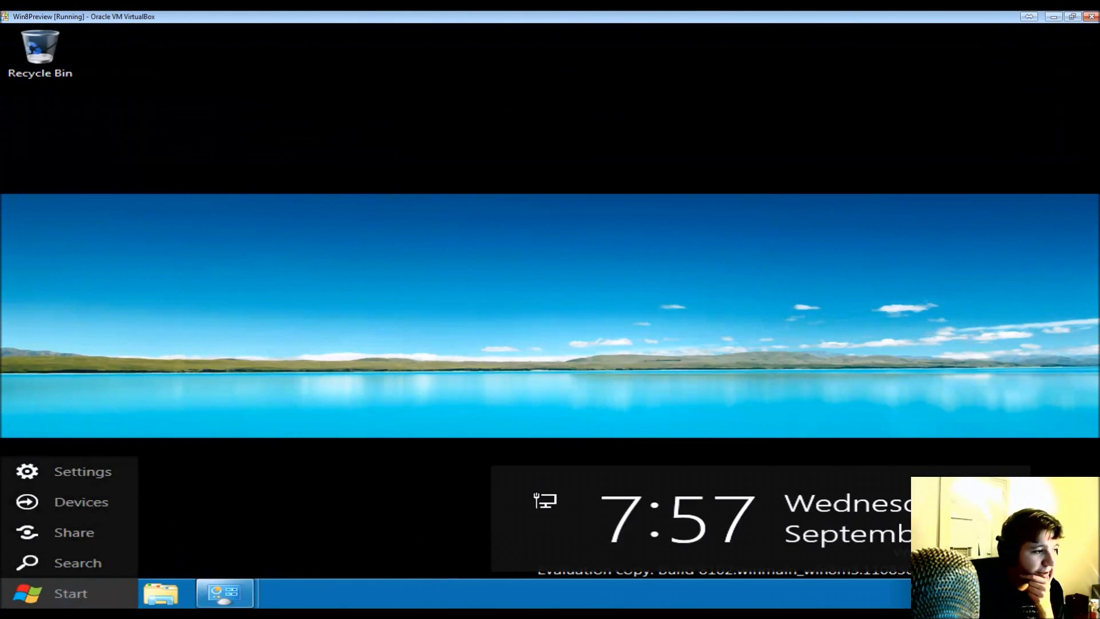
{"action": "mouse_move", "coordinate": [256, 595]}
{"action": "left_click", "coordinate": [417, 513]}
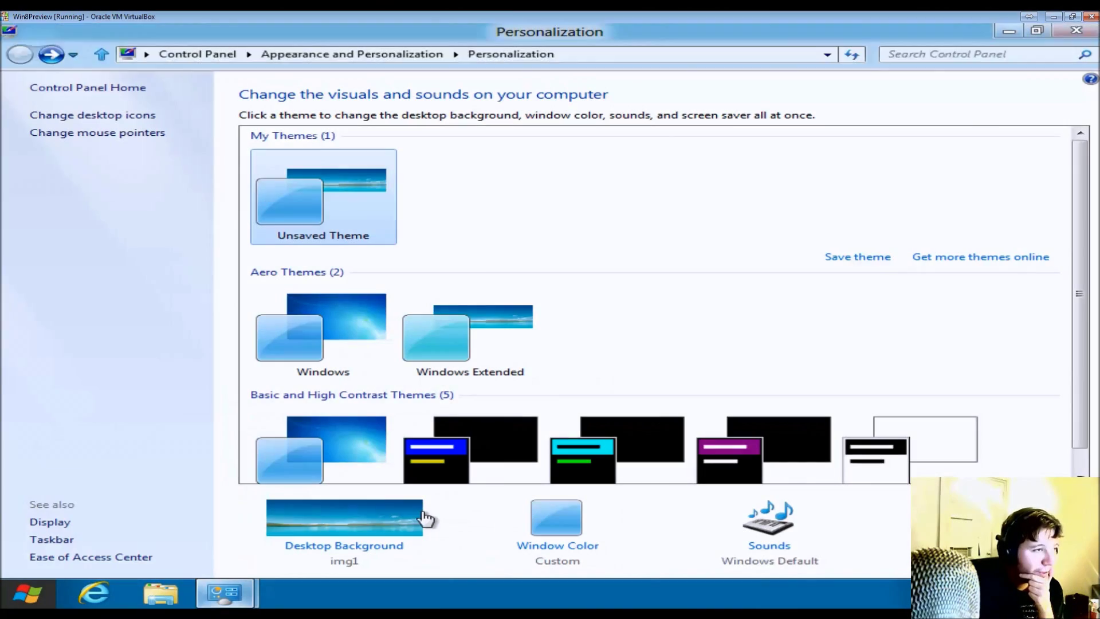
{"action": "left_click", "coordinate": [356, 319]}
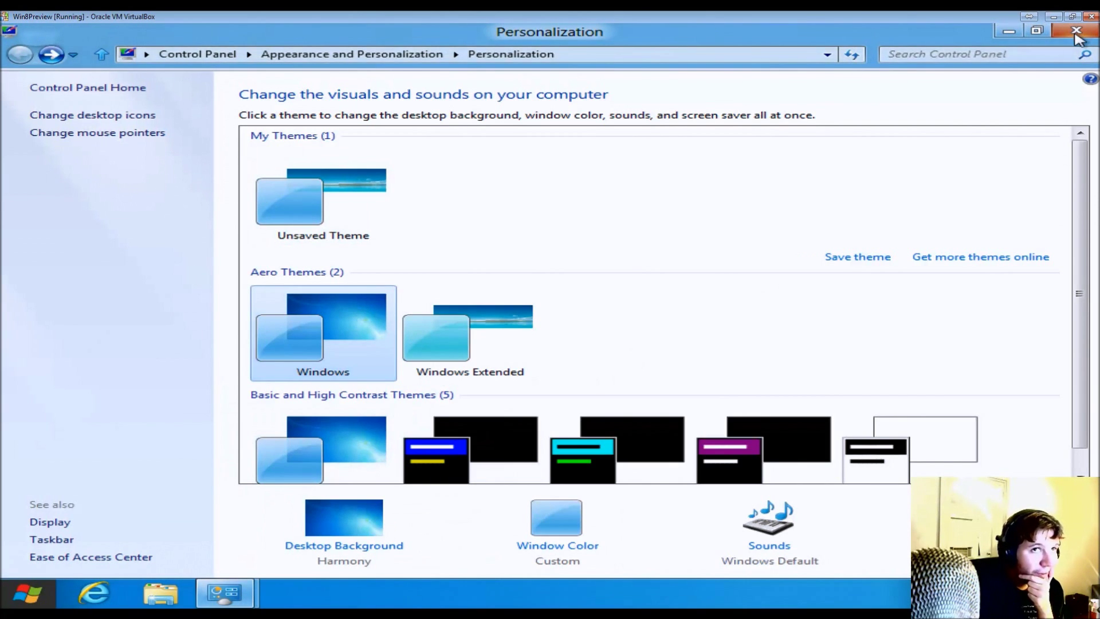
{"action": "left_click", "coordinate": [1076, 30]}
{"action": "mouse_move", "coordinate": [15, 609]}
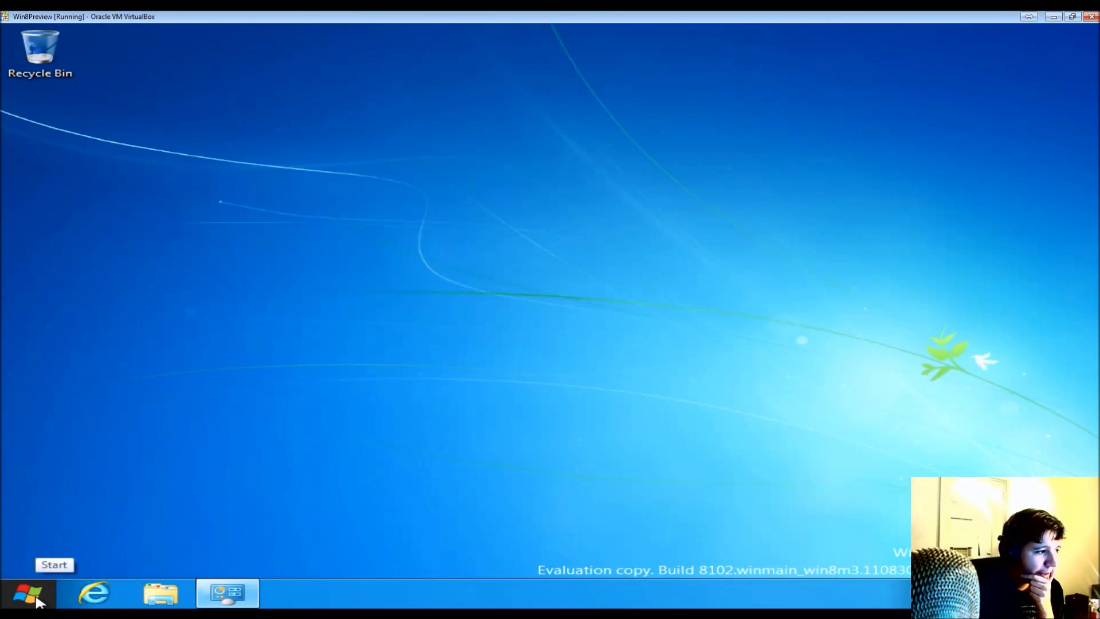
- Open the Start screen, page right through its app tiles twice, then return to the beginning
{"action": "left_click", "coordinate": [37, 599]}
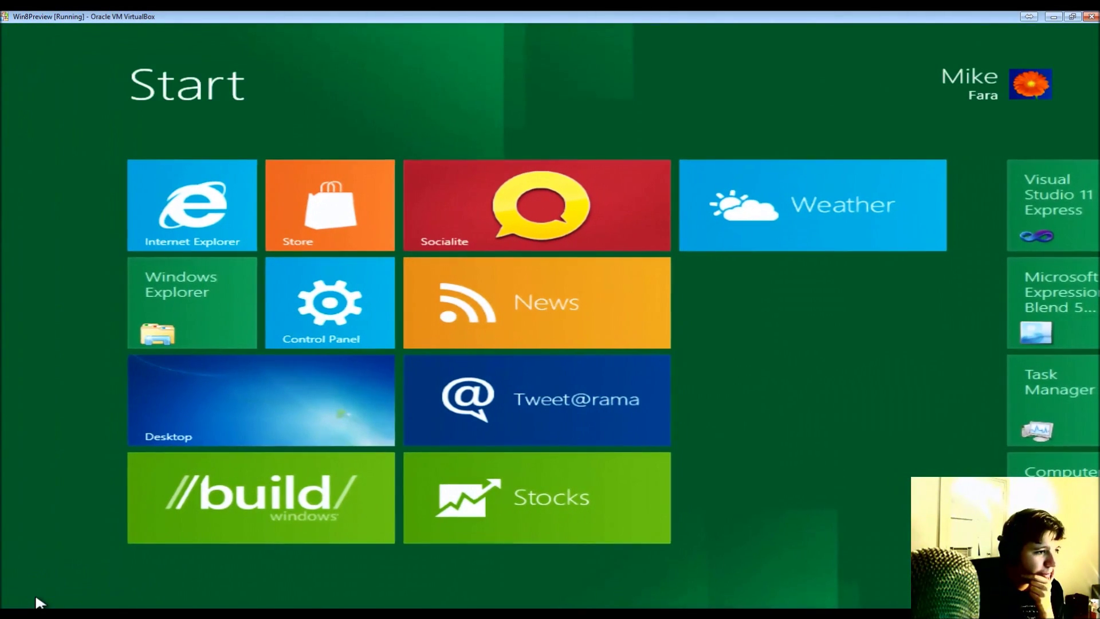
{"action": "left_click", "coordinate": [751, 600]}
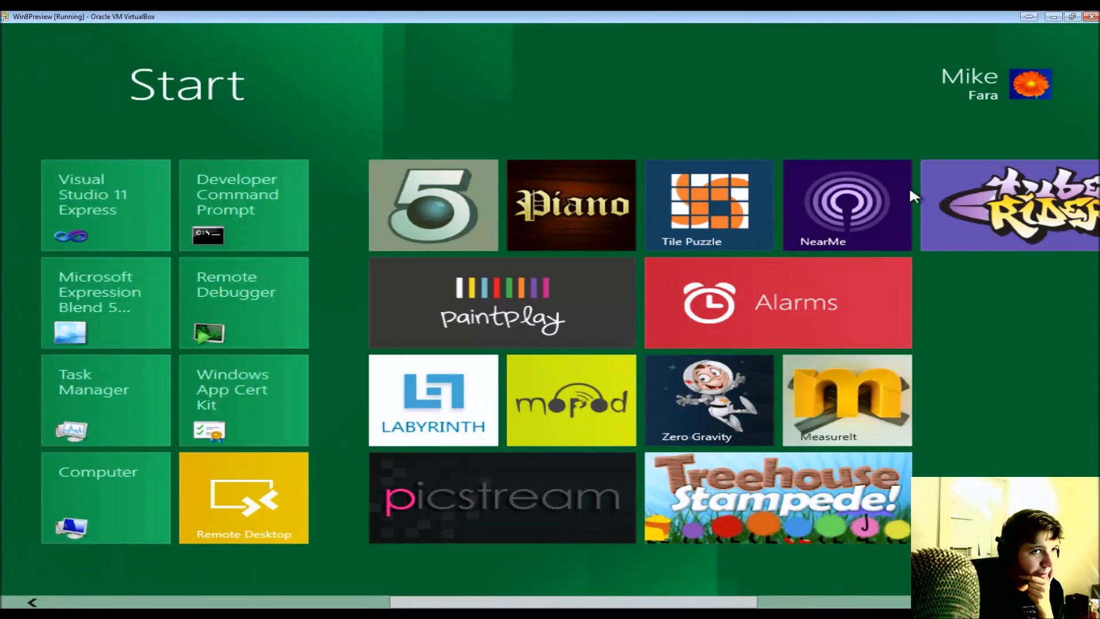
{"action": "left_click", "coordinate": [895, 601]}
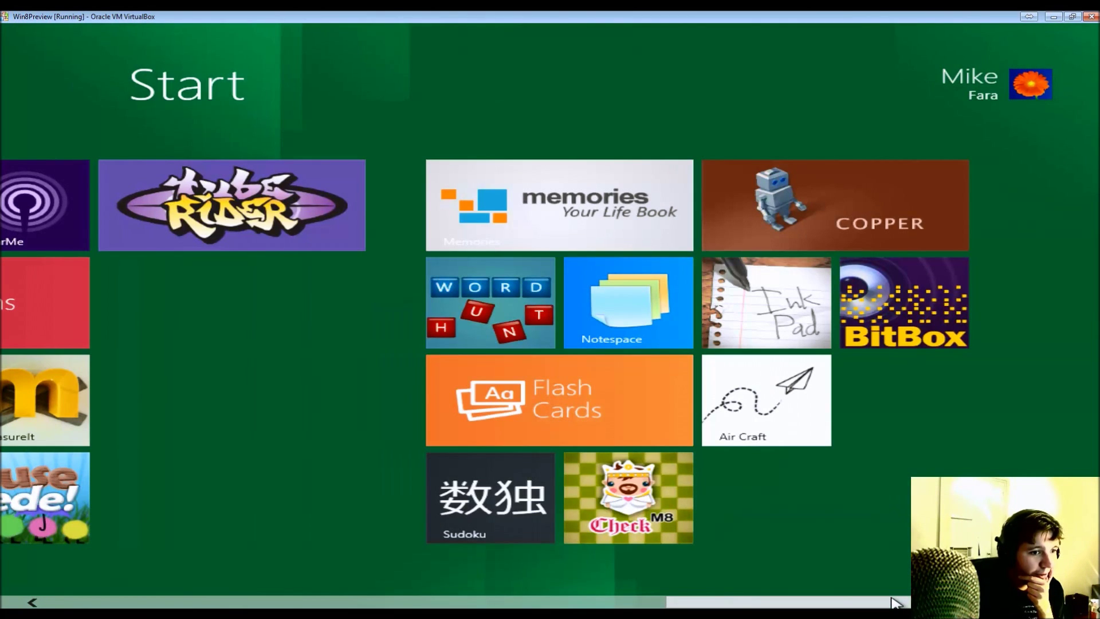
{"action": "left_click", "coordinate": [658, 598]}
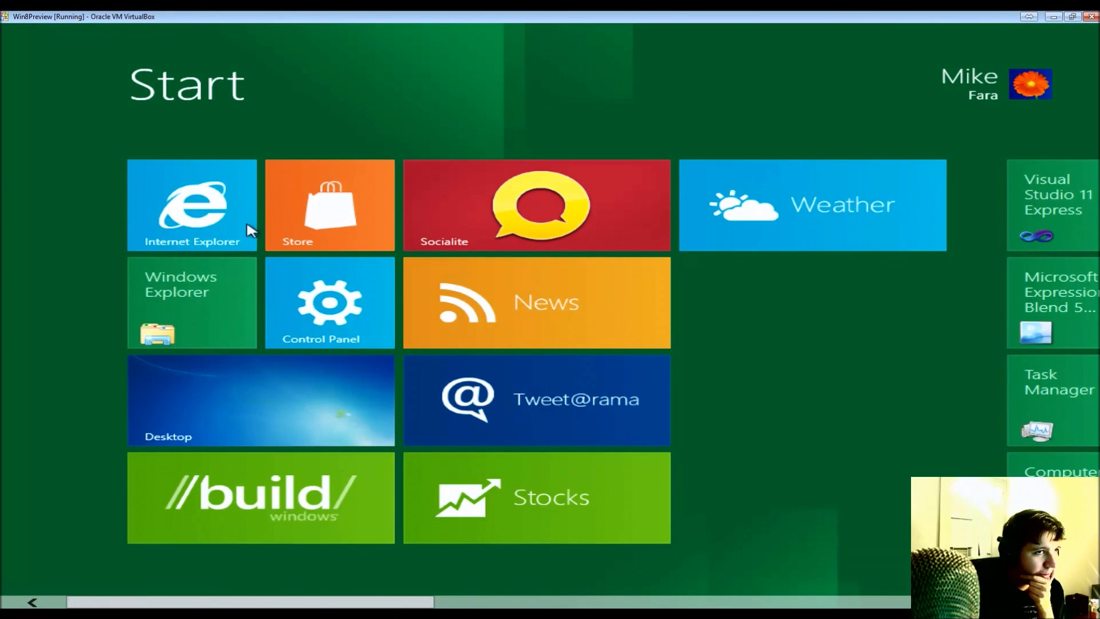
- Scroll the Store's Coming soon page, then drag the desktop in from the left edge to fill the screen
{"action": "left_click", "coordinate": [317, 225]}
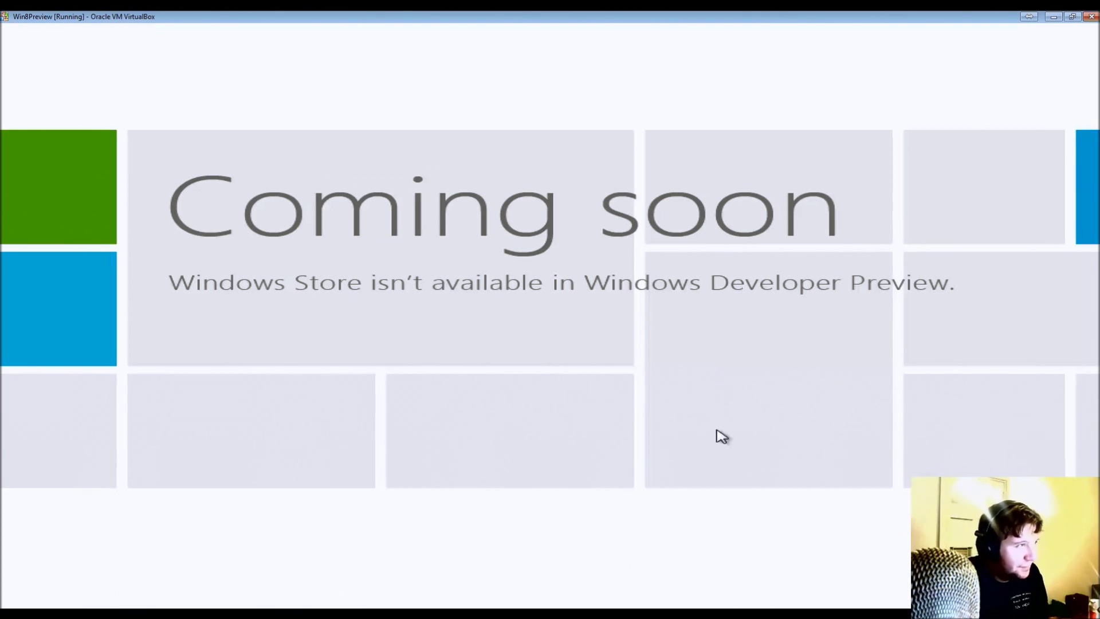
{"action": "left_click", "coordinate": [630, 211]}
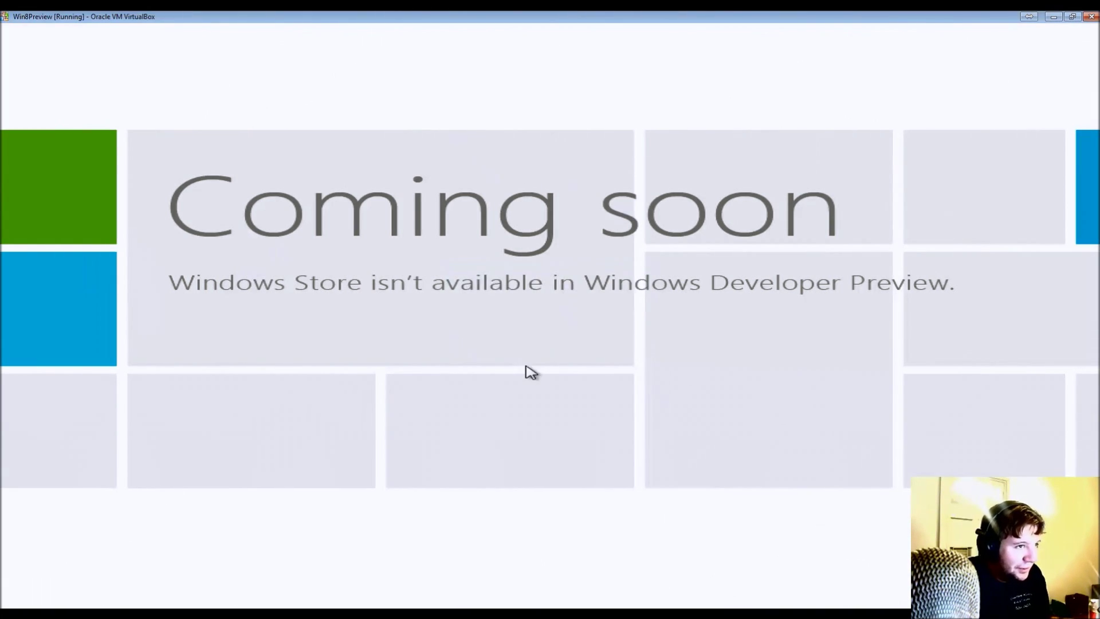
{"action": "scroll", "coordinate": [1094, 361], "scroll_direction": "right", "scroll_amount": 5}
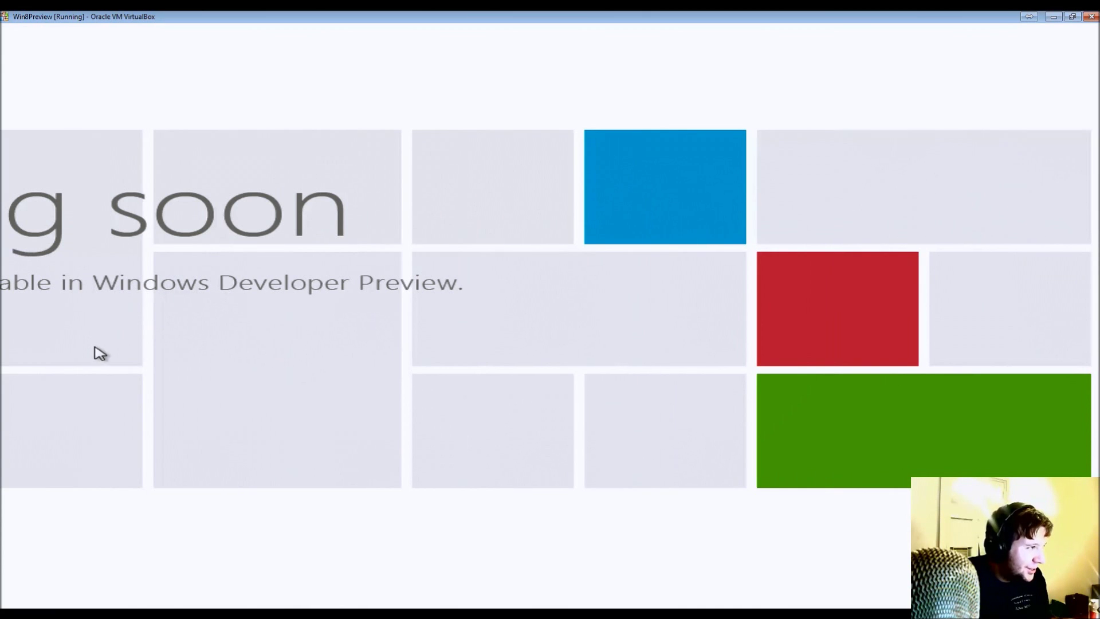
{"action": "mouse_move", "coordinate": [6, 181]}
{"action": "left_click_drag", "start_coordinate": [6, 133], "coordinate": [552, 432]}
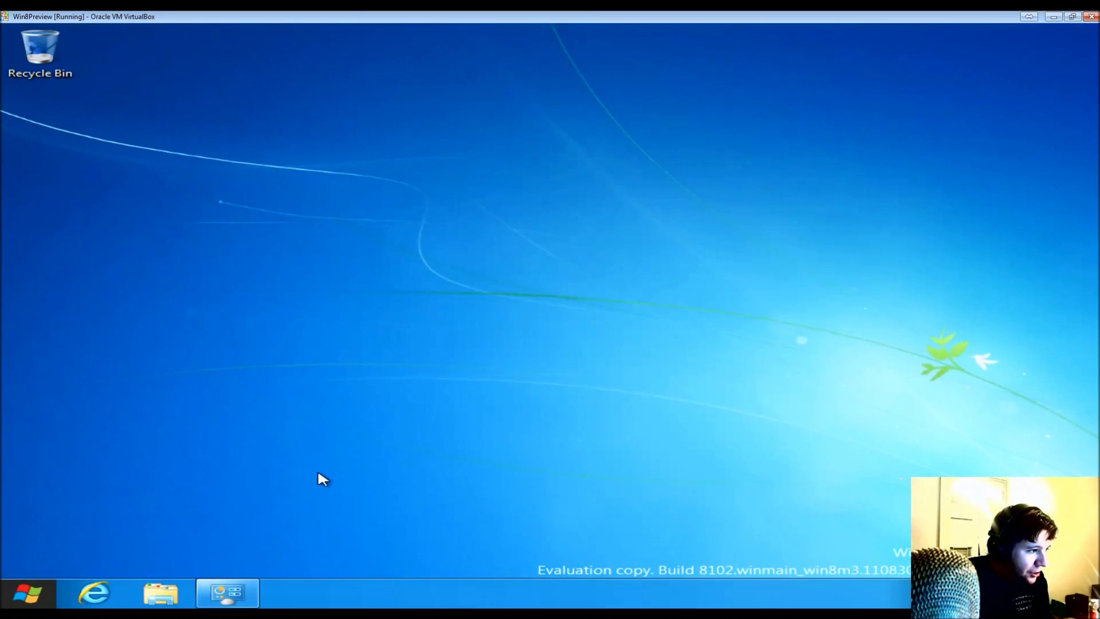
- Give the desktop the full screen and dismiss its right-click shortcut menu
{"action": "left_click_drag", "start_coordinate": [675, 436], "coordinate": [238, 442]}
{"action": "right_click", "coordinate": [27, 342]}
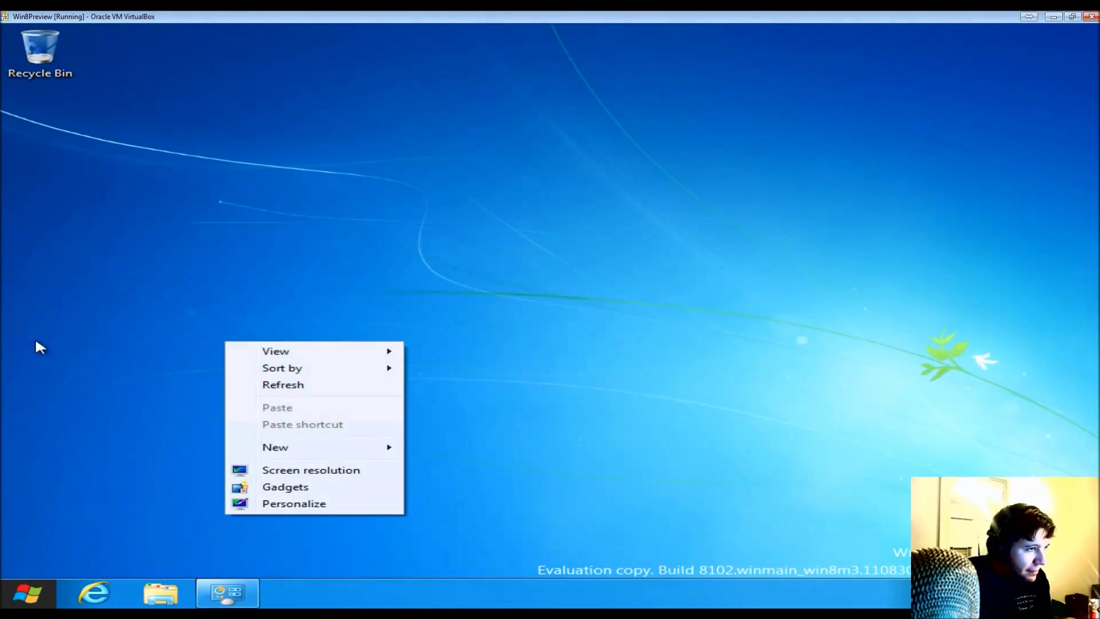
{"action": "left_click", "coordinate": [11, 278]}
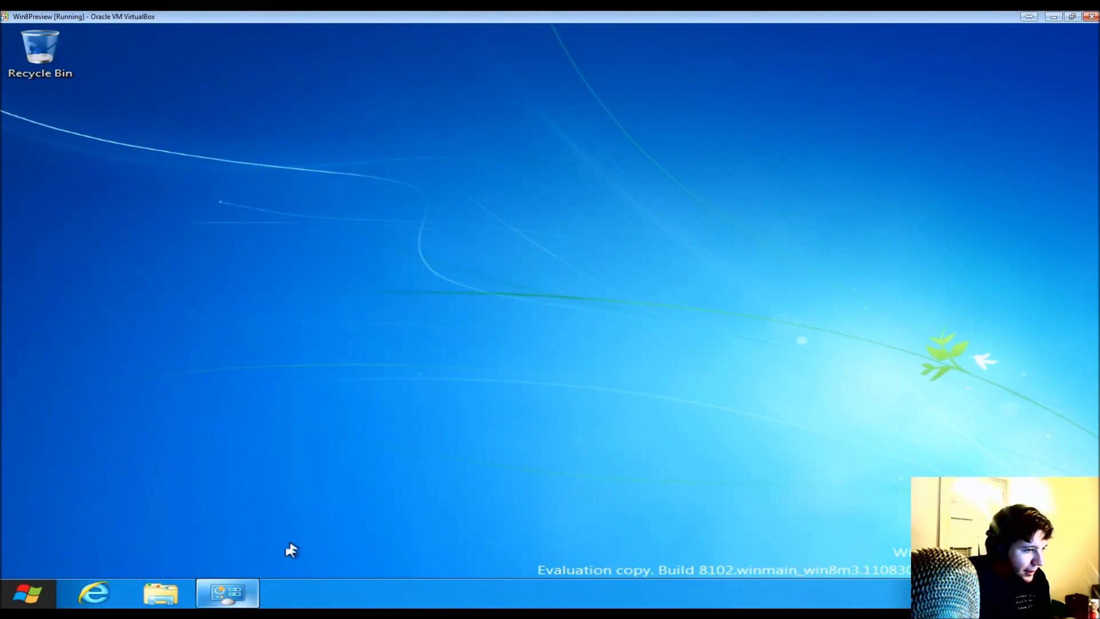
- Show the pending maintenance message from the tray flag and open the full Action Center
{"action": "left_click", "coordinate": [955, 600]}
{"action": "left_click", "coordinate": [954, 600]}
{"action": "left_click", "coordinate": [954, 599]}
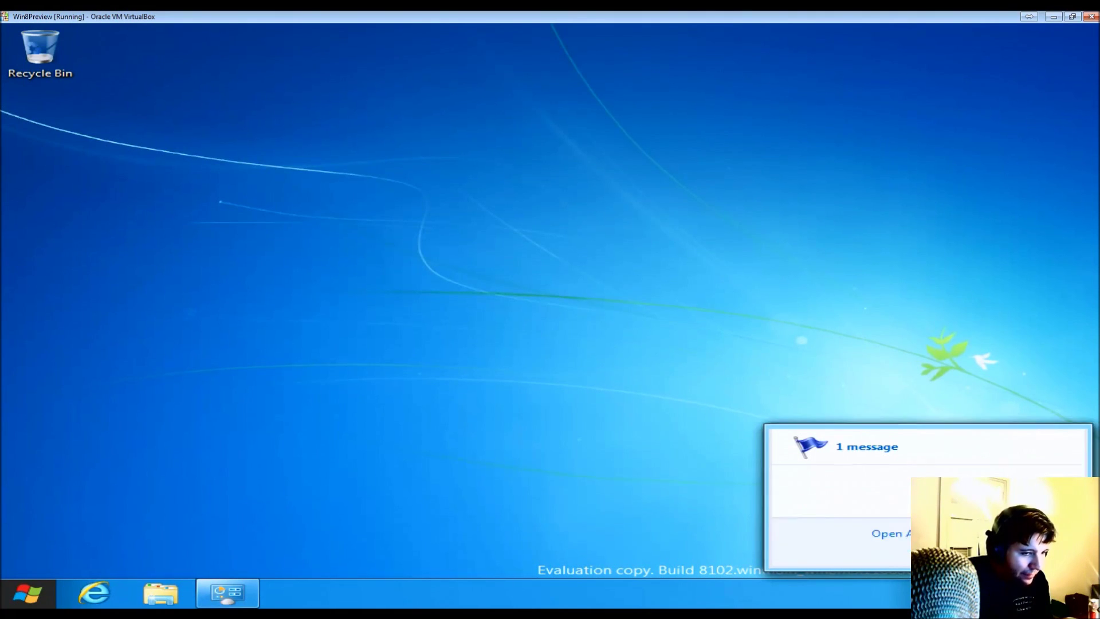
{"action": "key", "text": "Return"}
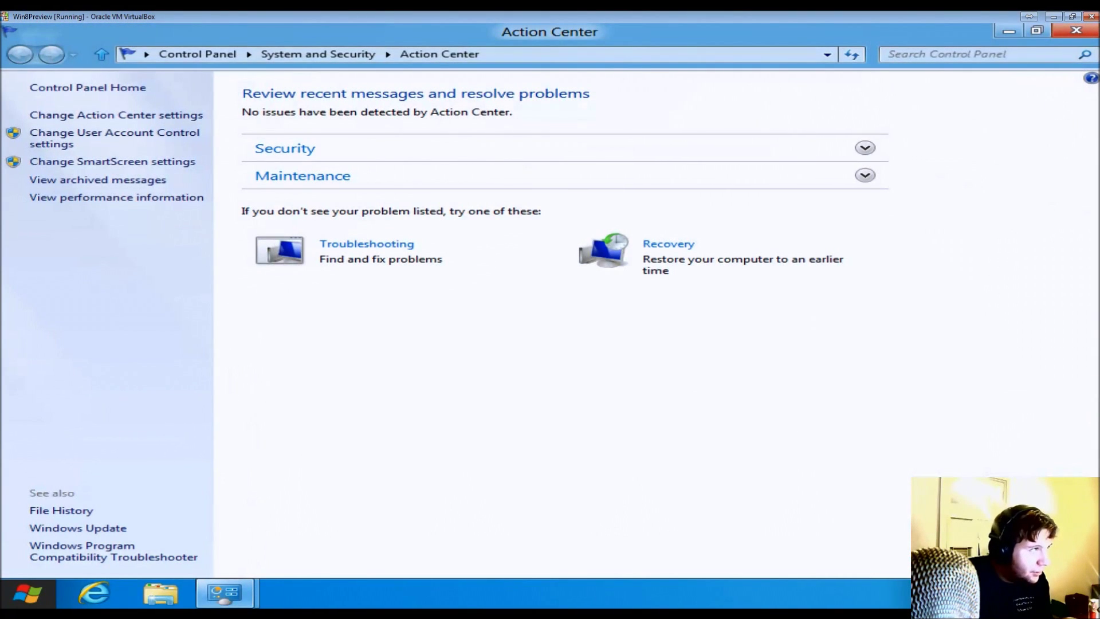
- Inspect the SmartScreen and User Account Control settings, cancel both unchanged, and close Action Center
{"action": "left_click", "coordinate": [117, 163]}
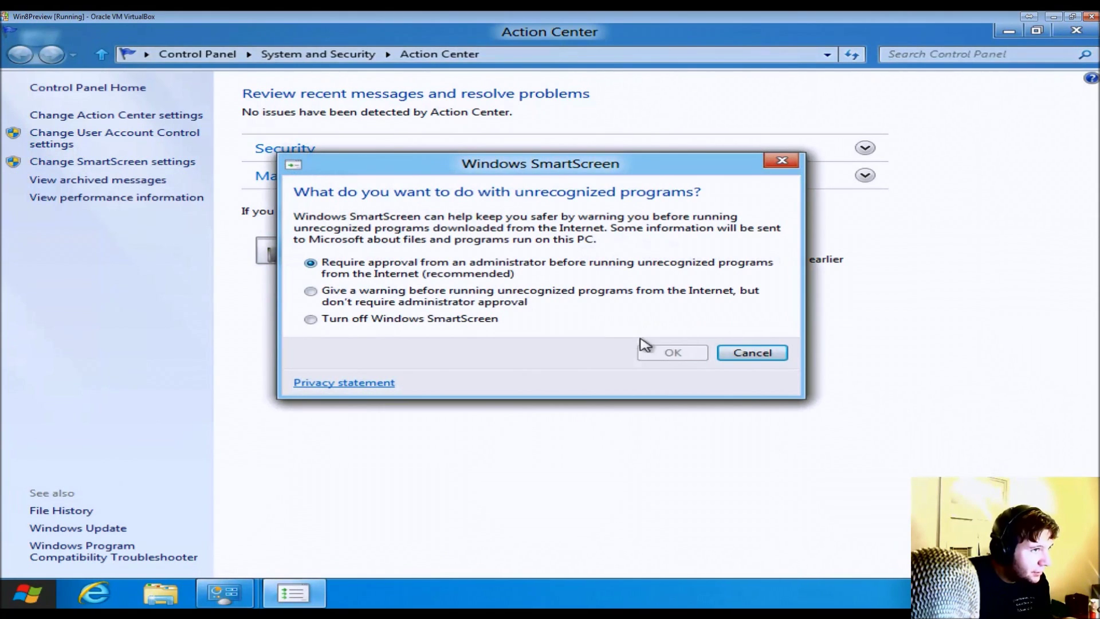
{"action": "left_click", "coordinate": [765, 354]}
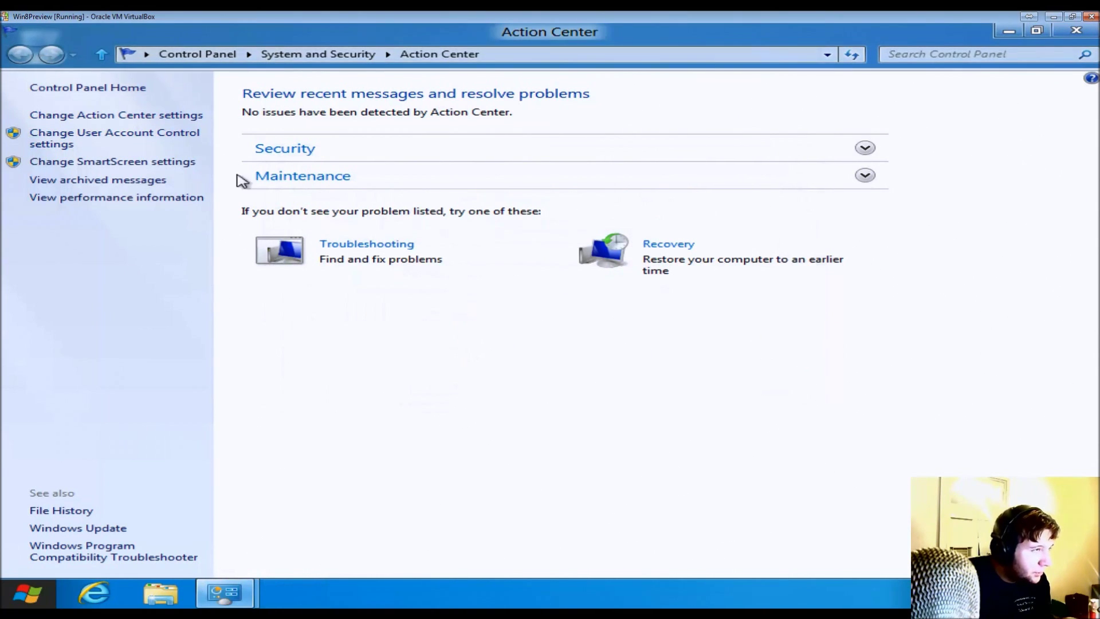
{"action": "left_click", "coordinate": [131, 140]}
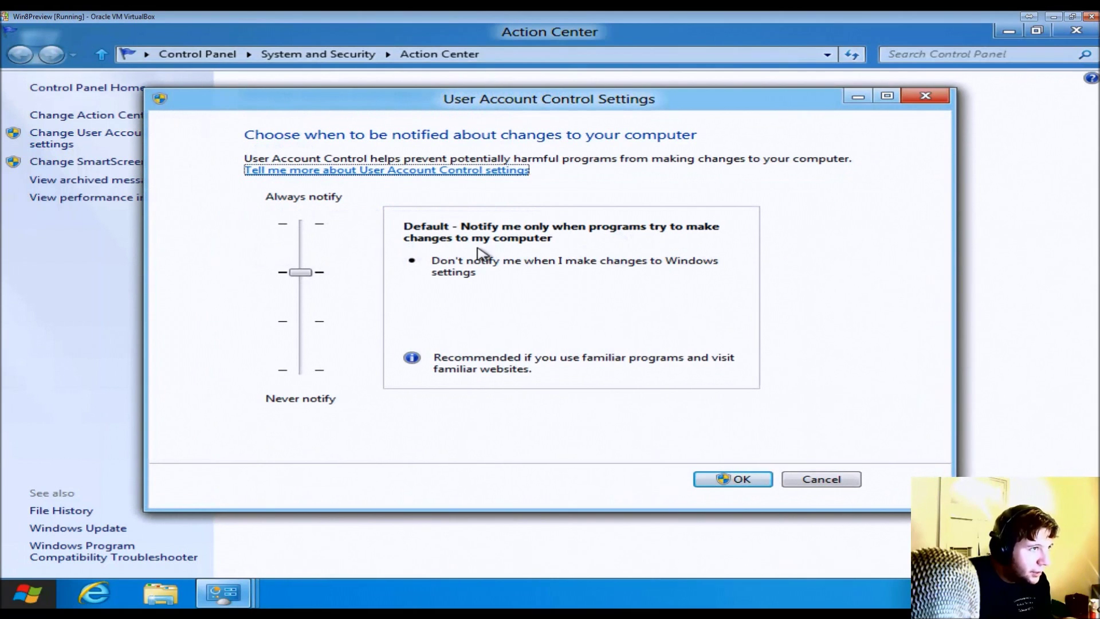
{"action": "left_click", "coordinate": [816, 480]}
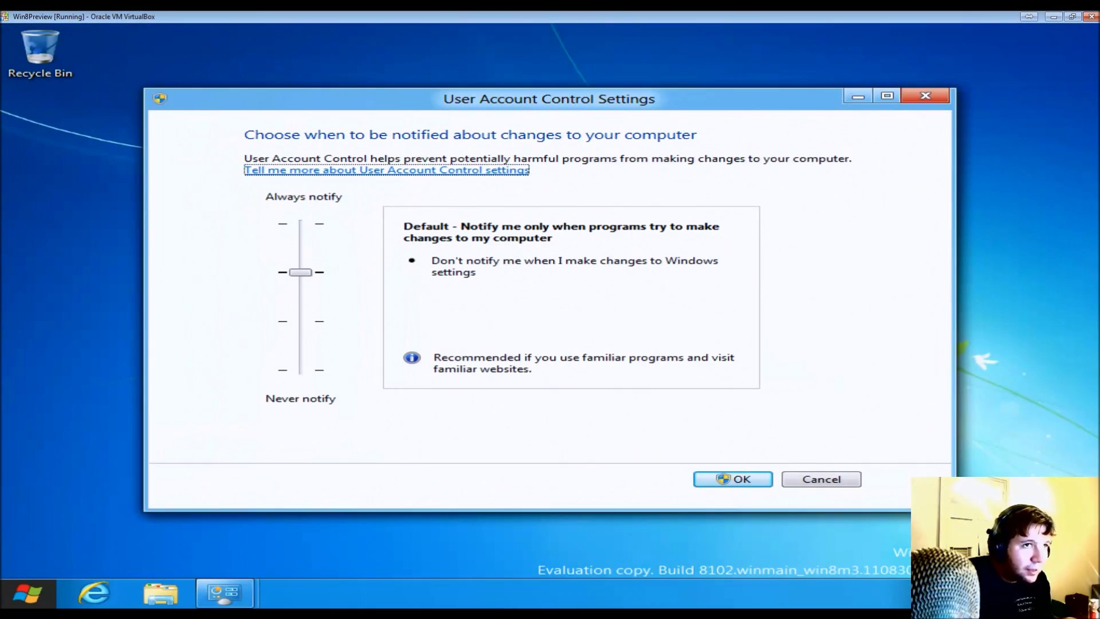
{"action": "left_click", "coordinate": [924, 95]}
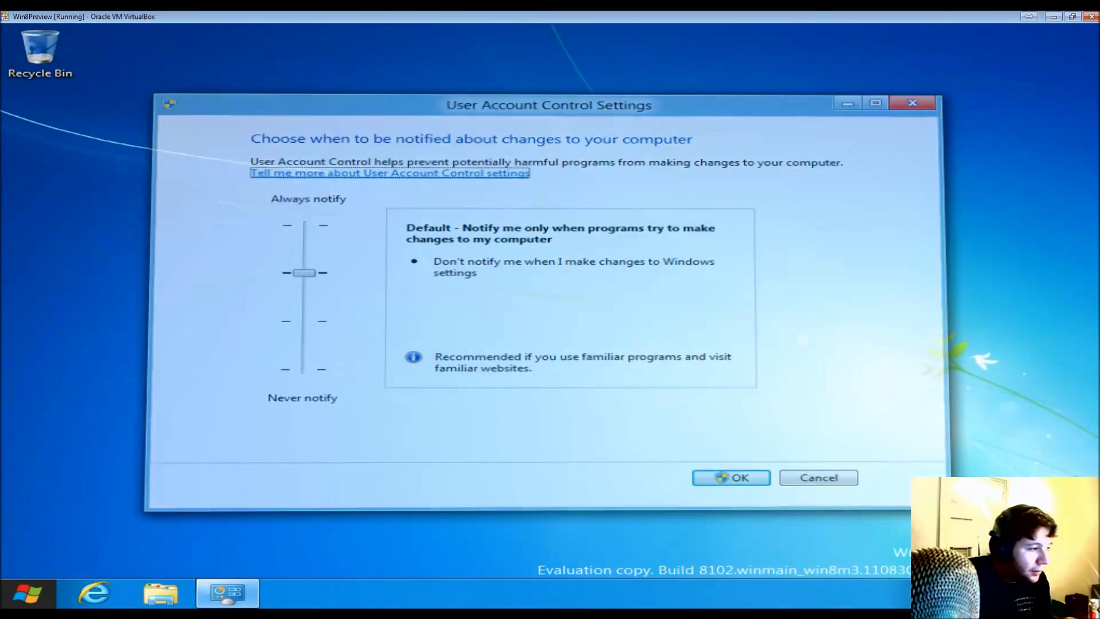
{"action": "mouse_move", "coordinate": [46, 587]}
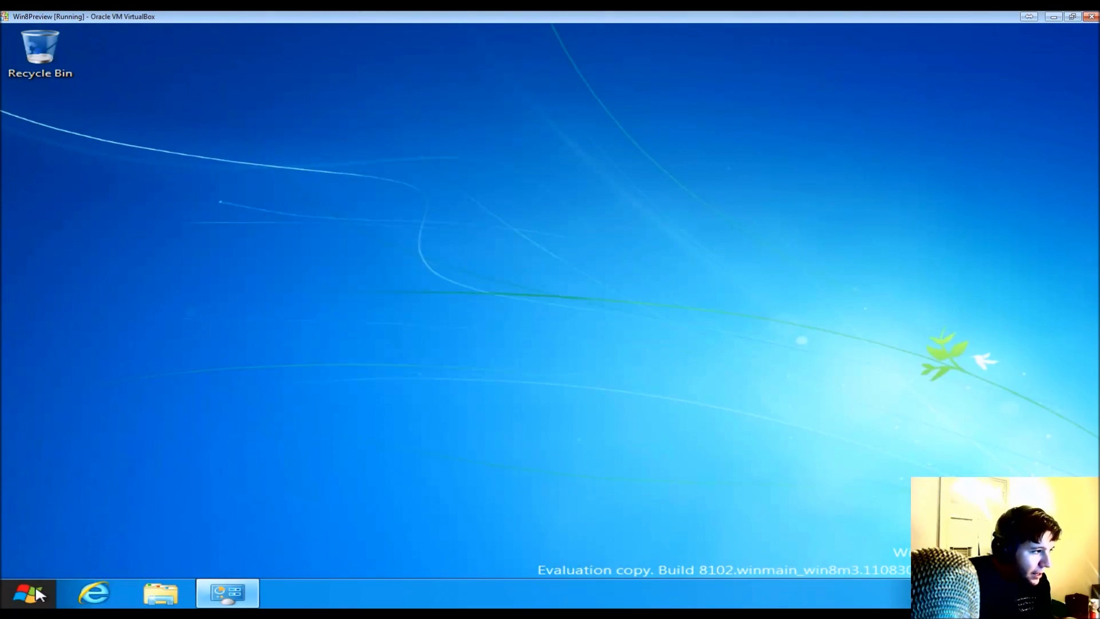
{"action": "left_click", "coordinate": [35, 593]}
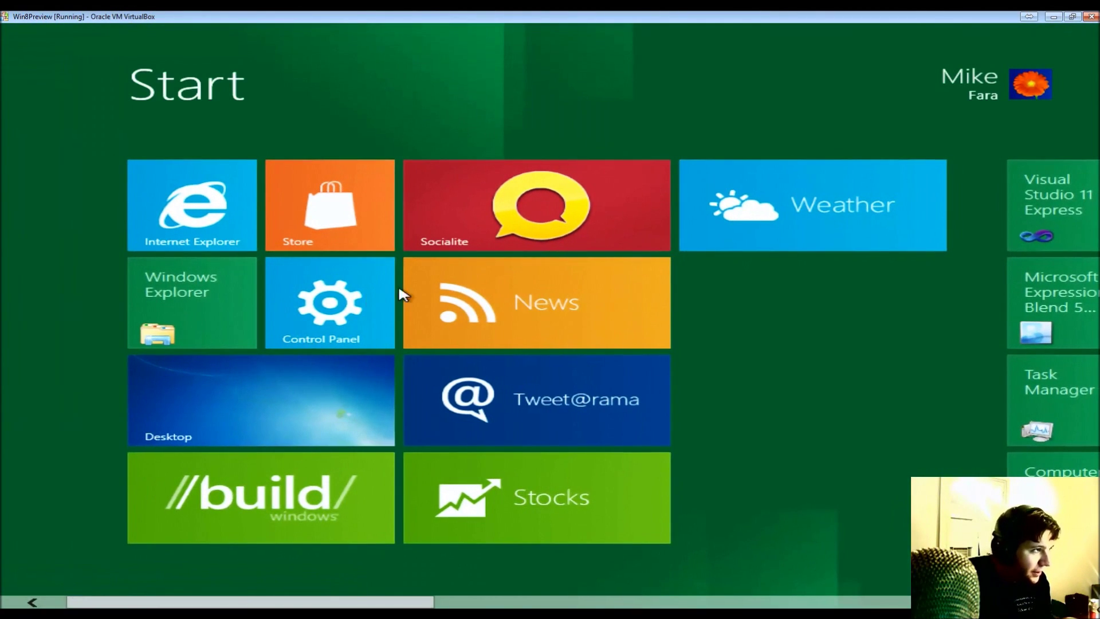
- Go from the Start screen's Desktop tile to the desktop and bring up Run with Win+R
{"action": "left_click", "coordinate": [208, 429]}
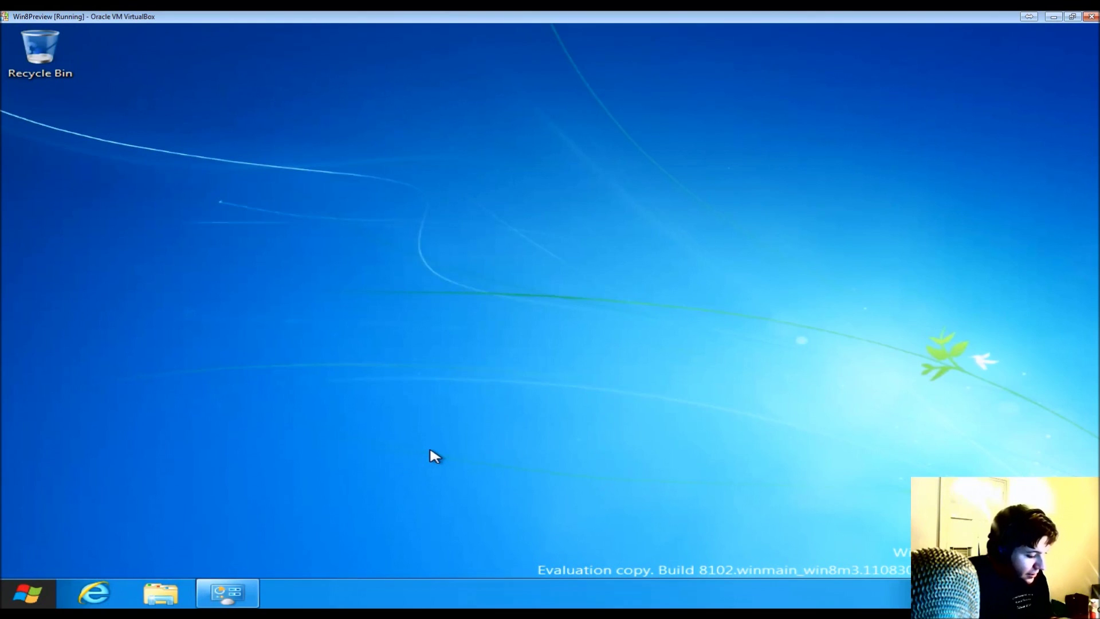
{"action": "key", "text": "super+r"}
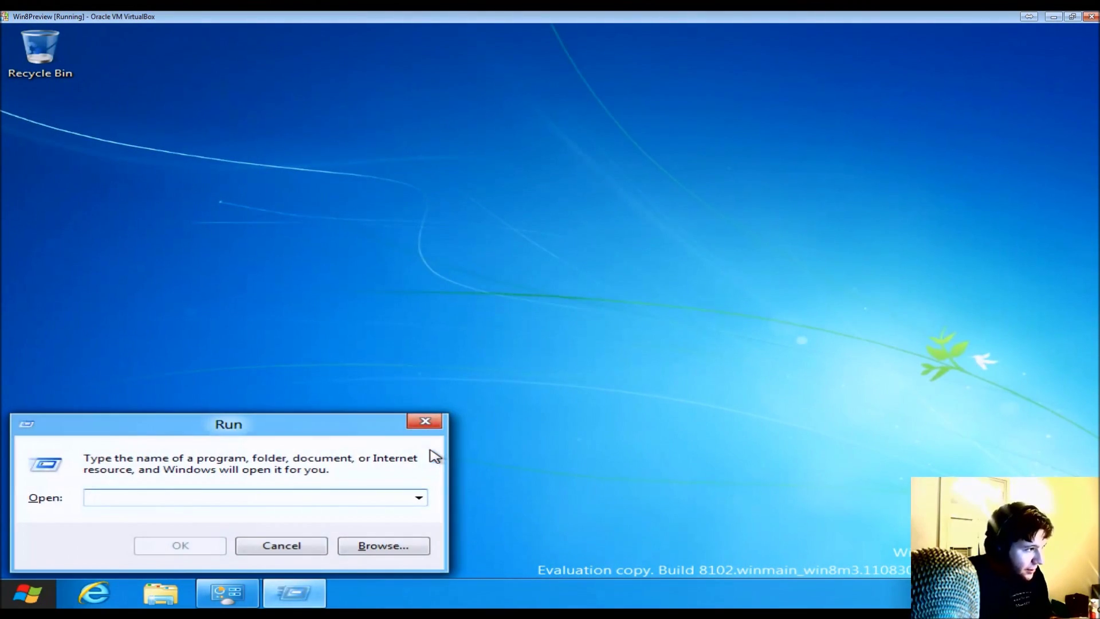
- Run gpedit.msc to launch the Local Group Policy Editor
{"action": "type", "text": "gpedit.msc"}
{"action": "key", "text": "Return"}
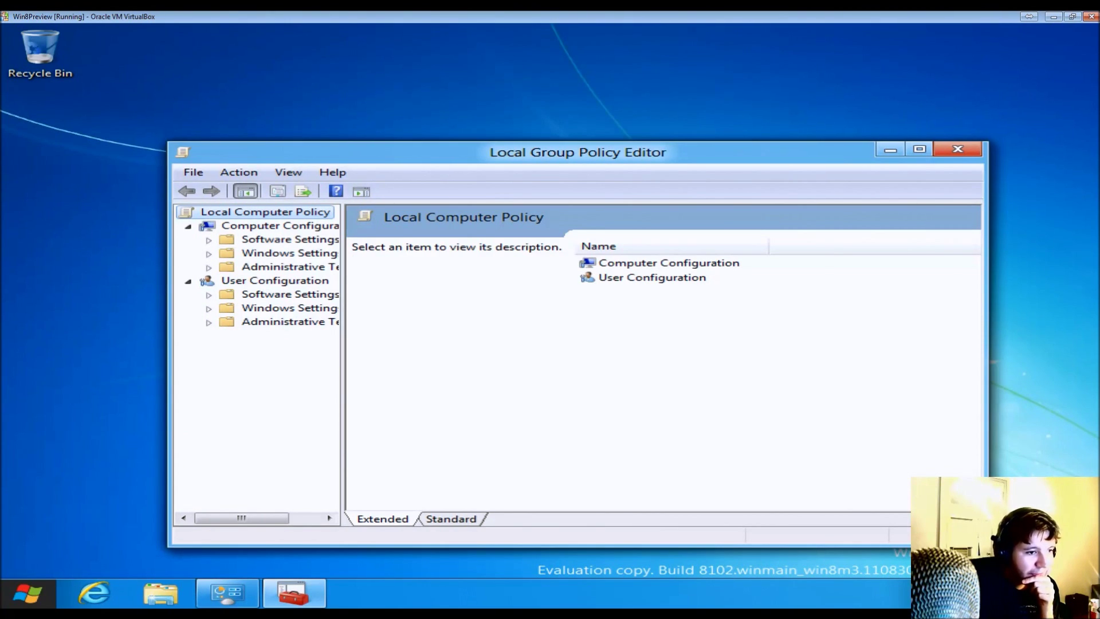
- Expand User Configuration's Administrative Templates and list All Settings
{"action": "left_click", "coordinate": [315, 258]}
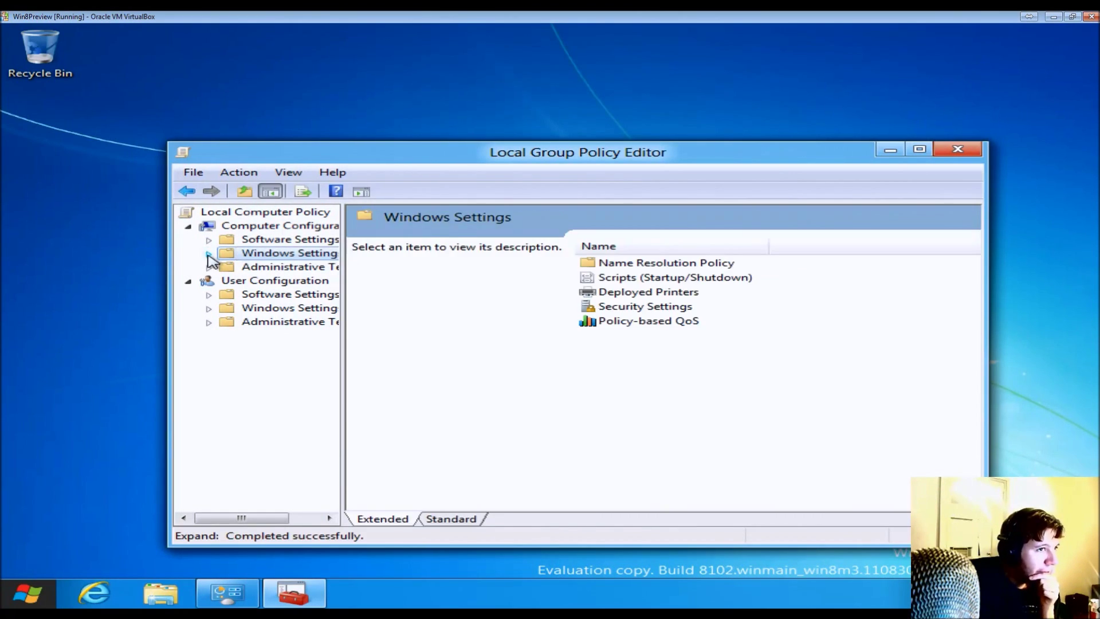
{"action": "left_click", "coordinate": [208, 323]}
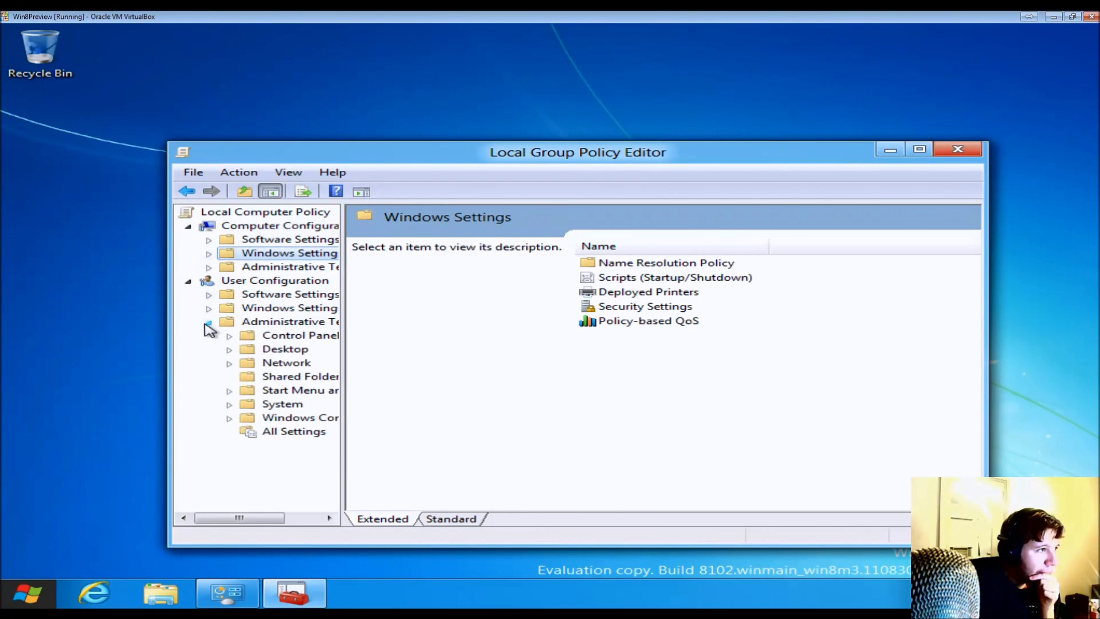
{"action": "left_click", "coordinate": [286, 349]}
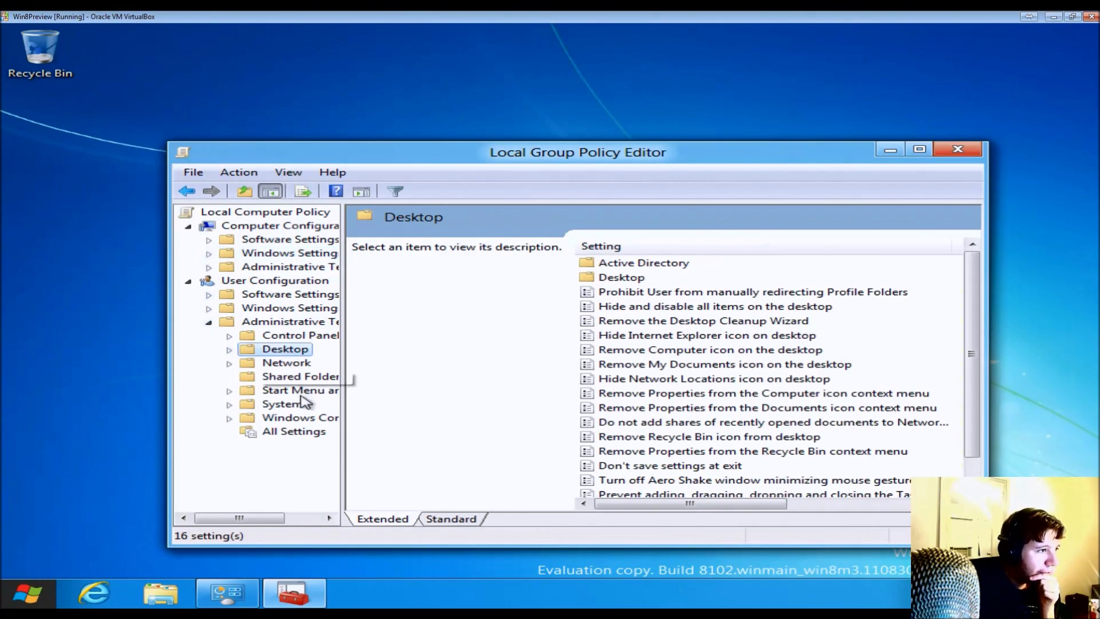
{"action": "left_click", "coordinate": [294, 433]}
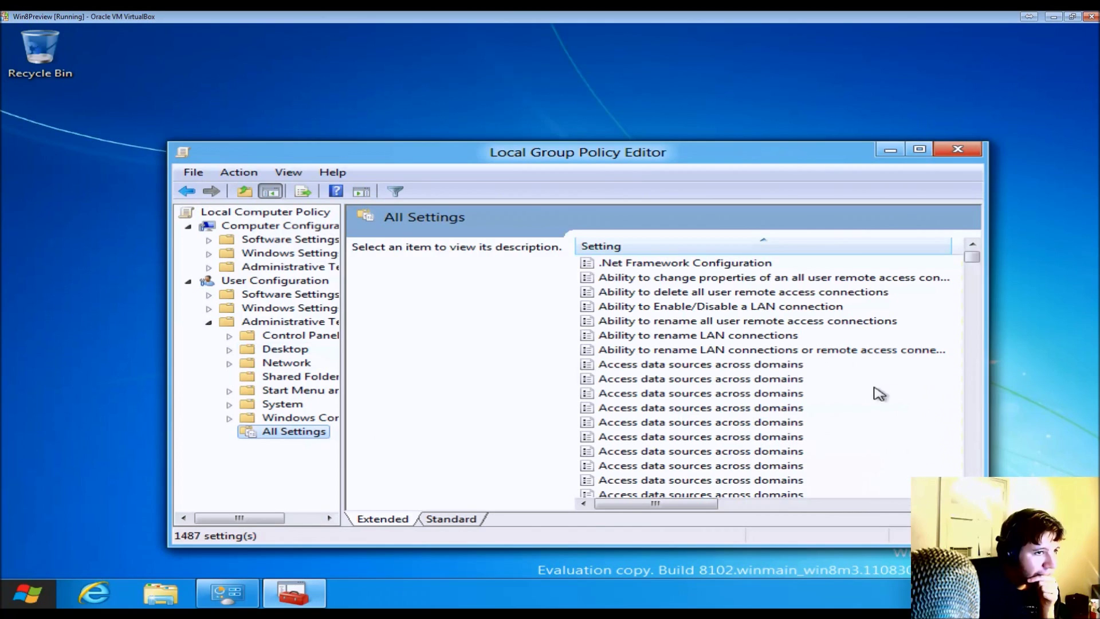
- Browse the 1487 settings, reading descriptions like Access data sources across domains and Allow binary and script behaviors
{"action": "left_click_drag", "start_coordinate": [672, 507], "coordinate": [602, 501]}
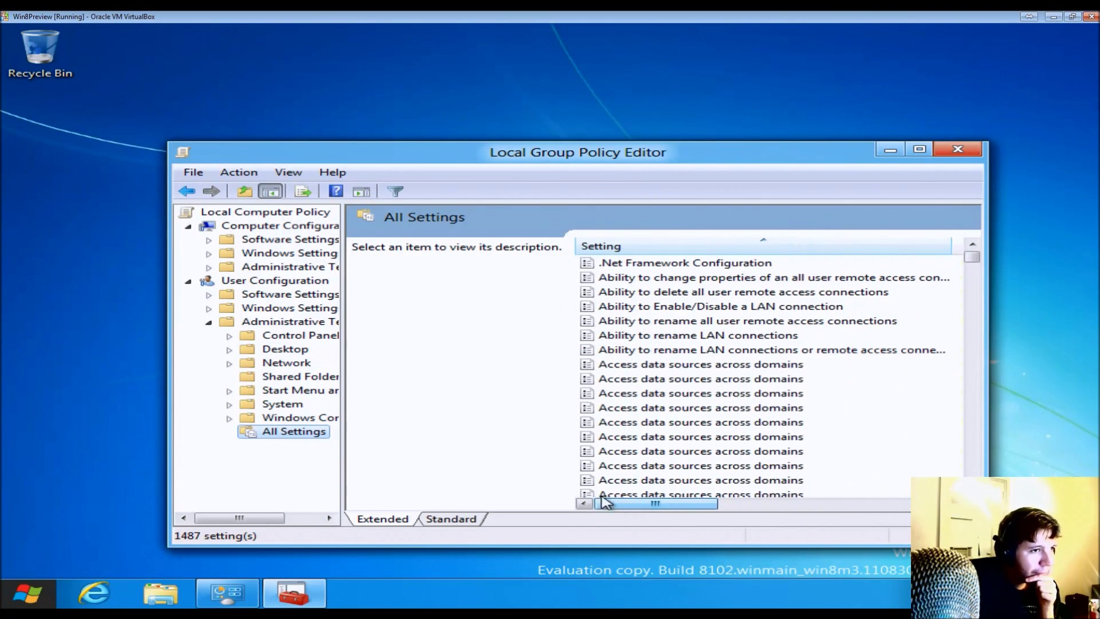
{"action": "left_click", "coordinate": [779, 394]}
{"action": "scroll", "coordinate": [780, 397], "scroll_direction": "down", "scroll_amount": 8}
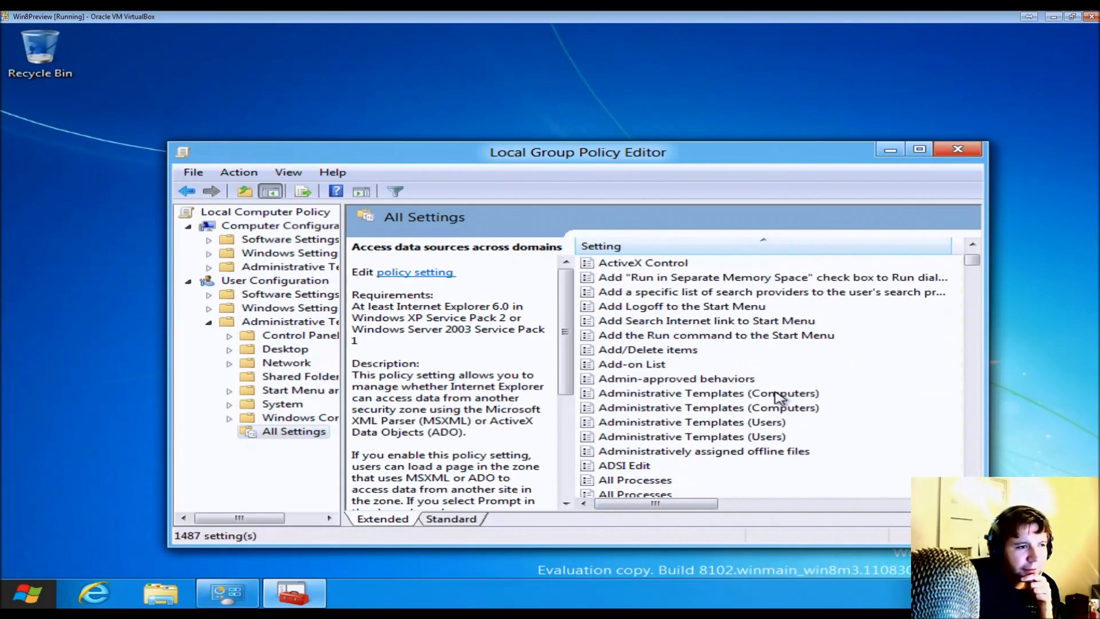
{"action": "scroll", "coordinate": [838, 398], "scroll_direction": "down", "scroll_amount": 7}
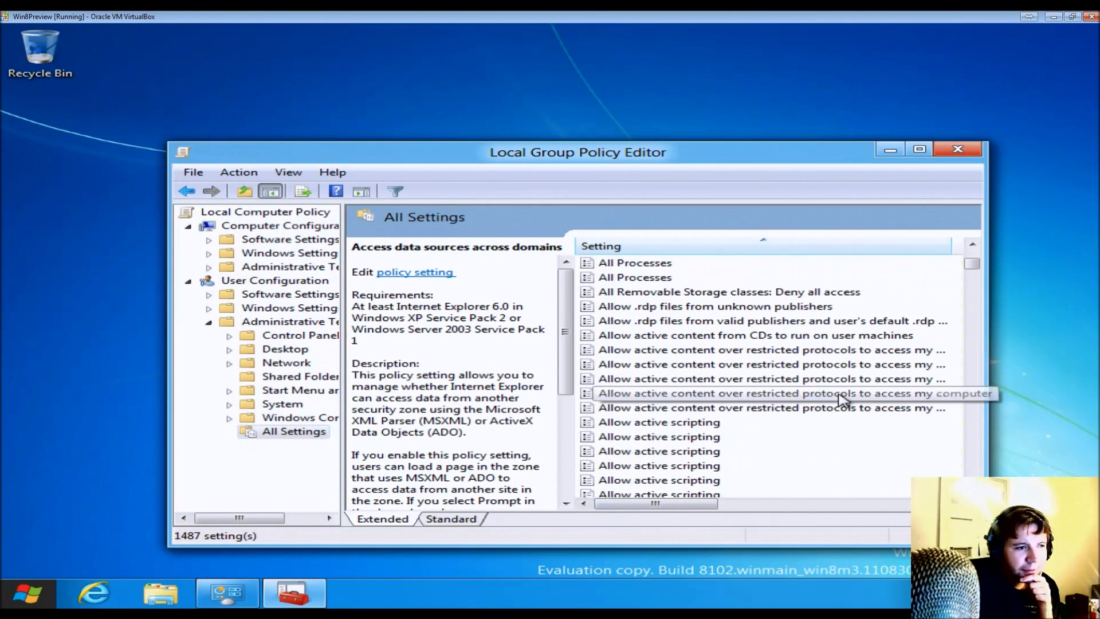
{"action": "scroll", "coordinate": [842, 399], "scroll_direction": "down", "scroll_amount": 5}
{"action": "scroll", "coordinate": [825, 395], "scroll_direction": "up", "scroll_amount": 4}
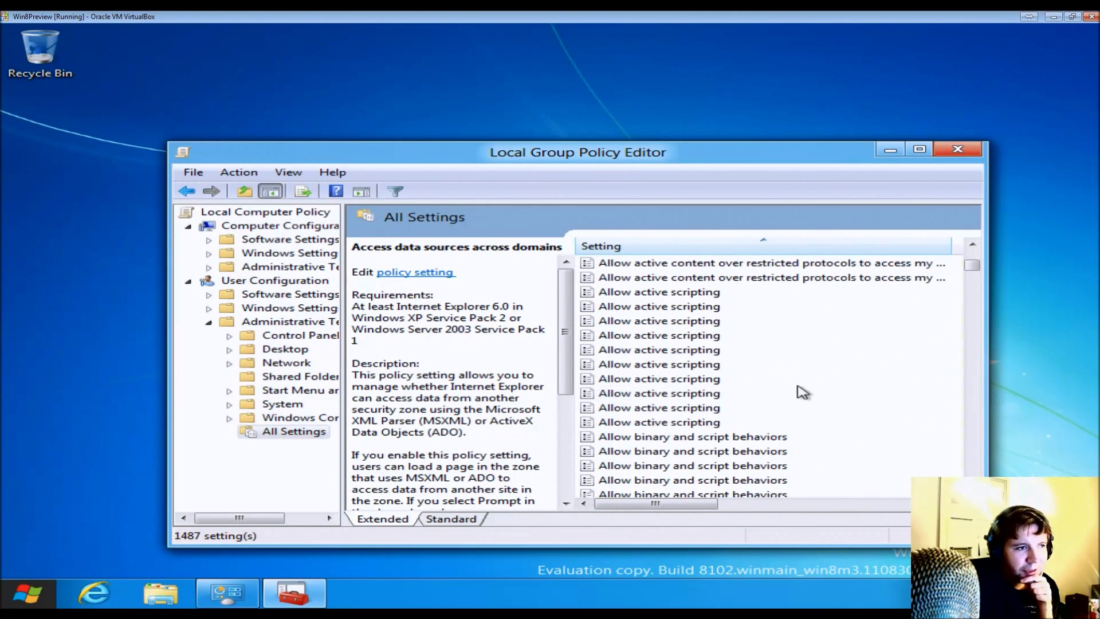
{"action": "left_click", "coordinate": [659, 335]}
{"action": "left_click", "coordinate": [665, 349]}
{"action": "left_click", "coordinate": [677, 378]}
{"action": "left_click", "coordinate": [685, 407]}
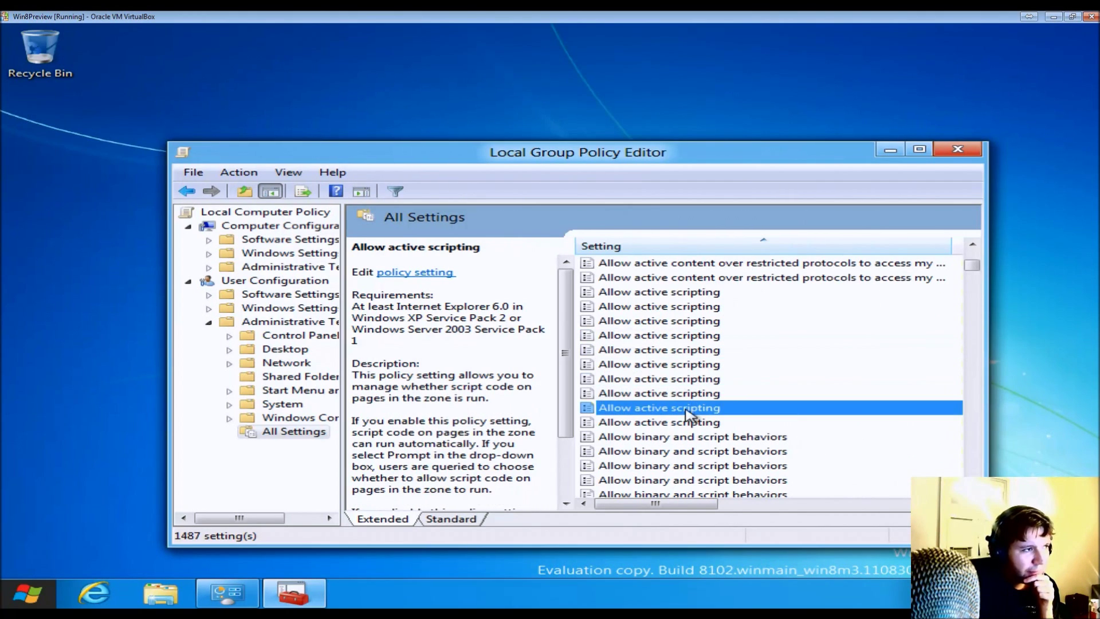
{"action": "left_click", "coordinate": [692, 437]}
- Scroll back up the list and select the Windows Components folder
{"action": "scroll", "coordinate": [696, 456], "scroll_direction": "down", "scroll_amount": 15}
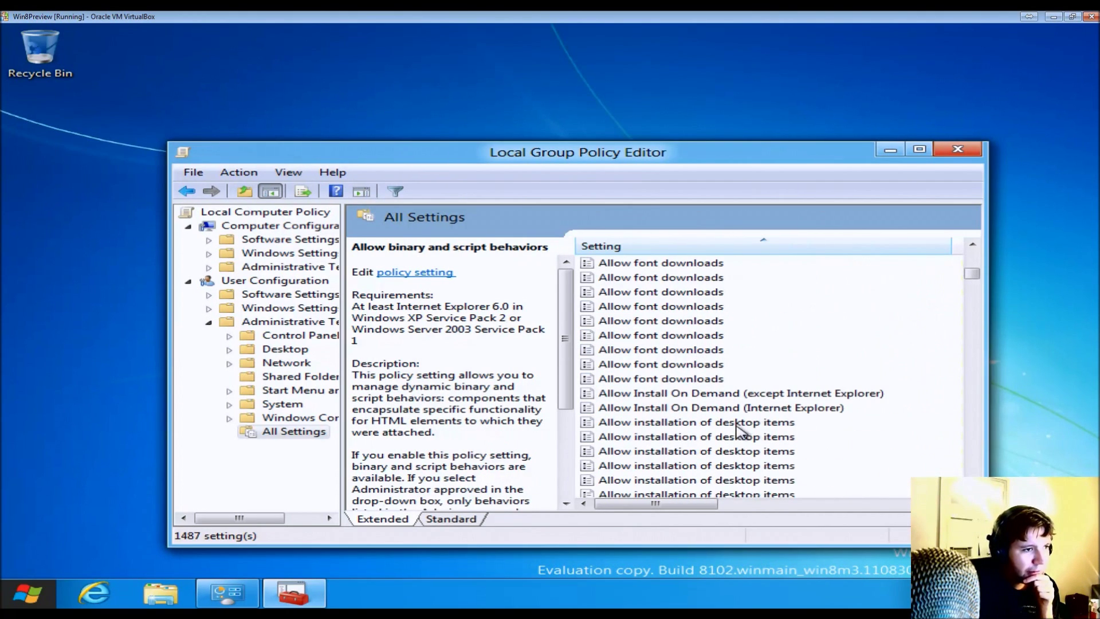
{"action": "scroll", "coordinate": [882, 343], "scroll_direction": "up", "scroll_amount": 20}
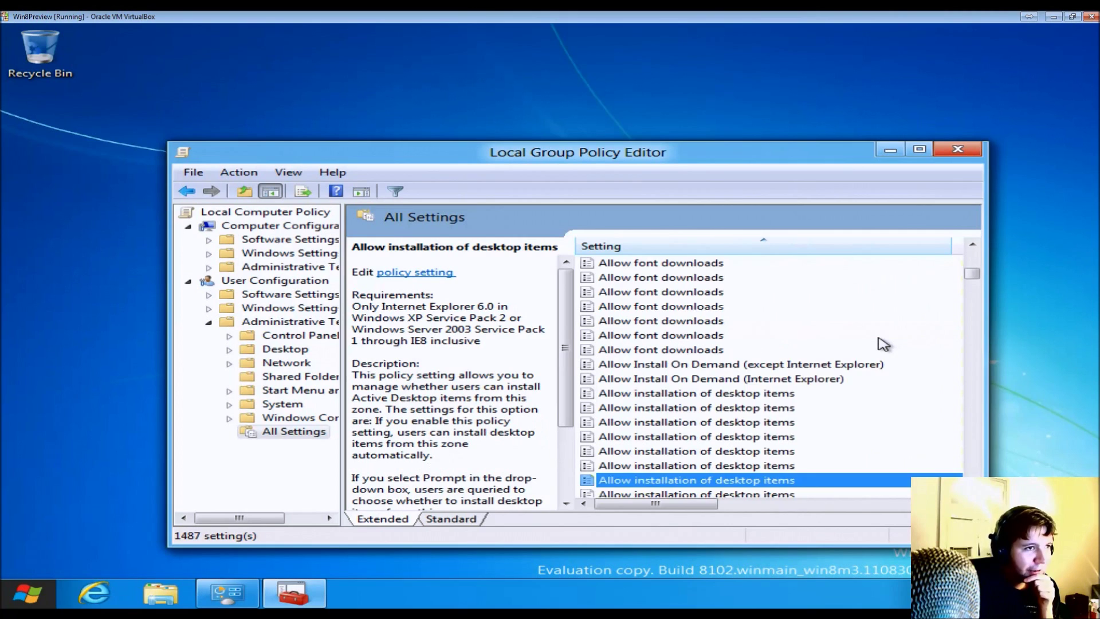
{"action": "scroll", "coordinate": [882, 344], "scroll_direction": "up", "scroll_amount": 3}
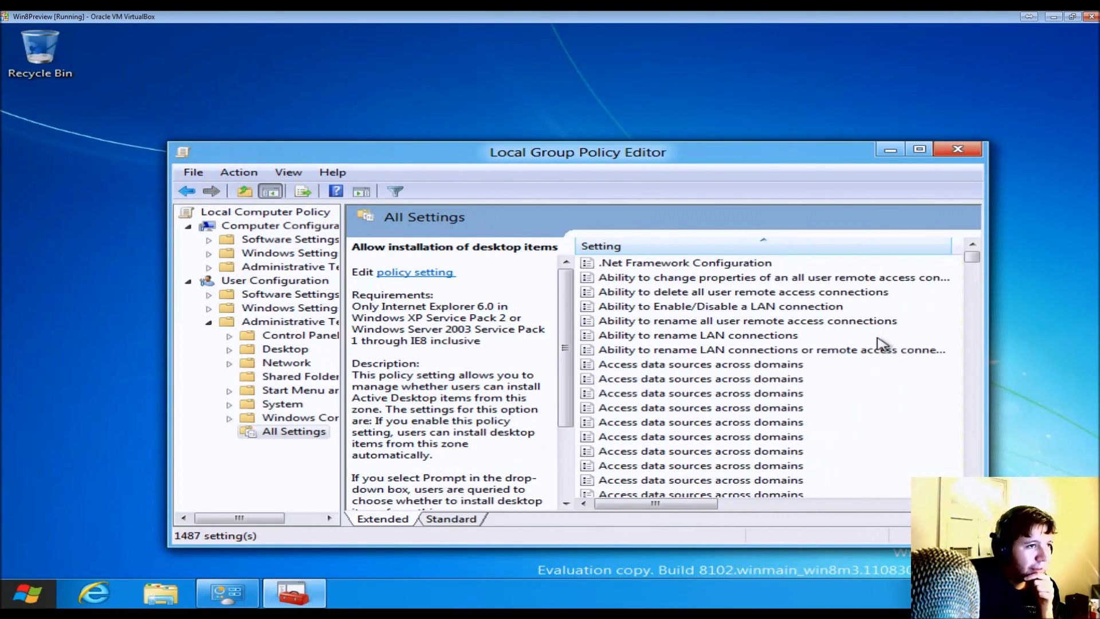
{"action": "left_click", "coordinate": [273, 417]}
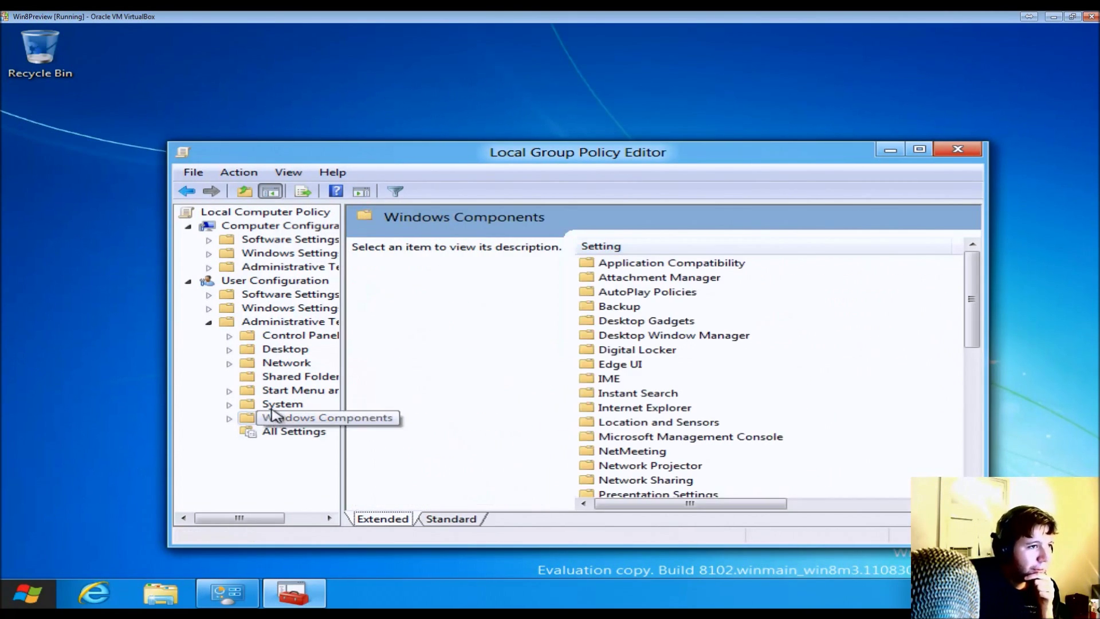
- Widen the tree pane and view Desktop Window Manager, Digital Locker, Internet Explorer and Location and Sensors policies
{"action": "double_click", "coordinate": [629, 309]}
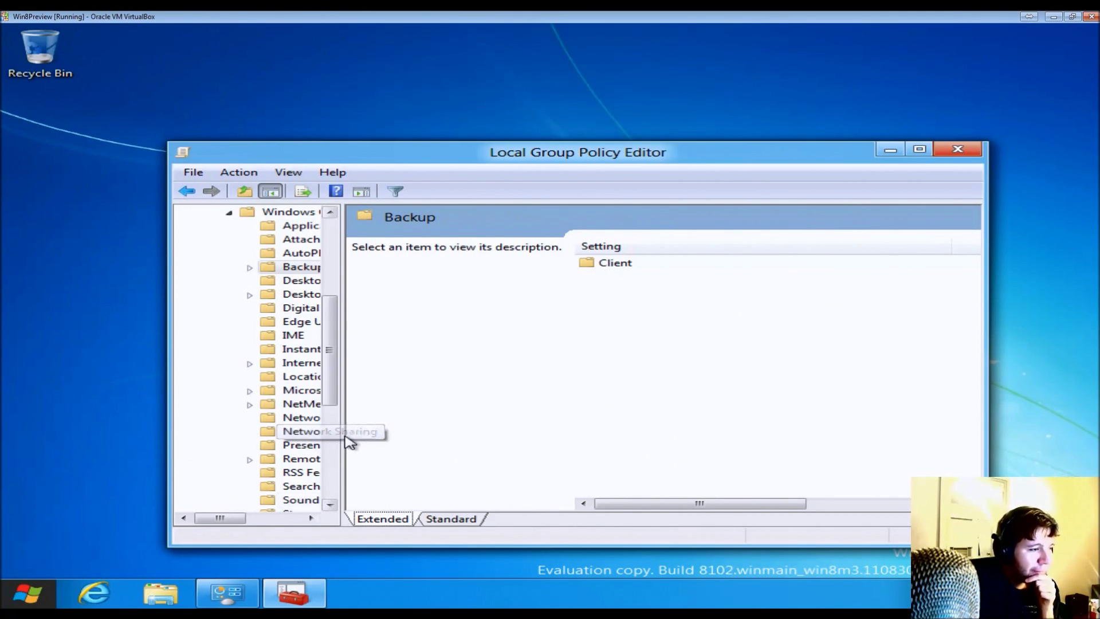
{"action": "left_click_drag", "start_coordinate": [342, 435], "coordinate": [530, 440]}
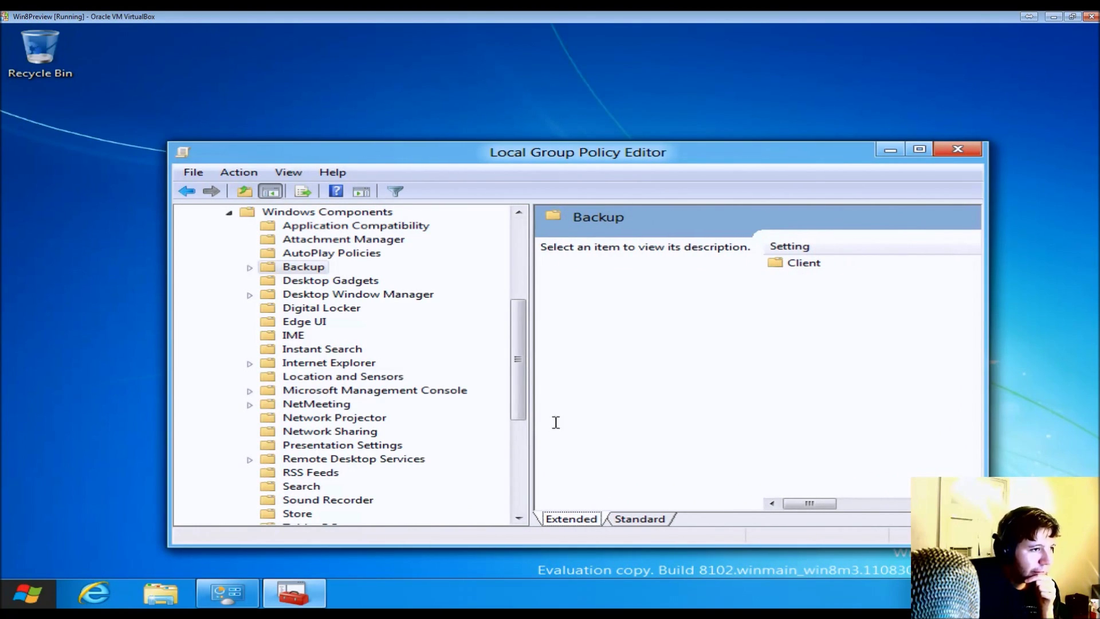
{"action": "left_click_drag", "start_coordinate": [523, 418], "coordinate": [517, 381]}
{"action": "left_click", "coordinate": [353, 394]}
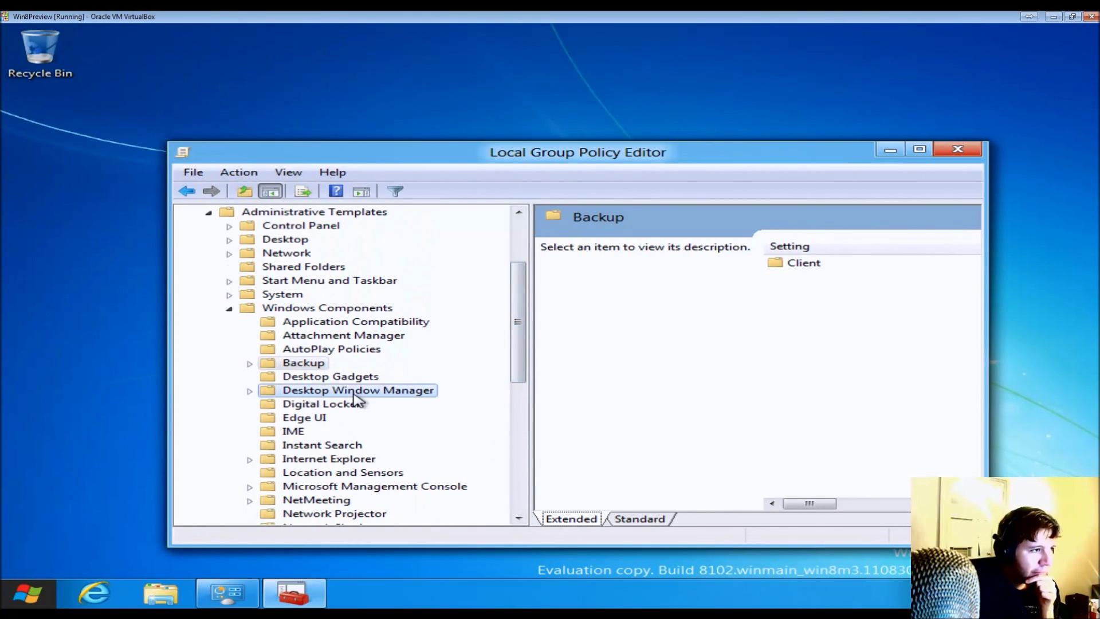
{"action": "left_click", "coordinate": [351, 404]}
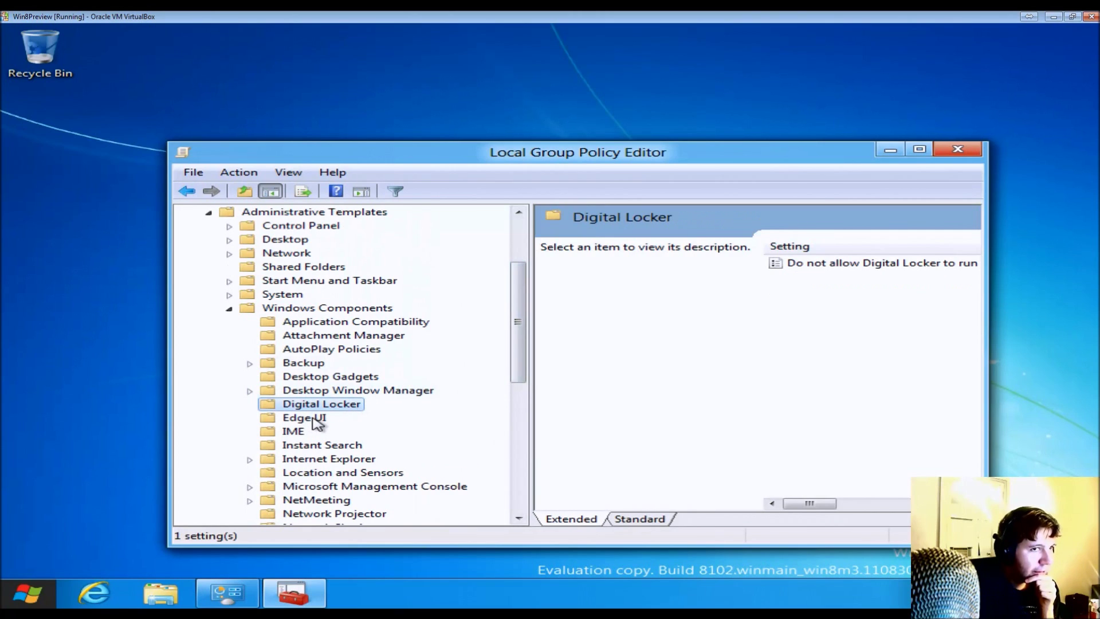
{"action": "left_click", "coordinate": [324, 461]}
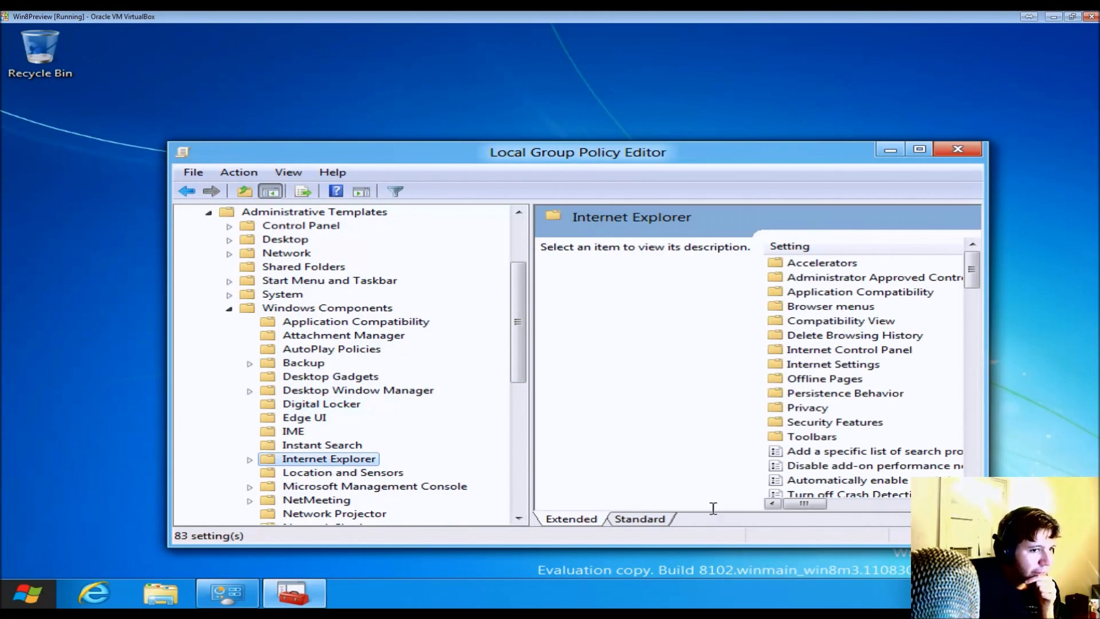
{"action": "left_click", "coordinate": [297, 474]}
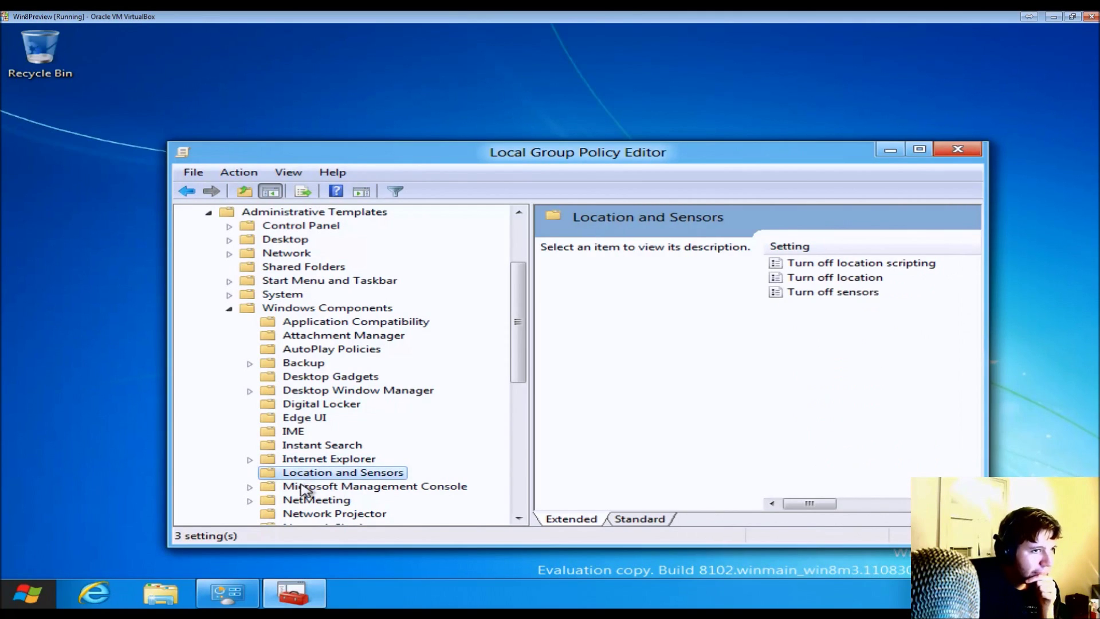
- Look at the Attachment Manager and System policies, then close the Group Policy Editor
{"action": "left_click", "coordinate": [848, 504]}
{"action": "left_click", "coordinate": [802, 503]}
{"action": "left_click", "coordinate": [357, 336]}
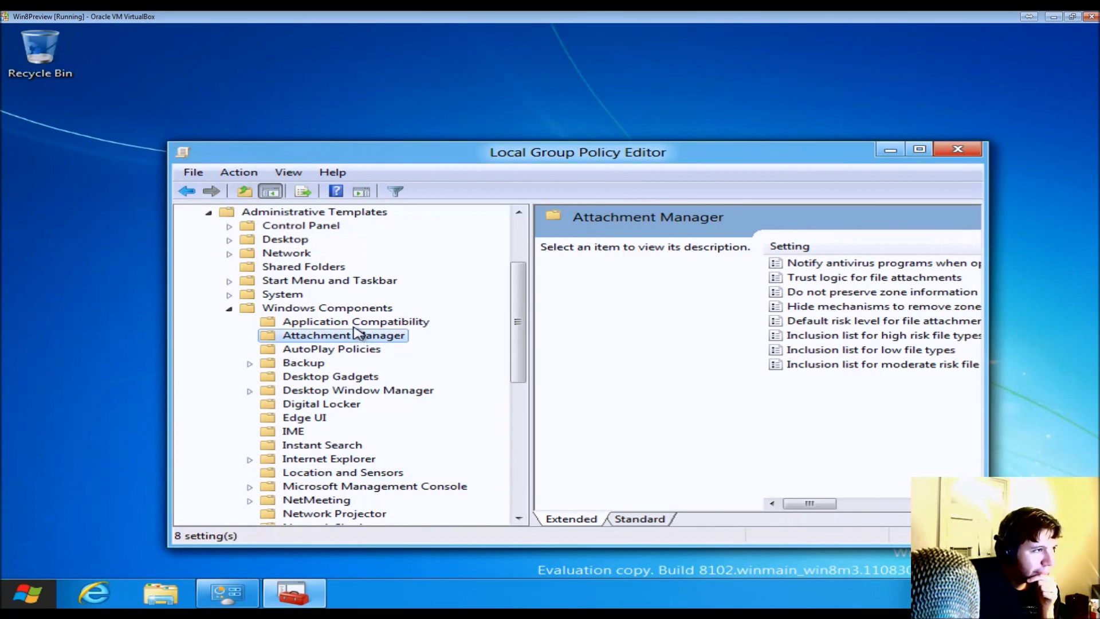
{"action": "left_click", "coordinate": [292, 308]}
{"action": "left_click", "coordinate": [289, 294]}
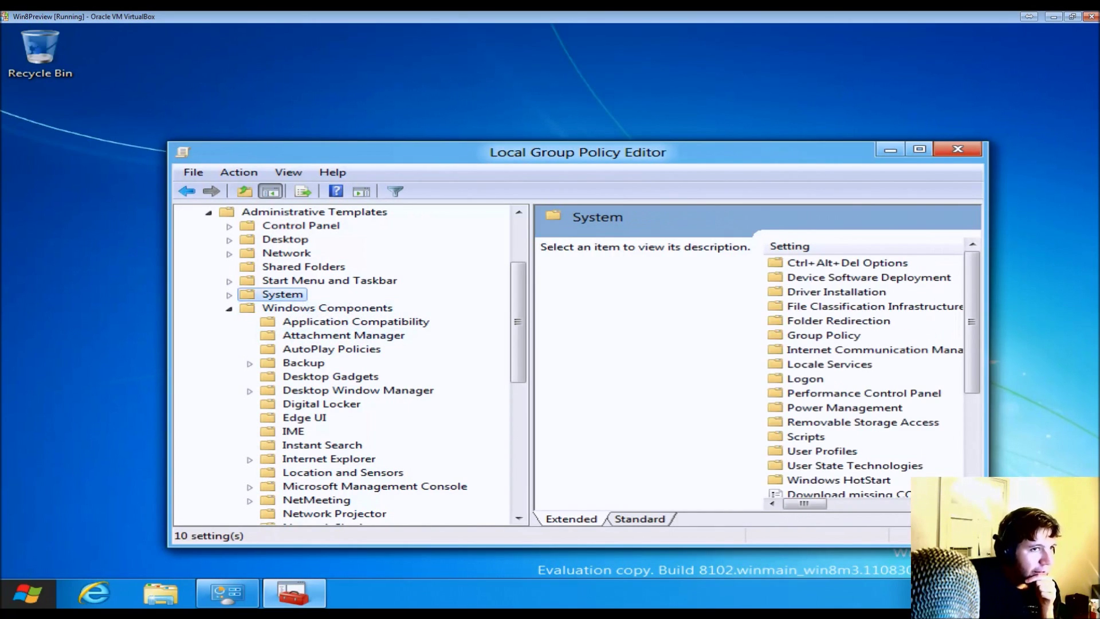
{"action": "left_click", "coordinate": [951, 149]}
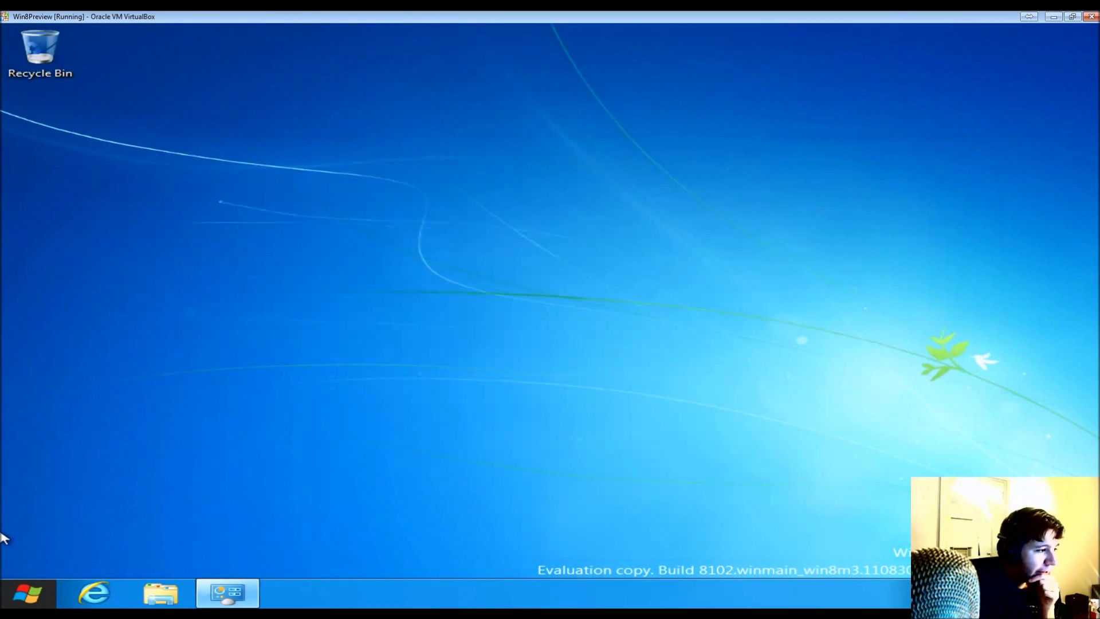
- Open the Start screen and scroll right to the tiles showing Sudoku, Flash Cards and BitBox
{"action": "left_click", "coordinate": [22, 590]}
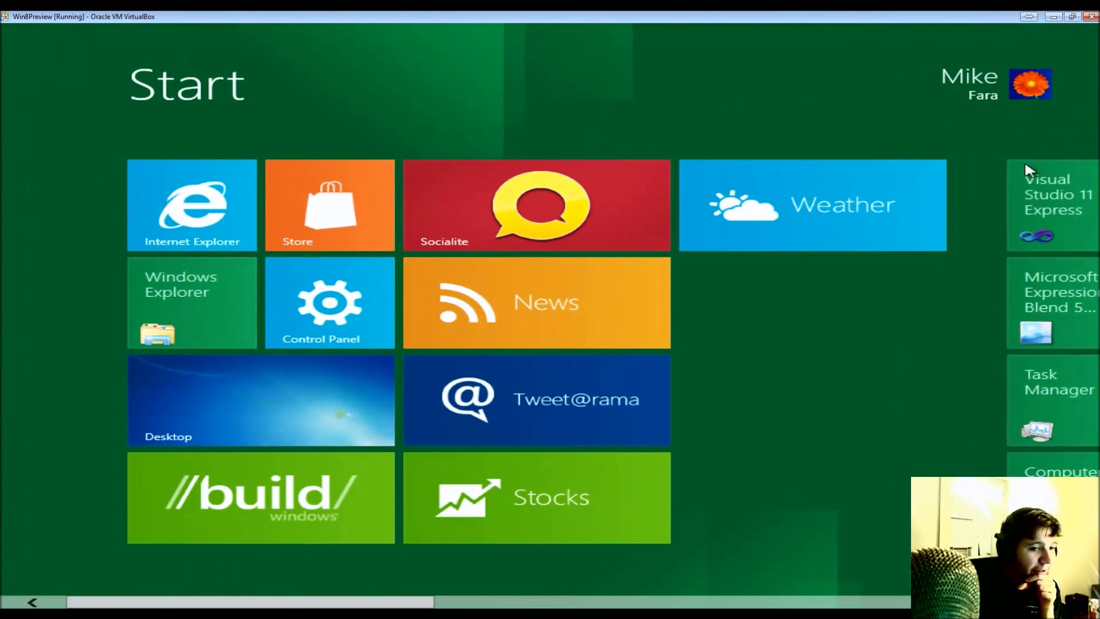
{"action": "scroll", "coordinate": [550, 344], "scroll_direction": "down", "scroll_amount": 5}
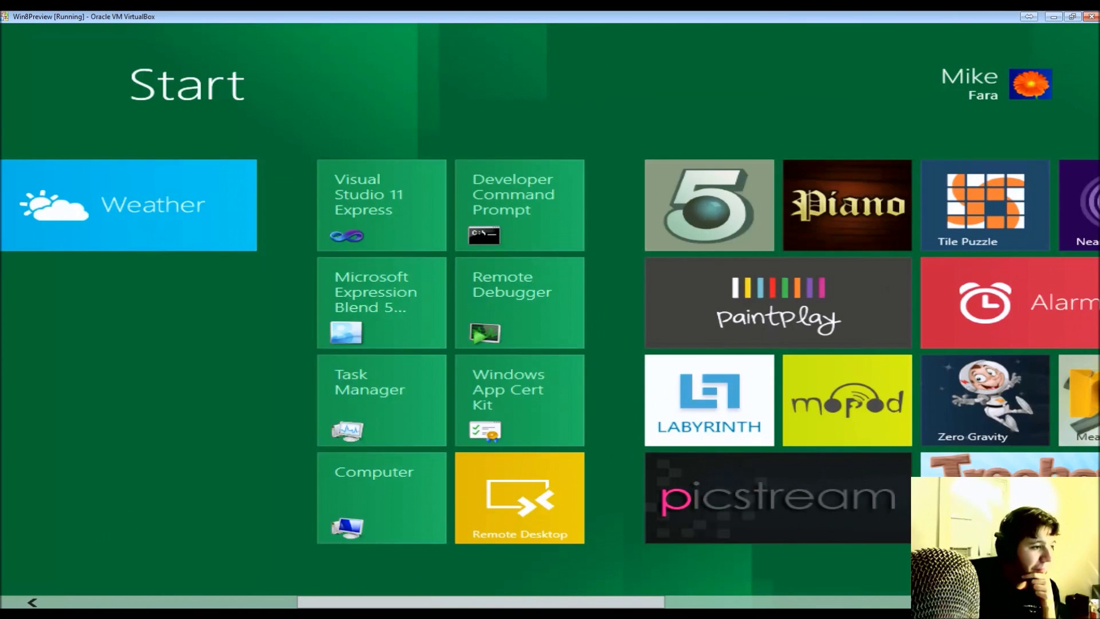
{"action": "scroll", "coordinate": [550, 344], "scroll_direction": "down", "scroll_amount": 5}
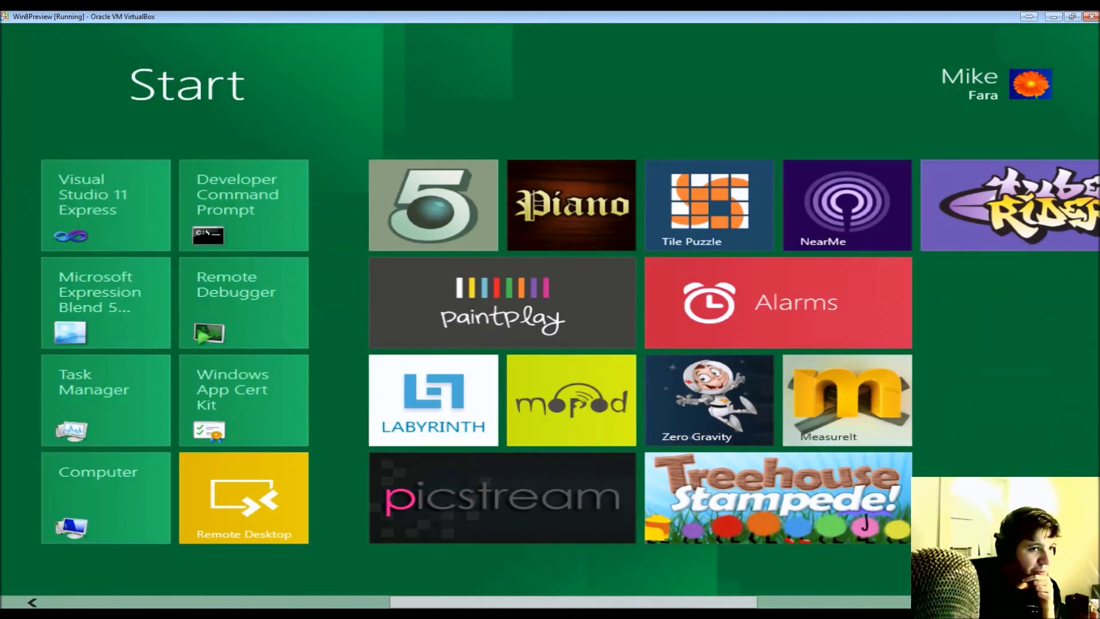
{"action": "scroll", "coordinate": [550, 343], "scroll_direction": "down", "scroll_amount": 2}
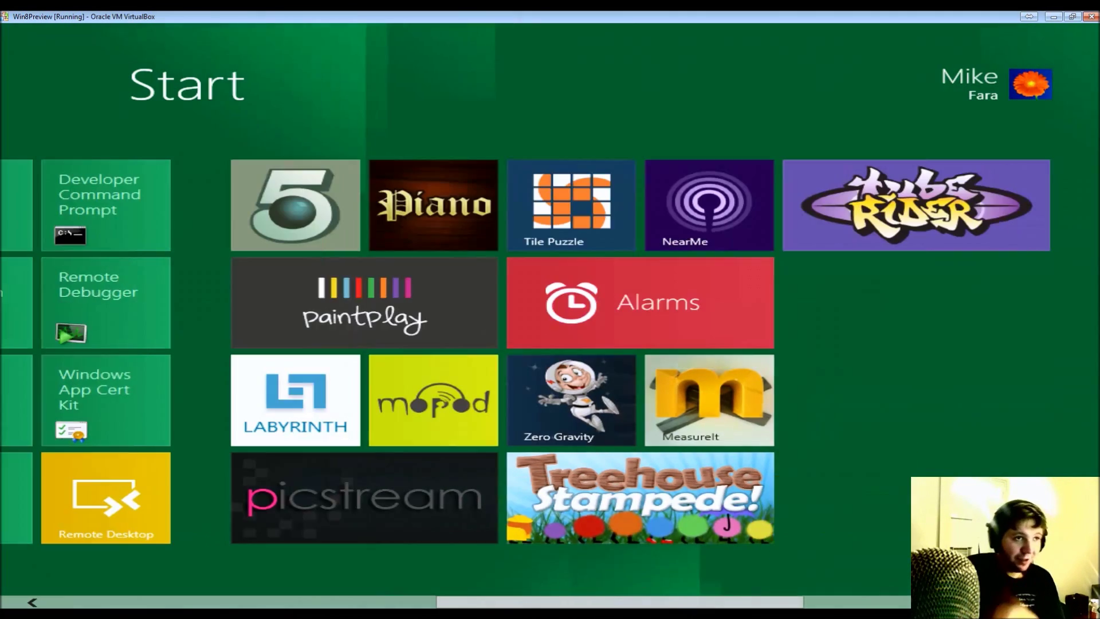
{"action": "scroll", "coordinate": [550, 343], "scroll_direction": "down", "scroll_amount": 4}
{"action": "scroll", "coordinate": [550, 344], "scroll_direction": "down", "scroll_amount": 3}
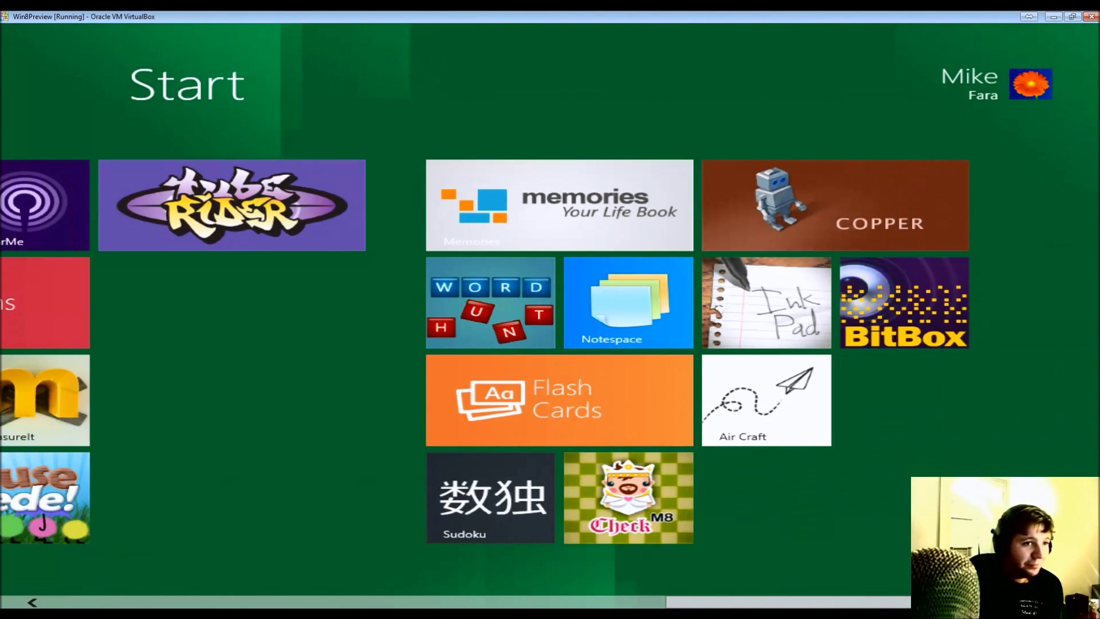
{"action": "mouse_move", "coordinate": [3, 552]}
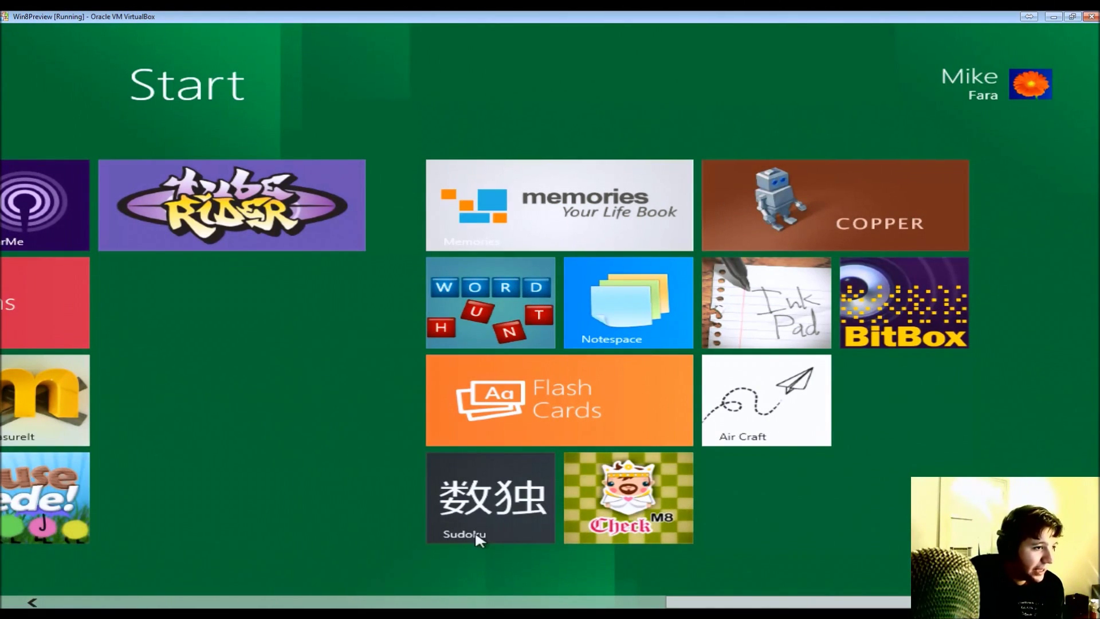
- Launch Sudoku and start a new puzzle from the app bar's difficulty choices
{"action": "left_click", "coordinate": [525, 508]}
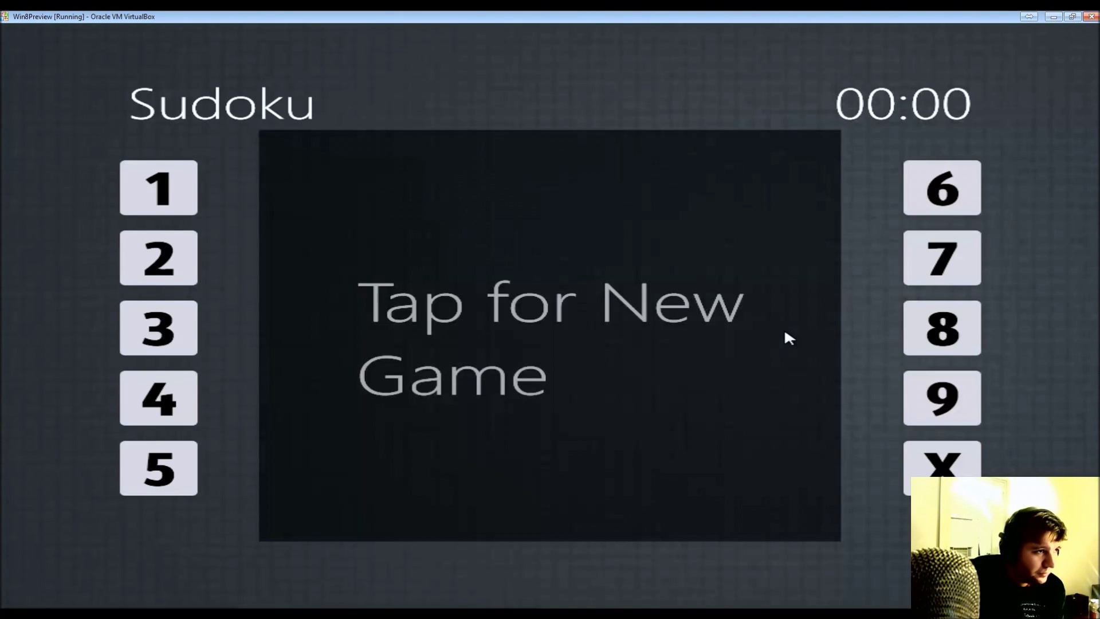
{"action": "left_click", "coordinate": [128, 166]}
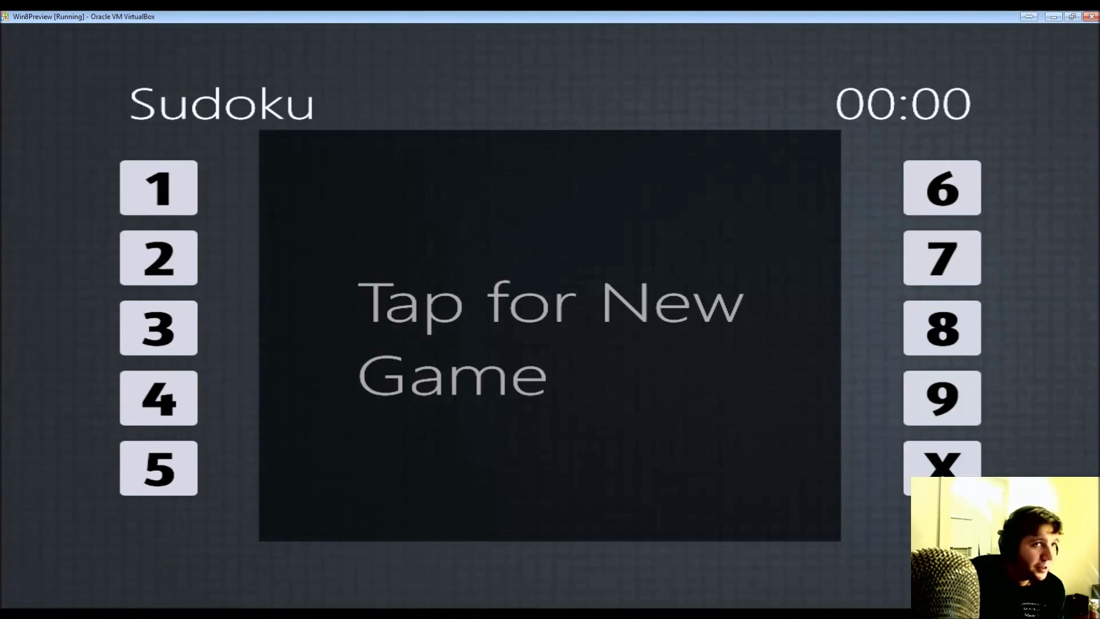
{"action": "left_click", "coordinate": [157, 403]}
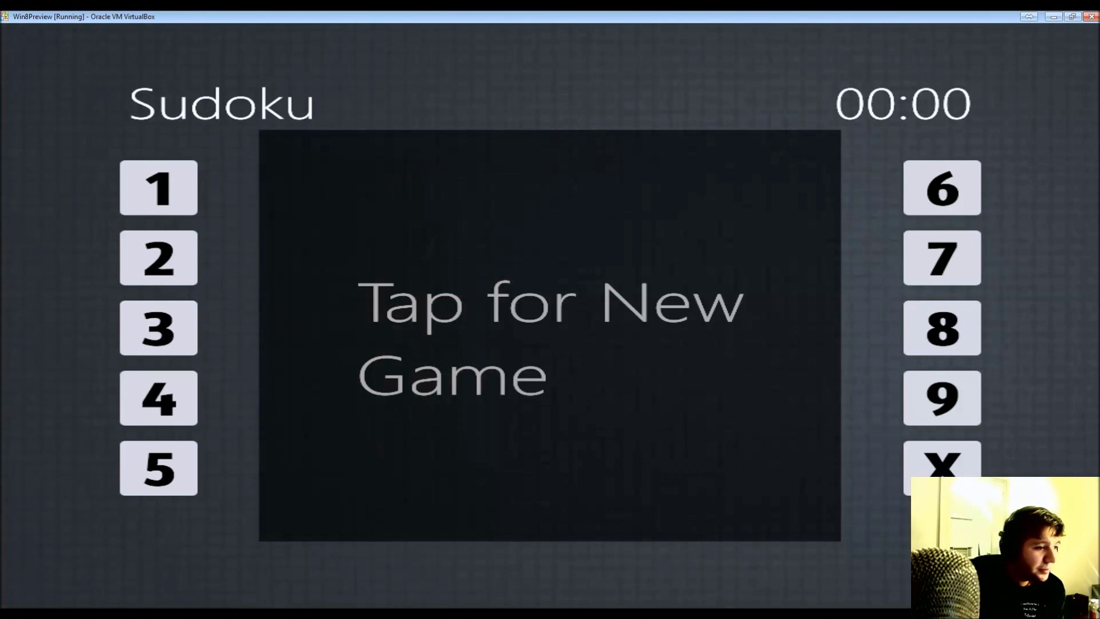
{"action": "left_click", "coordinate": [436, 481]}
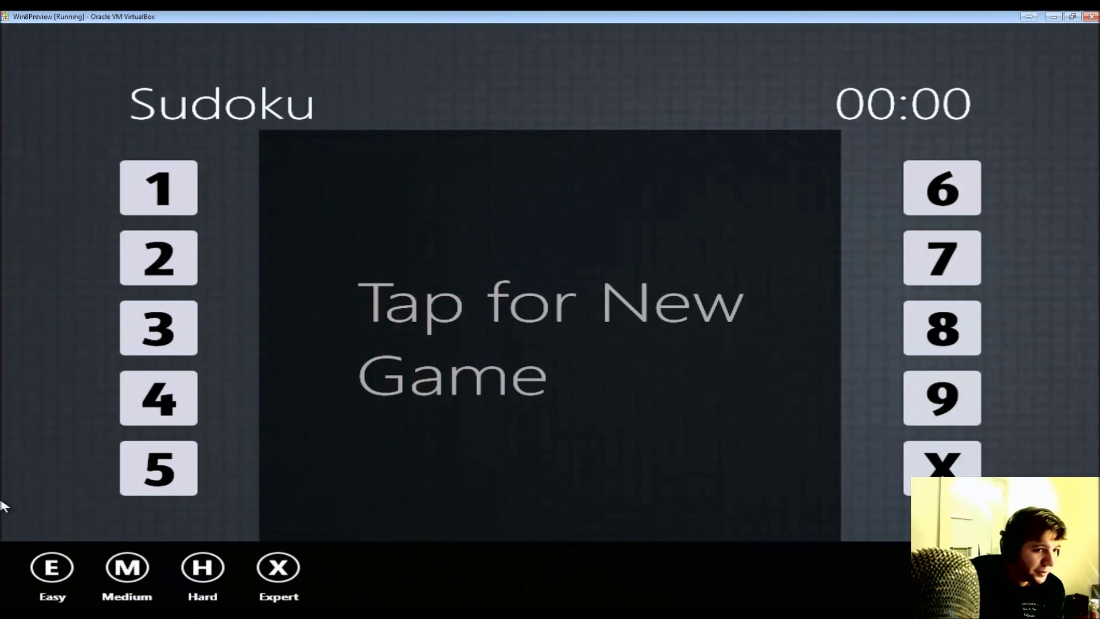
{"action": "left_click", "coordinate": [533, 499]}
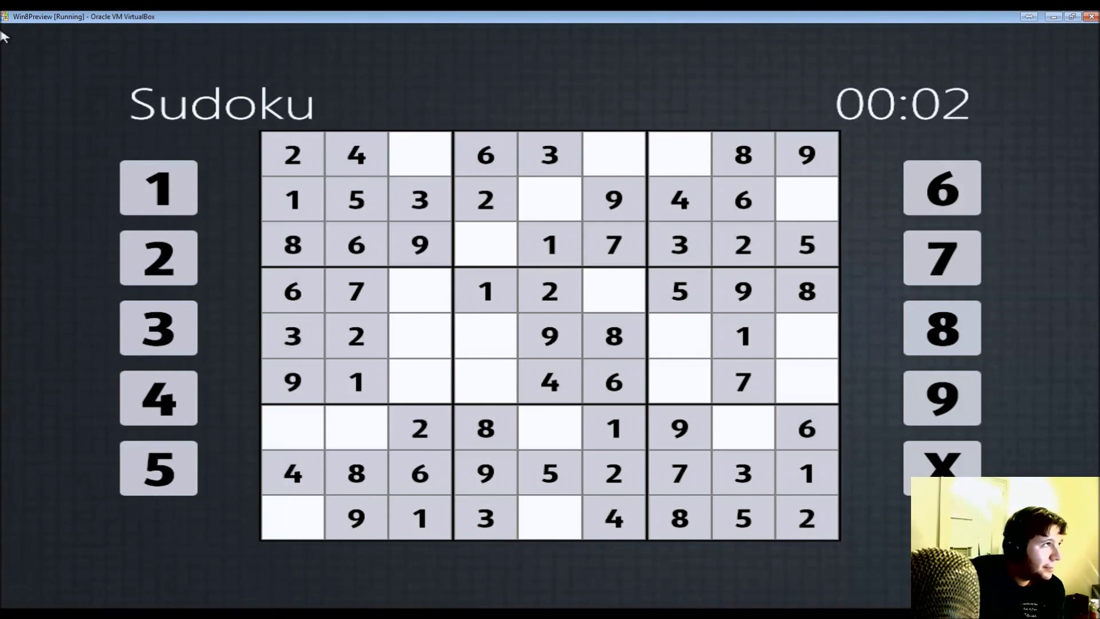
- Try placing a number, then close the Incorrect Game Play message
{"action": "left_click", "coordinate": [609, 334]}
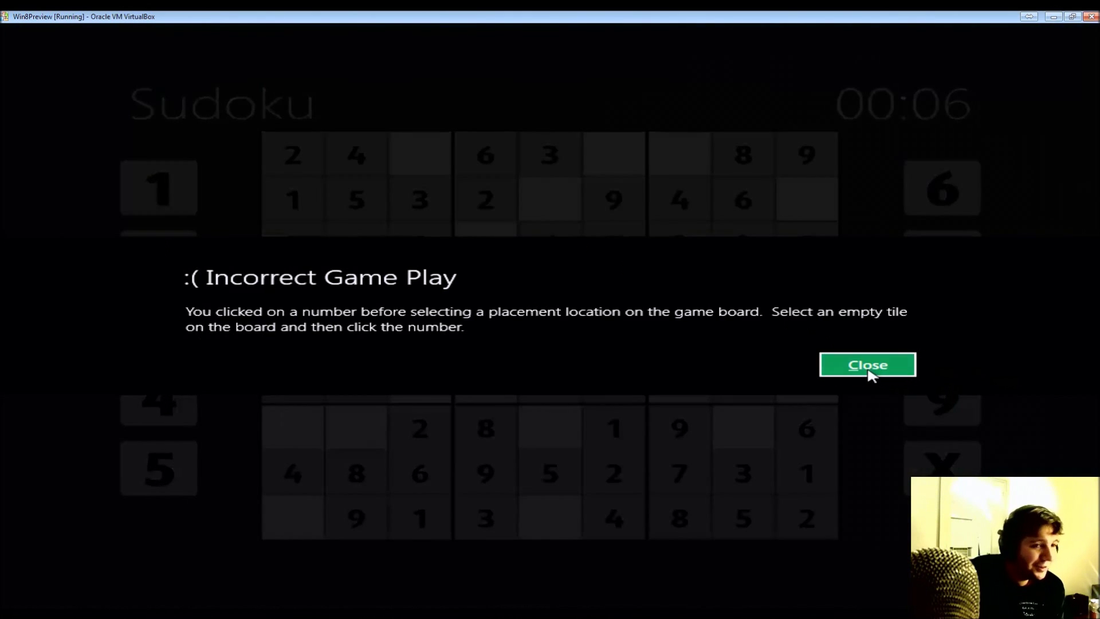
{"action": "left_click", "coordinate": [889, 364]}
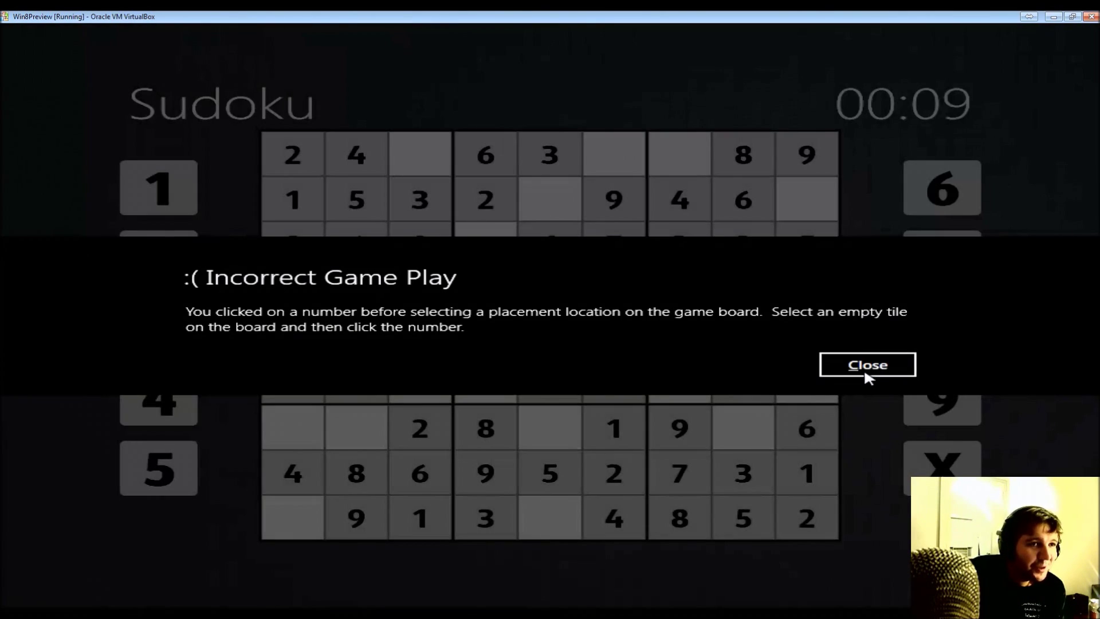
{"action": "left_click", "coordinate": [827, 368]}
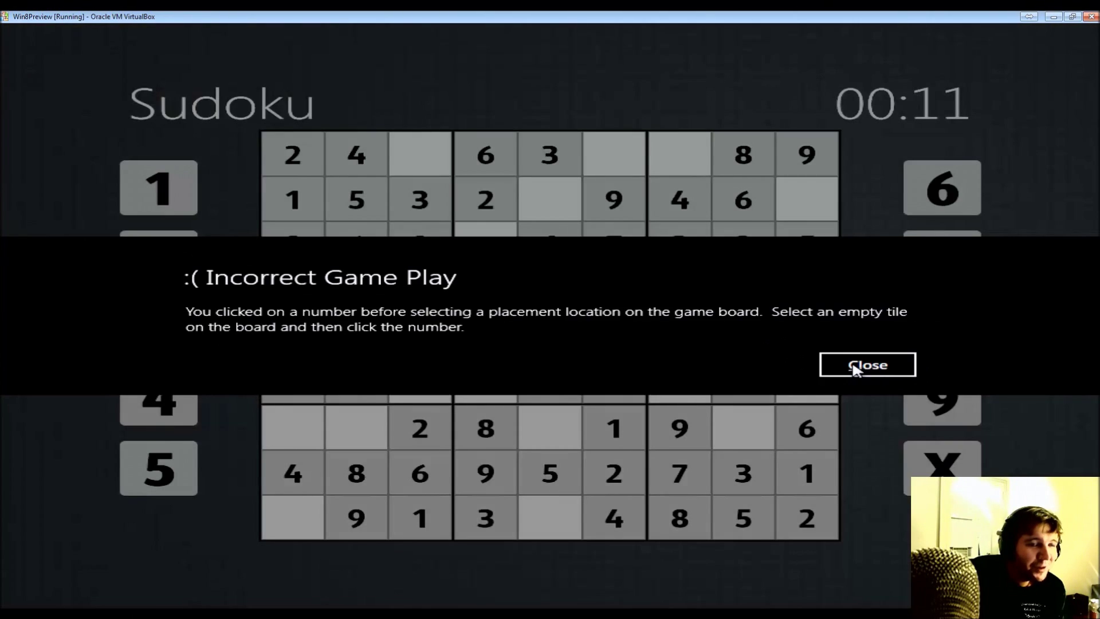
{"action": "left_click", "coordinate": [859, 369]}
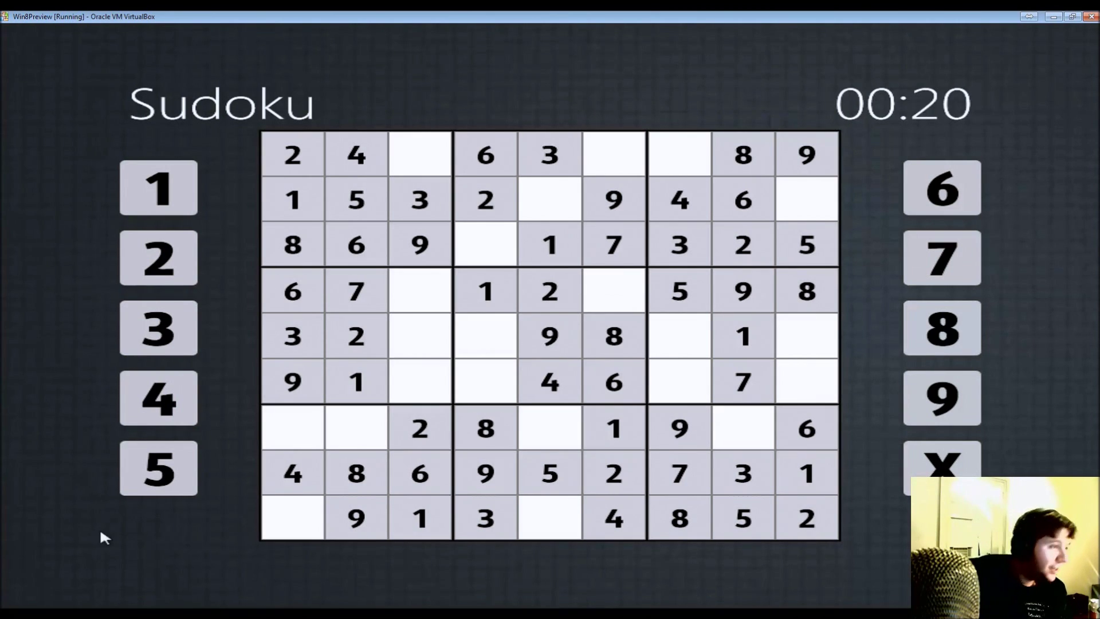
- Toggle Sudoku's app bar, then switch from the game back to the Windows desktop
{"action": "right_click", "coordinate": [80, 431]}
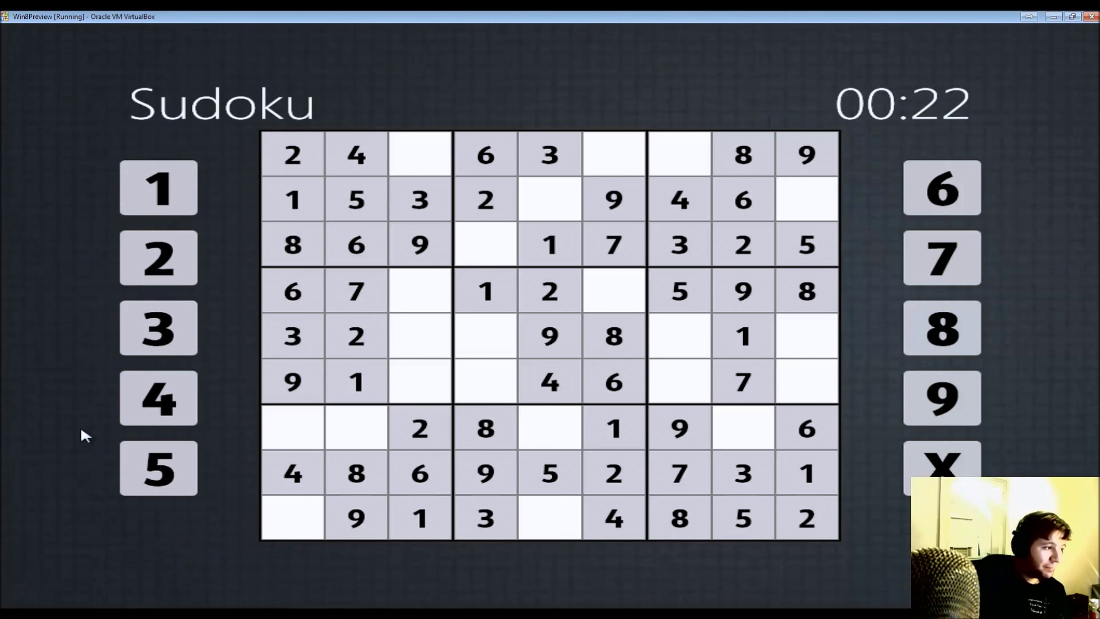
{"action": "right_click", "coordinate": [82, 428]}
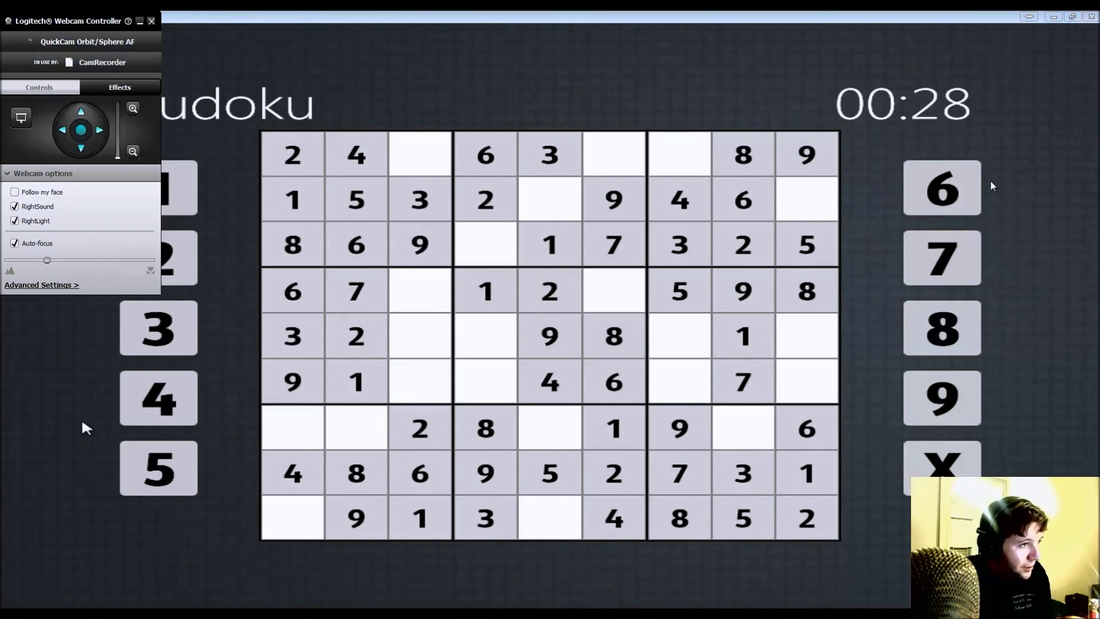
{"action": "key", "text": "alt+Tab"}
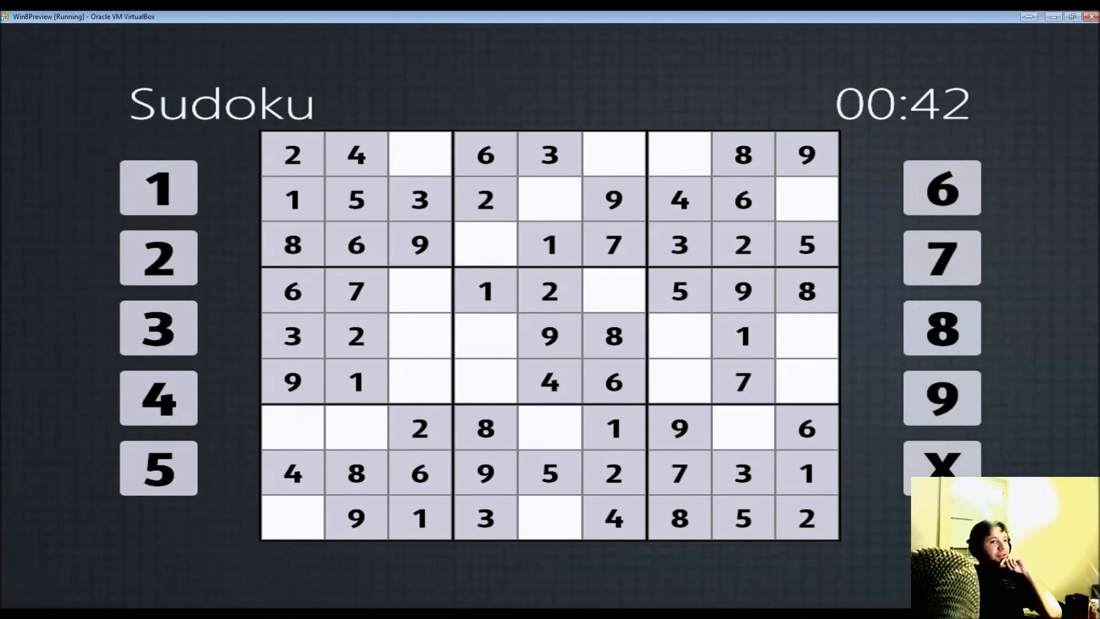
{"action": "right_click", "coordinate": [909, 239]}
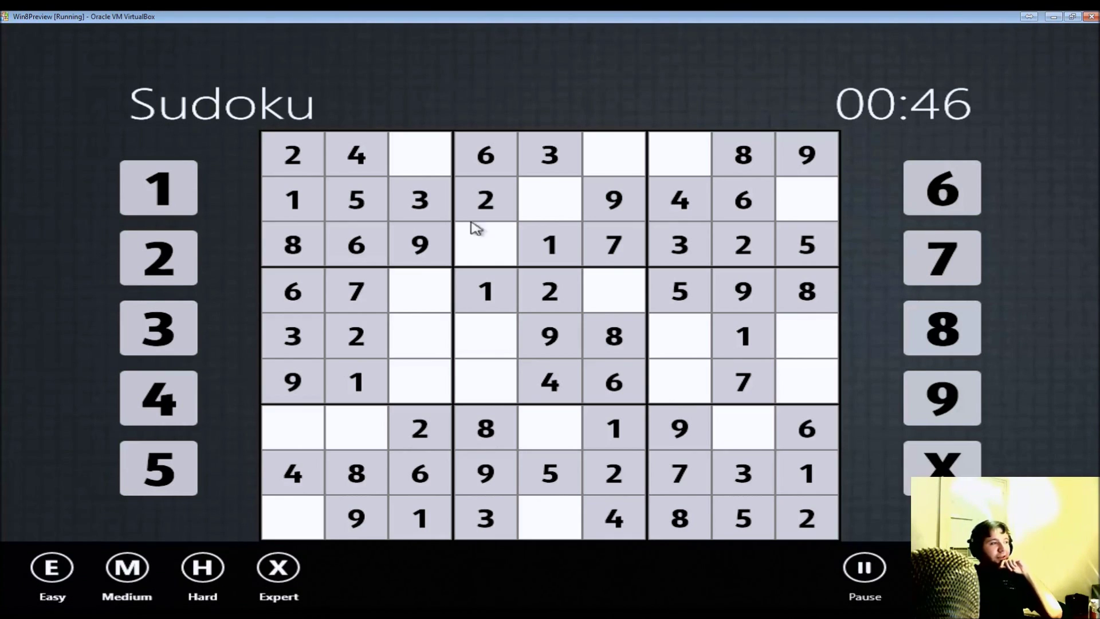
{"action": "left_click", "coordinate": [6, 326]}
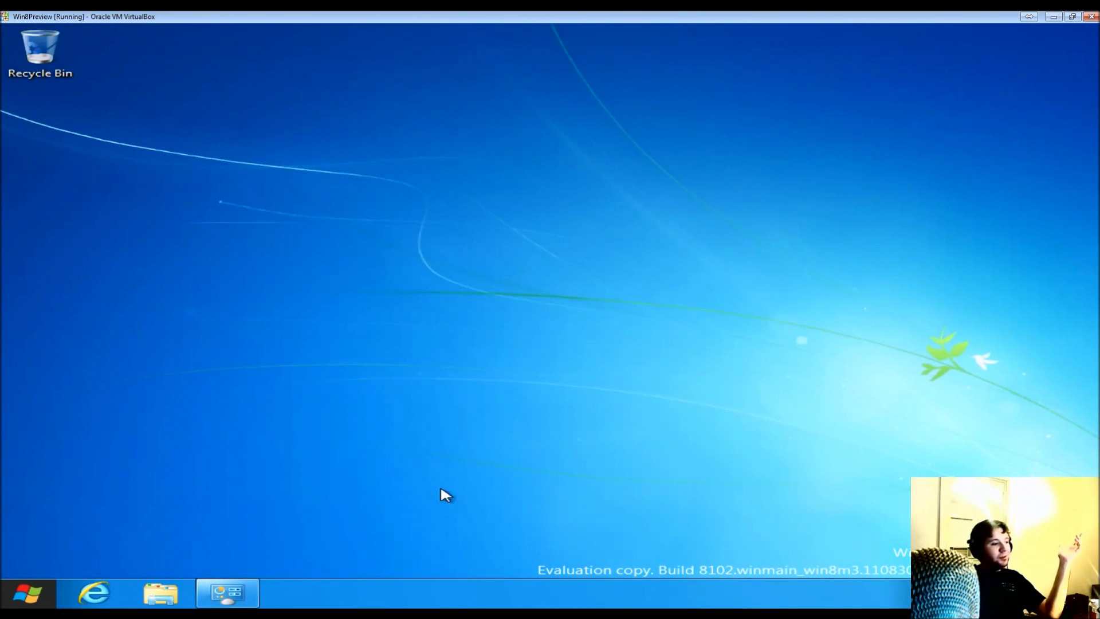
- Glance at Libraries in Explorer, close that window, and bring up Control Panel from the taskbar
{"action": "left_click", "coordinate": [160, 593]}
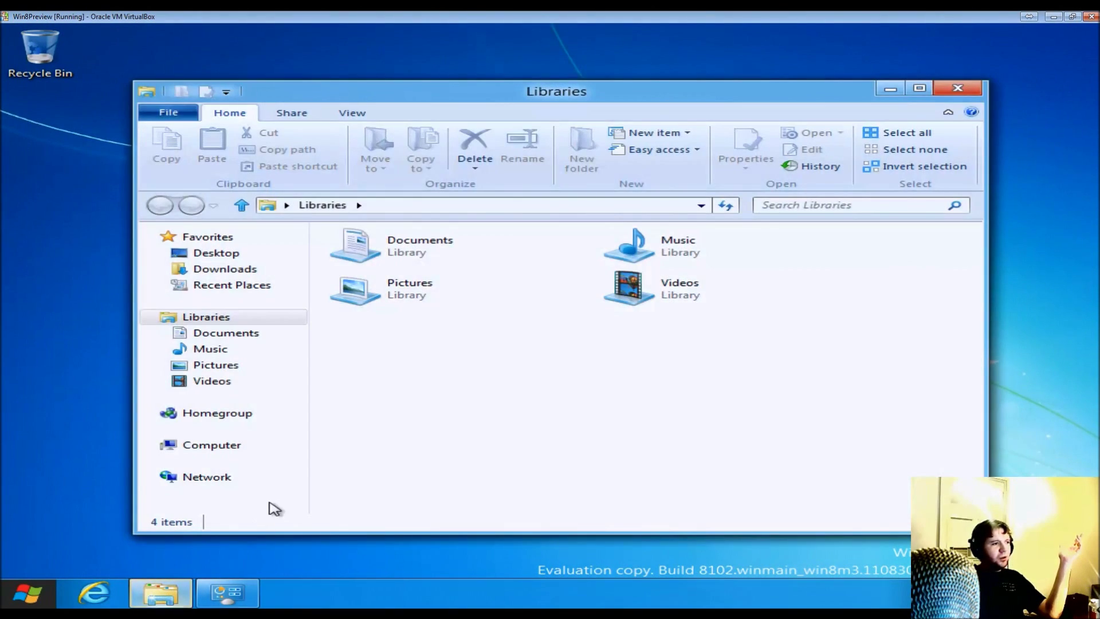
{"action": "left_click", "coordinate": [970, 85]}
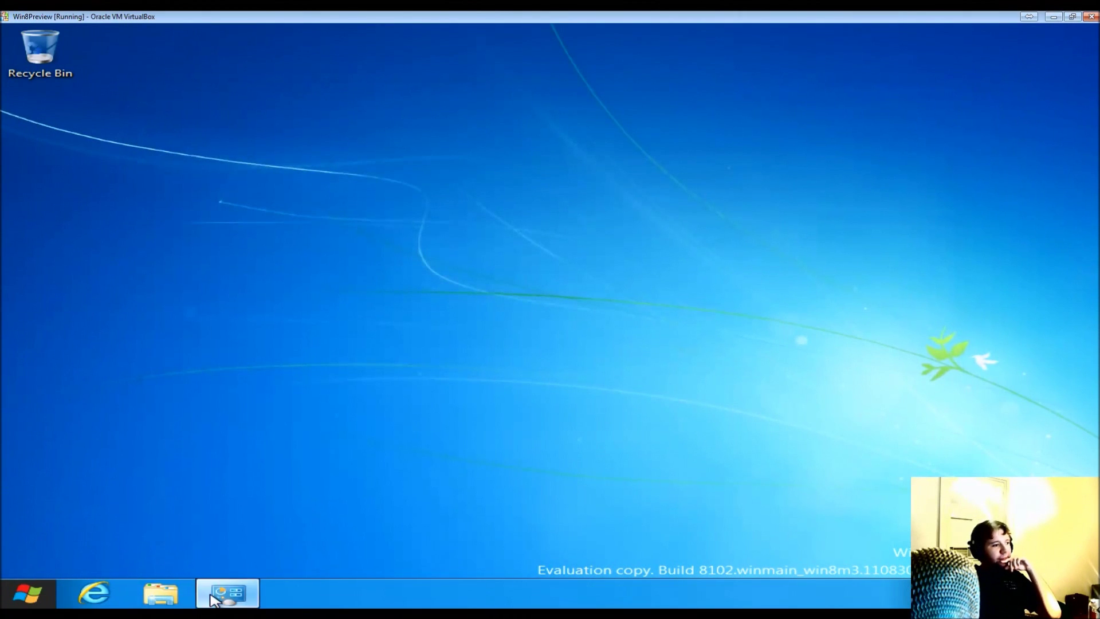
{"action": "left_click", "coordinate": [227, 592]}
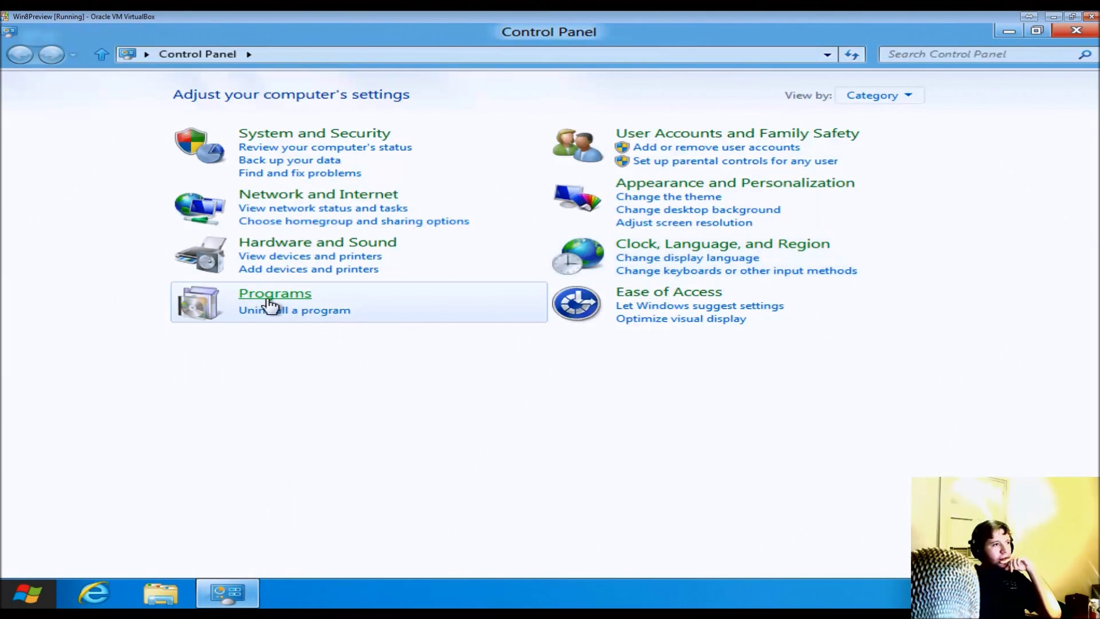
- Browse Programs and Features and the Windows Features list, cancel without changes, and close Control Panel
{"action": "left_click", "coordinate": [275, 299]}
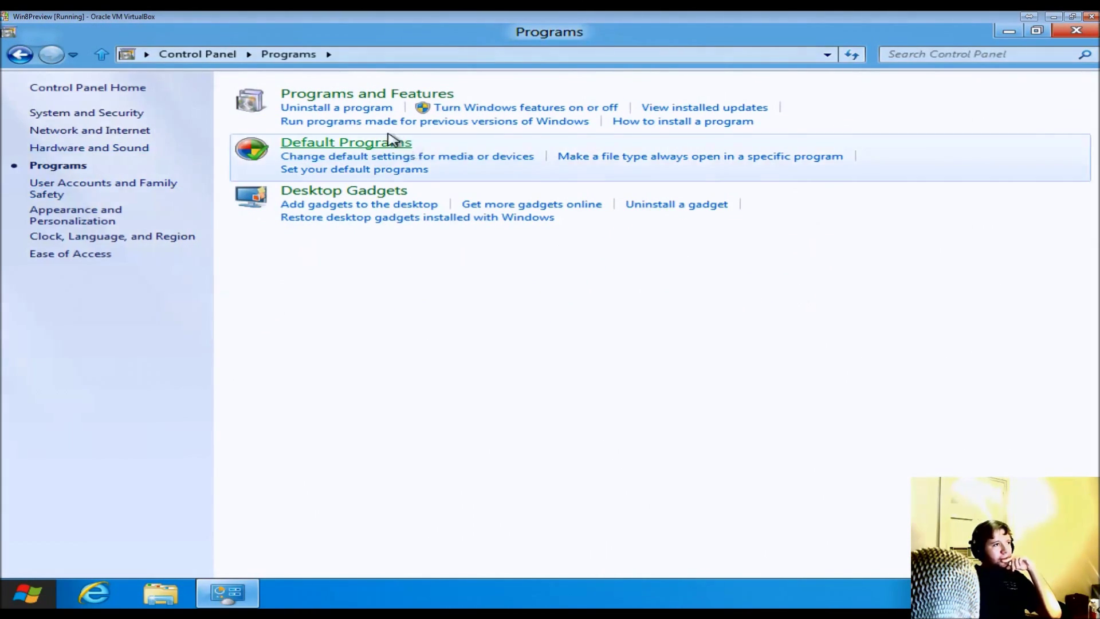
{"action": "left_click", "coordinate": [392, 96]}
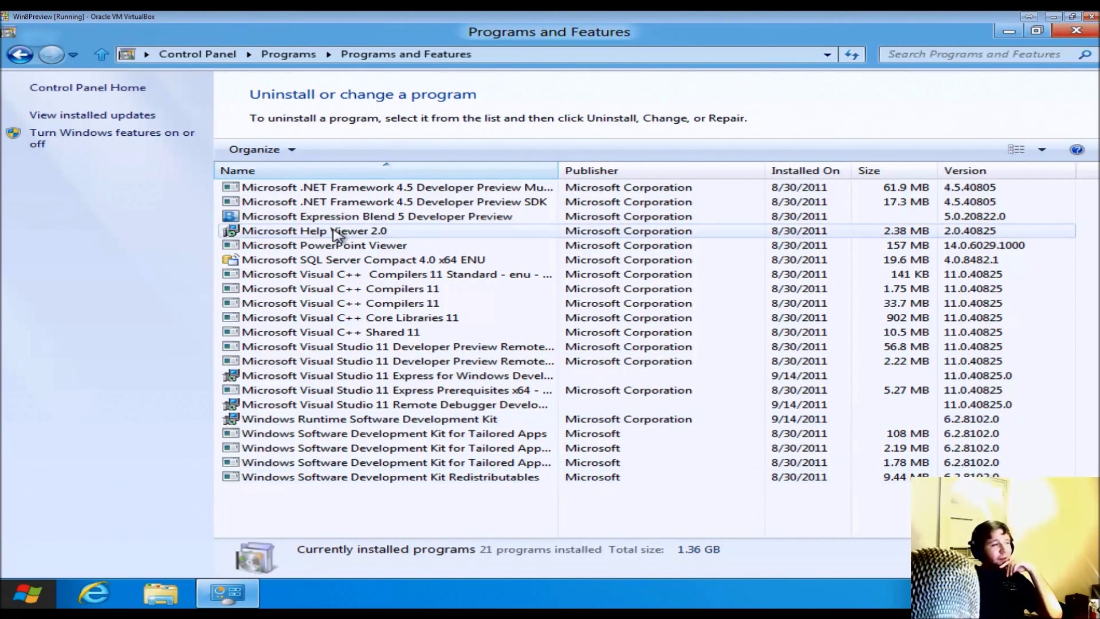
{"action": "left_click", "coordinate": [117, 136]}
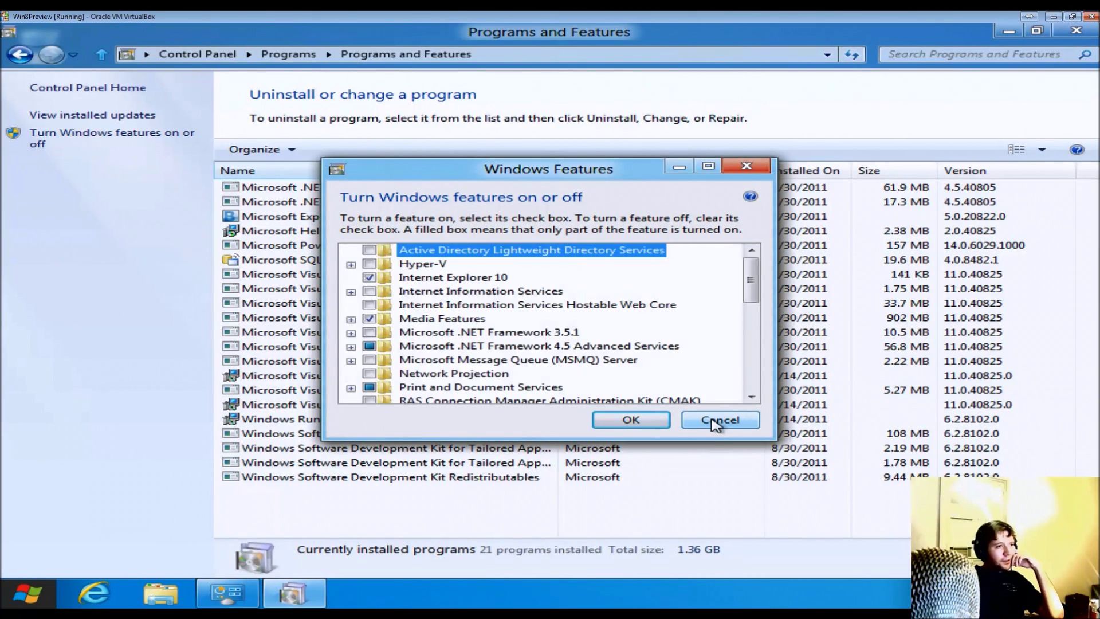
{"action": "left_click_drag", "start_coordinate": [750, 284], "coordinate": [751, 401]}
{"action": "left_click", "coordinate": [716, 419]}
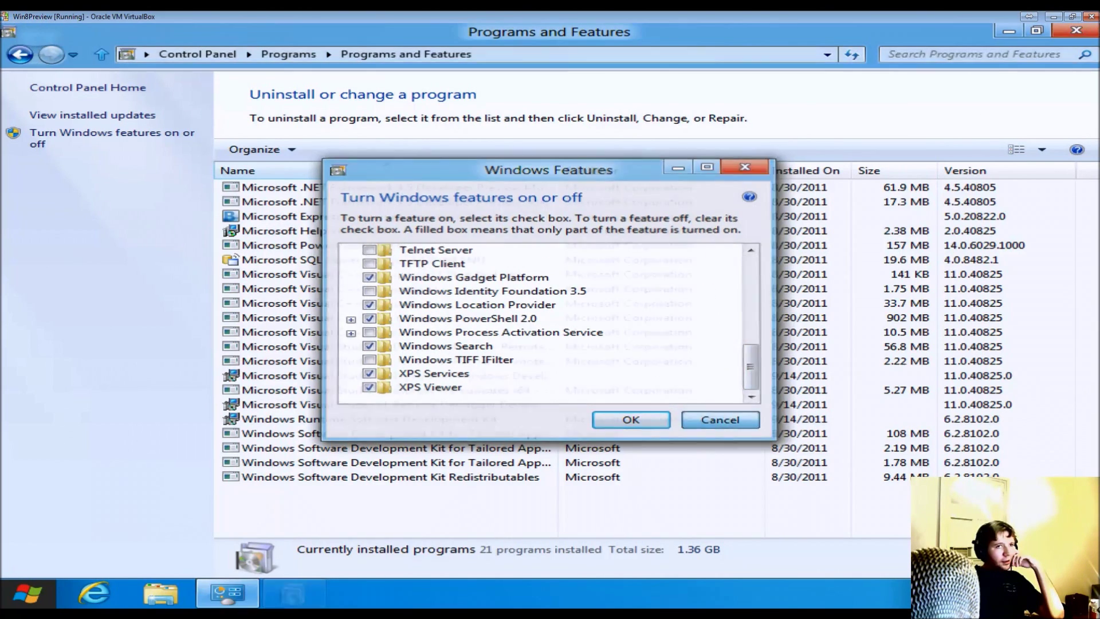
{"action": "left_click", "coordinate": [1077, 30]}
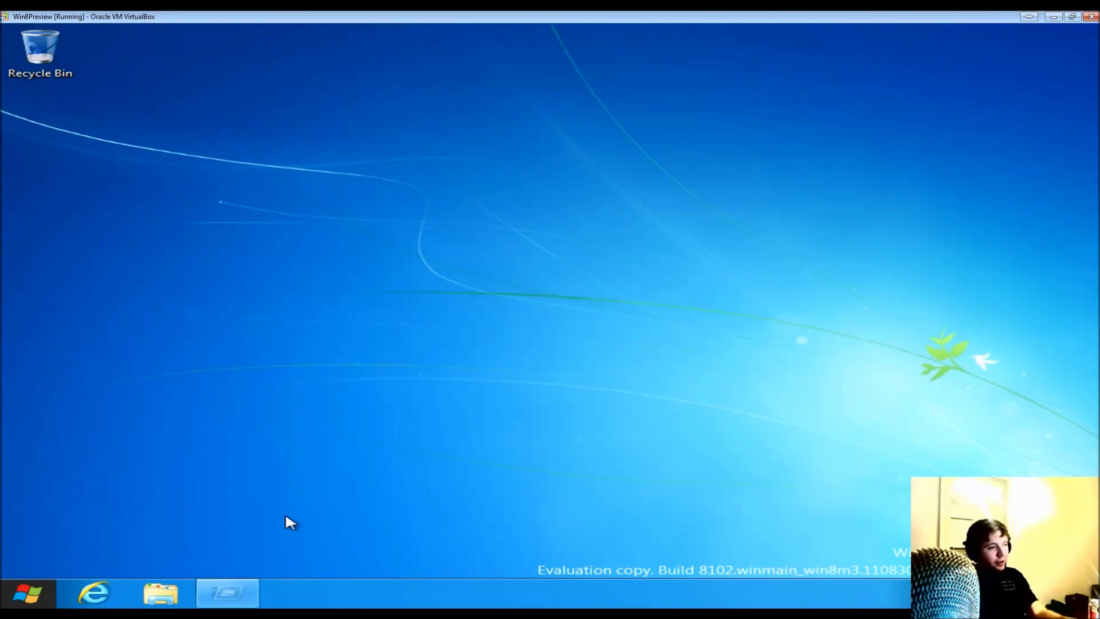
- Try running regedit.msc from the Run box and dismiss the cannot-find error
{"action": "key", "text": "super+r"}
{"action": "type", "text": "regedit.msc"}
{"action": "key", "text": "Return"}
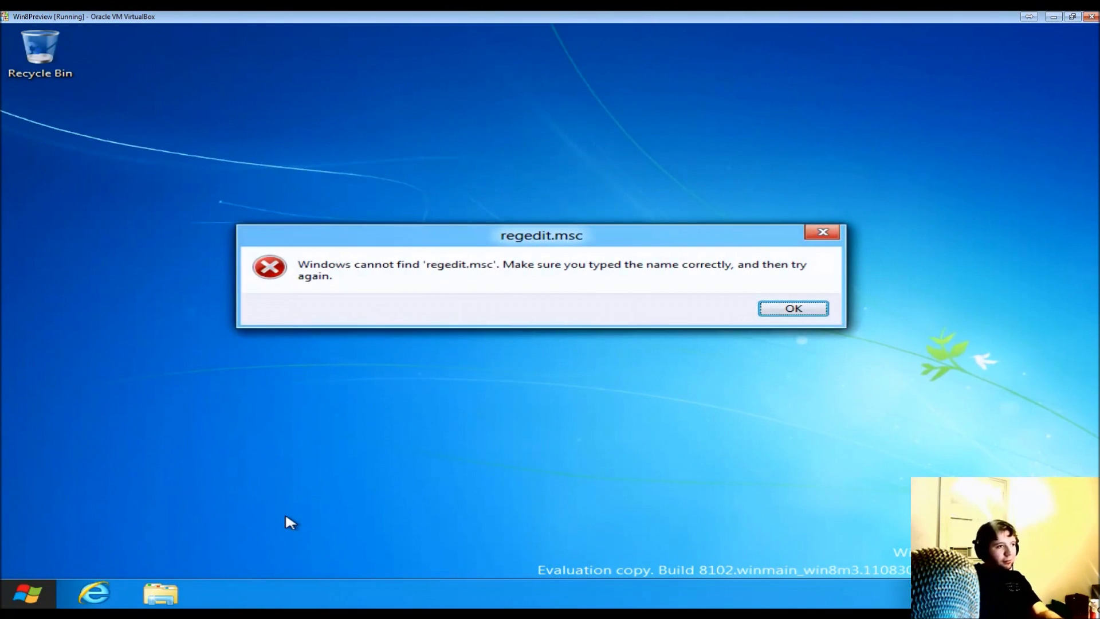
{"action": "left_click", "coordinate": [817, 309]}
- Run regedit instead and approve its User Account Control prompt
{"action": "type", "text": "regedit"}
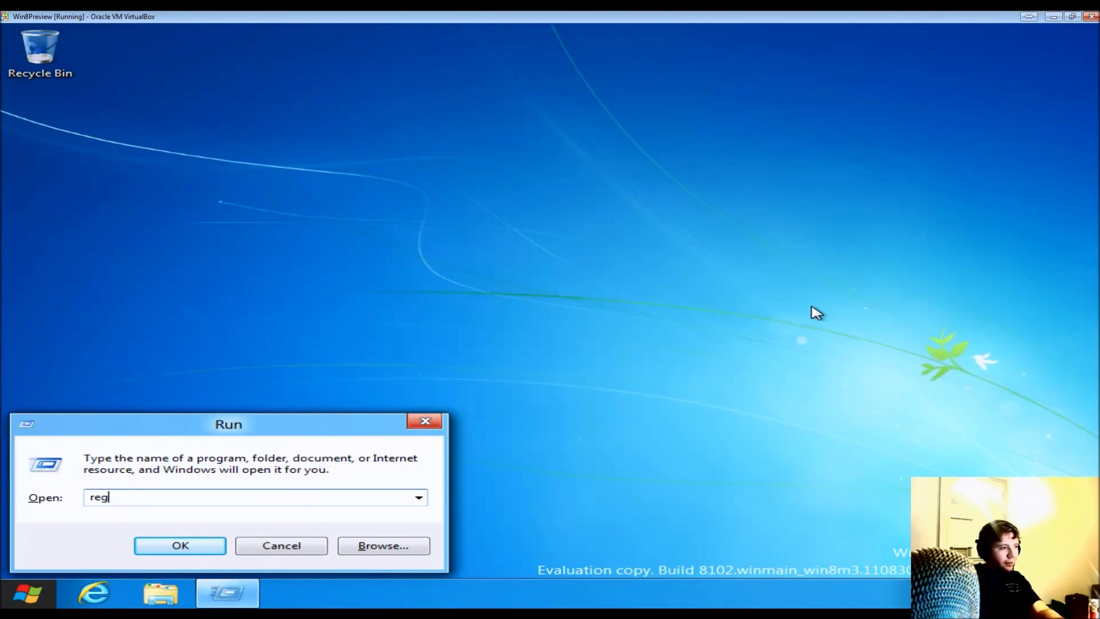
{"action": "key", "text": "Return"}
{"action": "key", "text": "Left"}
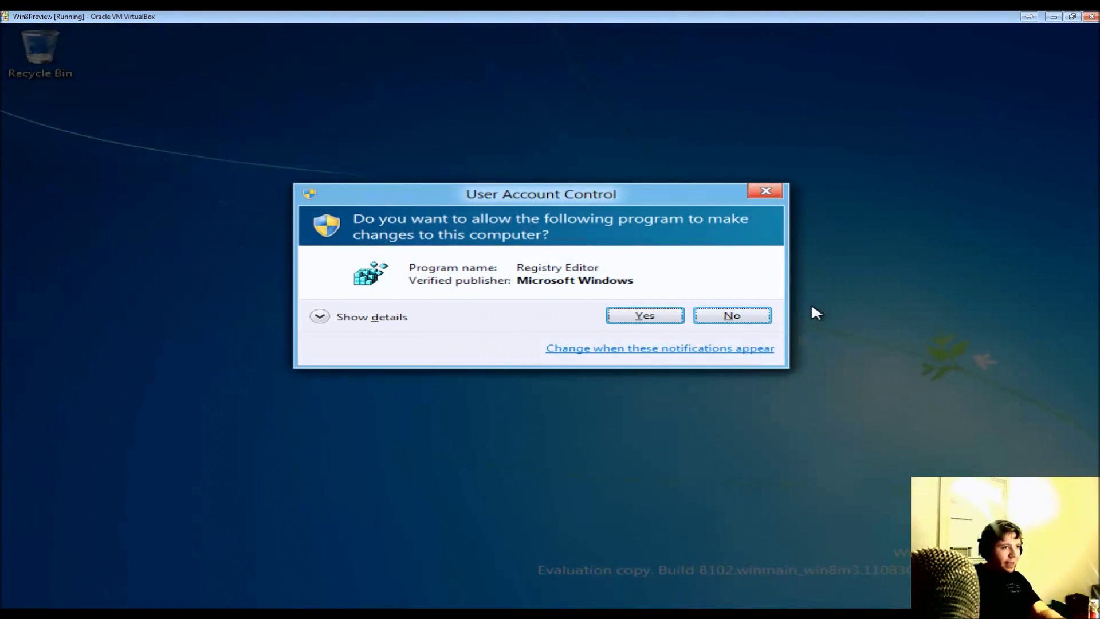
{"action": "key", "text": "Return"}
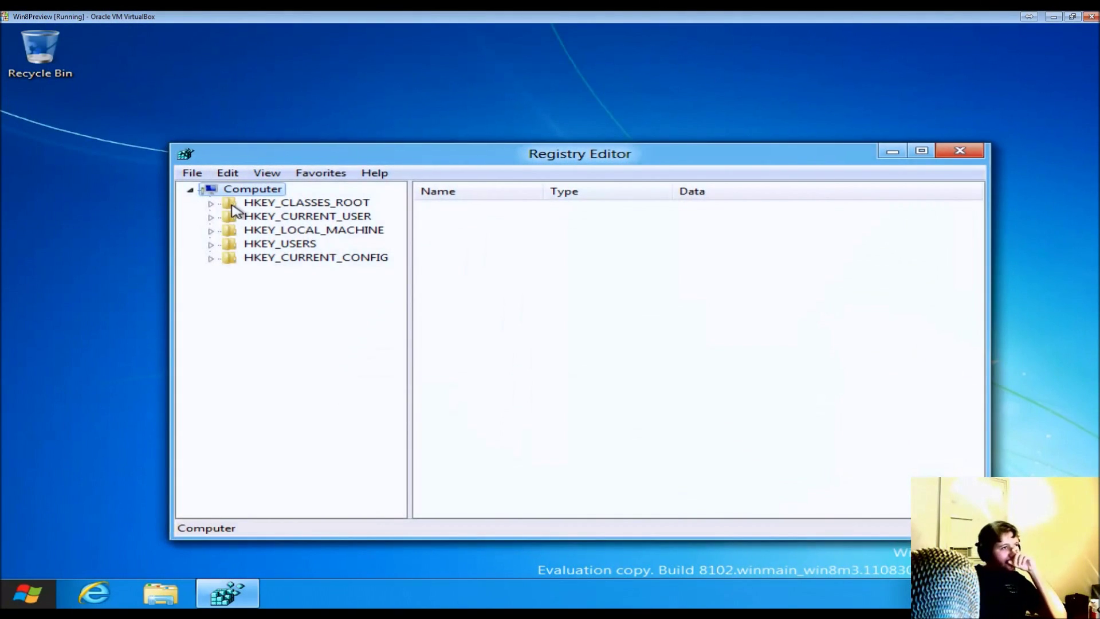
- Explore the HKLM\SYSTEM control sets, HKEY_CURRENT_USER and HKEY_CLASSES_ROOT, collapsing each again
{"action": "left_click", "coordinate": [212, 230]}
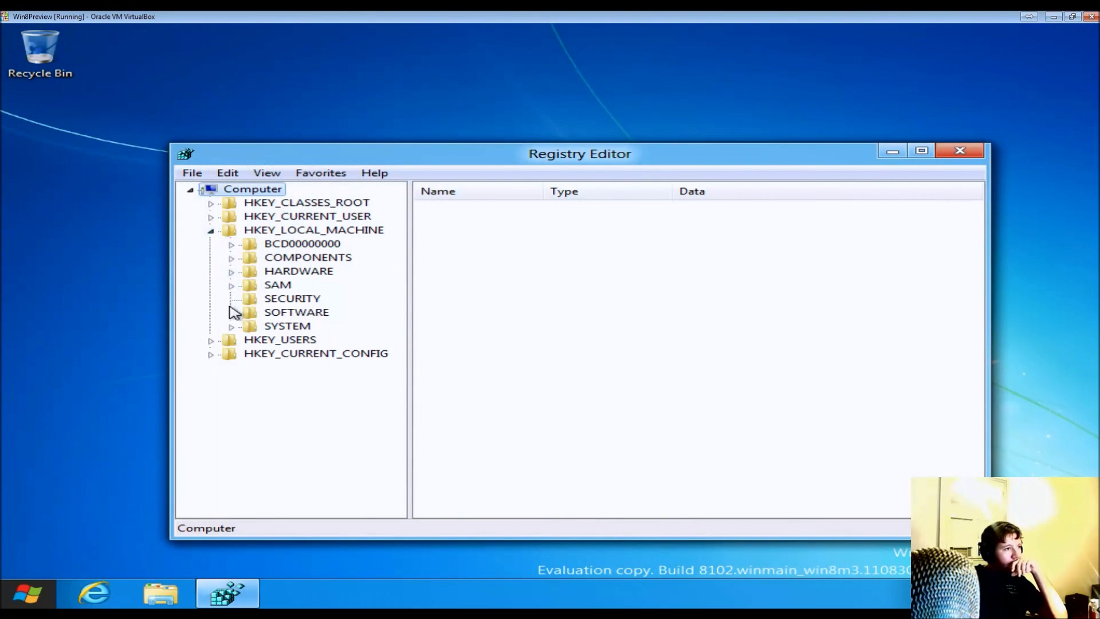
{"action": "left_click", "coordinate": [231, 326]}
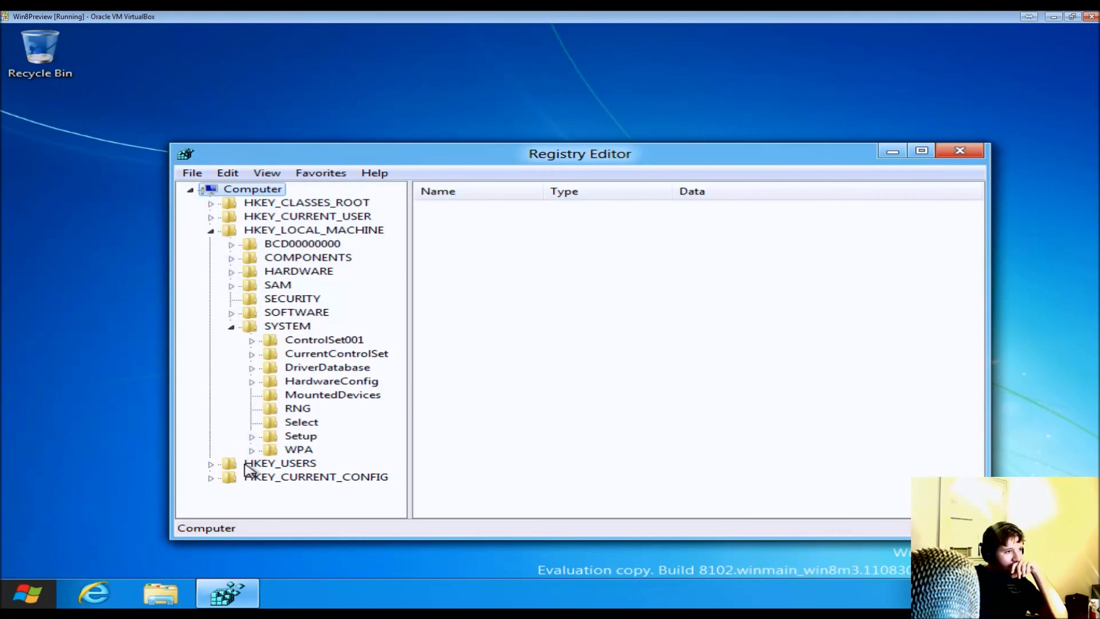
{"action": "left_click", "coordinate": [252, 354]}
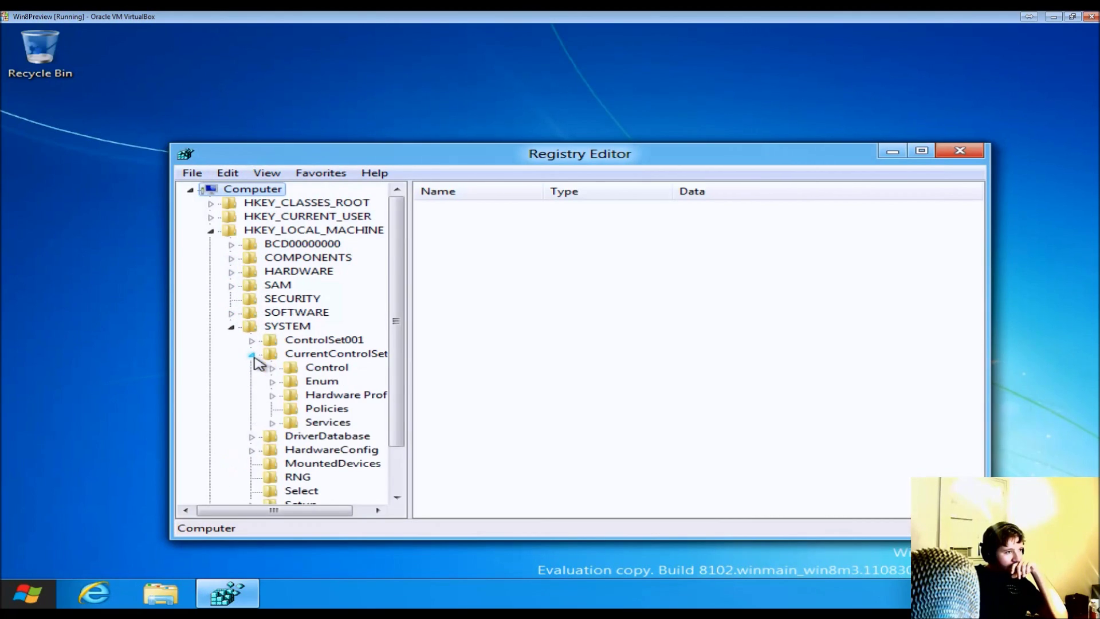
{"action": "left_click", "coordinate": [252, 354]}
{"action": "left_click", "coordinate": [251, 340]}
{"action": "left_click", "coordinate": [251, 341]}
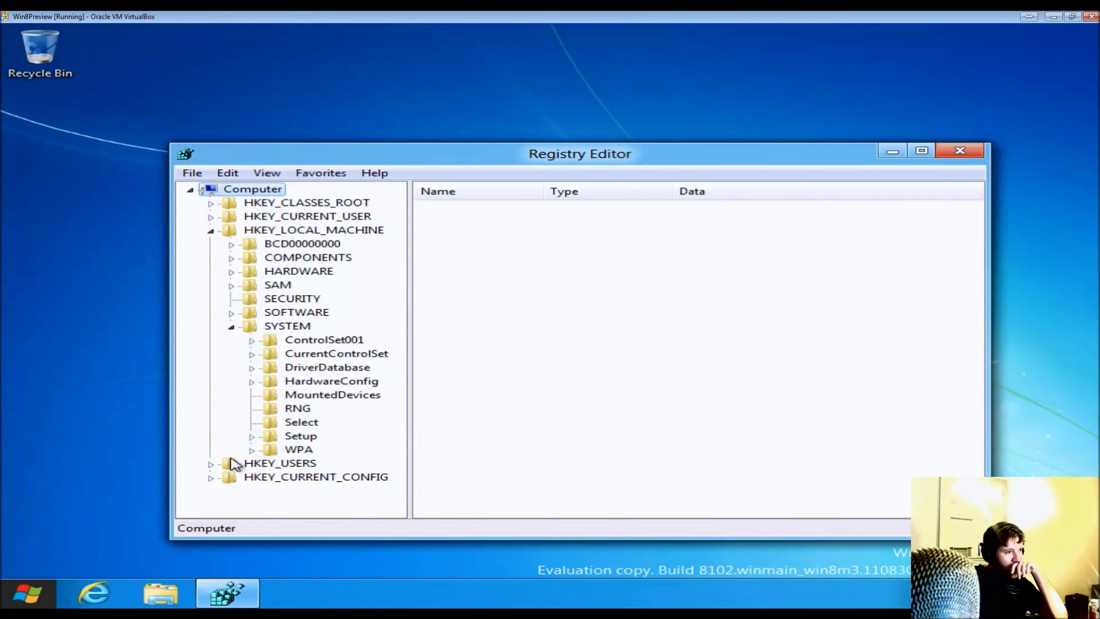
{"action": "left_click", "coordinate": [211, 217]}
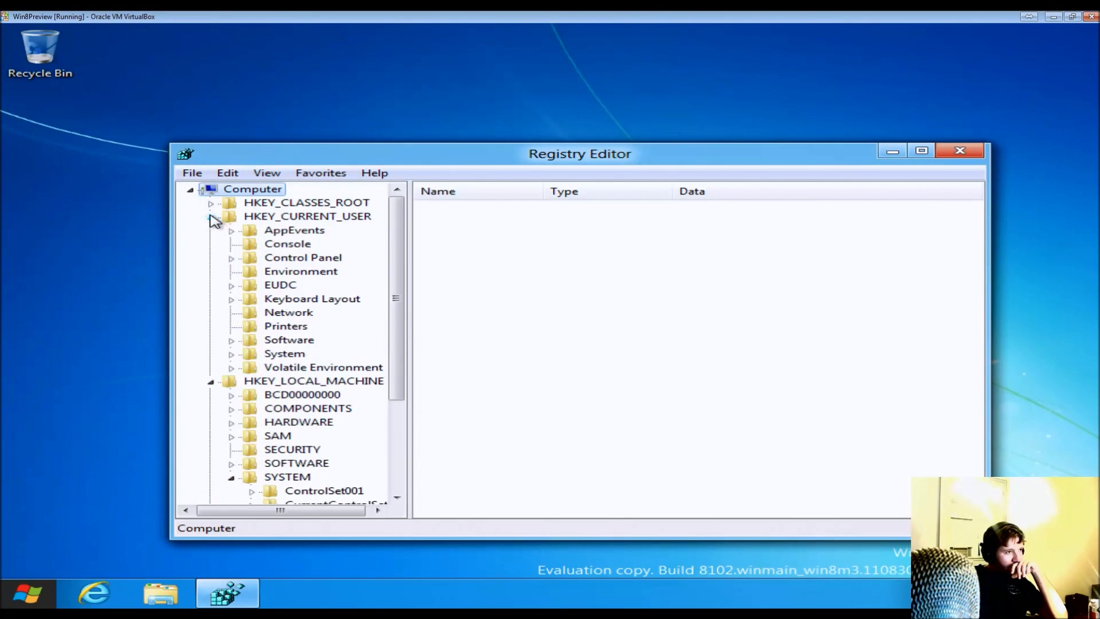
{"action": "left_click", "coordinate": [211, 218]}
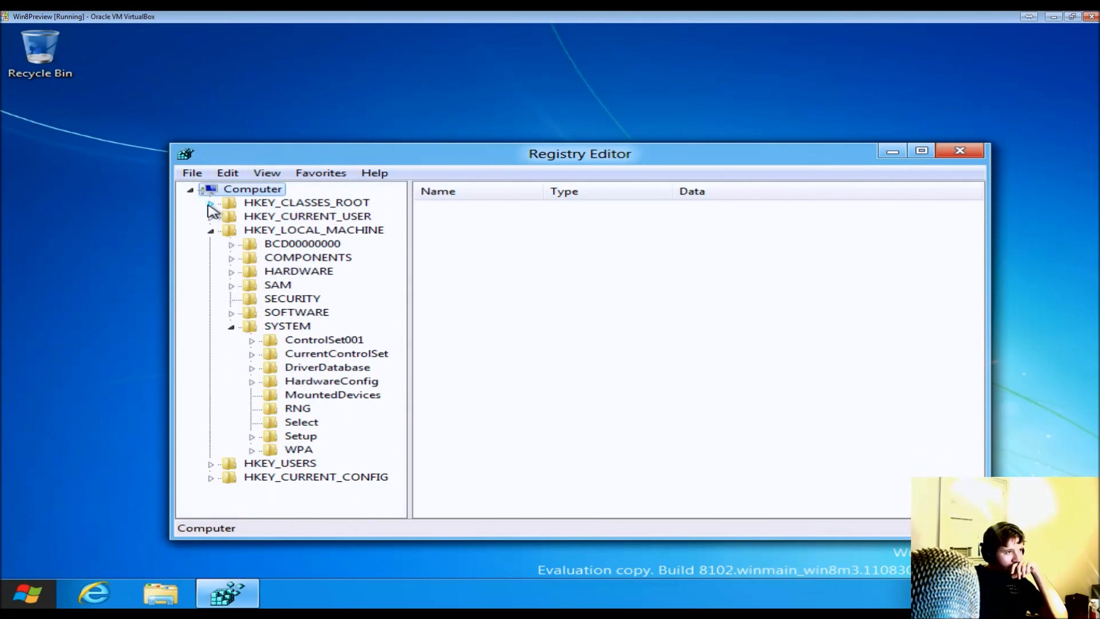
{"action": "left_click", "coordinate": [210, 205]}
{"action": "left_click", "coordinate": [210, 190]}
- Expand HKEY_CURRENT_USER\Software\Microsoft\Windows NT down to its CurrentVersion key
{"action": "left_click", "coordinate": [211, 216]}
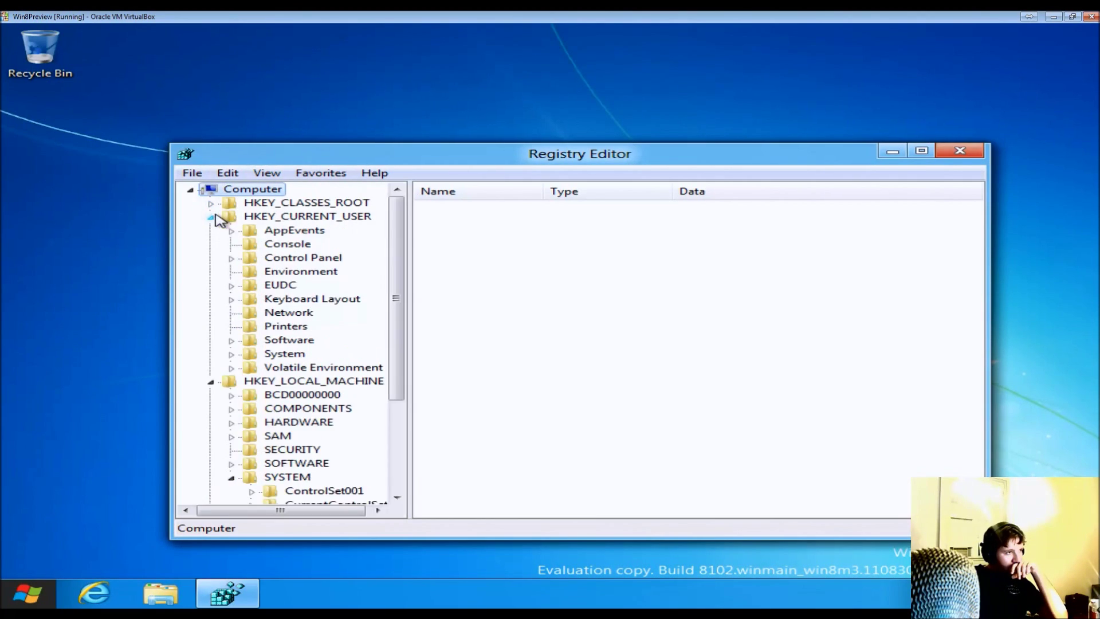
{"action": "left_click", "coordinate": [231, 341]}
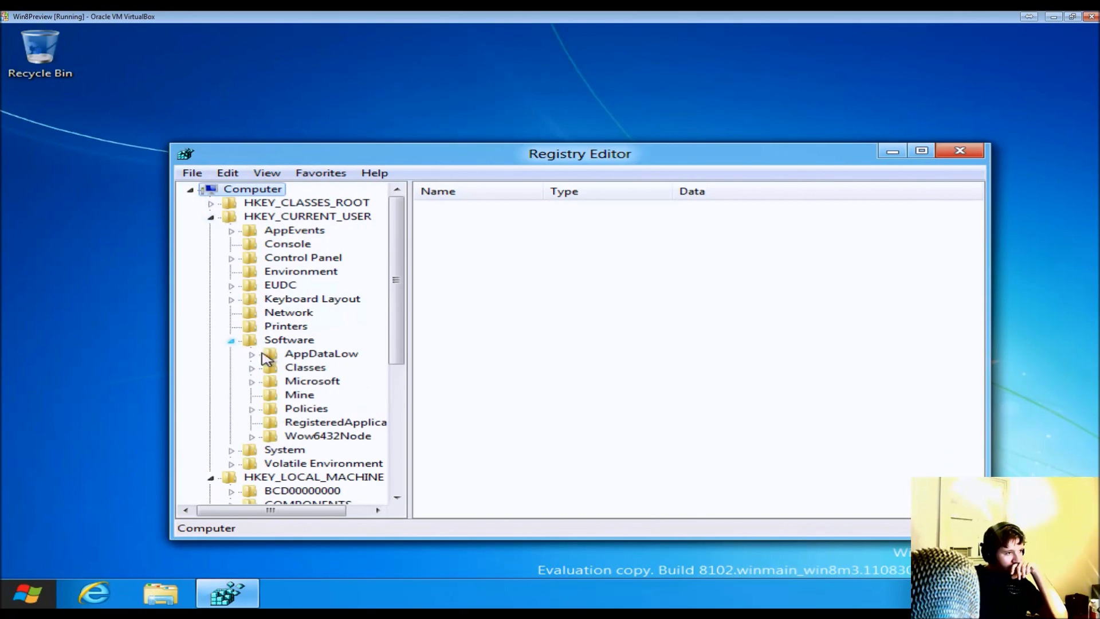
{"action": "left_click", "coordinate": [252, 382]}
{"action": "scroll", "coordinate": [294, 371], "scroll_direction": "down", "scroll_amount": 10}
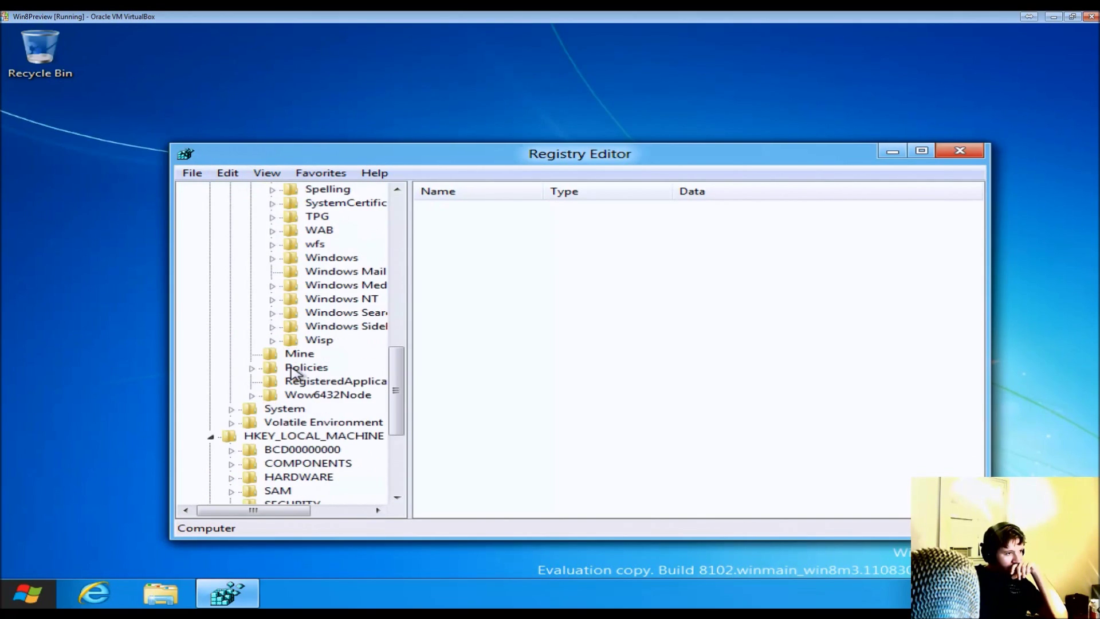
{"action": "scroll", "coordinate": [293, 372], "scroll_direction": "up", "scroll_amount": 1}
{"action": "left_click", "coordinate": [372, 341]}
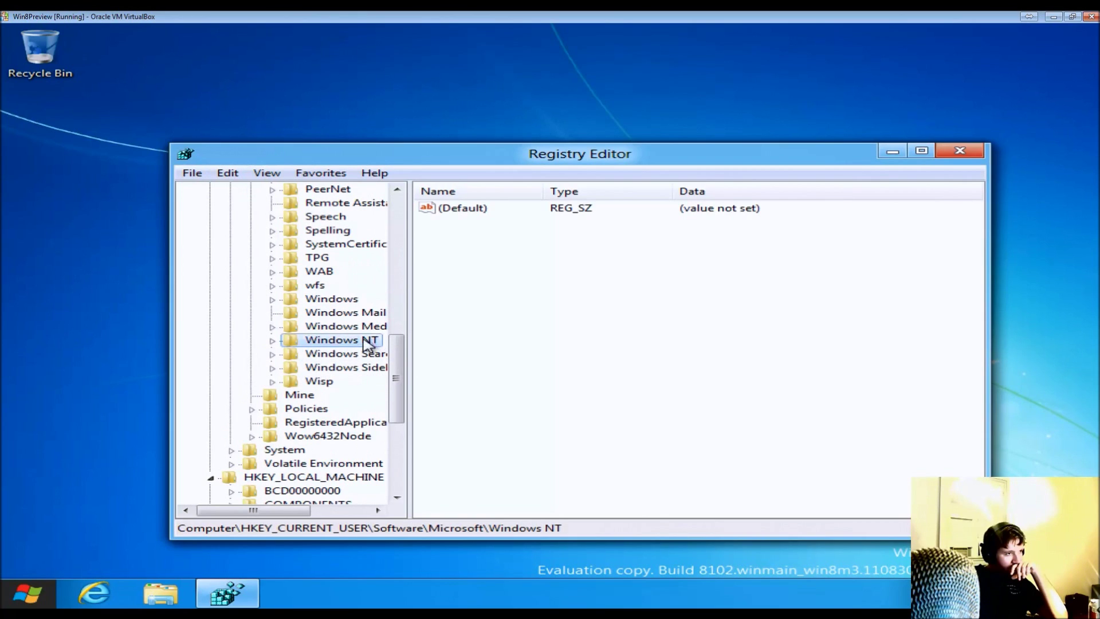
{"action": "left_click", "coordinate": [273, 340]}
{"action": "left_click", "coordinate": [305, 356]}
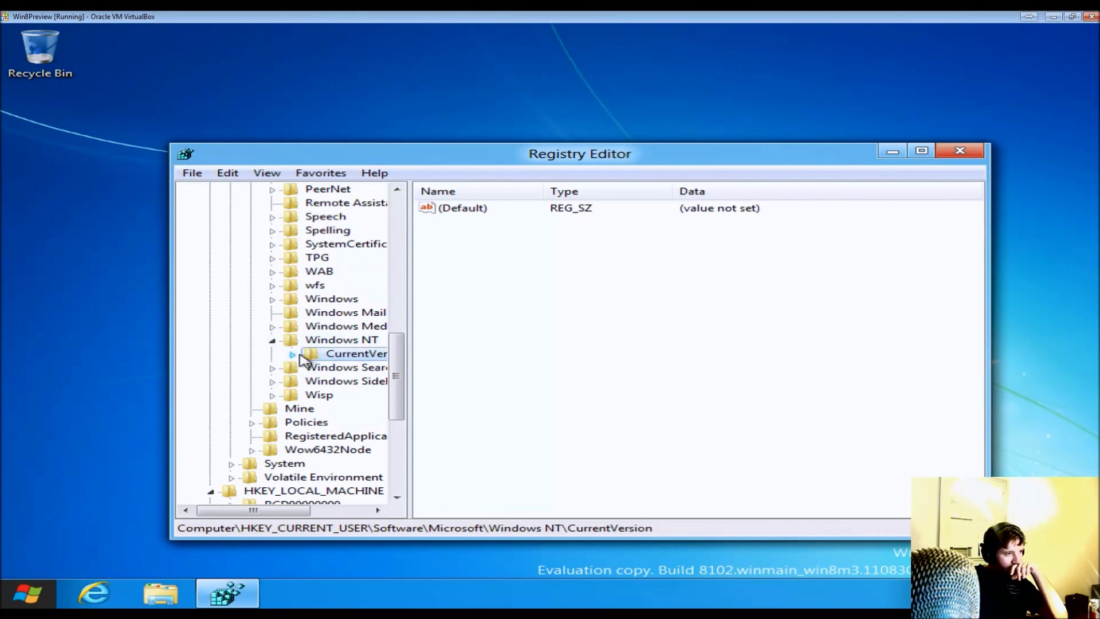
{"action": "left_click", "coordinate": [298, 356]}
- View the values of the Devices, PeerNet, Windows and Winlogon keys under CurrentVersion
{"action": "left_click", "coordinate": [361, 367]}
{"action": "left_click", "coordinate": [365, 409]}
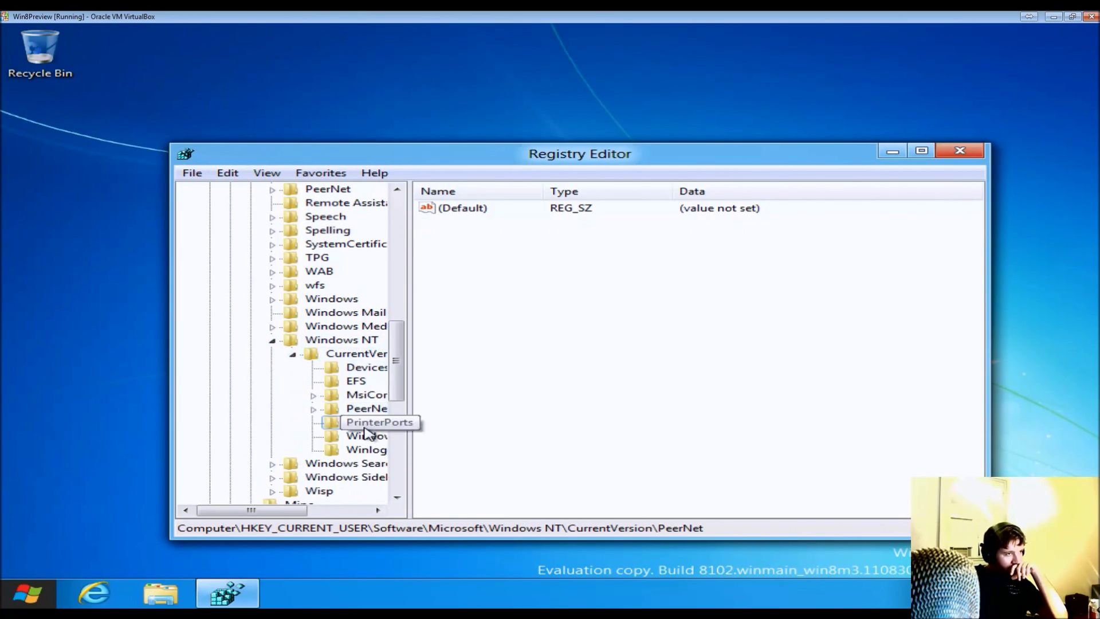
{"action": "left_click", "coordinate": [364, 435]}
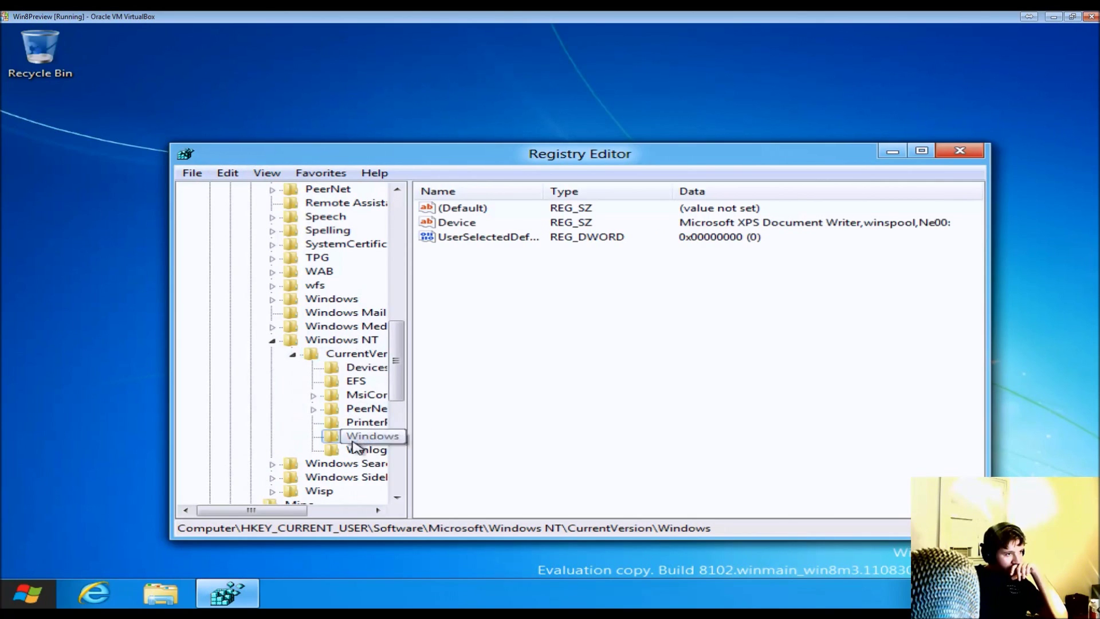
{"action": "left_click", "coordinate": [358, 449]}
{"action": "left_click", "coordinate": [363, 367]}
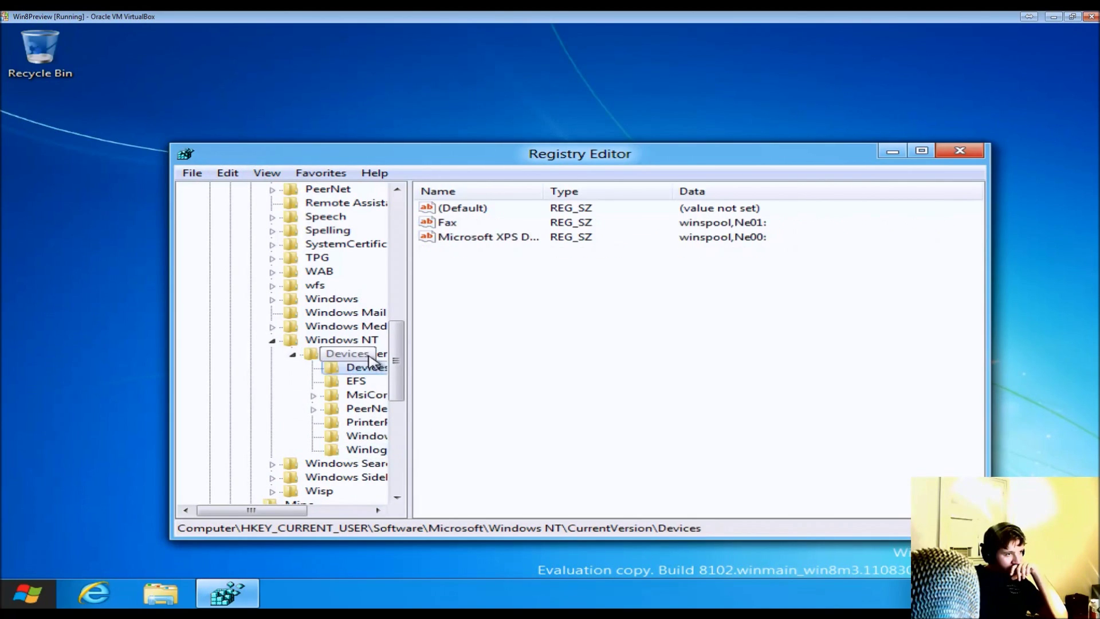
{"action": "left_click", "coordinate": [358, 354]}
{"action": "left_click", "coordinate": [365, 341]}
{"action": "scroll", "coordinate": [367, 346], "scroll_direction": "down", "scroll_amount": 7}
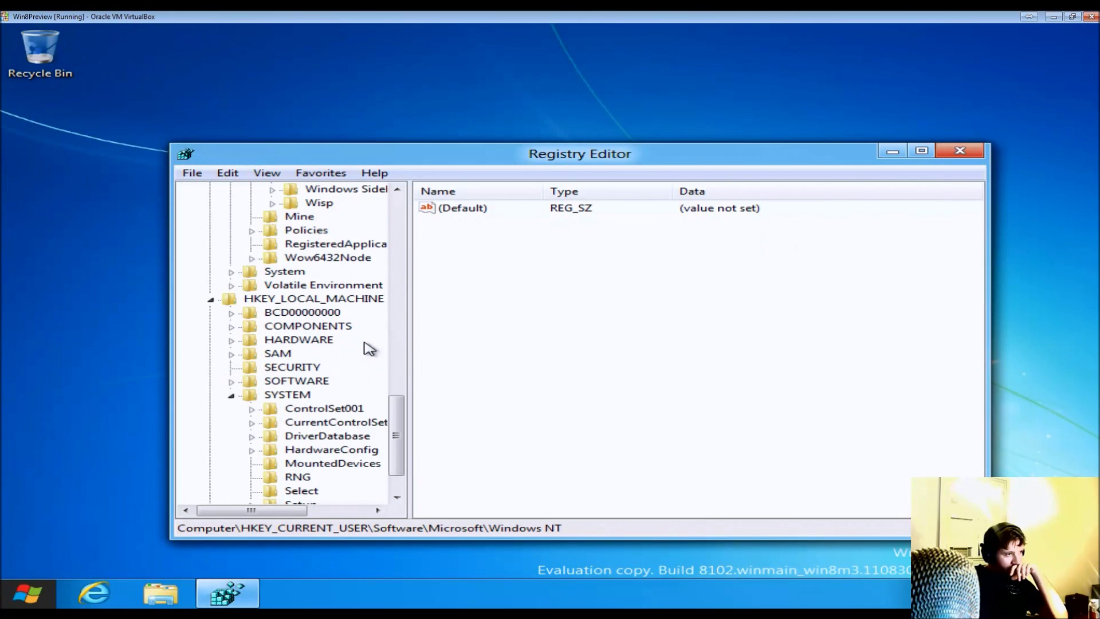
{"action": "scroll", "coordinate": [366, 347], "scroll_direction": "down", "scroll_amount": 2}
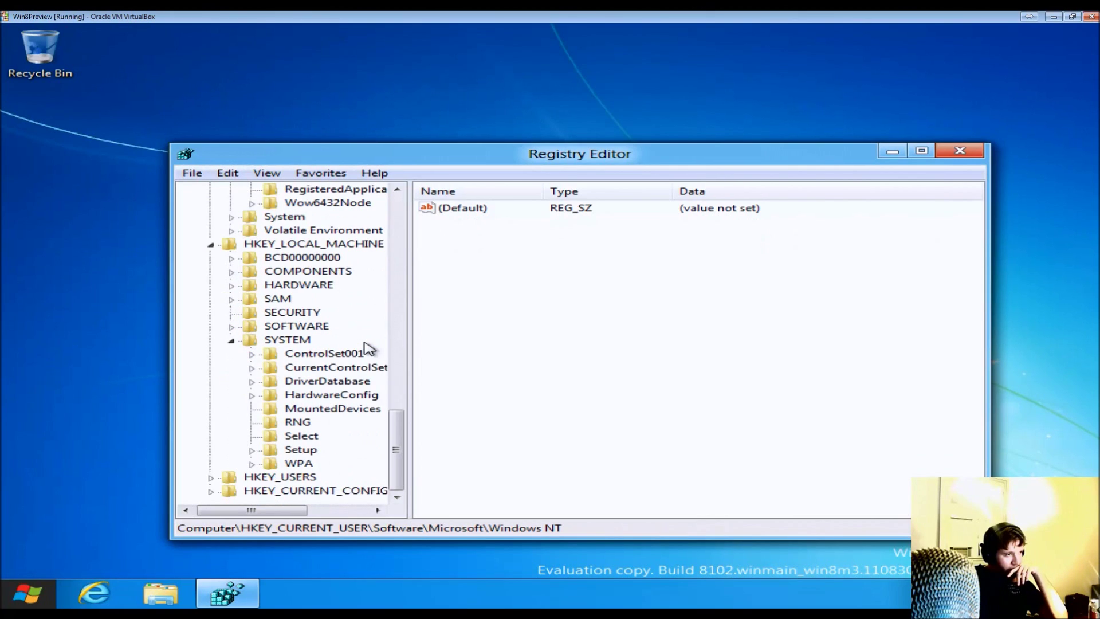
- Read HKLM\SOFTWARE\Microsoft\Windows NT\CurrentVersion values, then close Registry Editor
{"action": "left_click", "coordinate": [230, 327]}
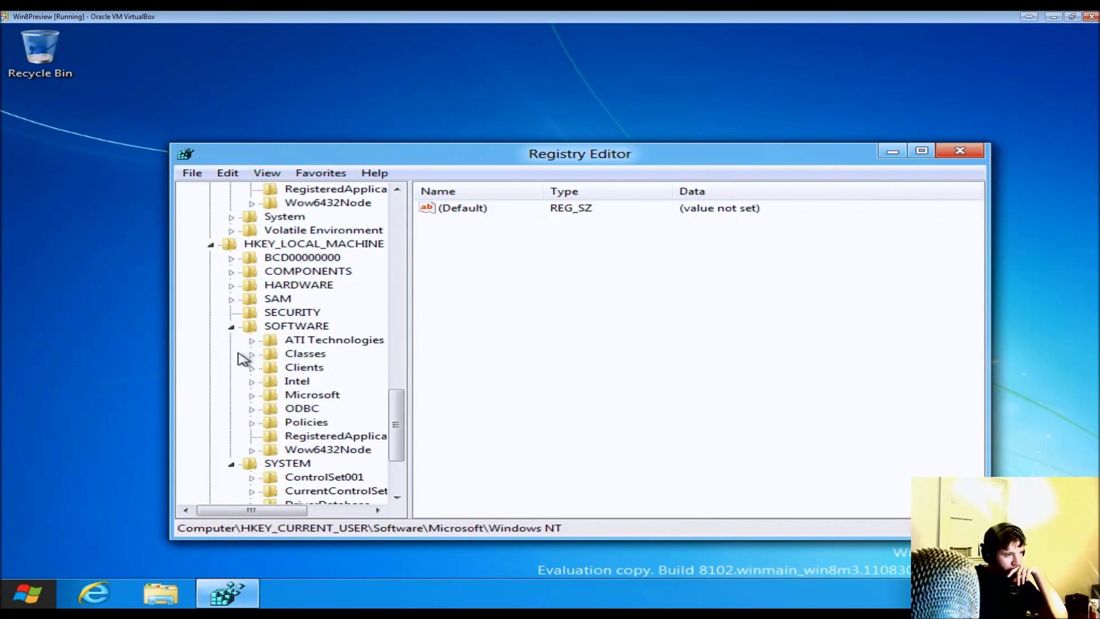
{"action": "left_click", "coordinate": [251, 395]}
{"action": "scroll", "coordinate": [252, 401], "scroll_direction": "down", "scroll_amount": 20}
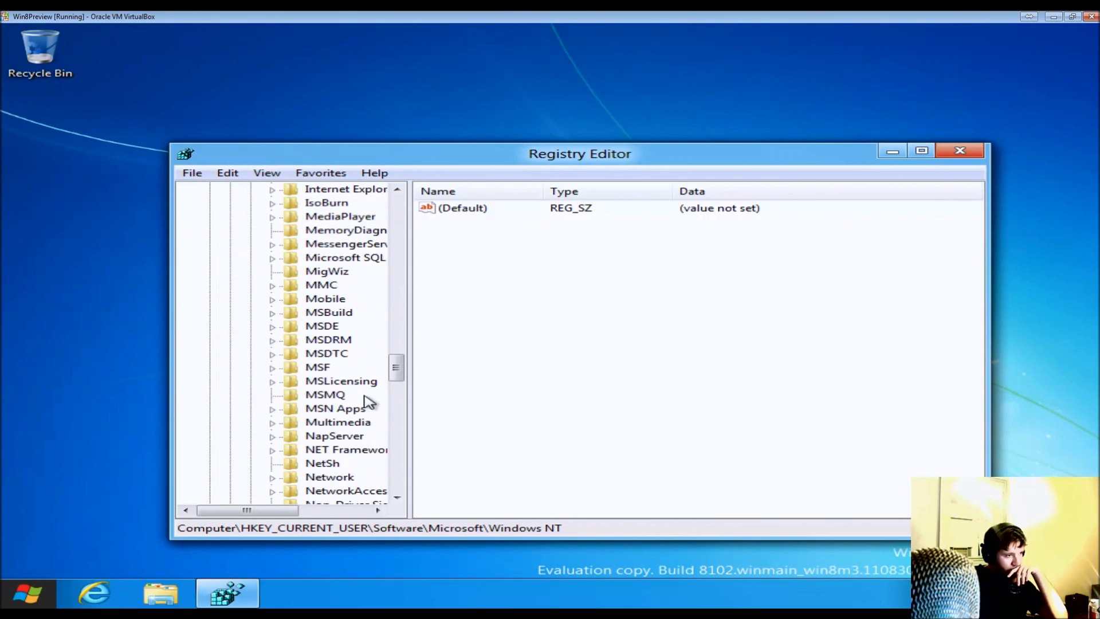
{"action": "scroll", "coordinate": [358, 408], "scroll_direction": "down", "scroll_amount": 11}
{"action": "scroll", "coordinate": [355, 401], "scroll_direction": "up", "scroll_amount": 3}
{"action": "left_click", "coordinate": [272, 367]}
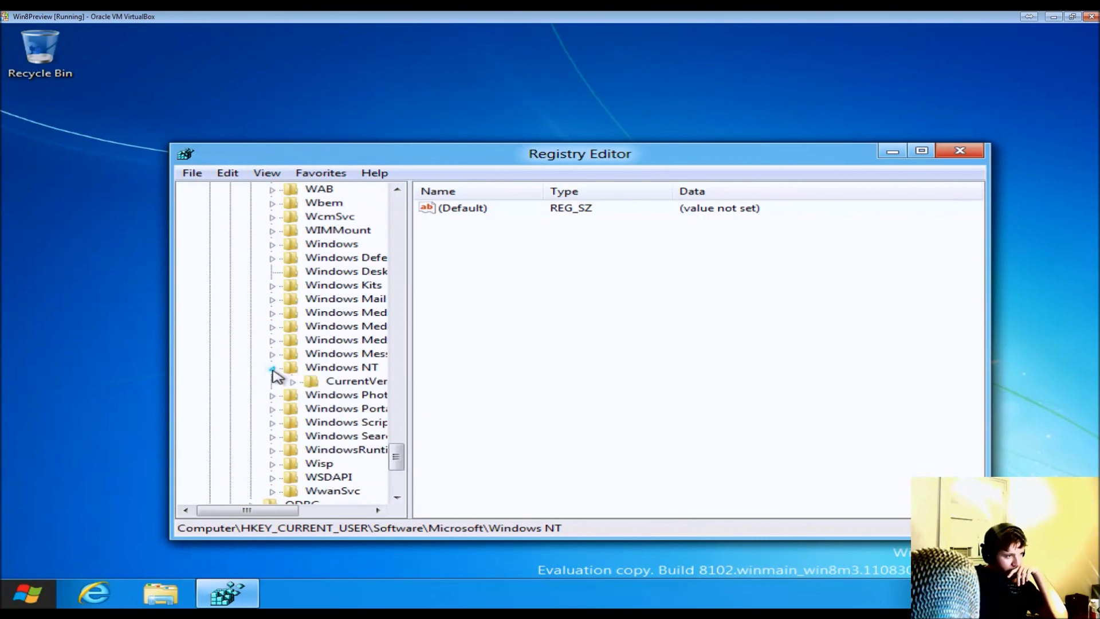
{"action": "left_click", "coordinate": [321, 383]}
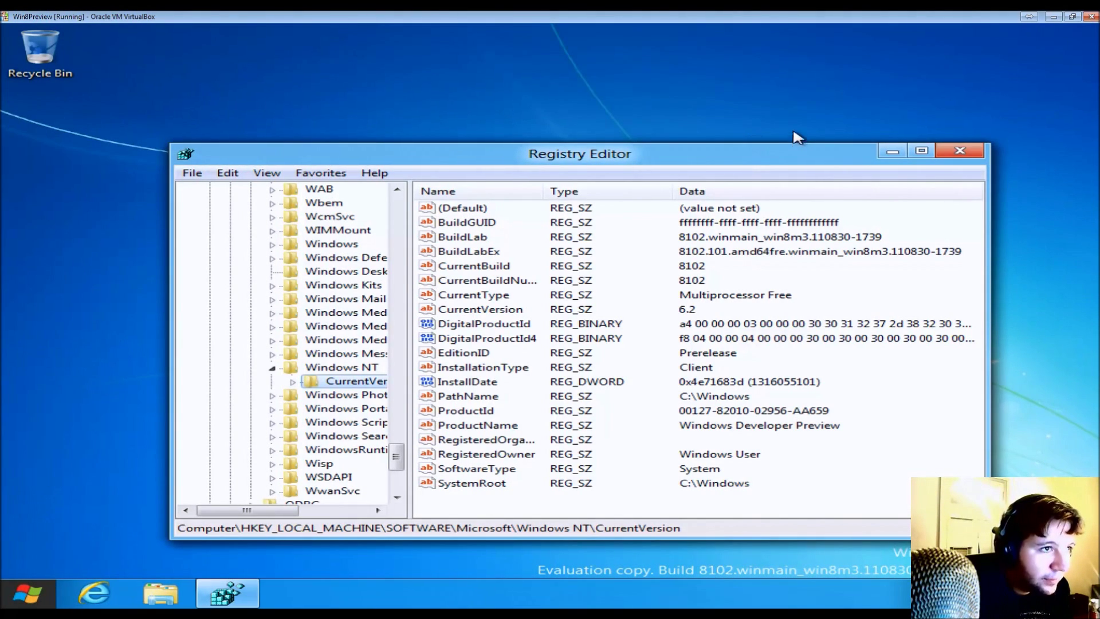
{"action": "left_click", "coordinate": [961, 154]}
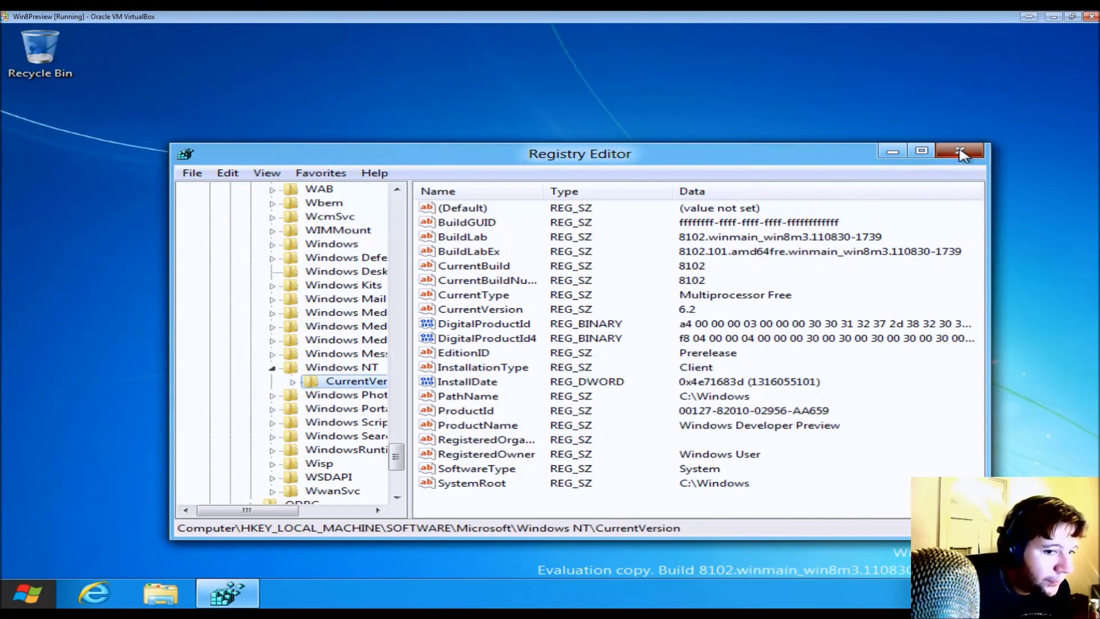
- Open the Search pane, scroll its app list, and switch to the Settings and Files categories
{"action": "mouse_move", "coordinate": [5, 604]}
{"action": "left_click", "coordinate": [88, 562]}
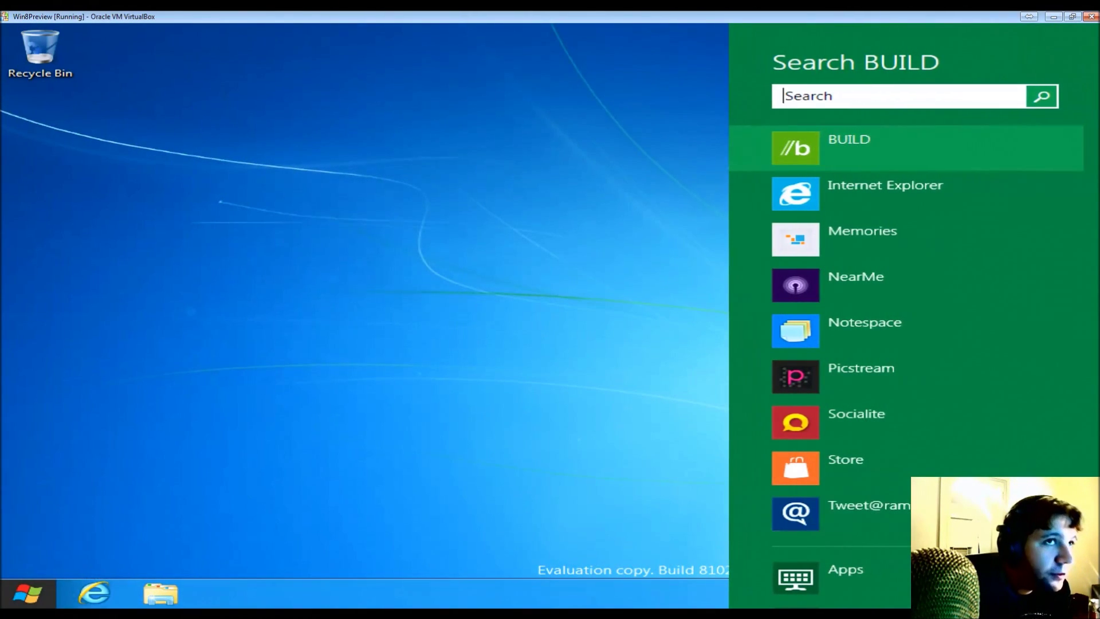
{"action": "scroll", "coordinate": [958, 182], "scroll_direction": "down", "scroll_amount": 1}
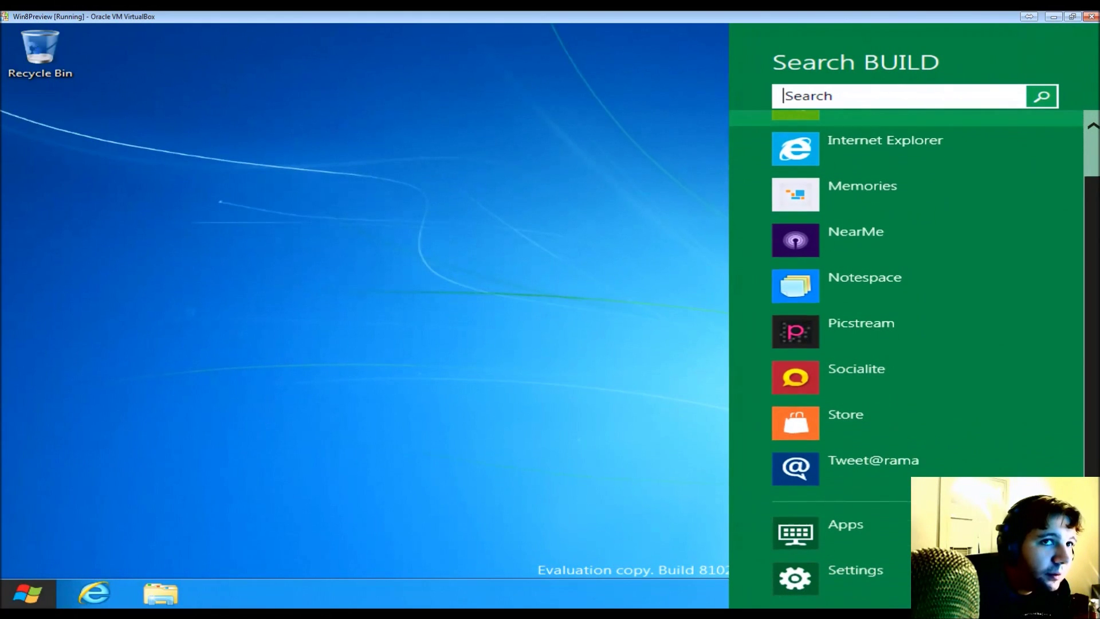
{"action": "scroll", "coordinate": [928, 298], "scroll_direction": "down", "scroll_amount": 1}
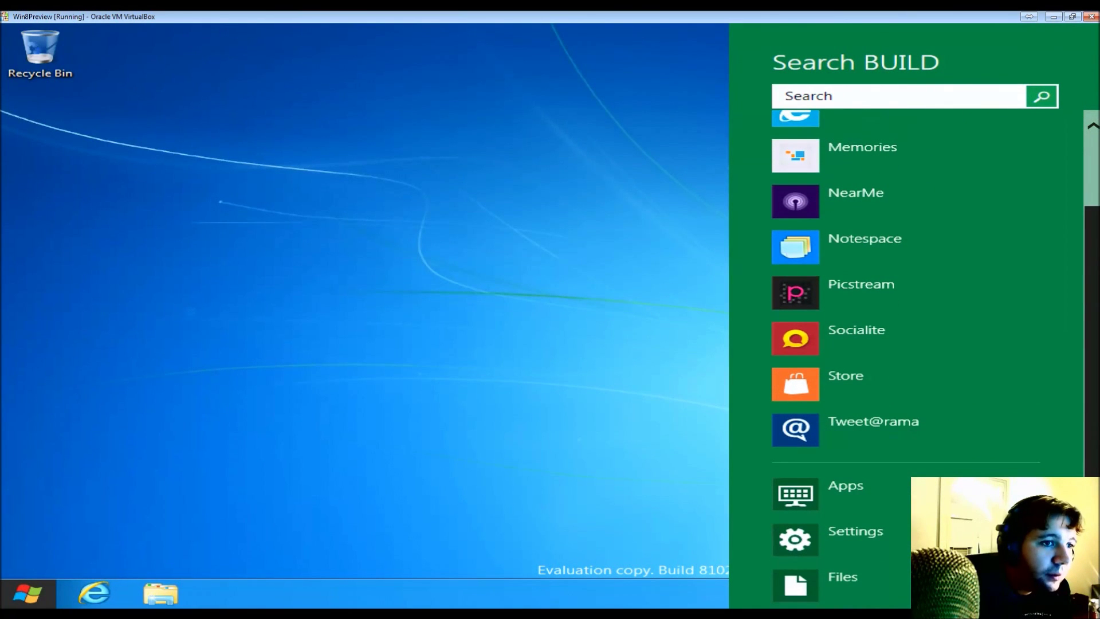
{"action": "left_click", "coordinate": [856, 533]}
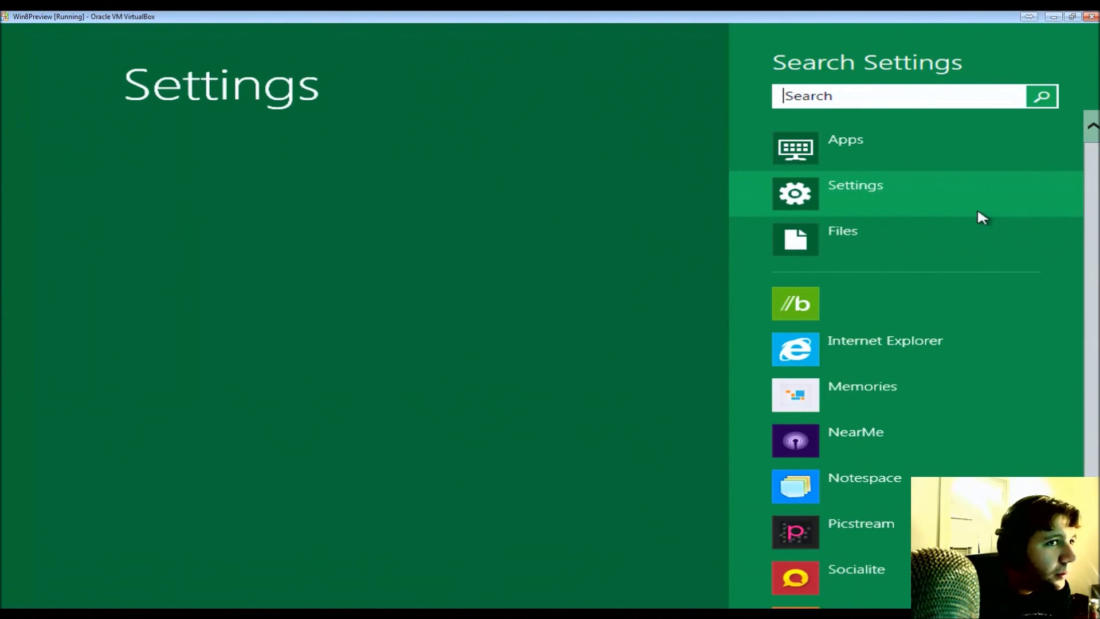
{"action": "left_click", "coordinate": [937, 237]}
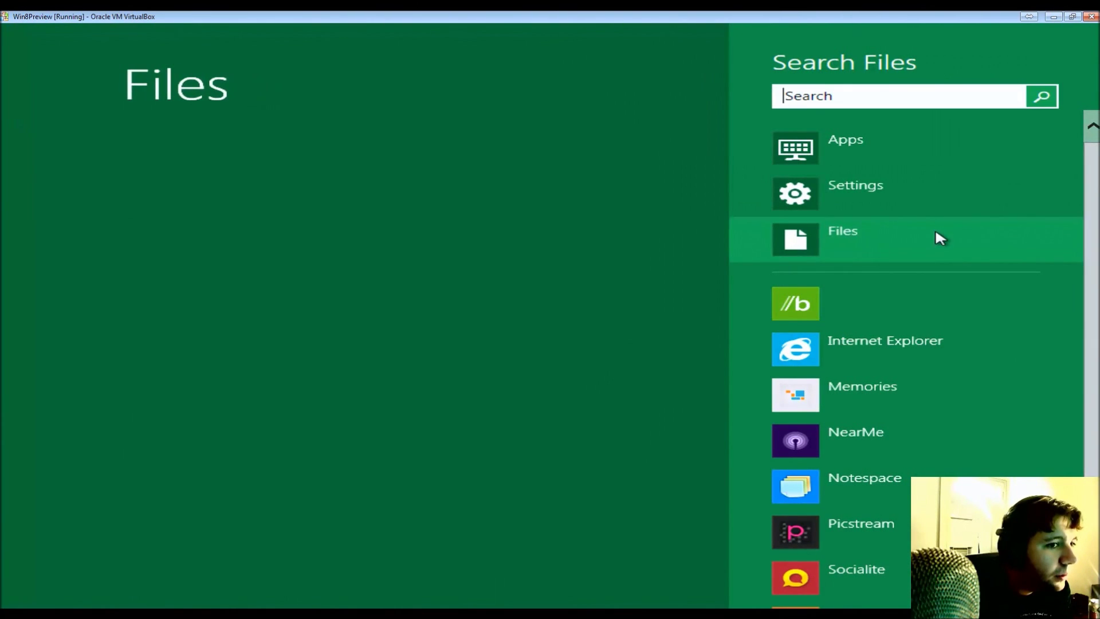
- Launch the Memories app, dismiss the search pane, and return to the desktop
{"action": "left_click", "coordinate": [904, 390]}
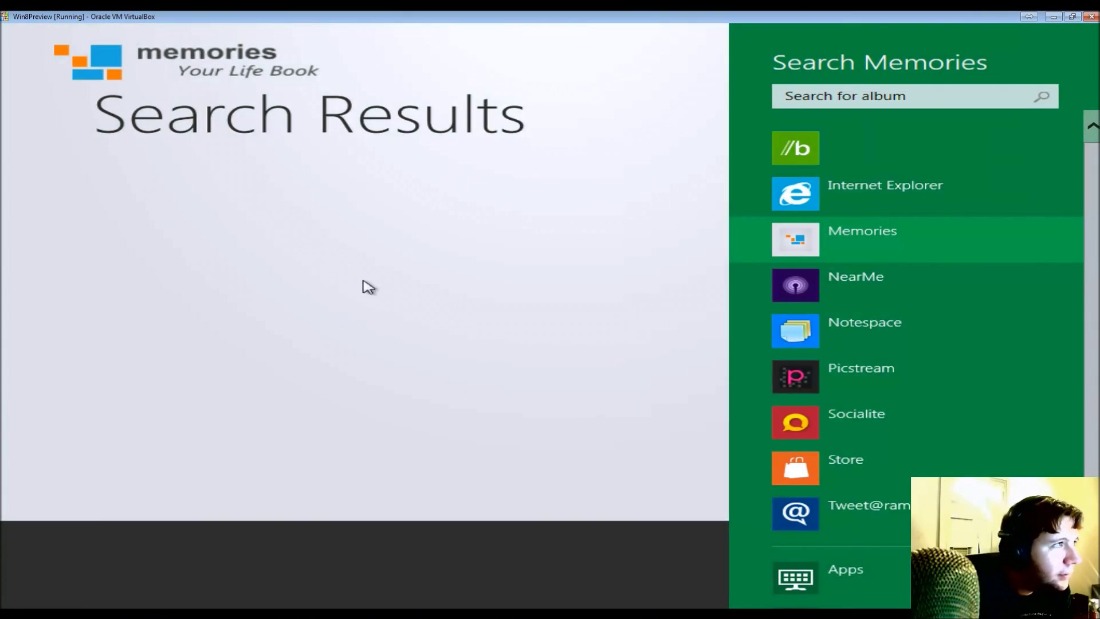
{"action": "left_click", "coordinate": [498, 132]}
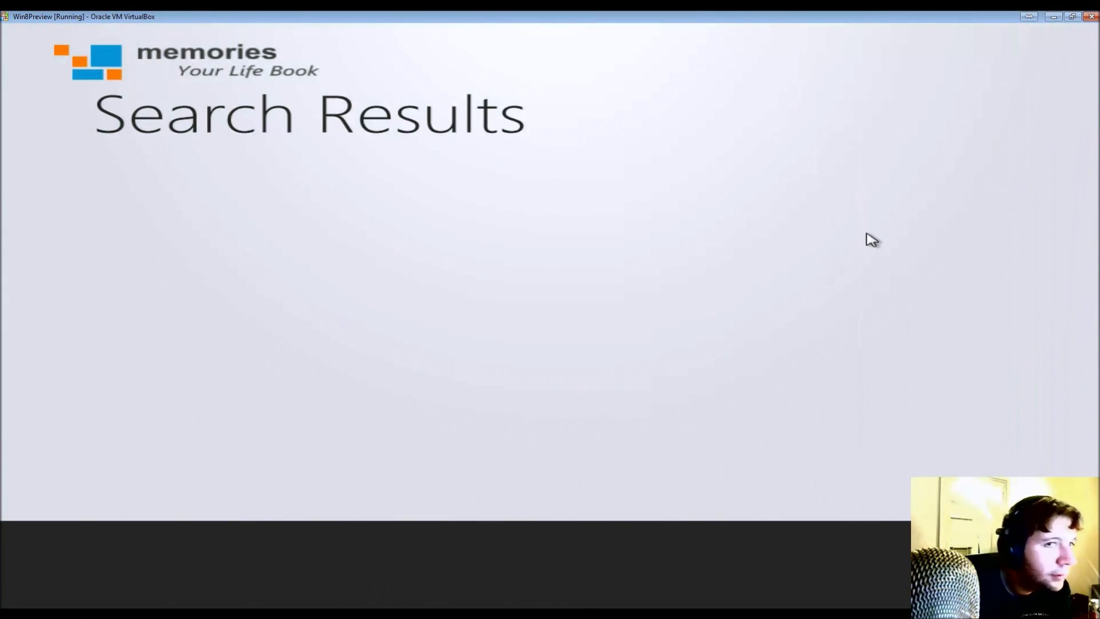
{"action": "left_click", "coordinate": [2, 195]}
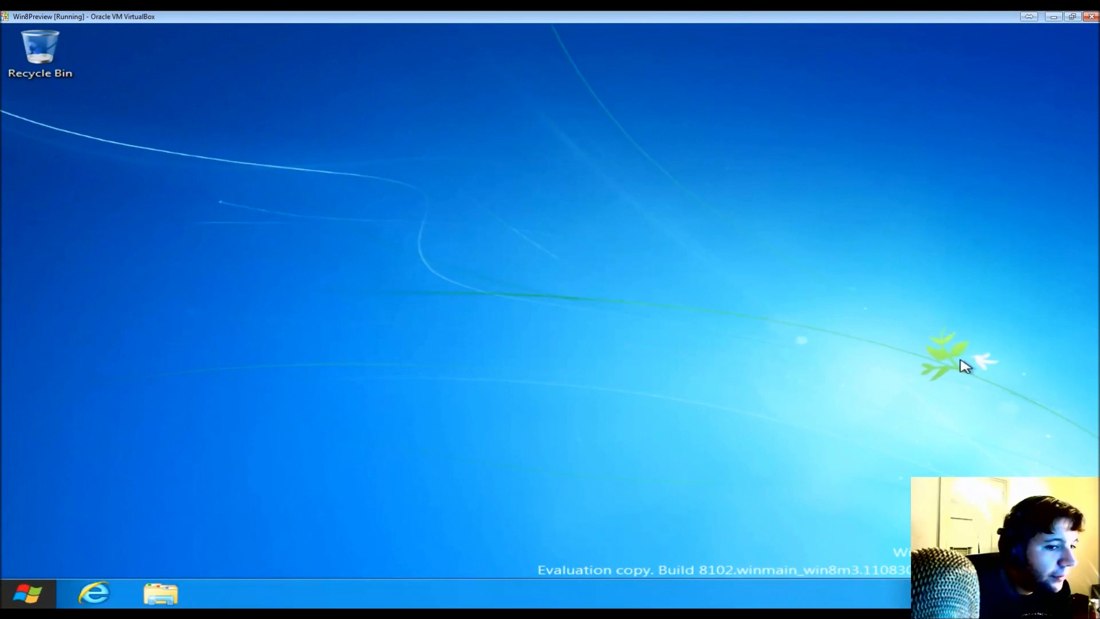
- Open the Stocks app, compare the MSFT and DOW charts, then launch Internet Explorer from its app bar
{"action": "left_click", "coordinate": [33, 594]}
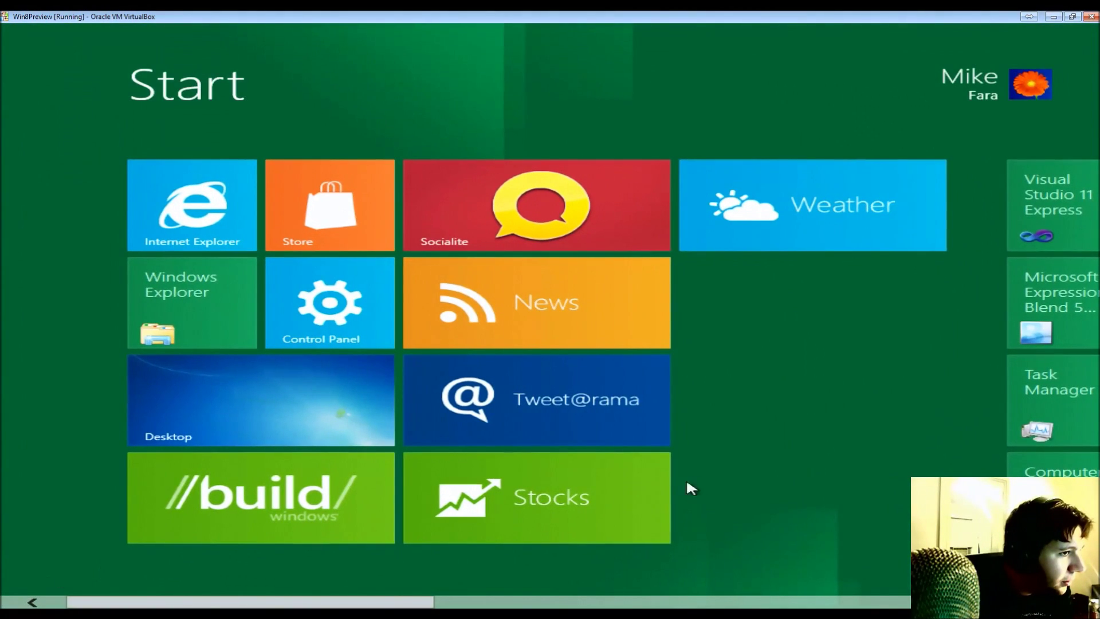
{"action": "left_click", "coordinate": [549, 526]}
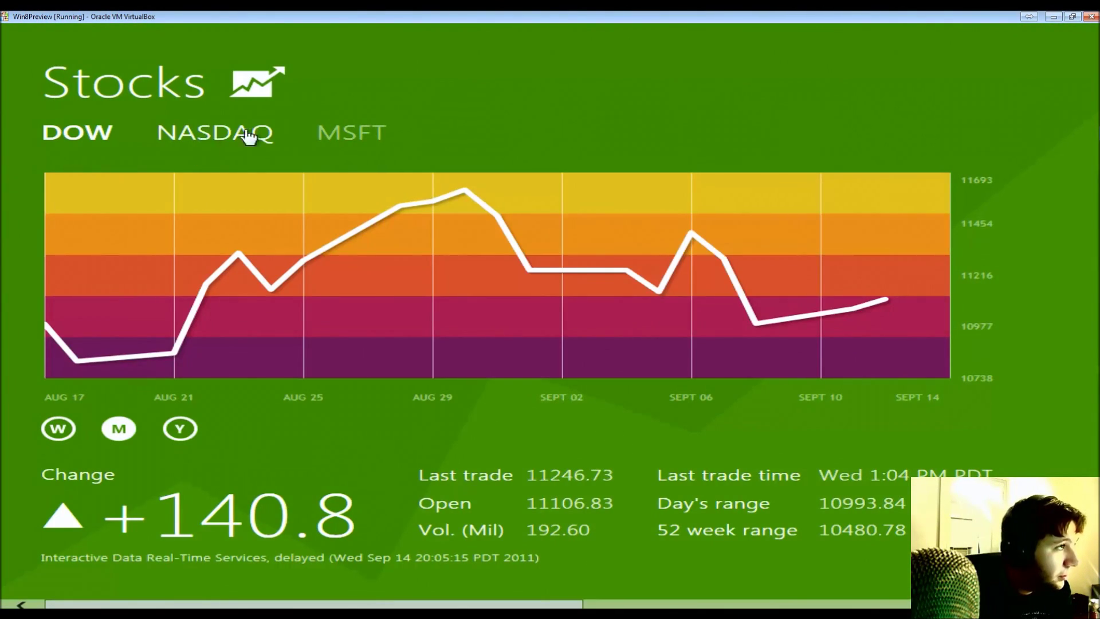
{"action": "left_click", "coordinate": [364, 141]}
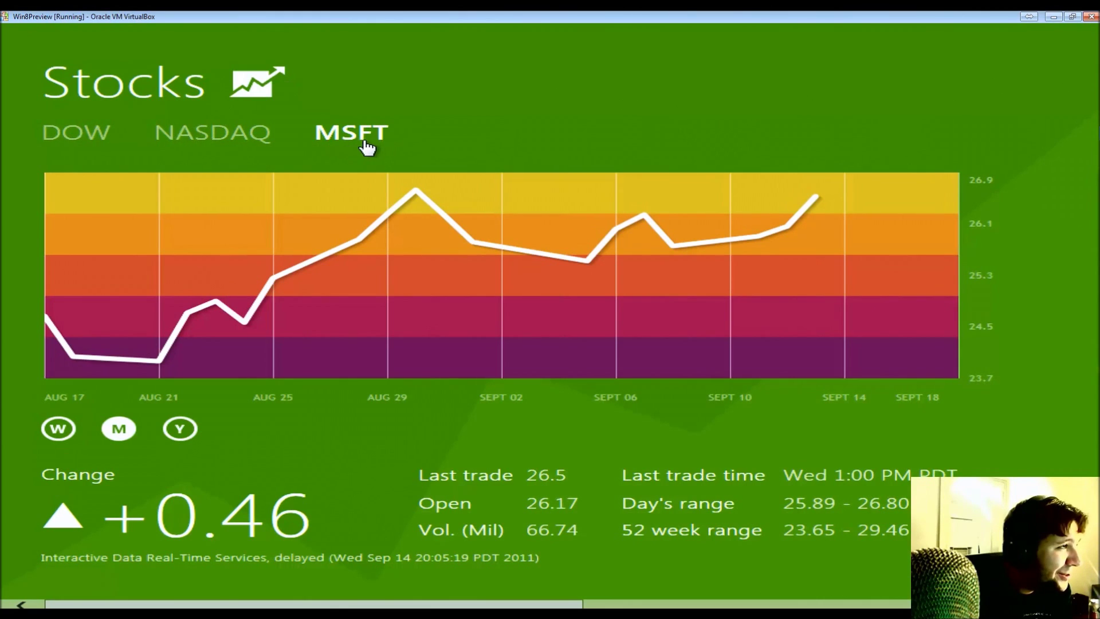
{"action": "left_click", "coordinate": [98, 135]}
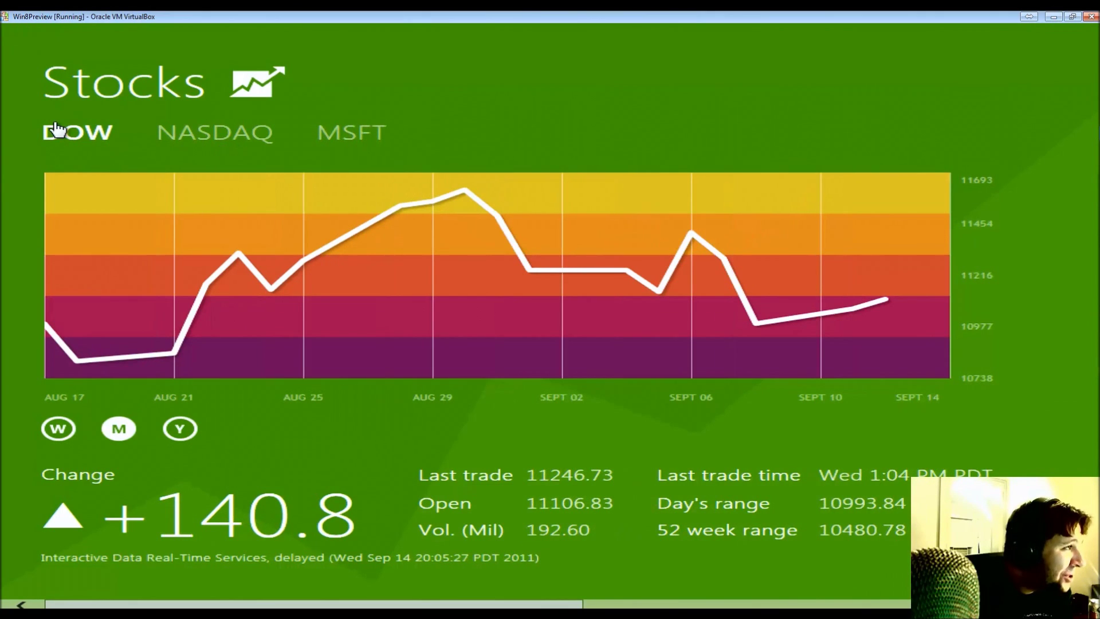
{"action": "left_click", "coordinate": [348, 138]}
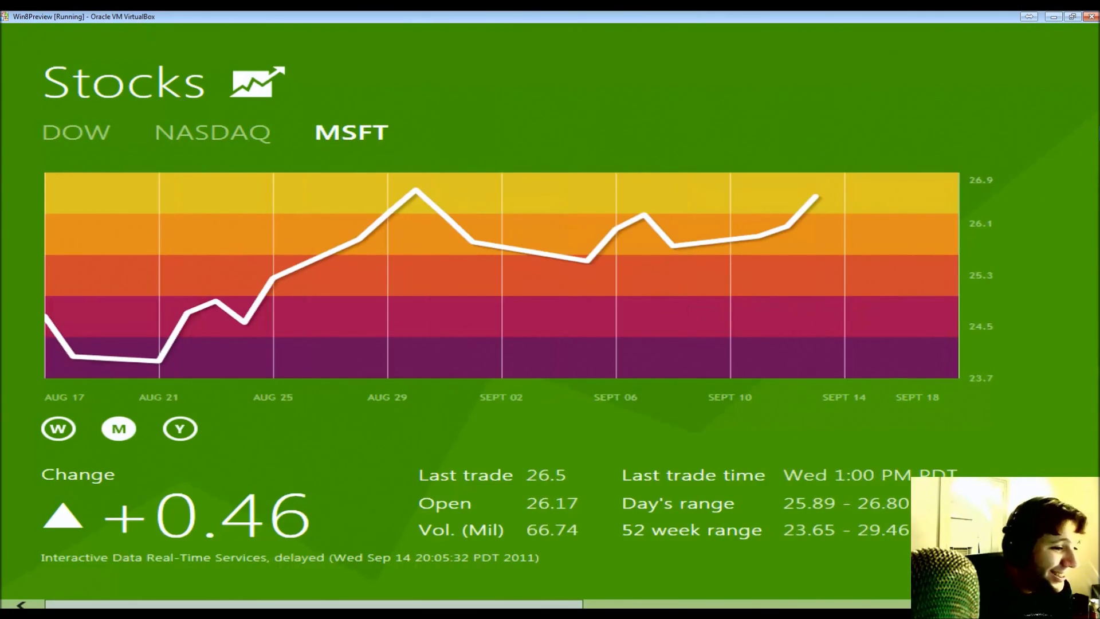
{"action": "key", "text": "super+z"}
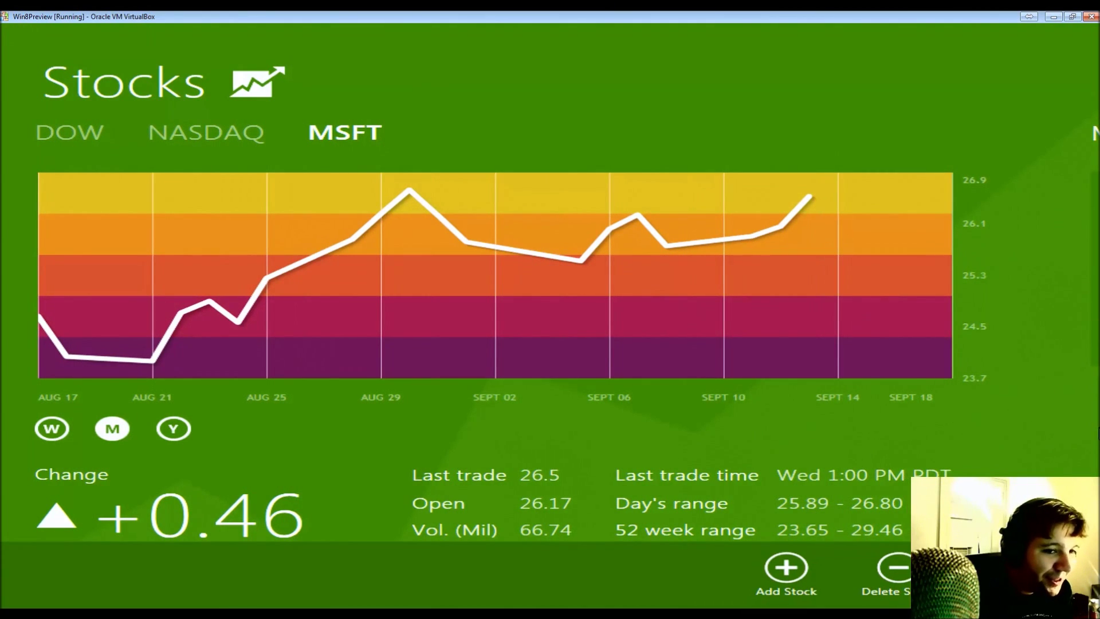
{"action": "left_click", "coordinate": [1059, 386]}
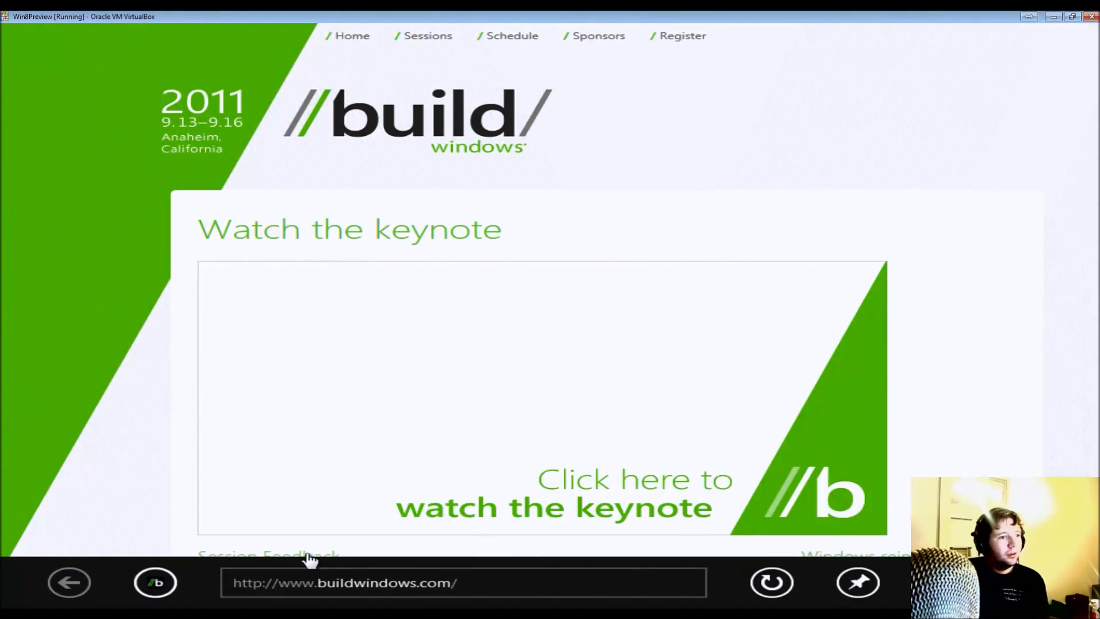
- Open the Comcast MSFT finance page, then navigate to google.com
{"action": "left_click", "coordinate": [856, 503]}
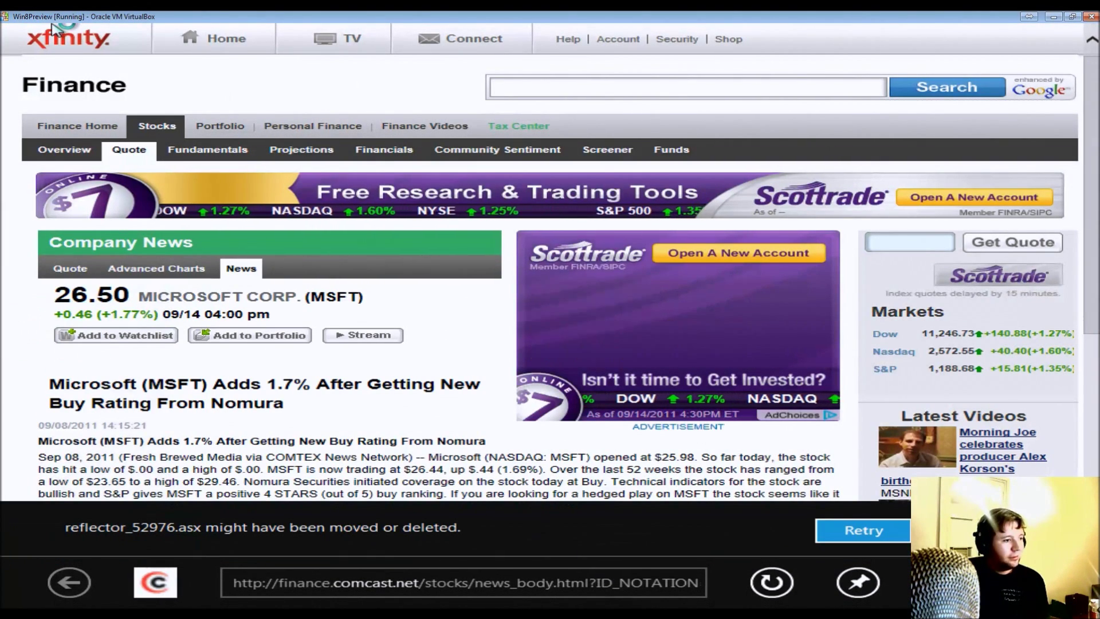
{"action": "left_click", "coordinate": [505, 589]}
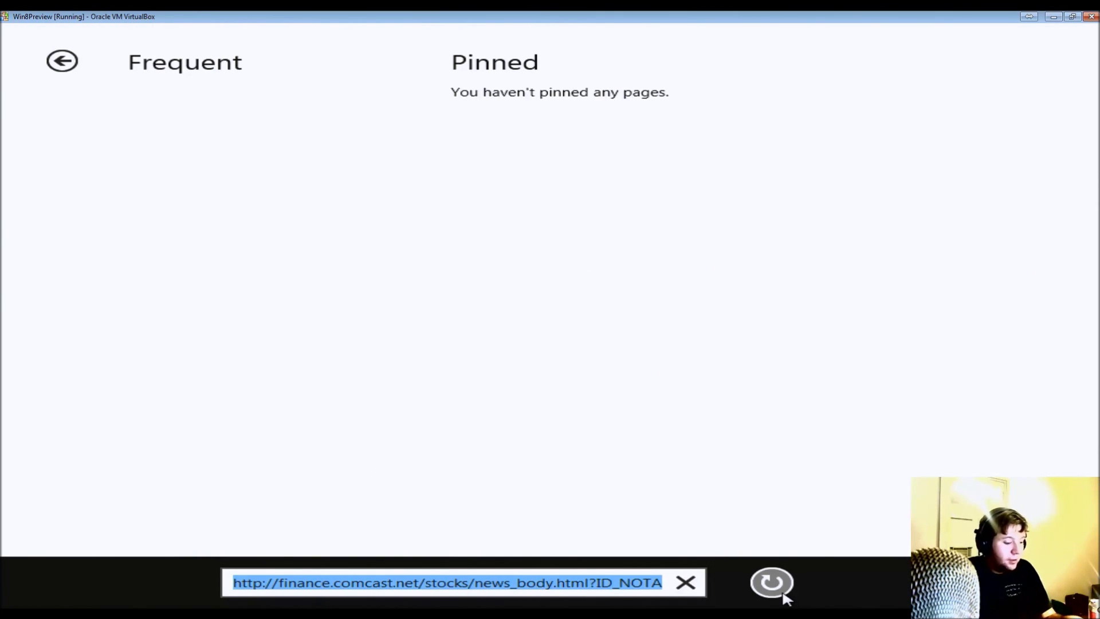
{"action": "type", "text": "google.com"}
{"action": "key", "text": "Return"}
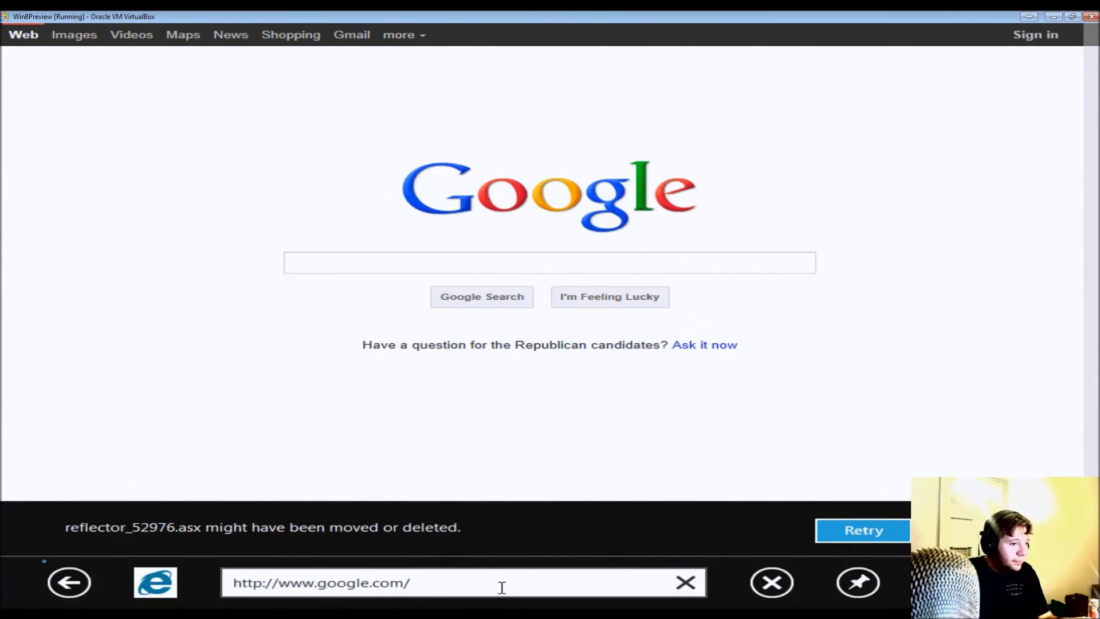
- Replace the Google address with bing and load the Bing homepage
{"action": "left_click", "coordinate": [502, 587]}
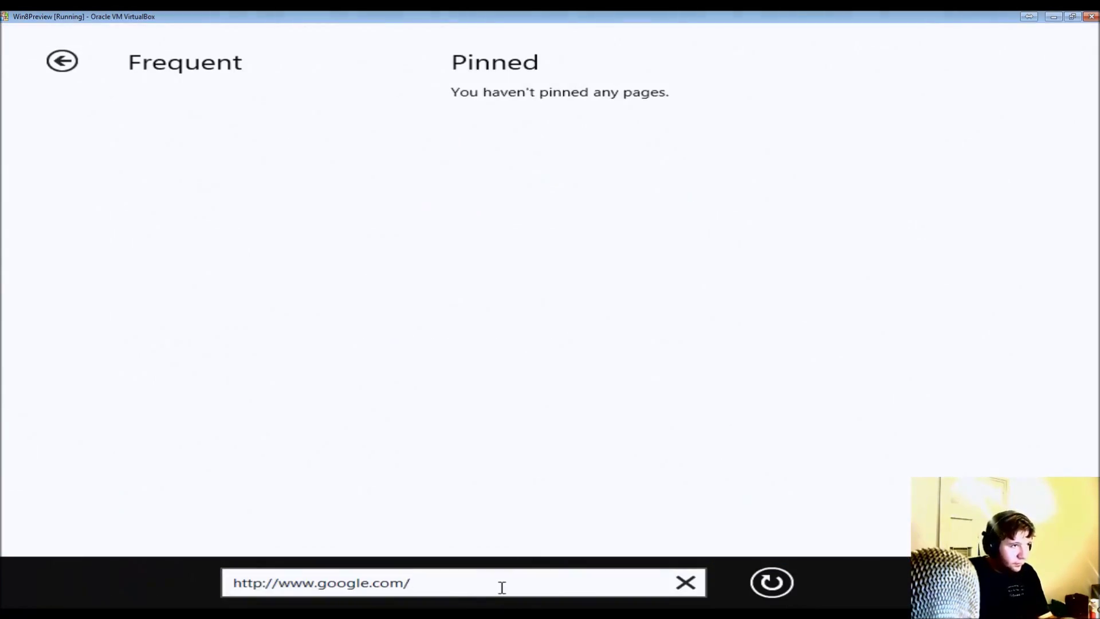
{"action": "key", "text": "ctrl+a"}
{"action": "type", "text": "bing"}
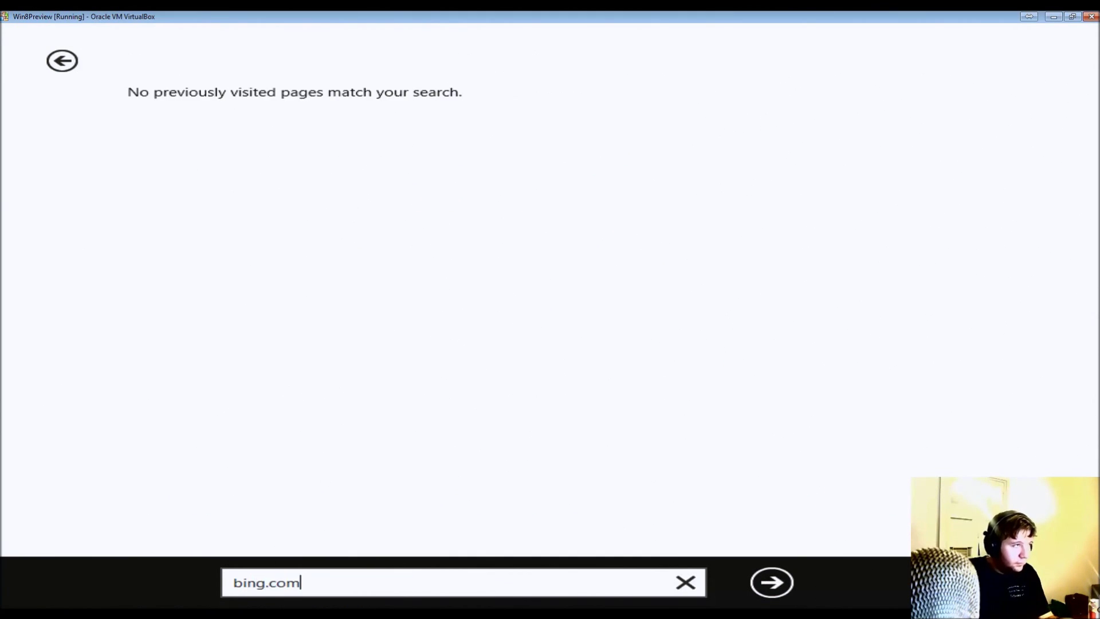
{"action": "key", "text": "Return"}
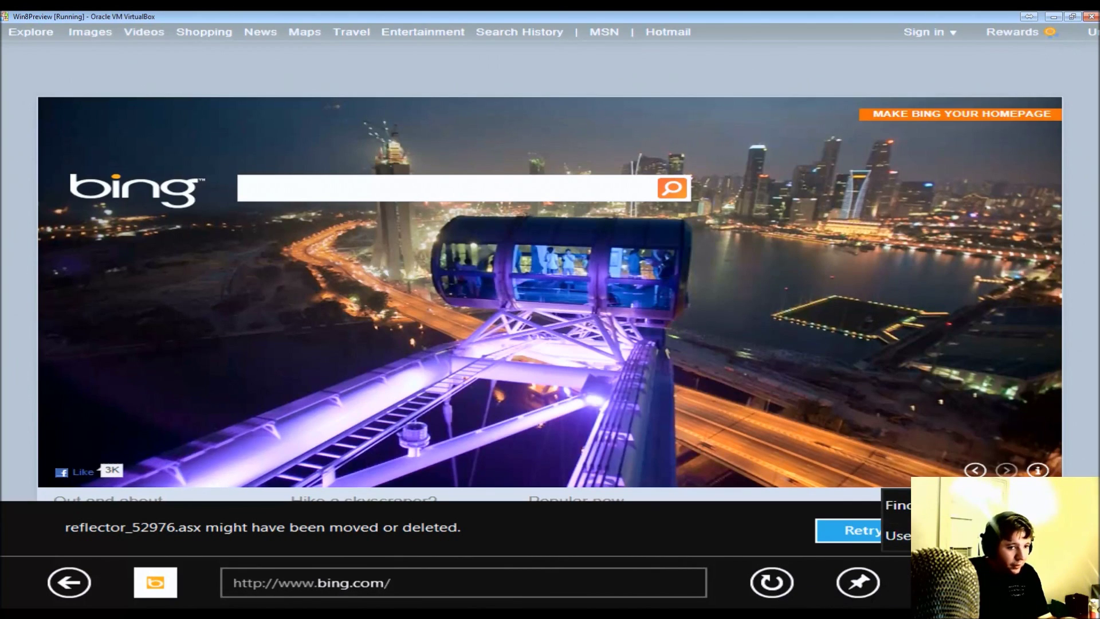
- Go back to Google, switch between the BUILD Windows and Google tabs, then forward to Bing
{"action": "left_click", "coordinate": [66, 589]}
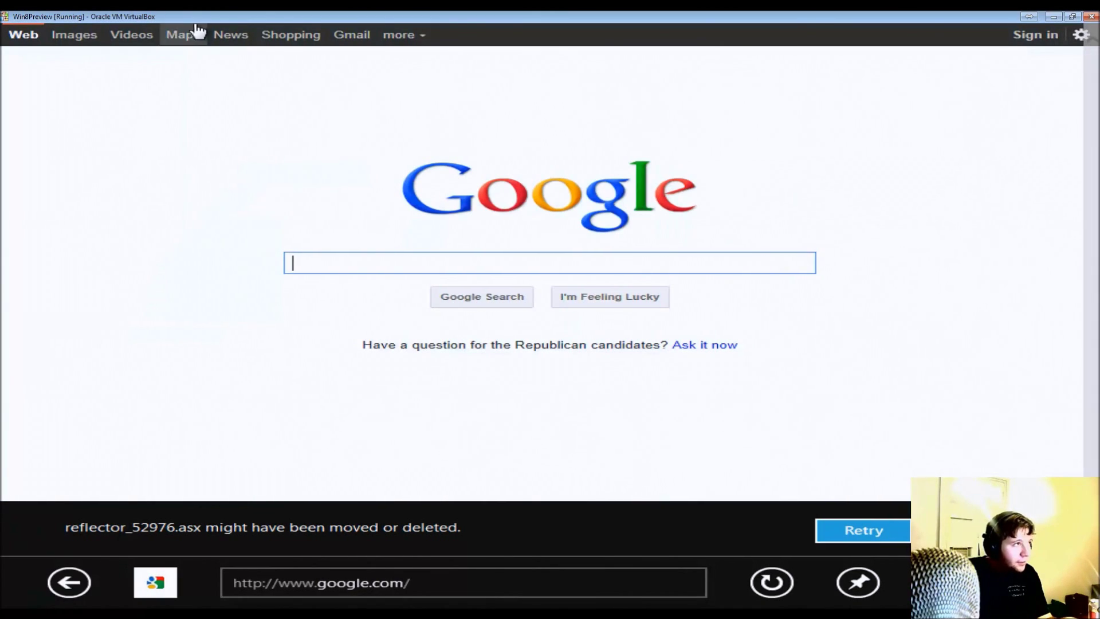
{"action": "right_click", "coordinate": [392, 335]}
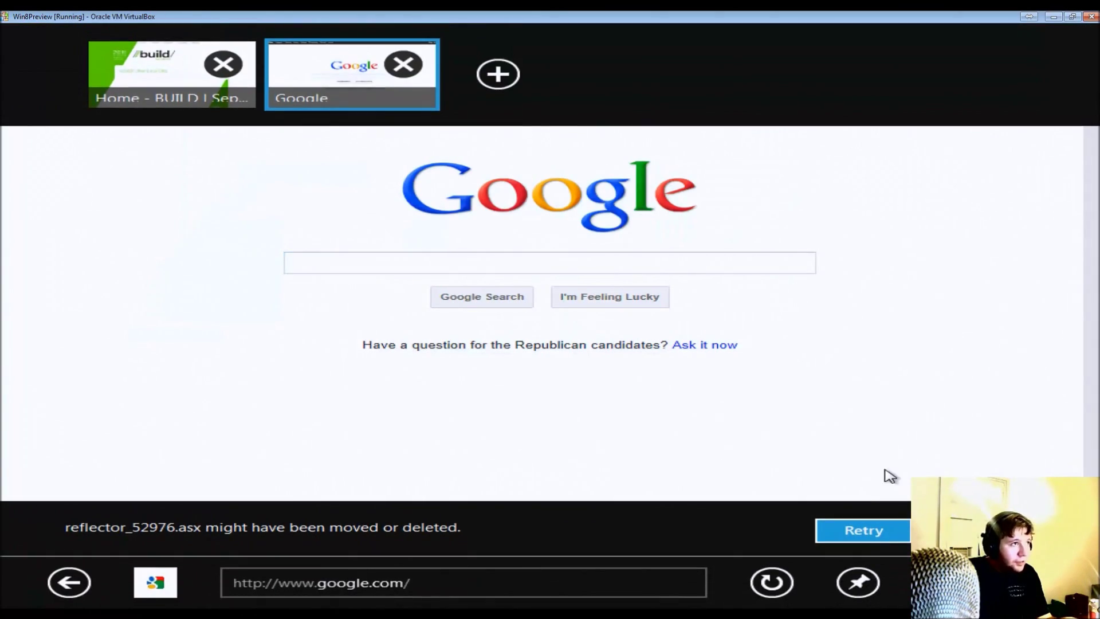
{"action": "left_click", "coordinate": [220, 97]}
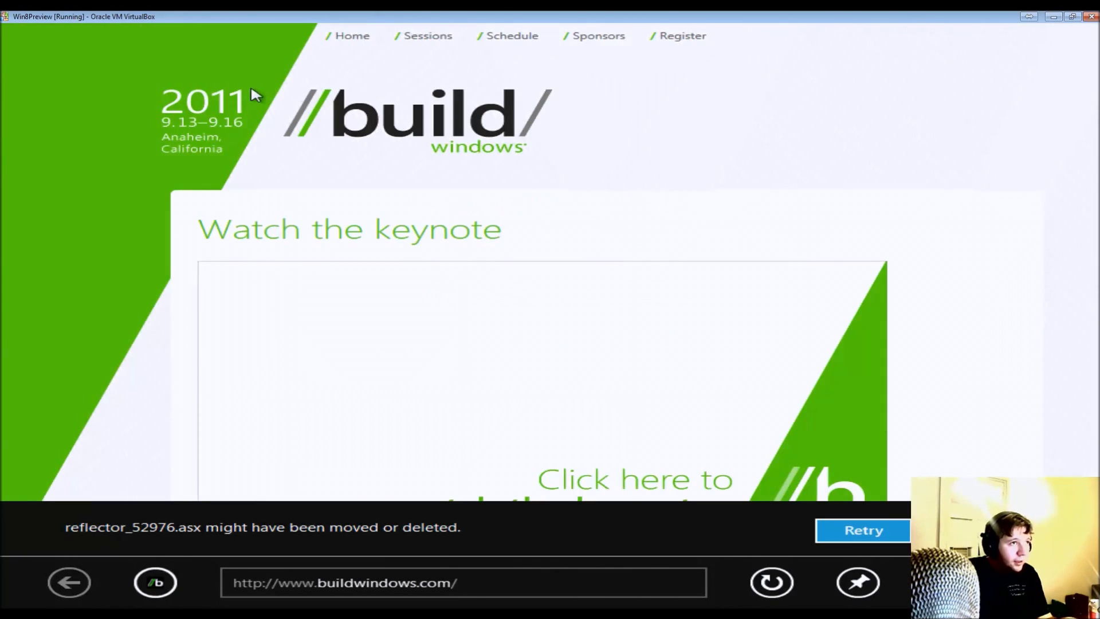
{"action": "right_click", "coordinate": [507, 108]}
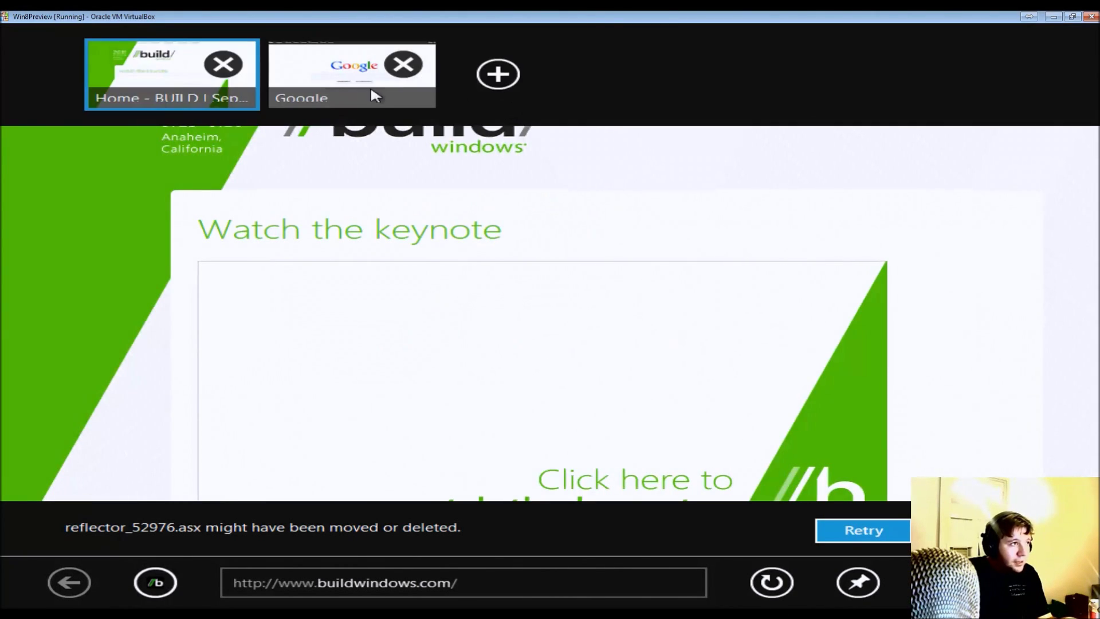
{"action": "left_click", "coordinate": [350, 90]}
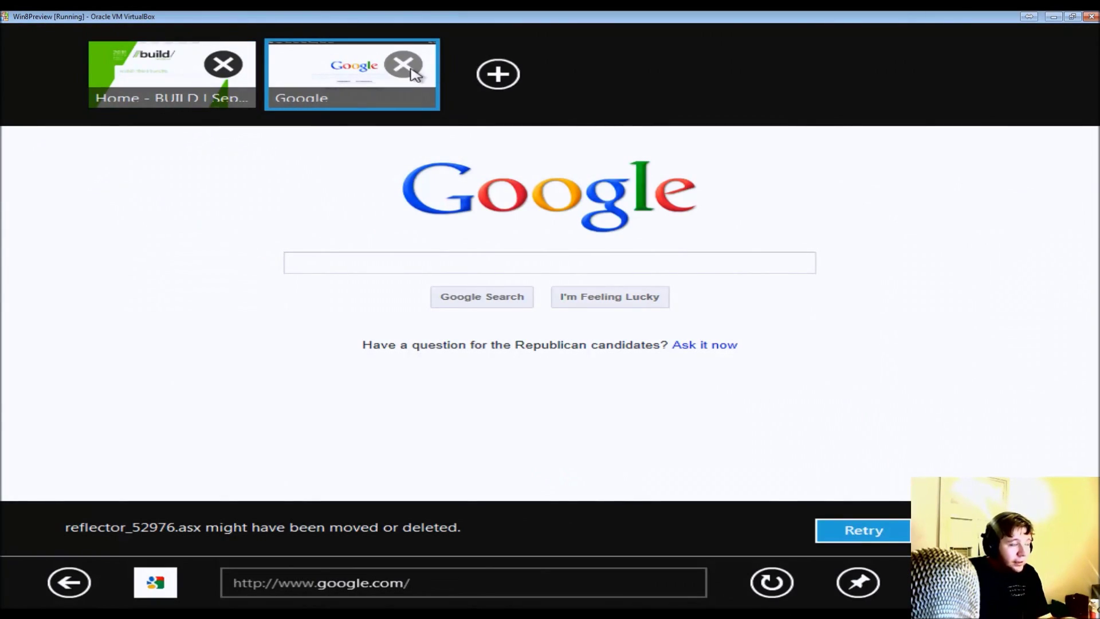
{"action": "key", "text": "alt+Home"}
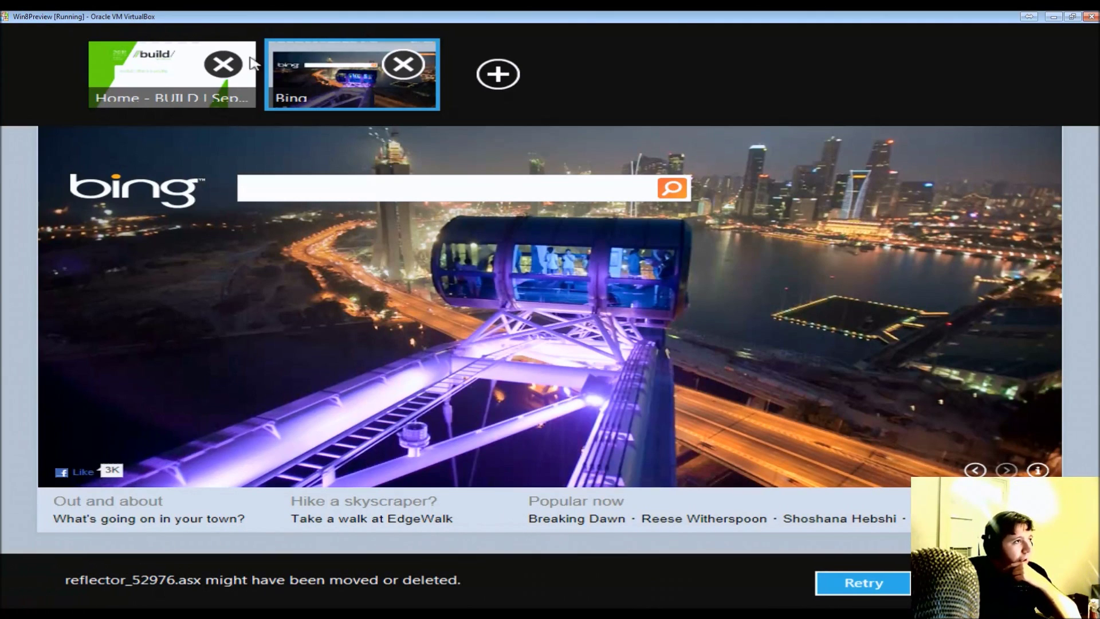
- Close the BUILD Windows and Bing tabs, then the remaining New Tab
{"action": "left_click", "coordinate": [222, 64]}
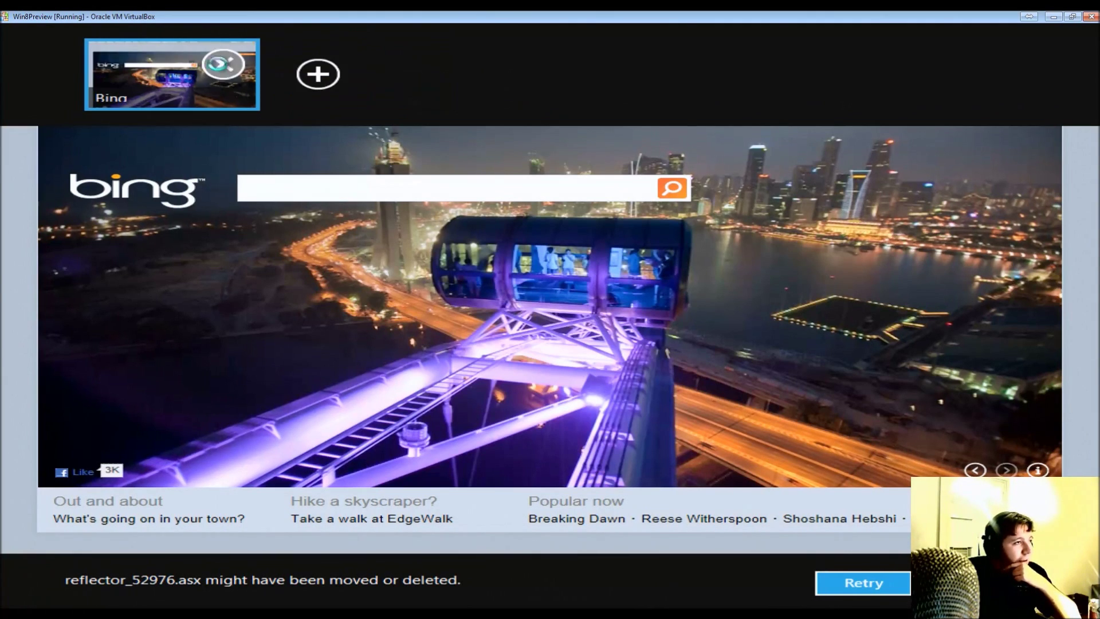
{"action": "left_click", "coordinate": [223, 65]}
{"action": "left_click", "coordinate": [503, 476]}
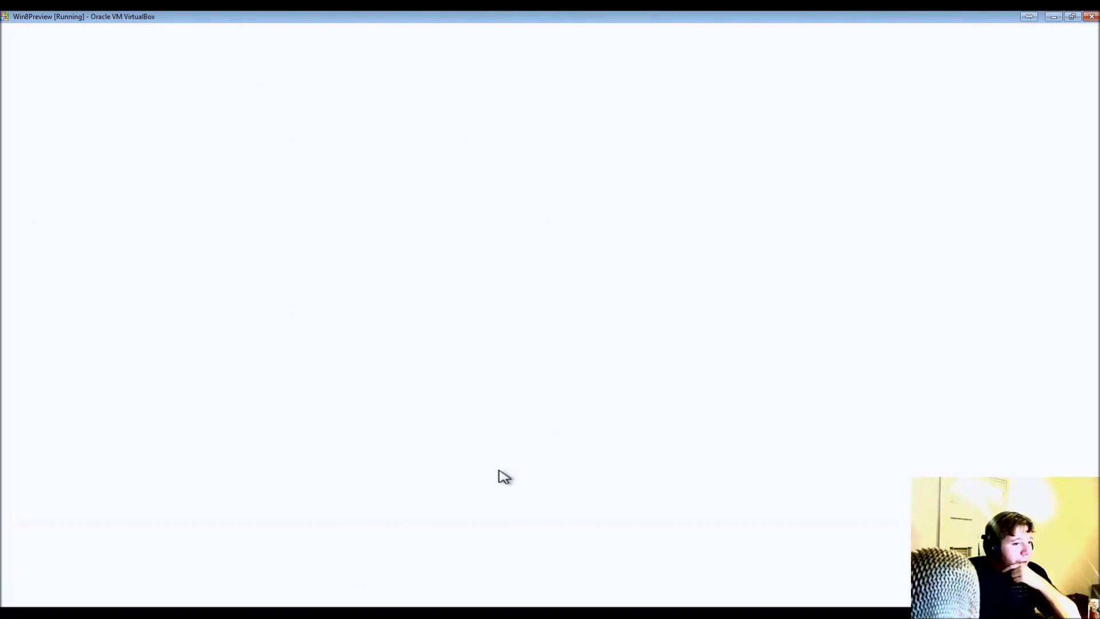
{"action": "right_click", "coordinate": [523, 479]}
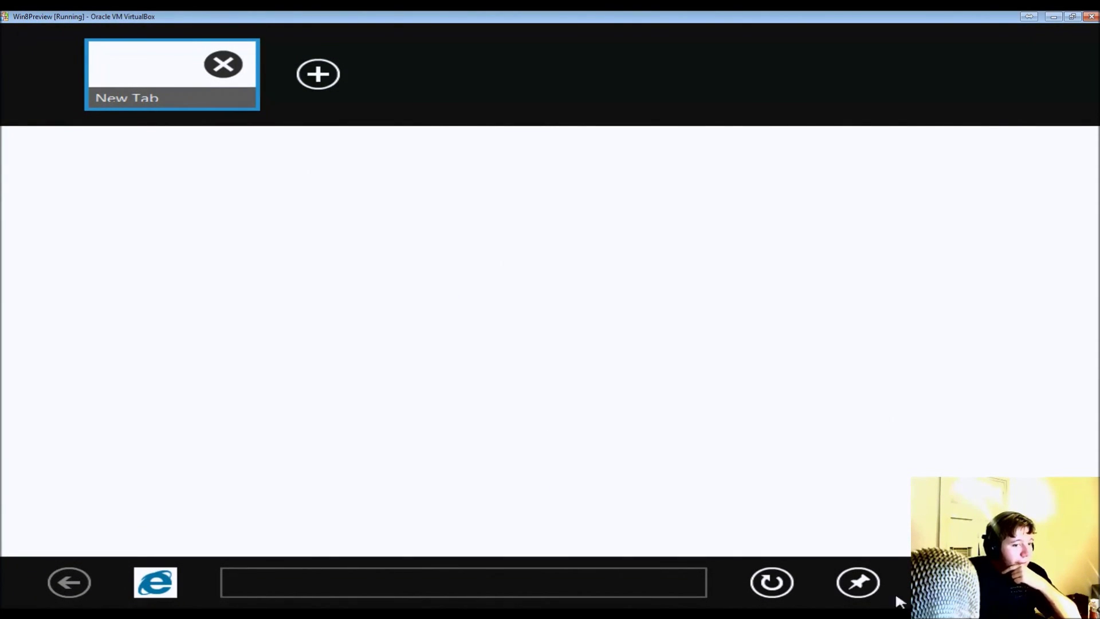
{"action": "left_click", "coordinate": [229, 69]}
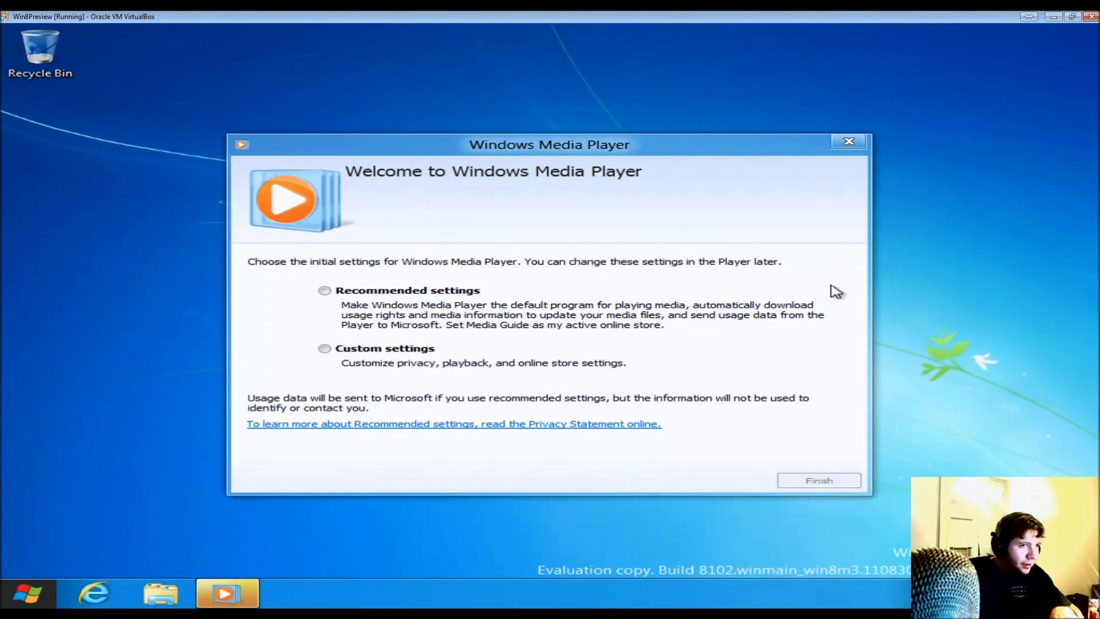
- Finish Media Player's first-run setup with Recommended settings, then close the player
{"action": "left_click", "coordinate": [435, 292]}
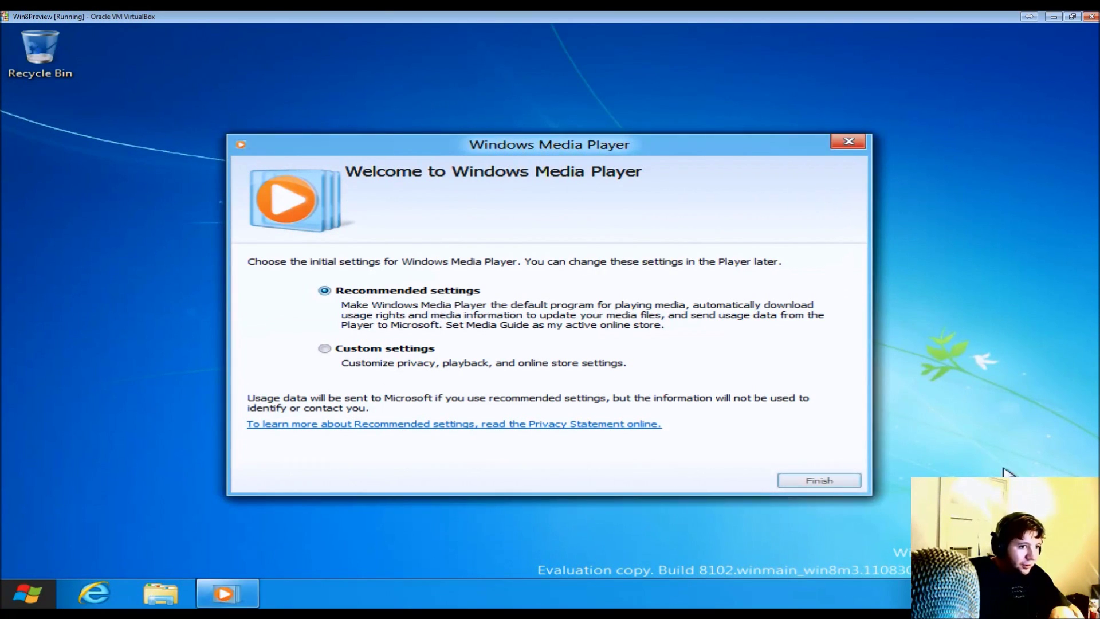
{"action": "left_click", "coordinate": [859, 480]}
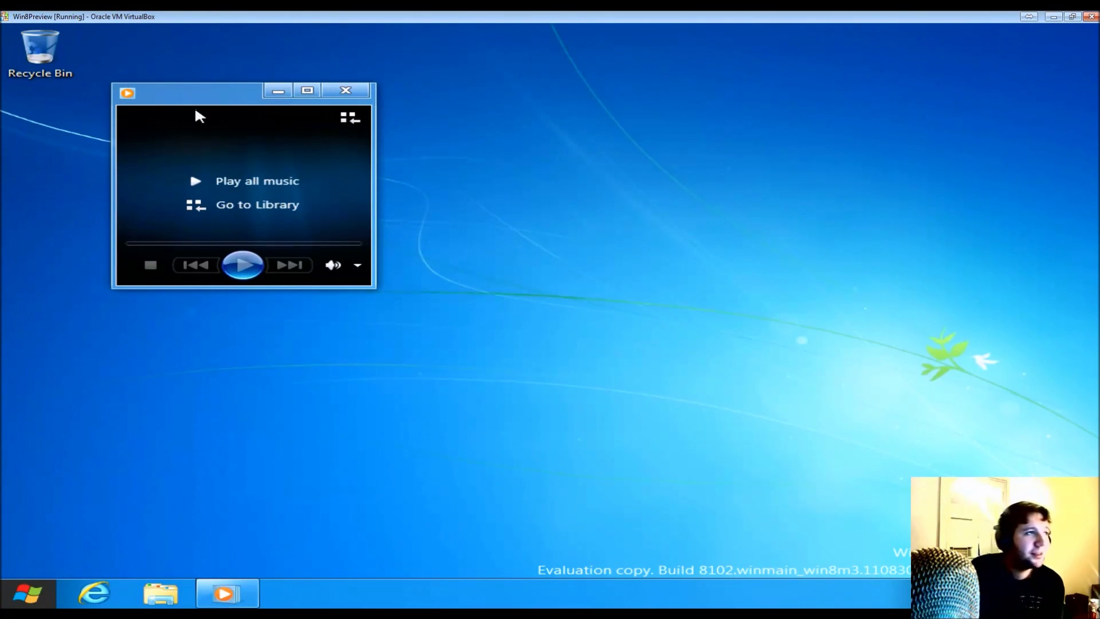
{"action": "left_click", "coordinate": [365, 92]}
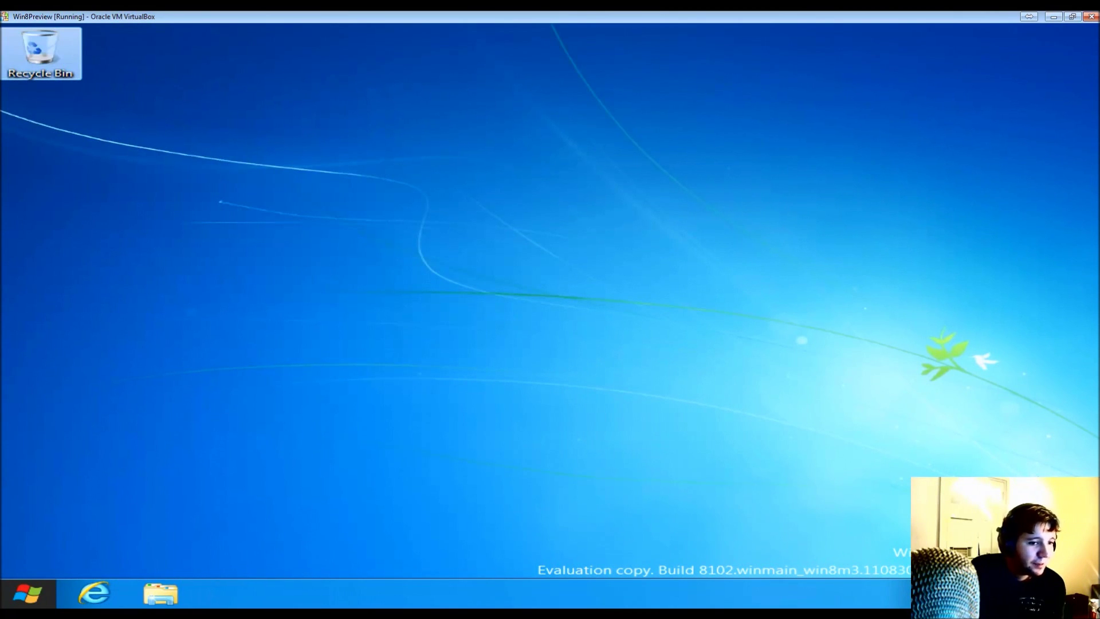
- From Start, open the Control Panel tile's Devices page and go to the full desktop Control Panel
{"action": "right_click", "coordinate": [94, 596]}
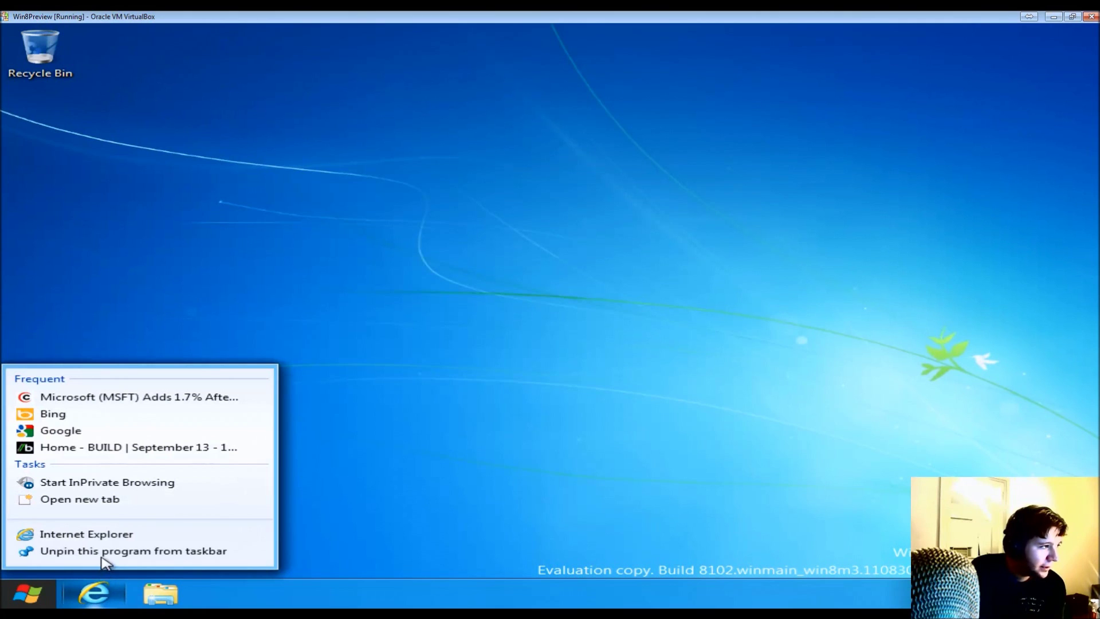
{"action": "left_click", "coordinate": [15, 599]}
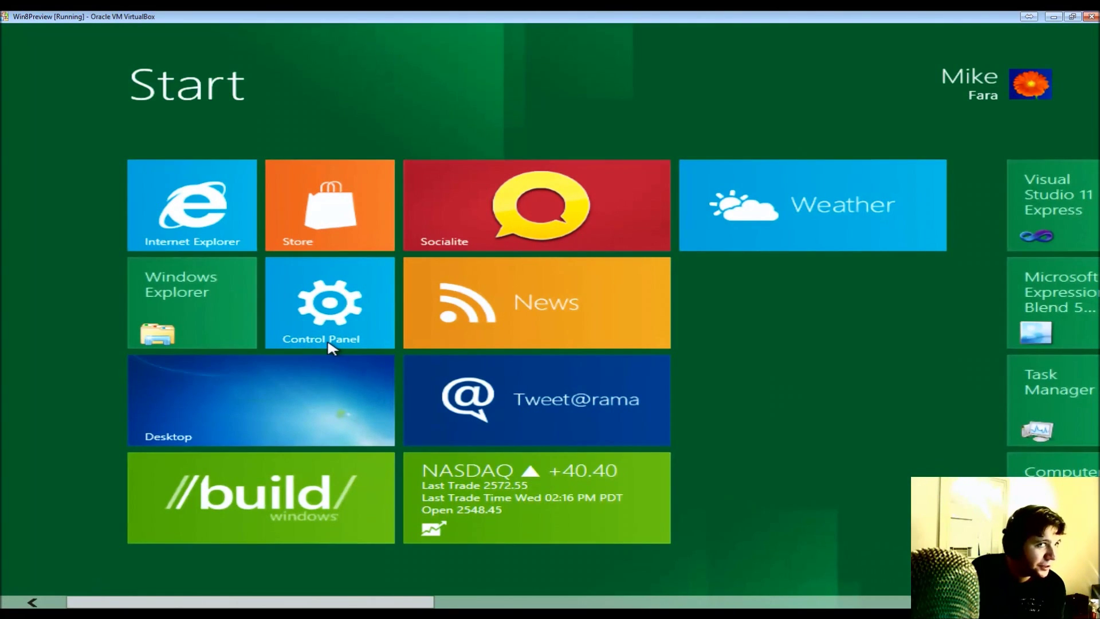
{"action": "left_click", "coordinate": [331, 347]}
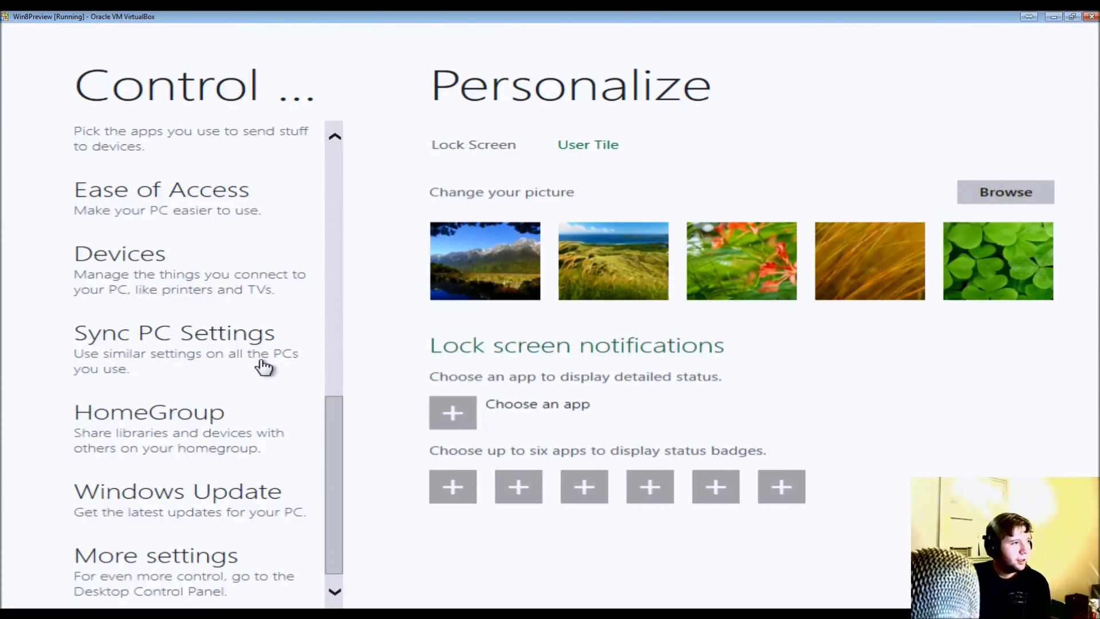
{"action": "left_click", "coordinate": [151, 284]}
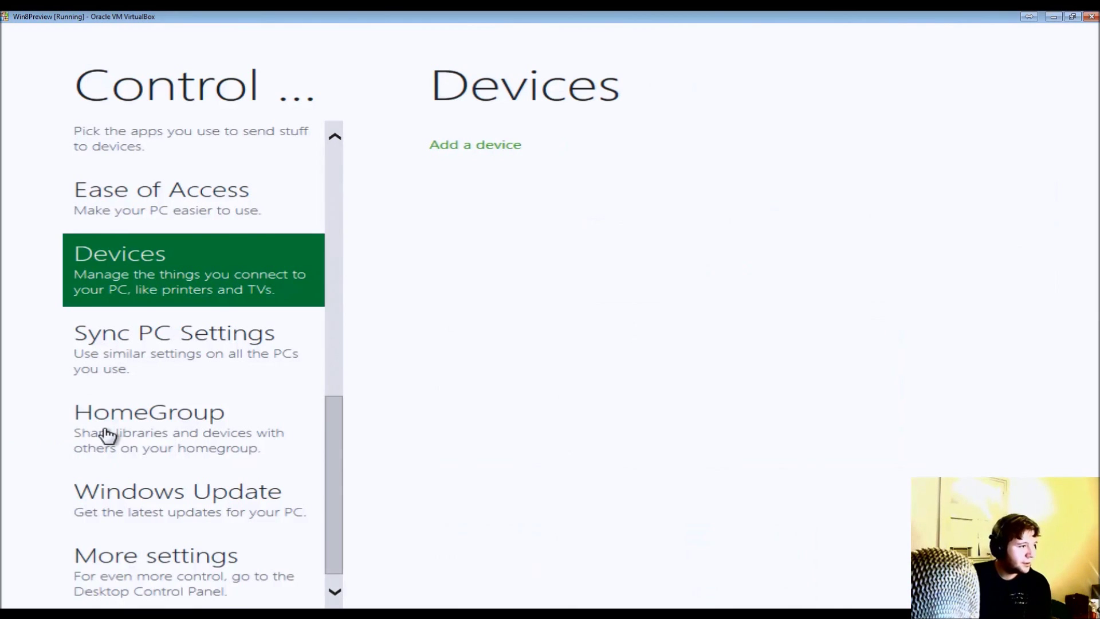
{"action": "scroll", "coordinate": [105, 435], "scroll_direction": "down", "scroll_amount": 1}
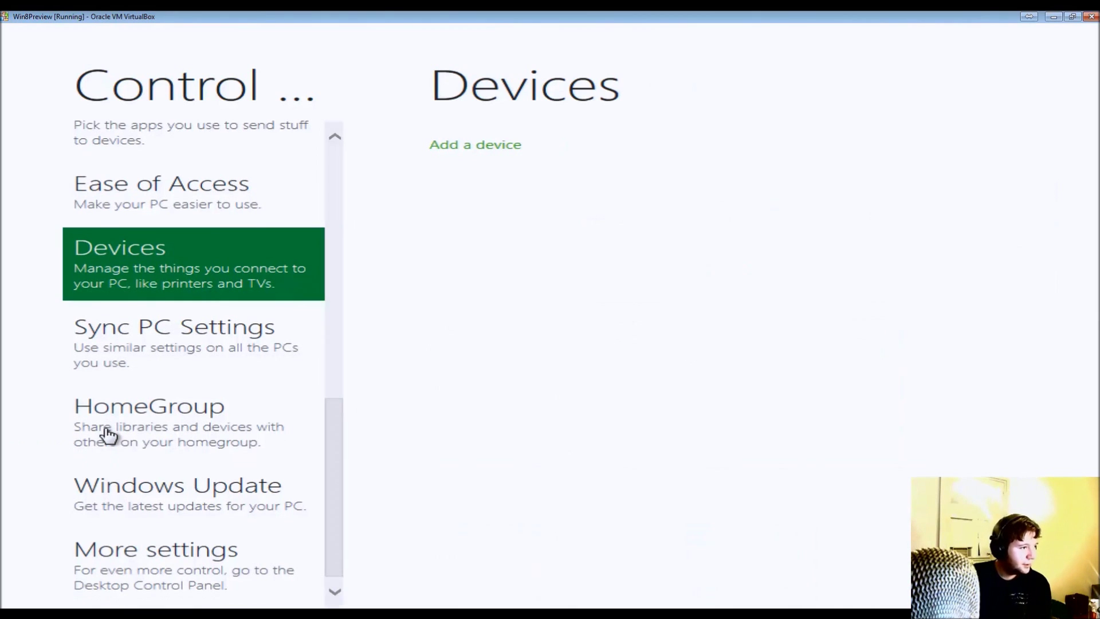
{"action": "left_click", "coordinate": [164, 545]}
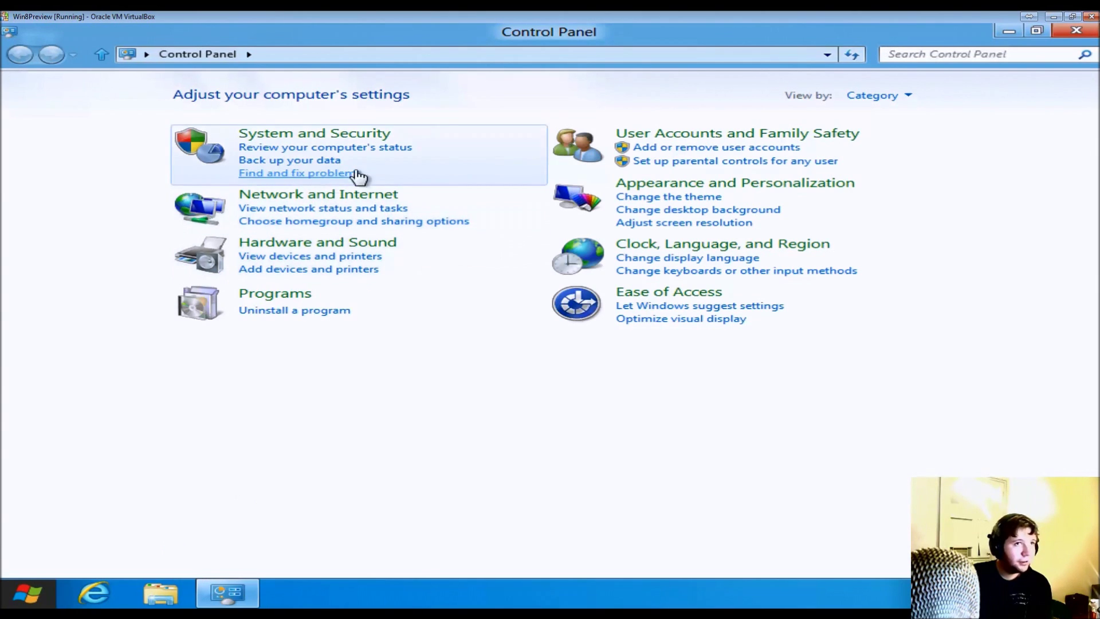
- Set View by to Small icons, then Large icons, and open the System page
{"action": "left_click", "coordinate": [908, 100]}
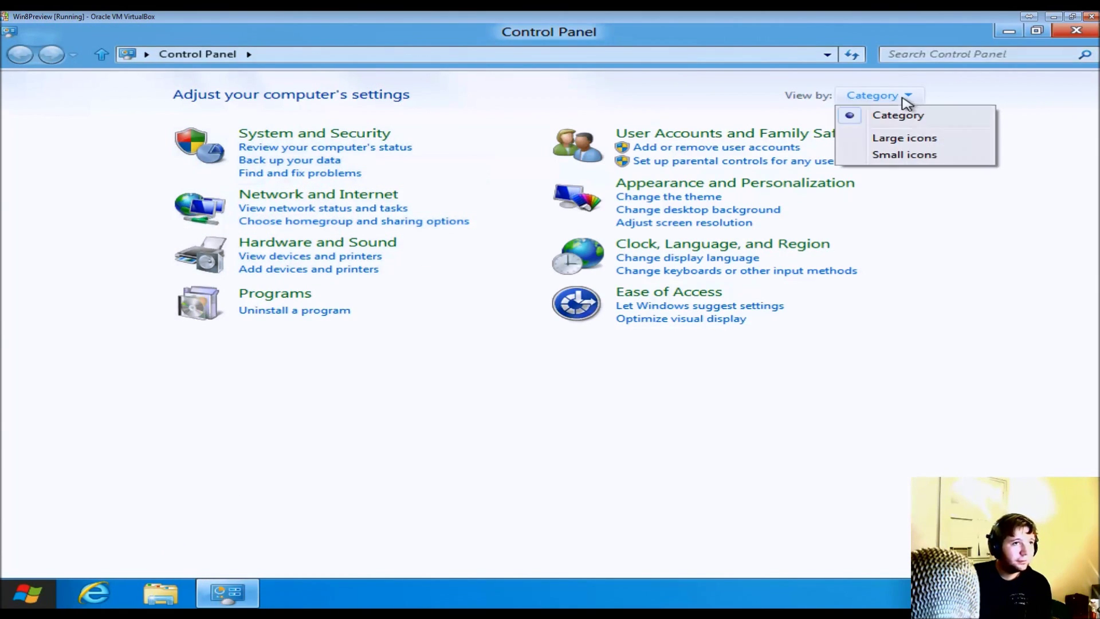
{"action": "left_click", "coordinate": [901, 156]}
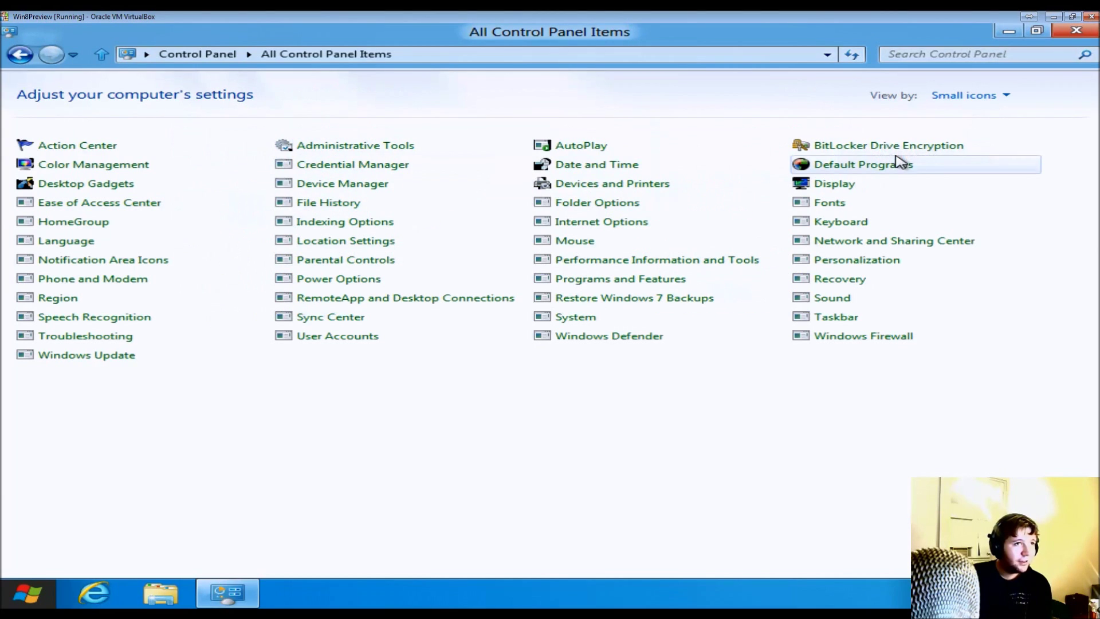
{"action": "left_click", "coordinate": [963, 106]}
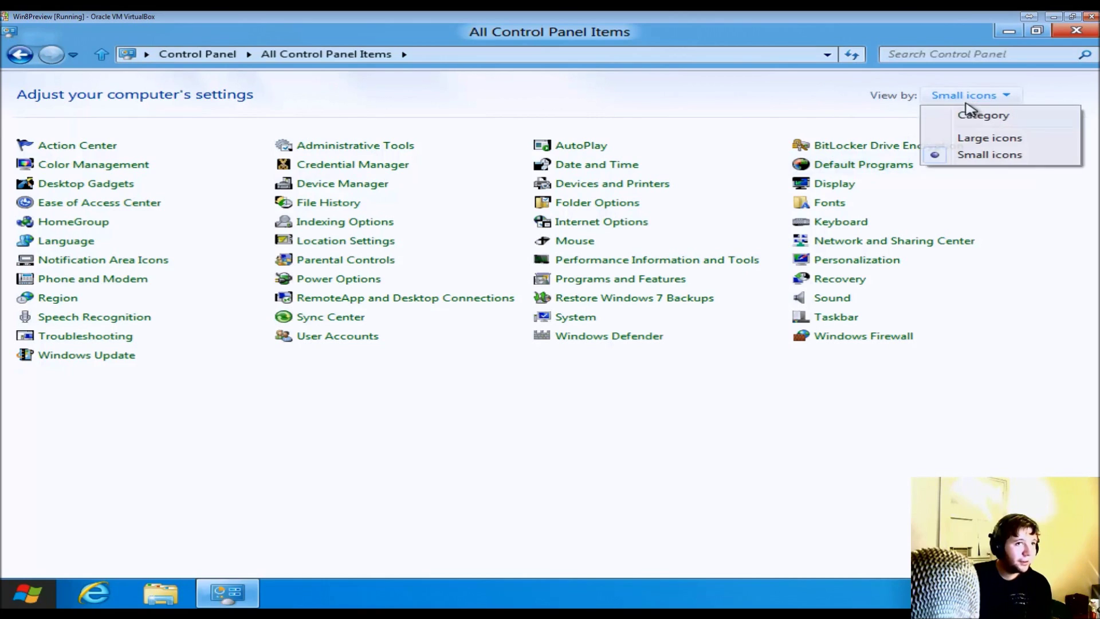
{"action": "left_click", "coordinate": [968, 141]}
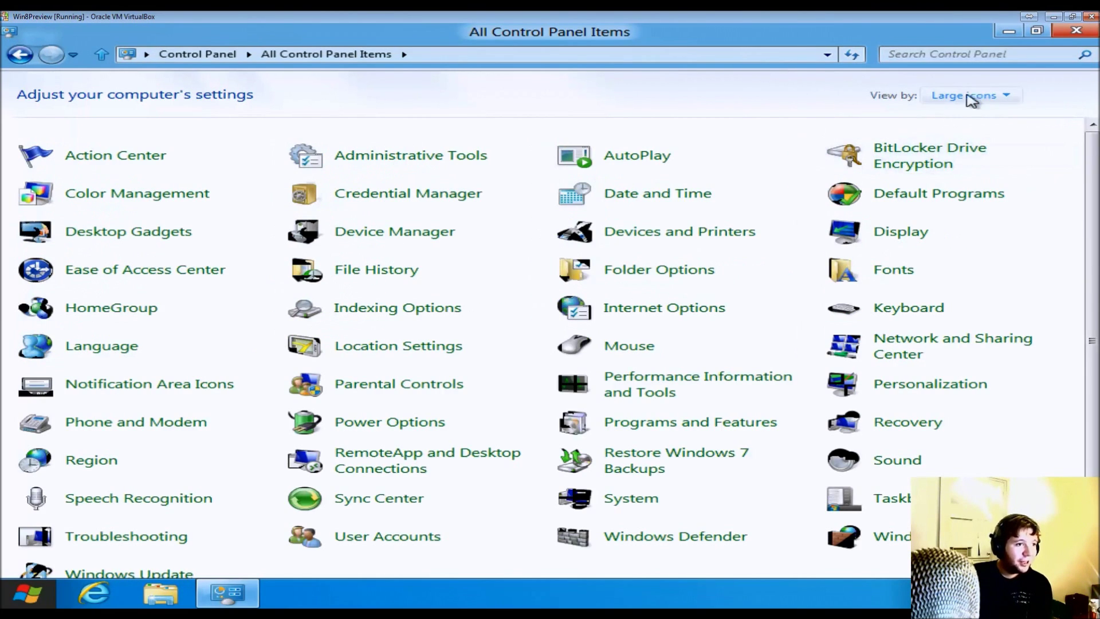
{"action": "scroll", "coordinate": [781, 369], "scroll_direction": "down", "scroll_amount": 1}
{"action": "left_click", "coordinate": [627, 486]}
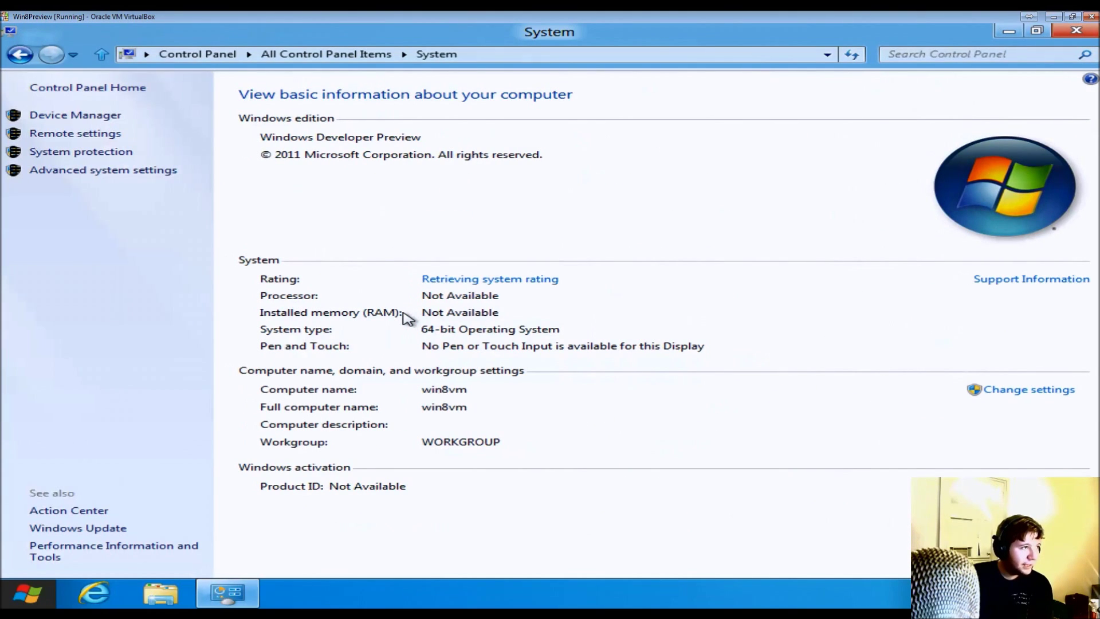
- In Advanced system settings, review Performance Options' processor scheduling, virtual memory and DEP without changes
{"action": "left_click", "coordinate": [92, 172]}
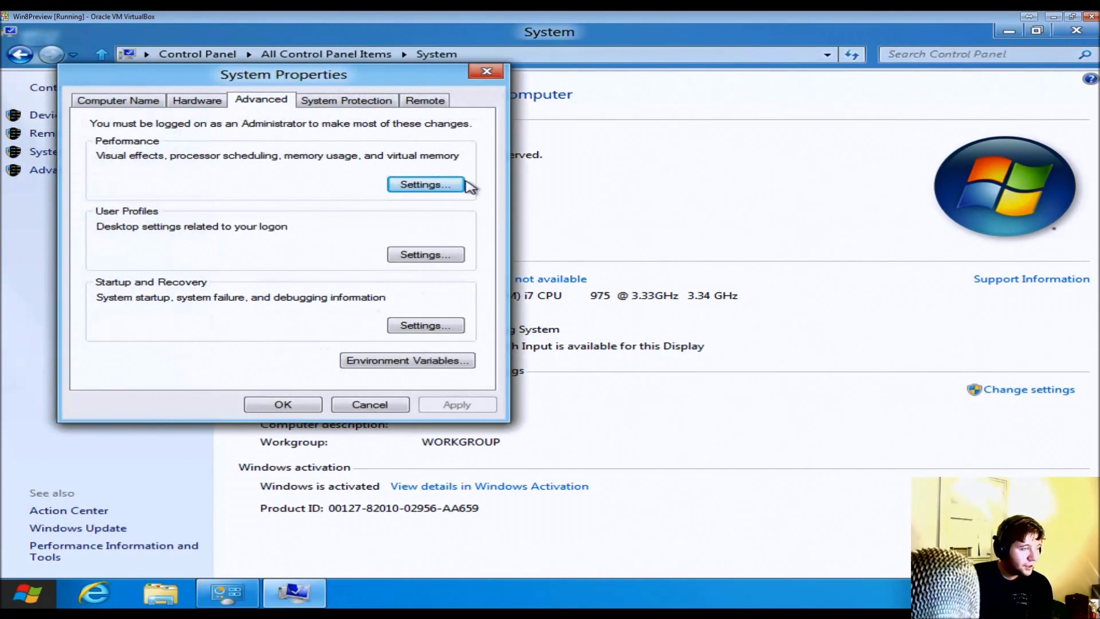
{"action": "left_click", "coordinate": [451, 185]}
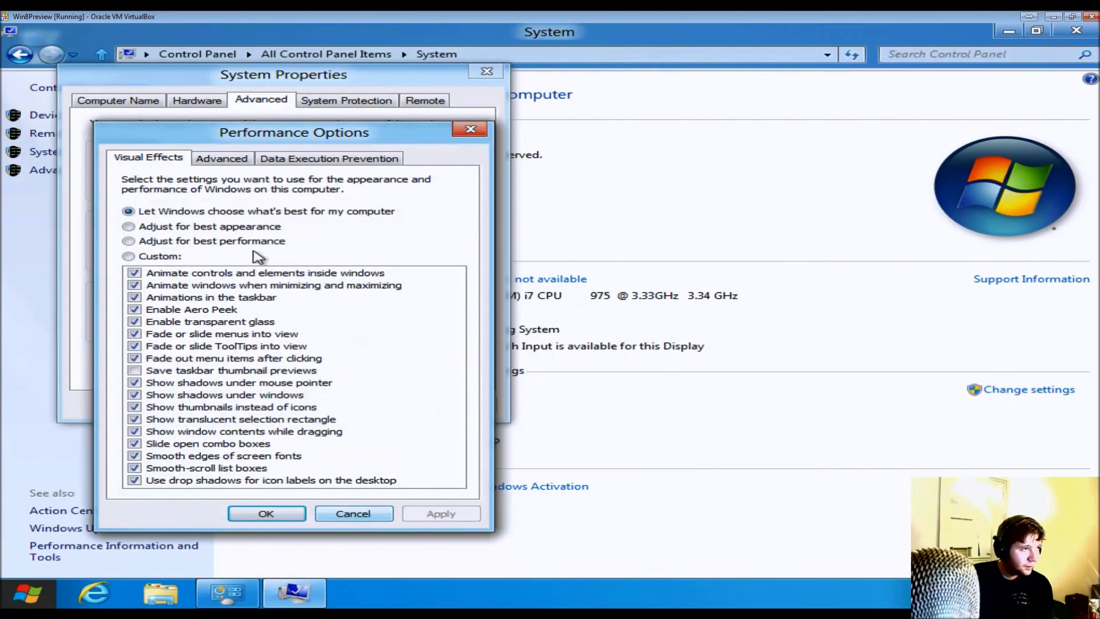
{"action": "left_click", "coordinate": [229, 158]}
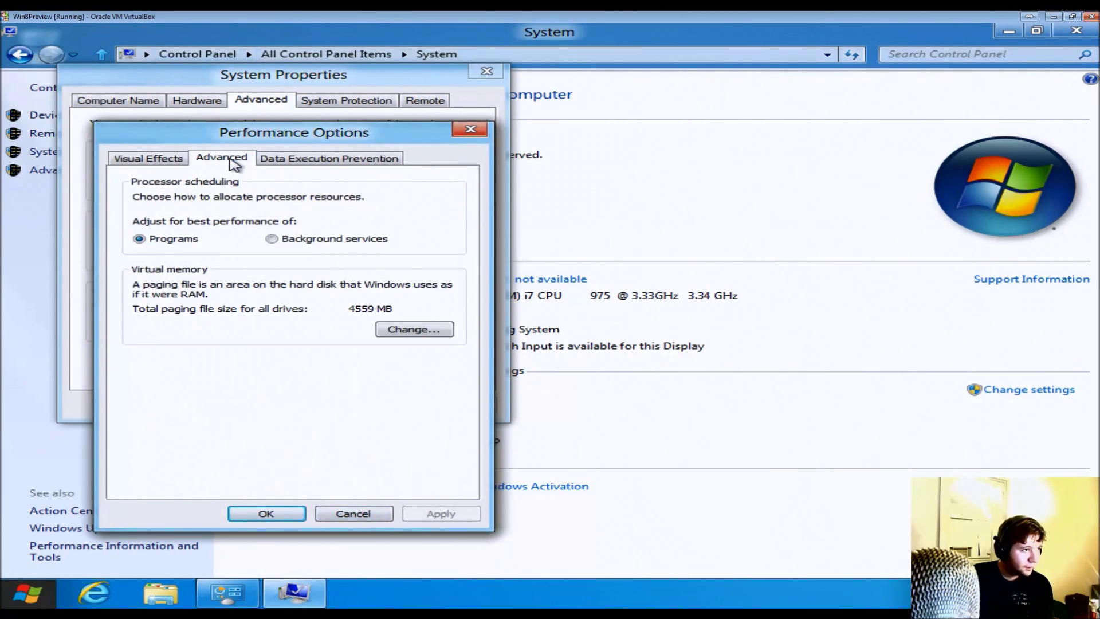
{"action": "left_click", "coordinate": [291, 164]}
{"action": "left_click", "coordinate": [353, 514]}
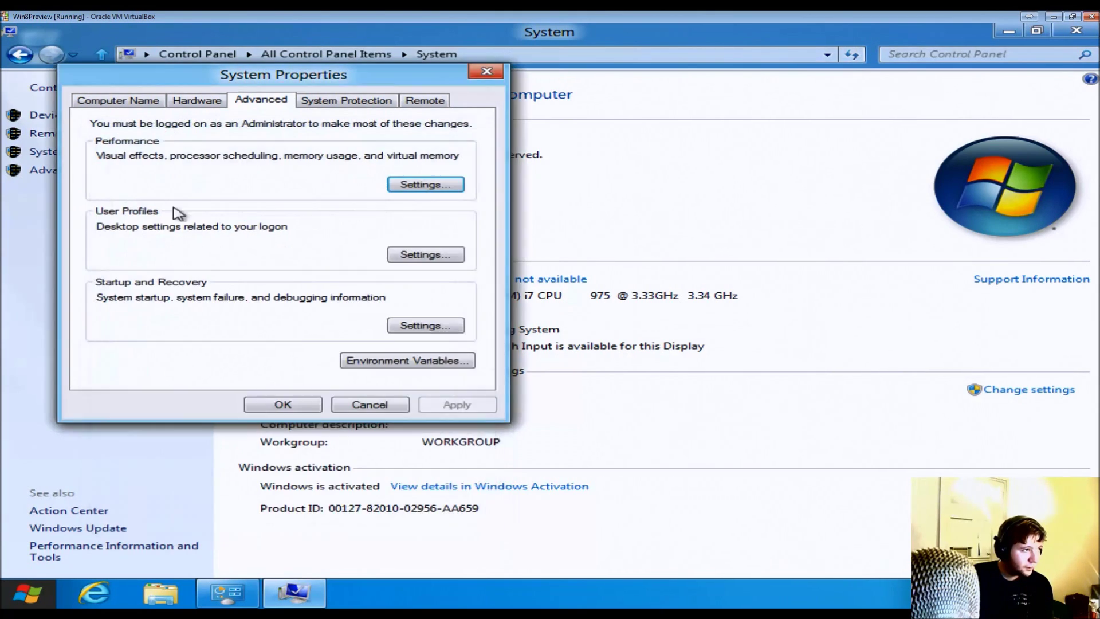
- Inspect the Environment Variables dialog and close it without changes
{"action": "left_click", "coordinate": [427, 359]}
{"action": "left_click", "coordinate": [454, 356]}
{"action": "left_click", "coordinate": [453, 356]}
{"action": "left_click", "coordinate": [453, 356]}
{"action": "left_click", "coordinate": [454, 356]}
{"action": "left_click", "coordinate": [453, 355]}
{"action": "left_click", "coordinate": [454, 356]}
{"action": "left_click", "coordinate": [455, 357]}
{"action": "left_click", "coordinate": [455, 358]}
{"action": "left_click", "coordinate": [455, 357]}
{"action": "left_click", "coordinate": [455, 357]}
{"action": "left_click", "coordinate": [455, 357]}
{"action": "left_click", "coordinate": [455, 358]}
{"action": "left_click", "coordinate": [455, 358]}
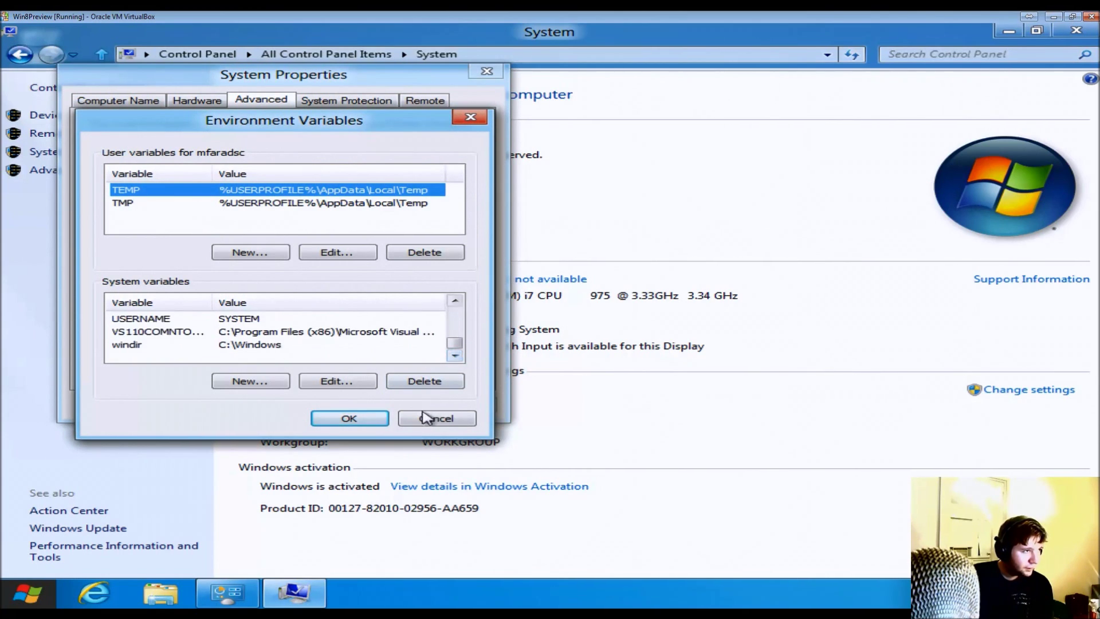
{"action": "left_click", "coordinate": [435, 418]}
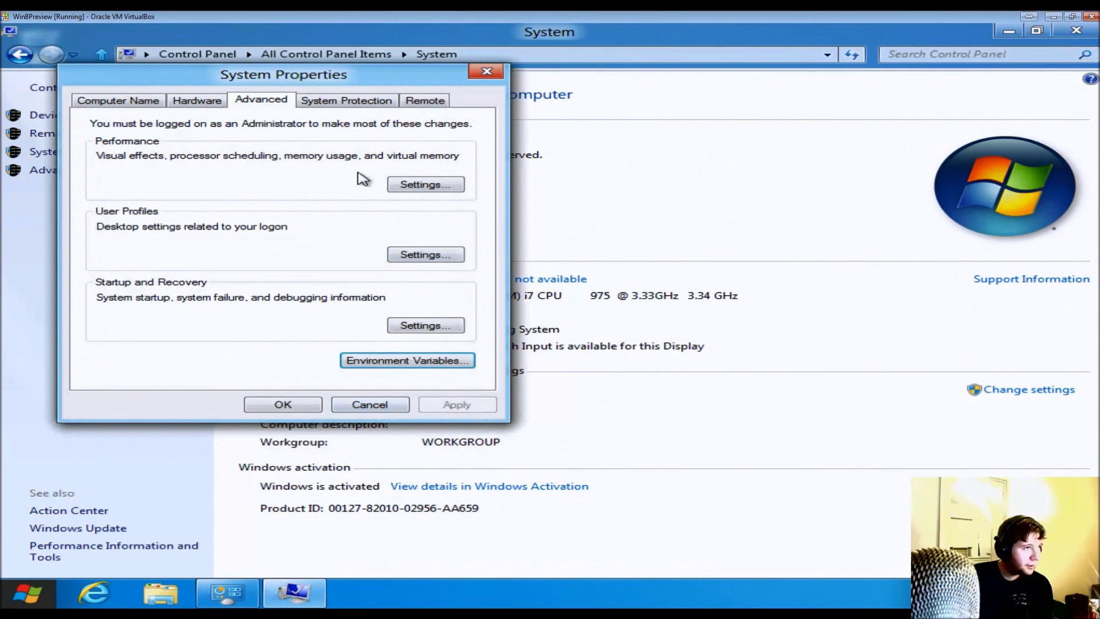
- Review the User Profiles list, then view the System Protection settings
{"action": "left_click", "coordinate": [406, 259]}
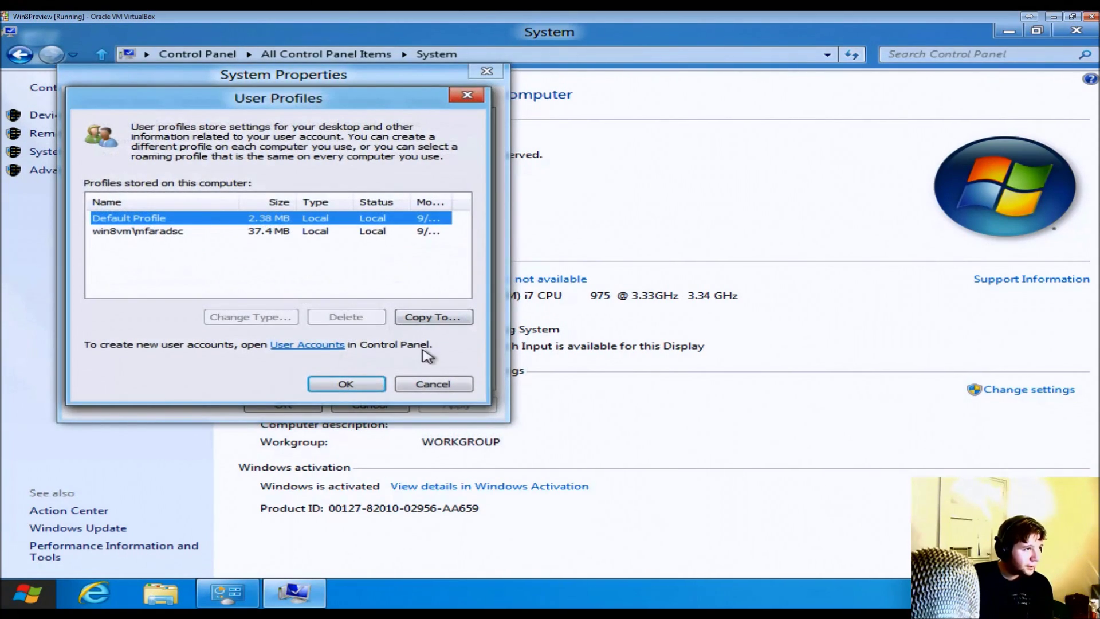
{"action": "left_click", "coordinate": [448, 388]}
{"action": "left_click", "coordinate": [352, 103]}
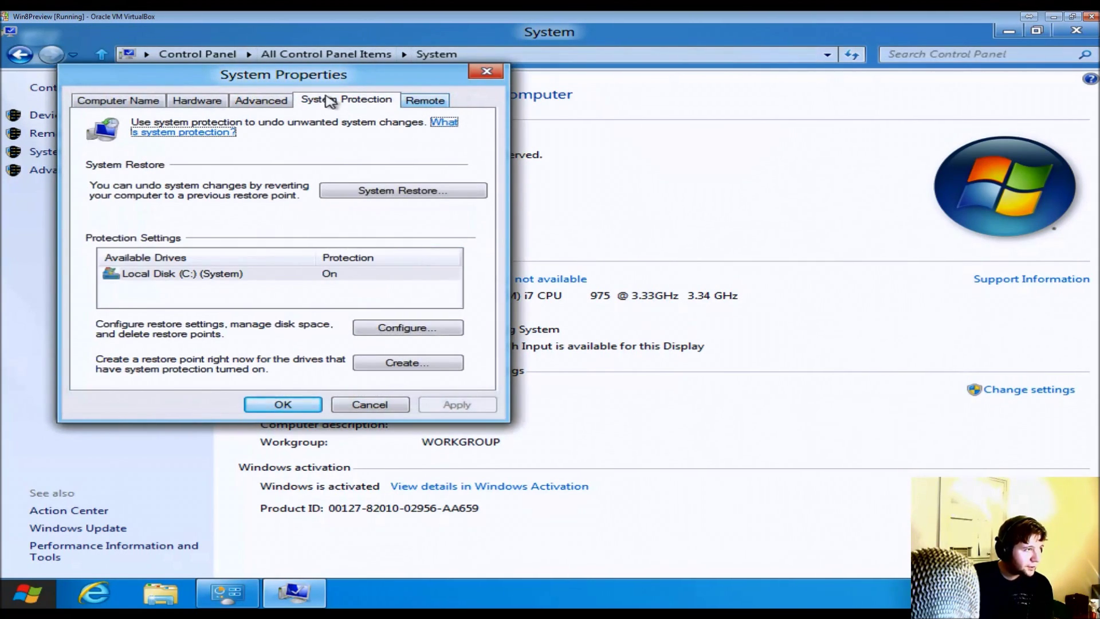
- Check Device Manager and Computer Name, close System Properties, and restore the System window from full screen
{"action": "left_click", "coordinate": [196, 100]}
{"action": "left_click", "coordinate": [431, 182]}
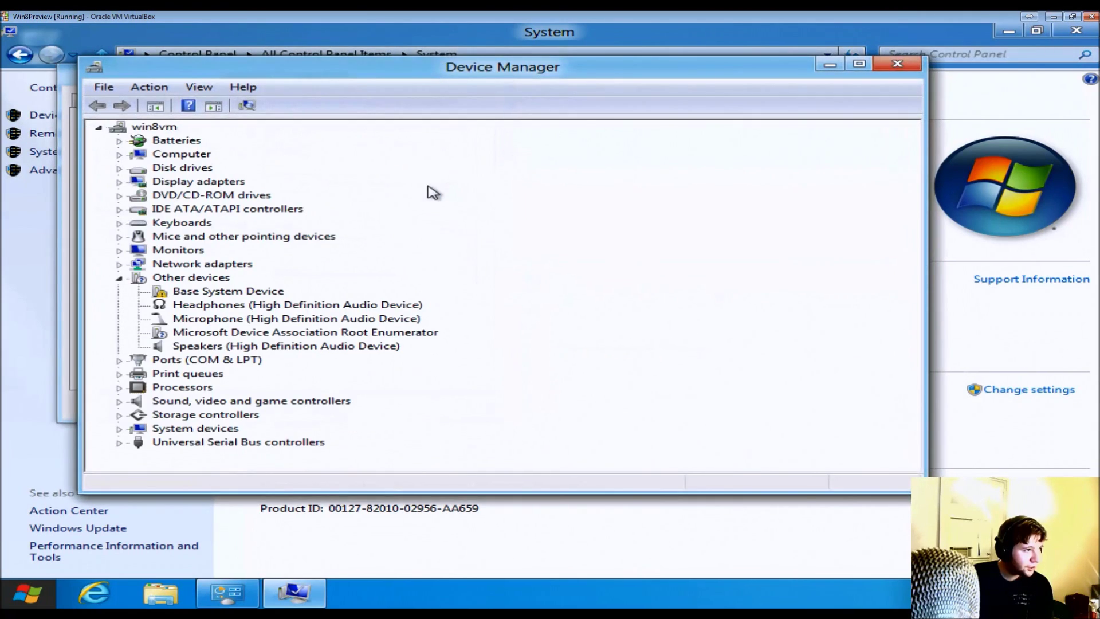
{"action": "left_click", "coordinate": [897, 64]}
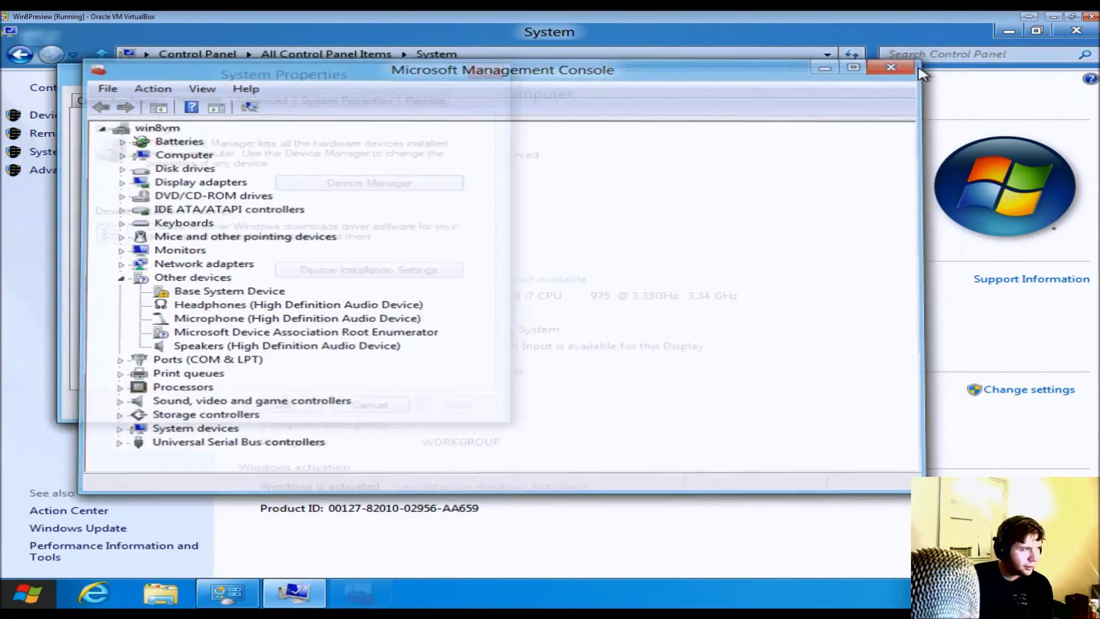
{"action": "left_click", "coordinate": [114, 98]}
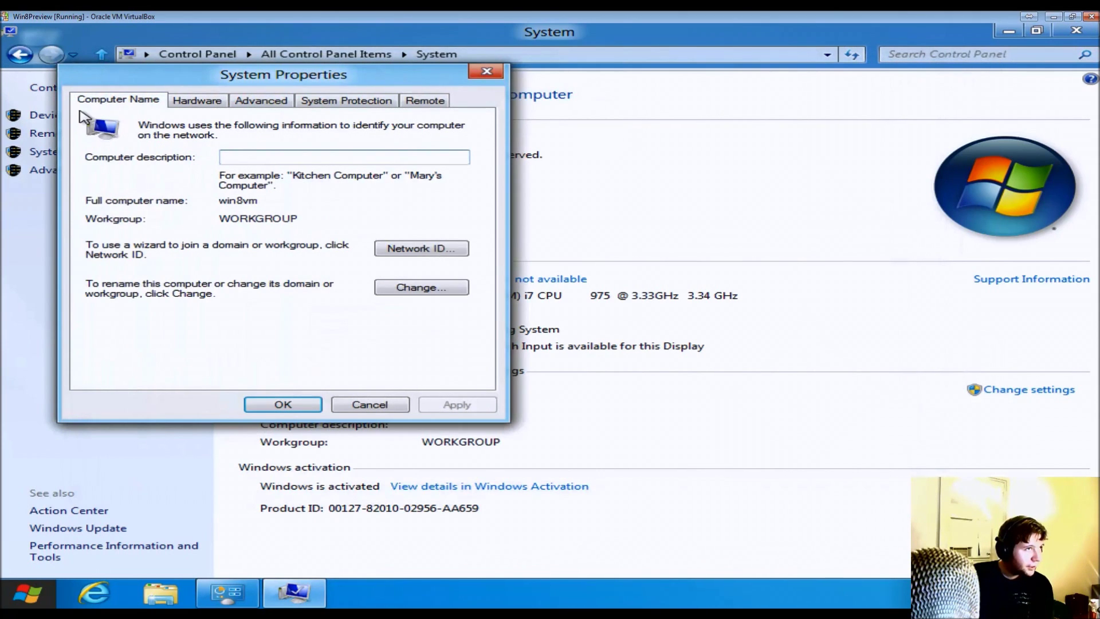
{"action": "left_click", "coordinate": [280, 404]}
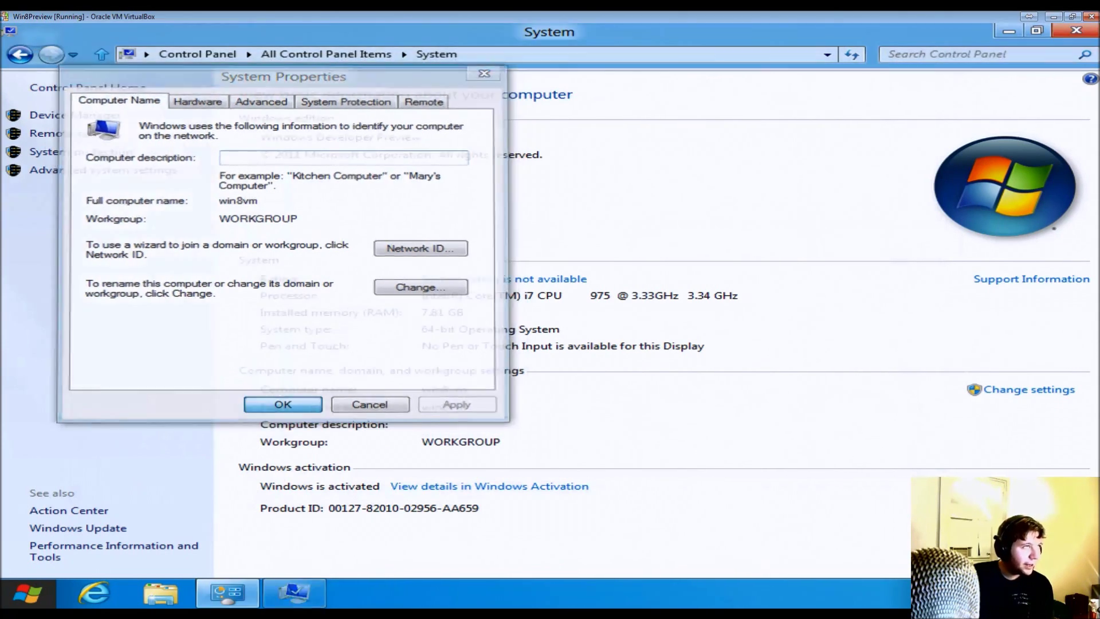
{"action": "left_click", "coordinate": [1037, 30]}
{"action": "left_click_drag", "start_coordinate": [736, 42], "coordinate": [852, 120]}
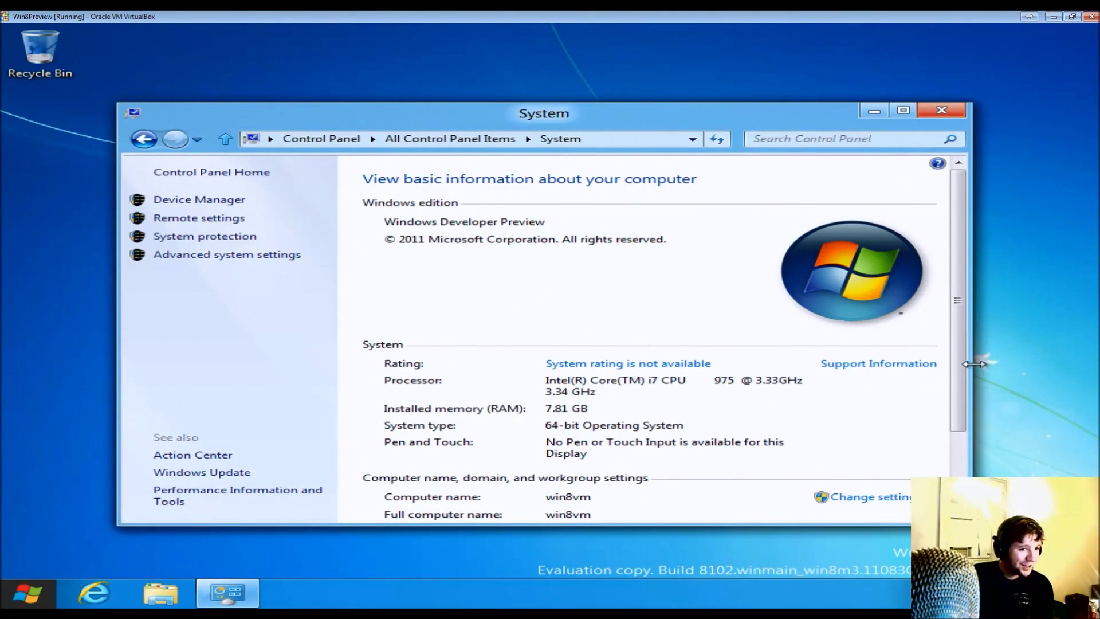
{"action": "left_click_drag", "start_coordinate": [965, 376], "coordinate": [965, 453]}
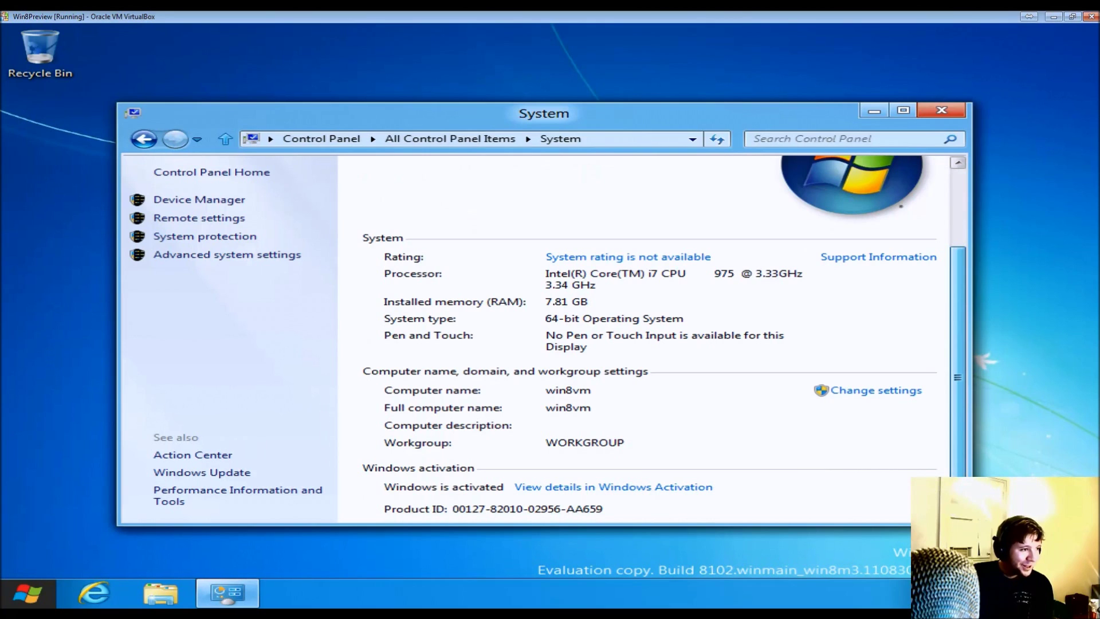
{"action": "scroll", "coordinate": [960, 405], "scroll_direction": "up", "scroll_amount": 3}
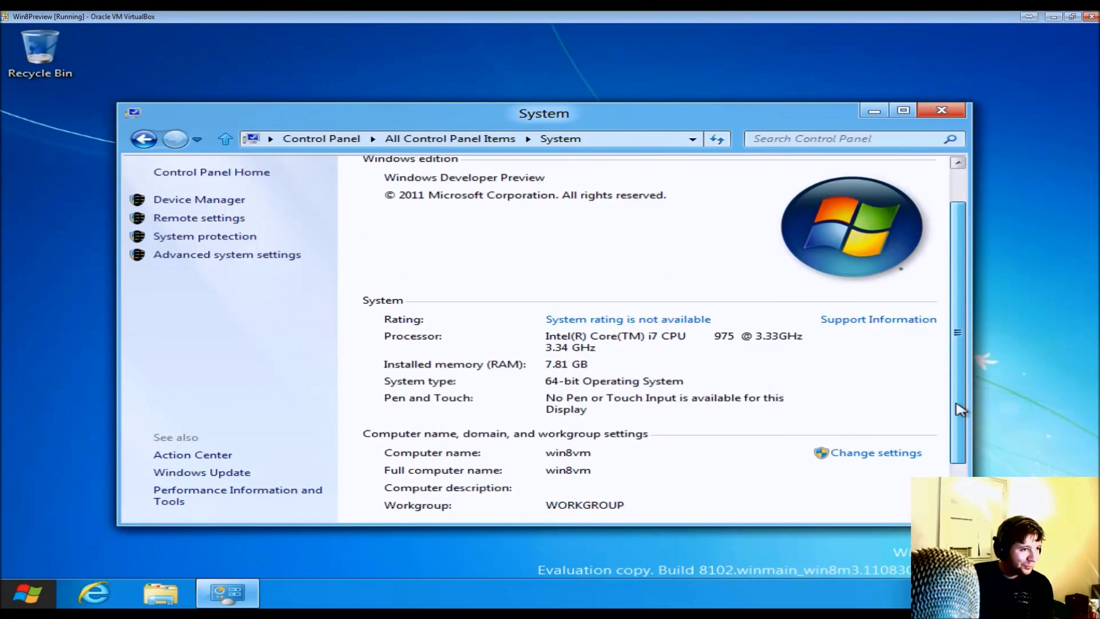
{"action": "left_click", "coordinate": [253, 243]}
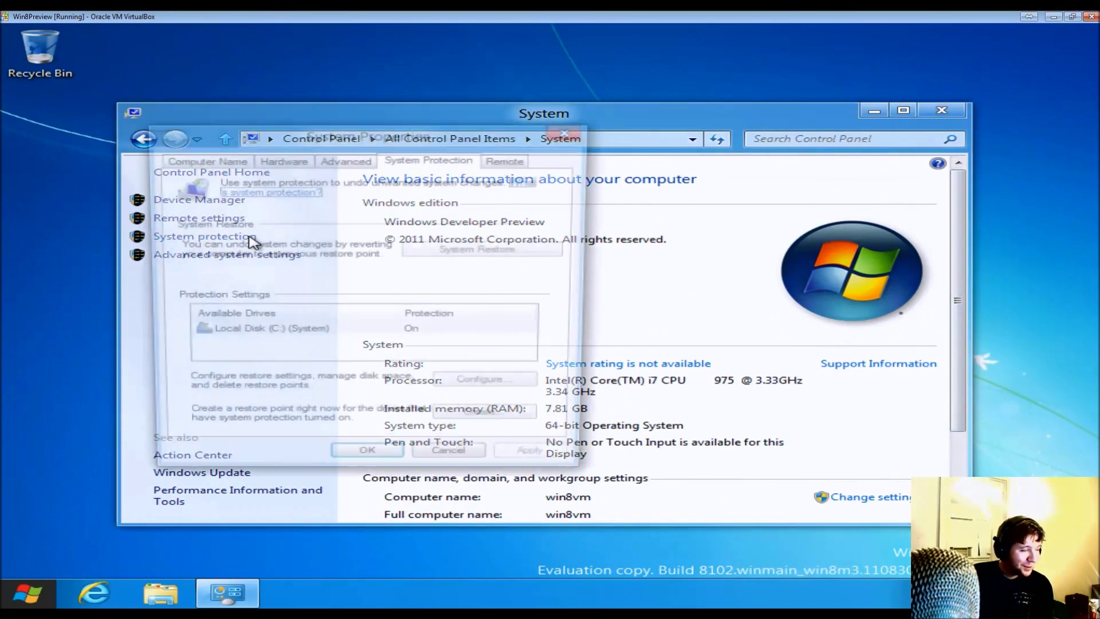
{"action": "left_click", "coordinate": [221, 161]}
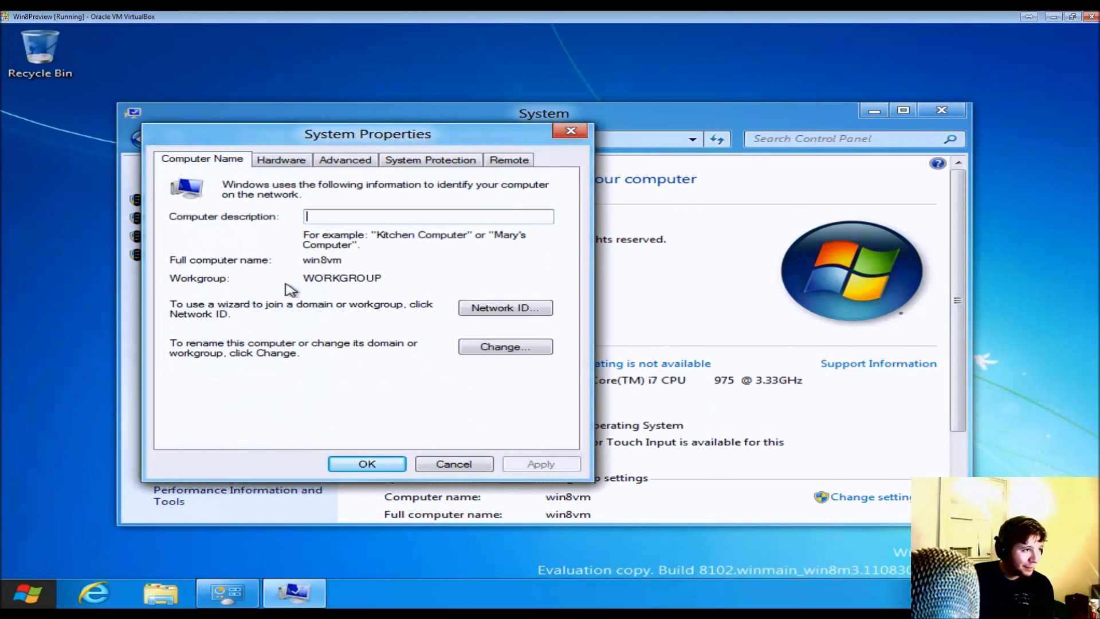
{"action": "left_click", "coordinate": [457, 464]}
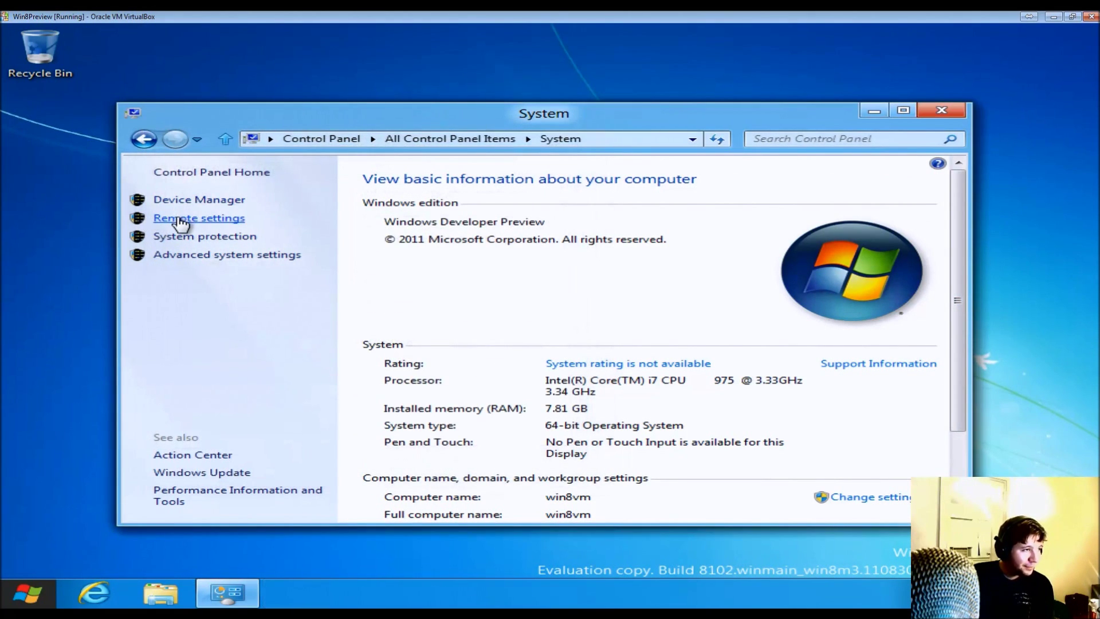
{"action": "left_click", "coordinate": [179, 222]}
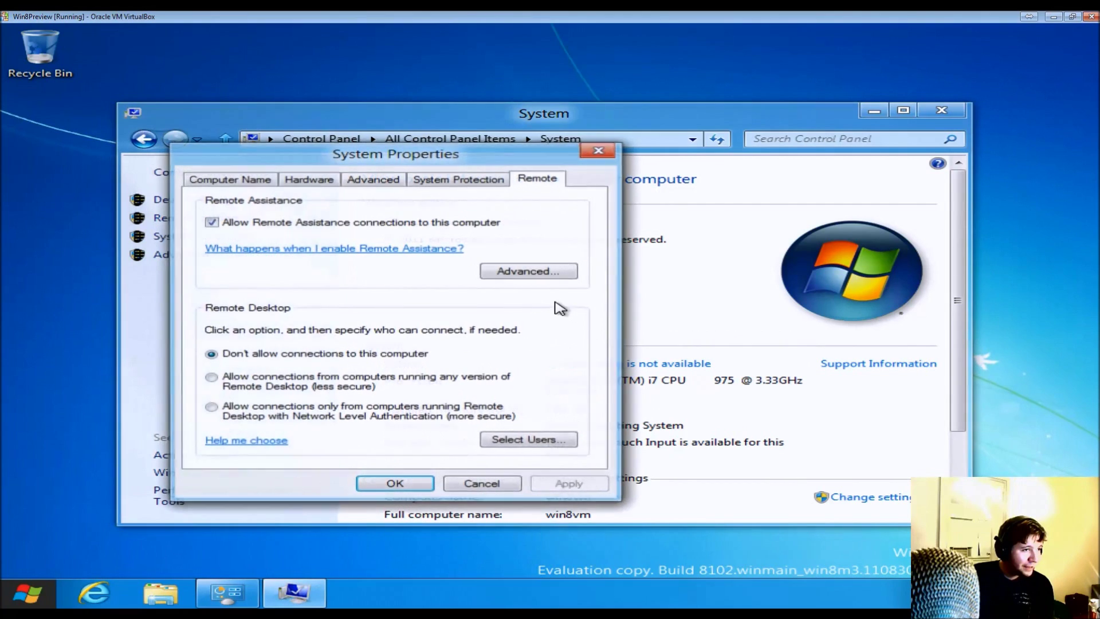
{"action": "left_click", "coordinate": [321, 181]}
{"action": "left_click", "coordinate": [274, 181]}
{"action": "left_click", "coordinate": [370, 182]}
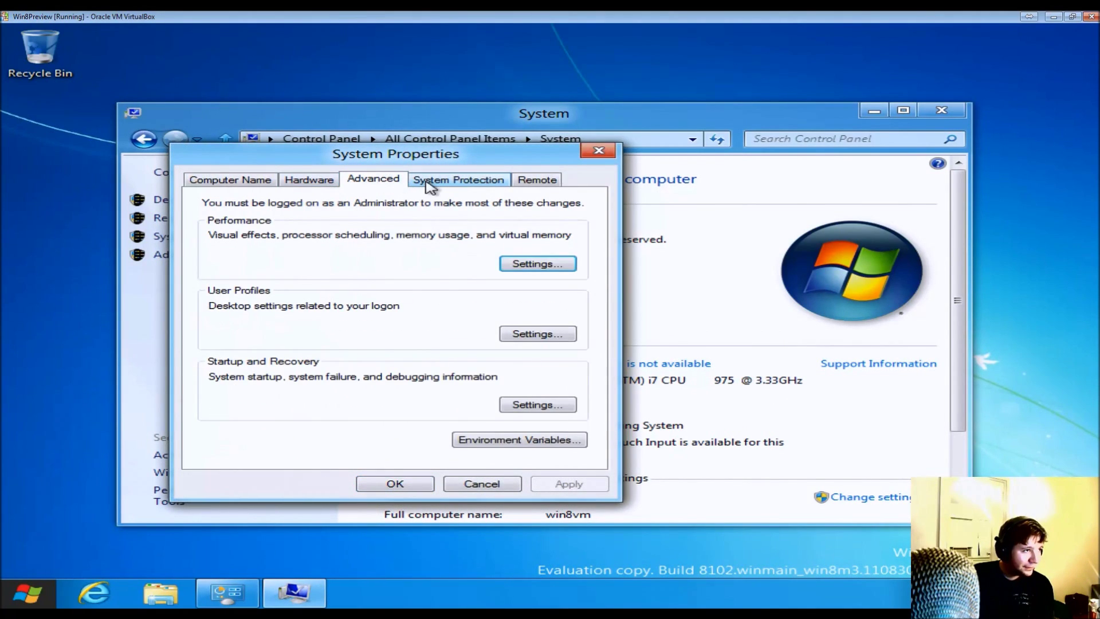
{"action": "left_click", "coordinate": [524, 263]}
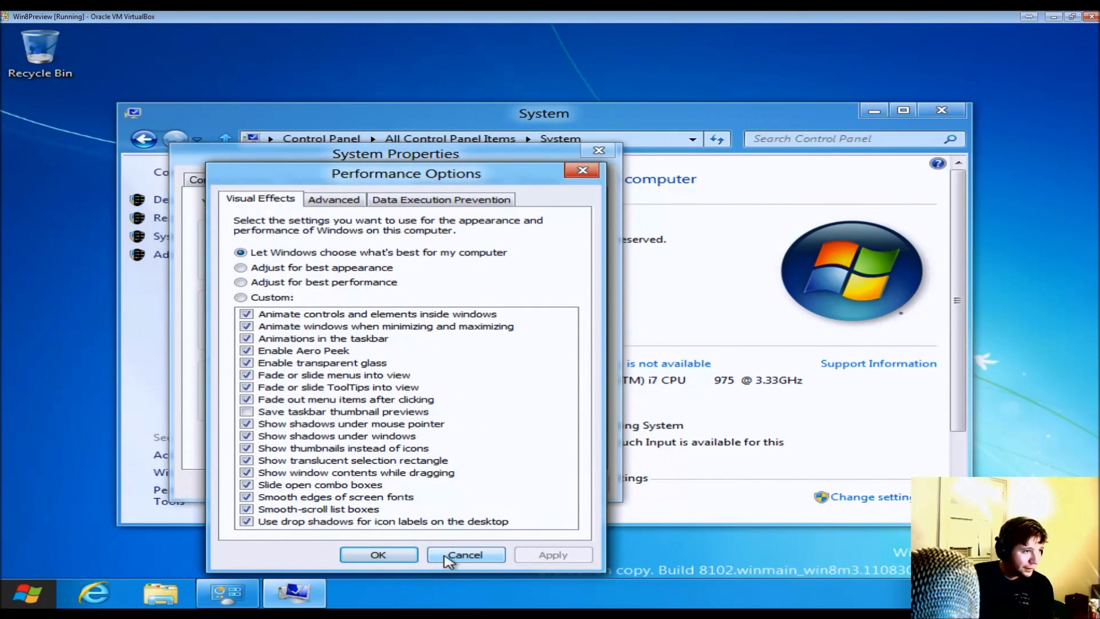
{"action": "left_click", "coordinate": [461, 556]}
{"action": "left_click", "coordinate": [476, 487]}
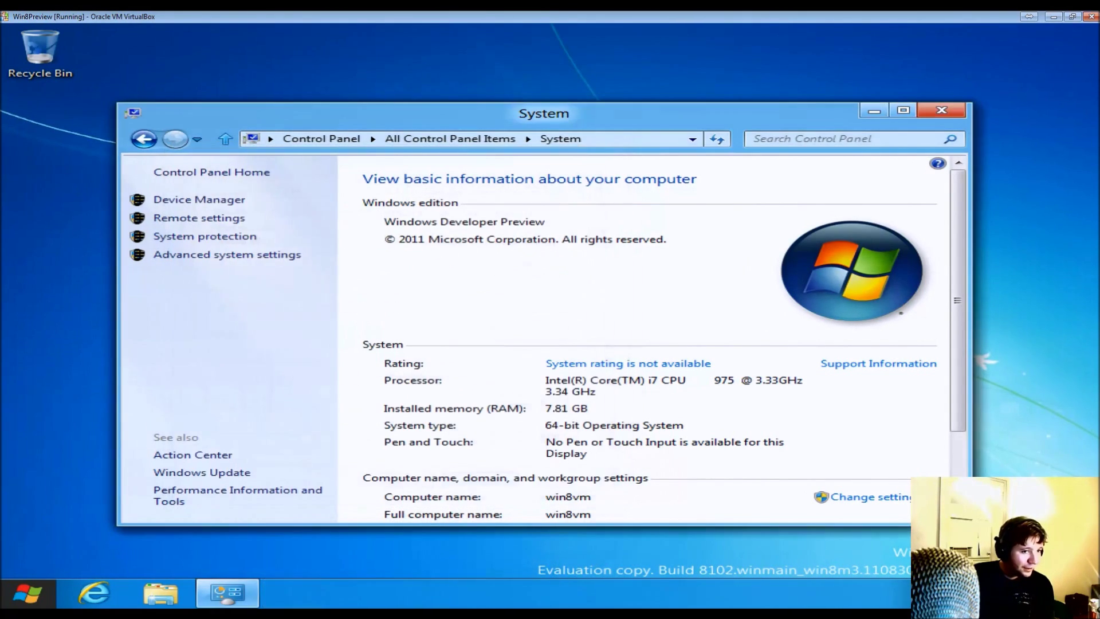
- Close the System window and set the guest volume to 66 from the Settings charm
{"action": "left_click", "coordinate": [942, 109]}
{"action": "mouse_move", "coordinate": [6, 601]}
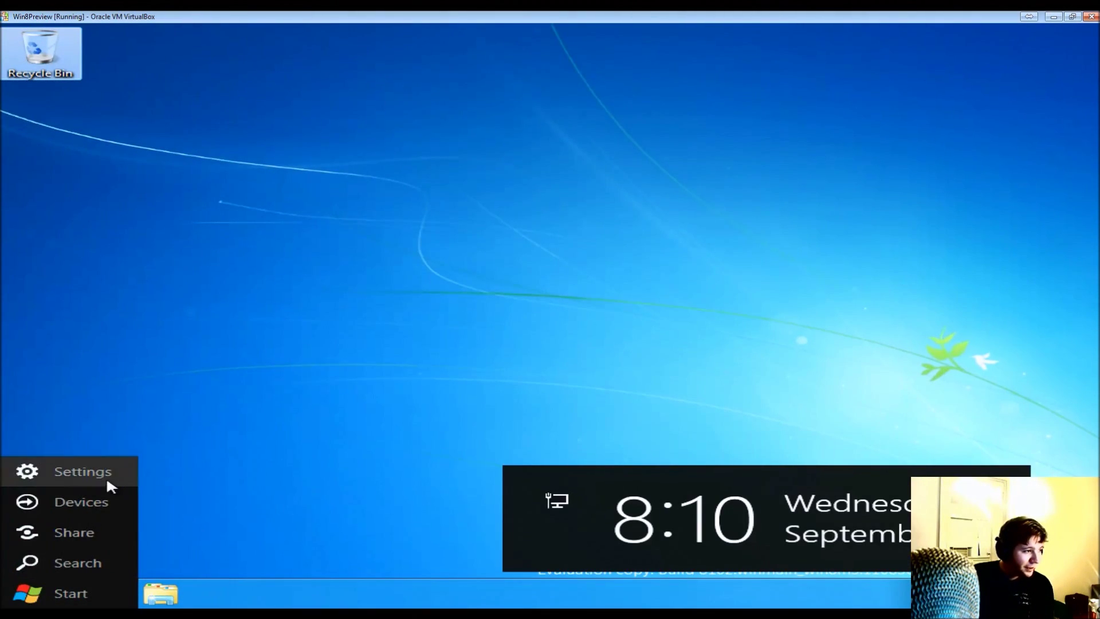
{"action": "left_click", "coordinate": [107, 480]}
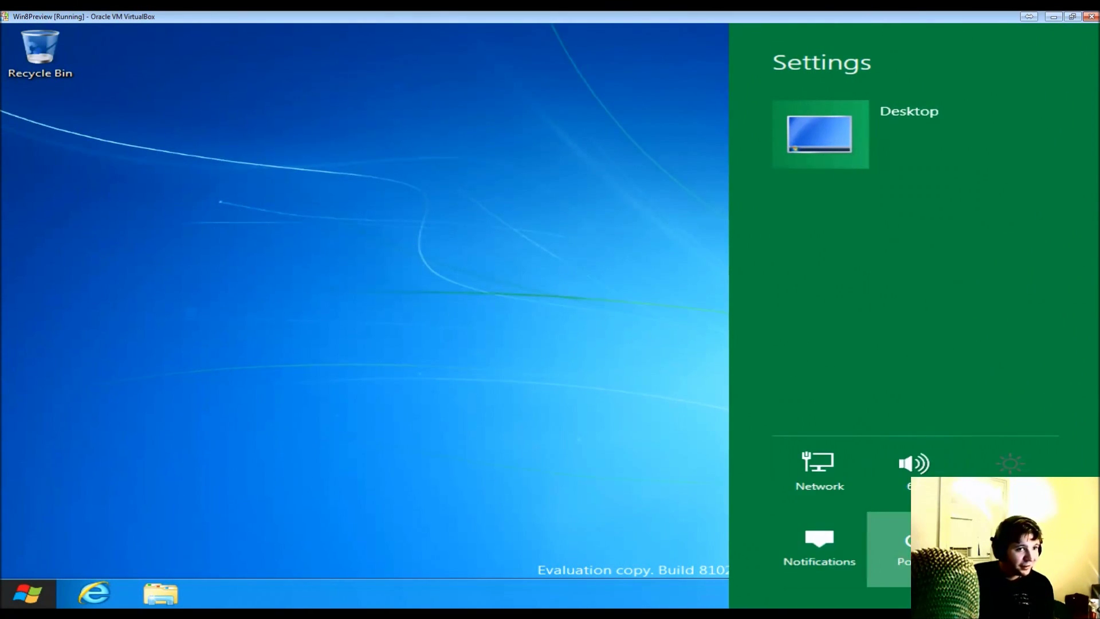
{"action": "left_click", "coordinate": [903, 479]}
{"action": "left_click", "coordinate": [903, 479]}
{"action": "left_click", "coordinate": [856, 346]}
- Check the network connection status, then toggle notifications off, on, and off again
{"action": "left_click", "coordinate": [824, 487]}
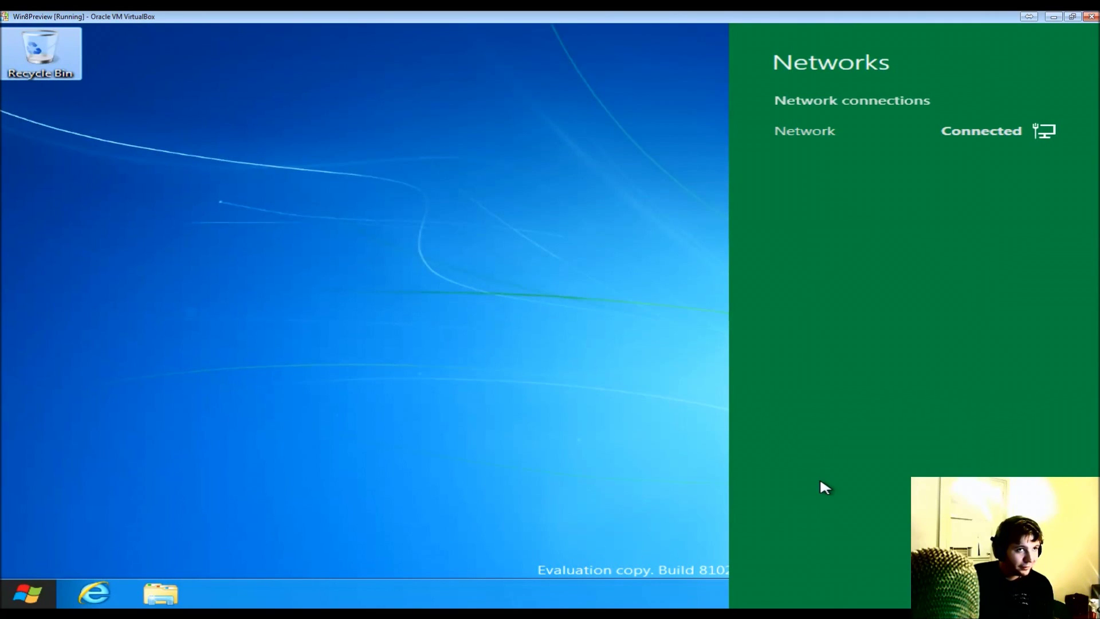
{"action": "left_click", "coordinate": [628, 418]}
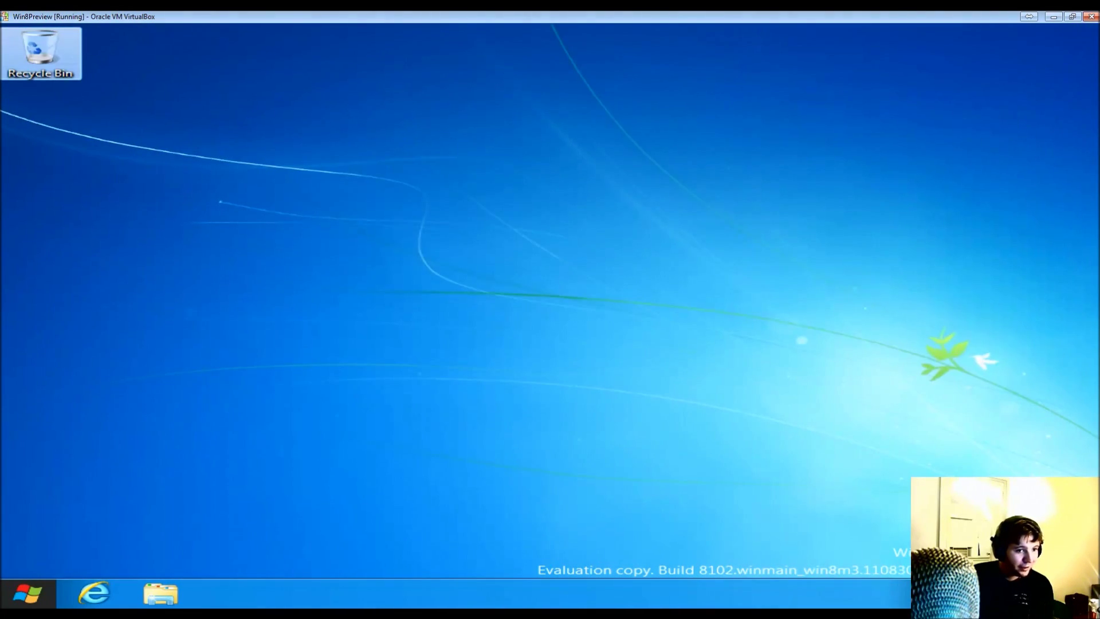
{"action": "mouse_move", "coordinate": [5, 590]}
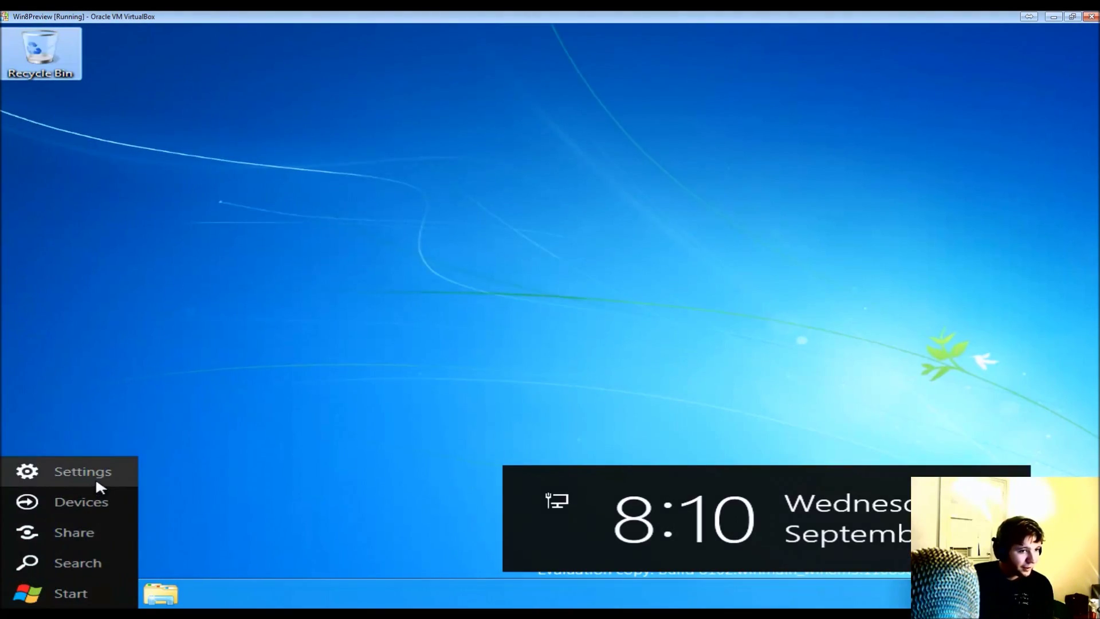
{"action": "left_click", "coordinate": [95, 476]}
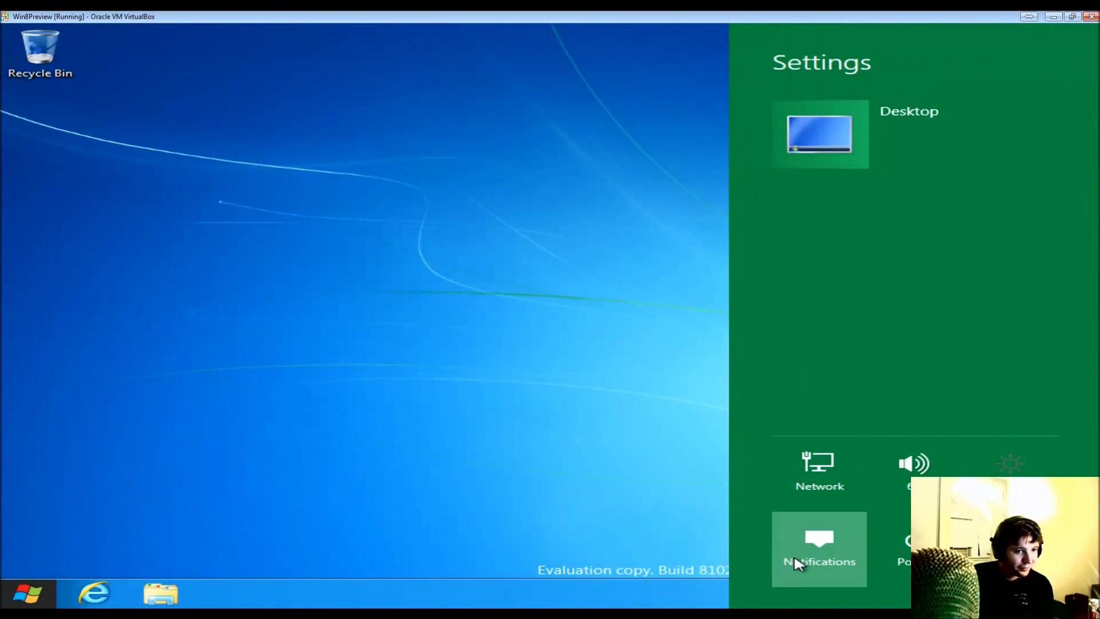
{"action": "left_click", "coordinate": [801, 564]}
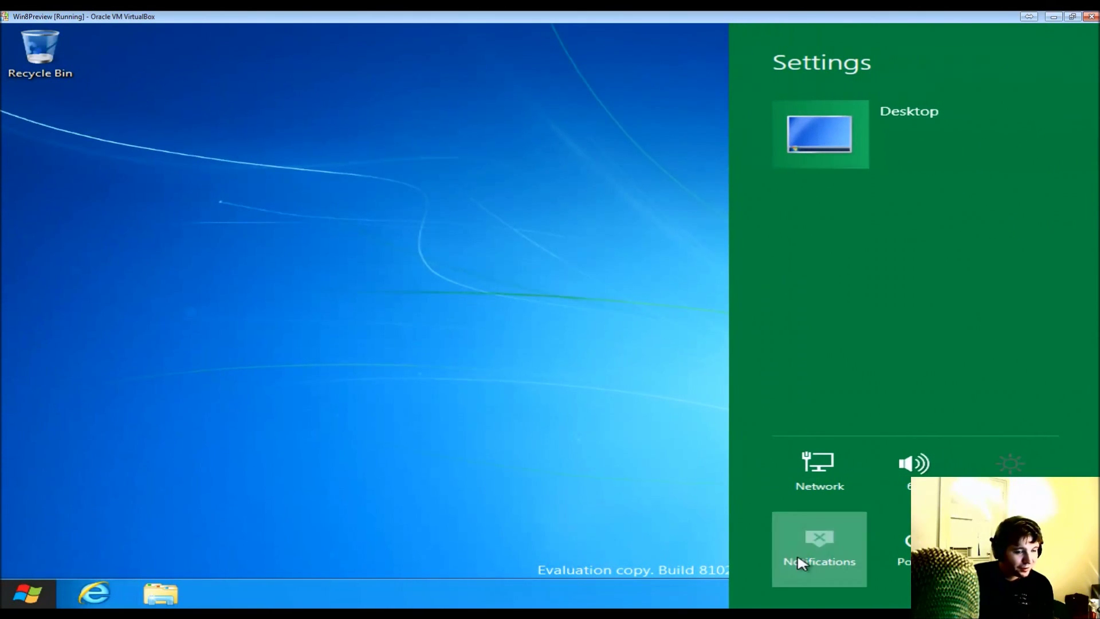
{"action": "left_click", "coordinate": [835, 553]}
{"action": "left_click", "coordinate": [837, 553]}
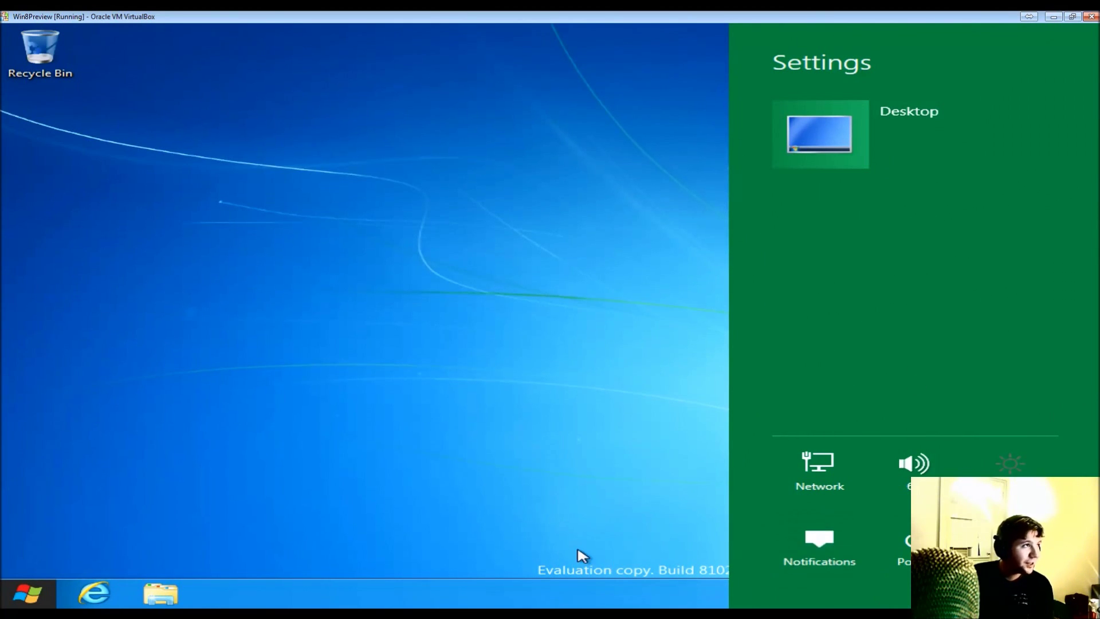
{"action": "mouse_move", "coordinate": [3, 616]}
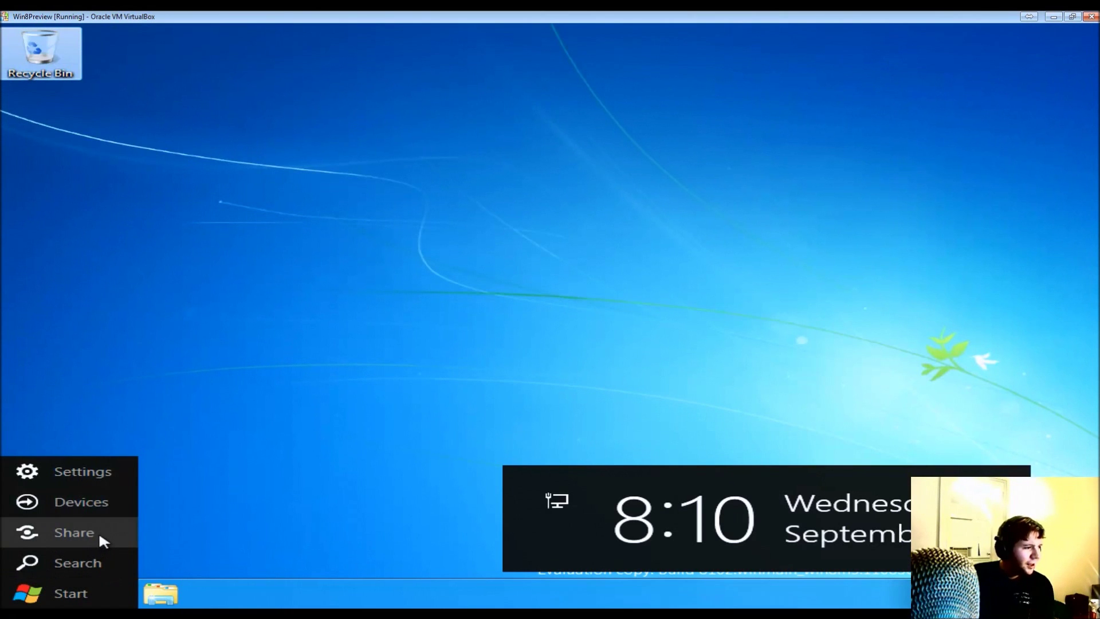
- Go from the Devices charm to the Start screen and launch the Weather app
{"action": "left_click", "coordinate": [115, 503]}
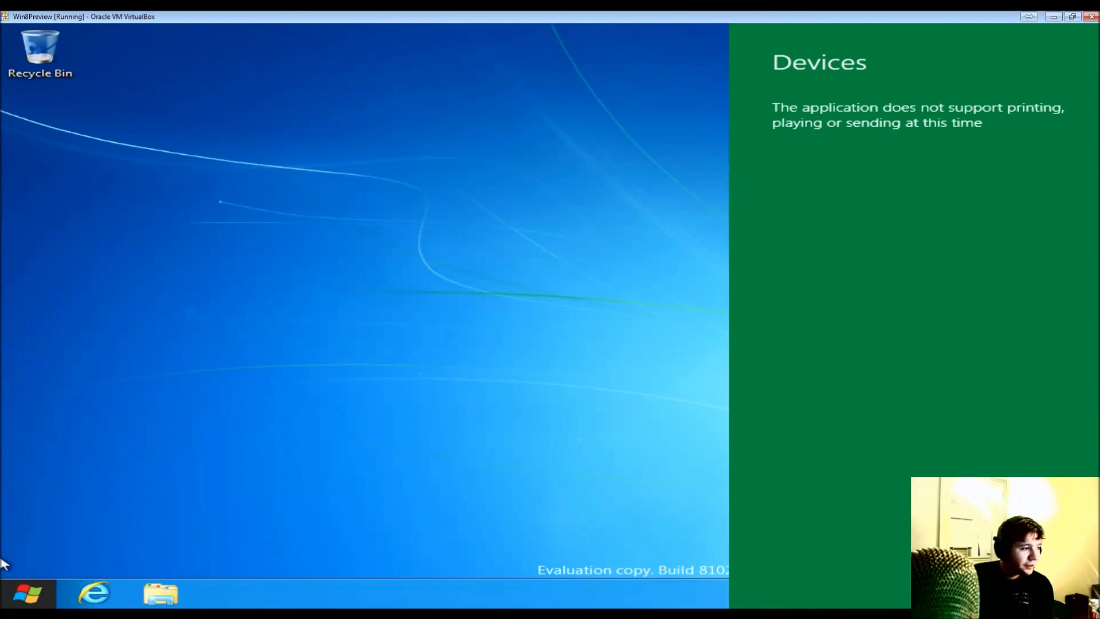
{"action": "left_click", "coordinate": [26, 596]}
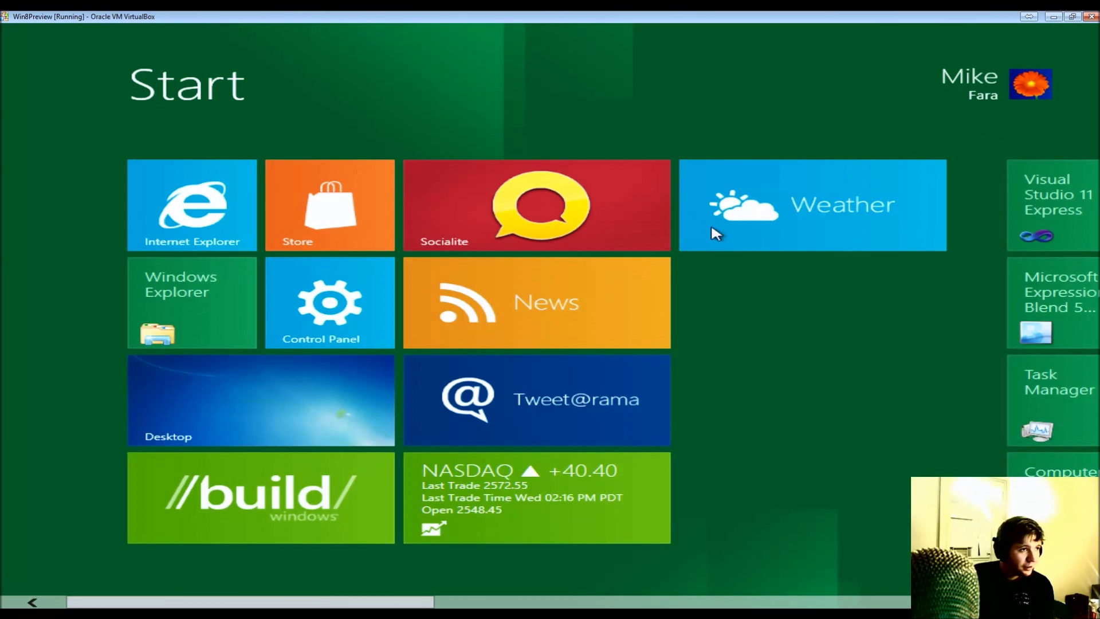
{"action": "left_click", "coordinate": [793, 219]}
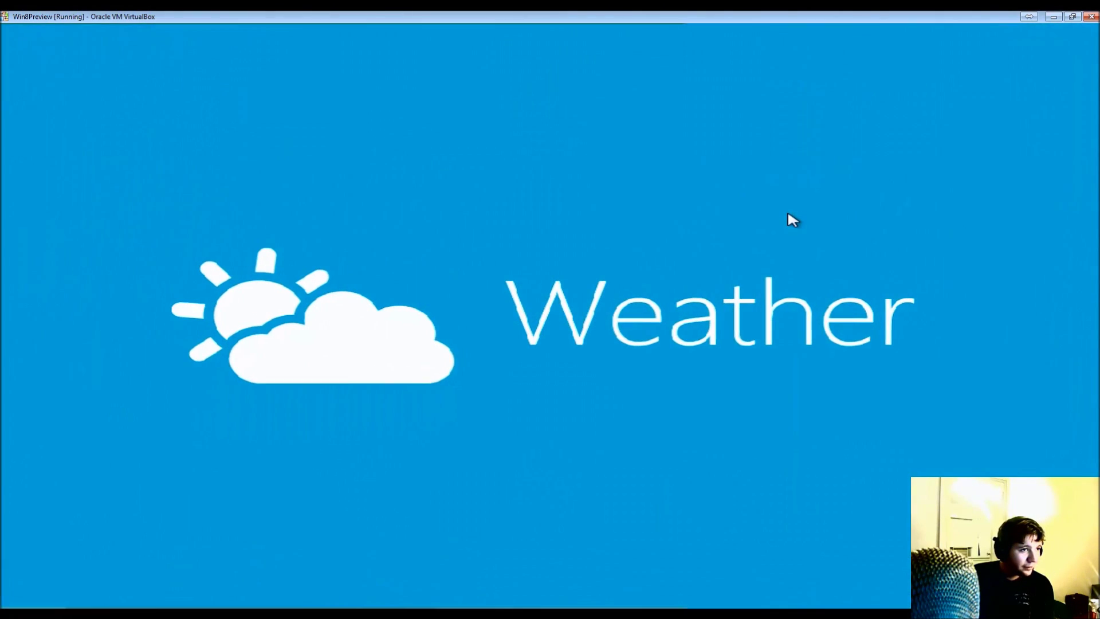
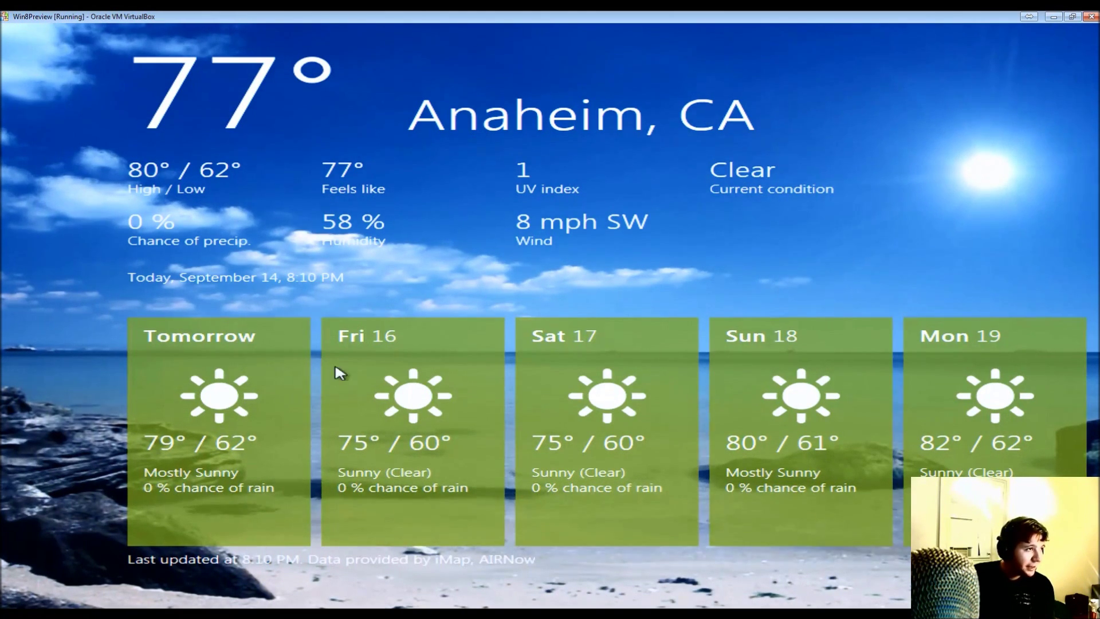
- Switch the Weather app to Anaheim's summary view, then back to the full five-day forecast
{"action": "key", "text": "super+z"}
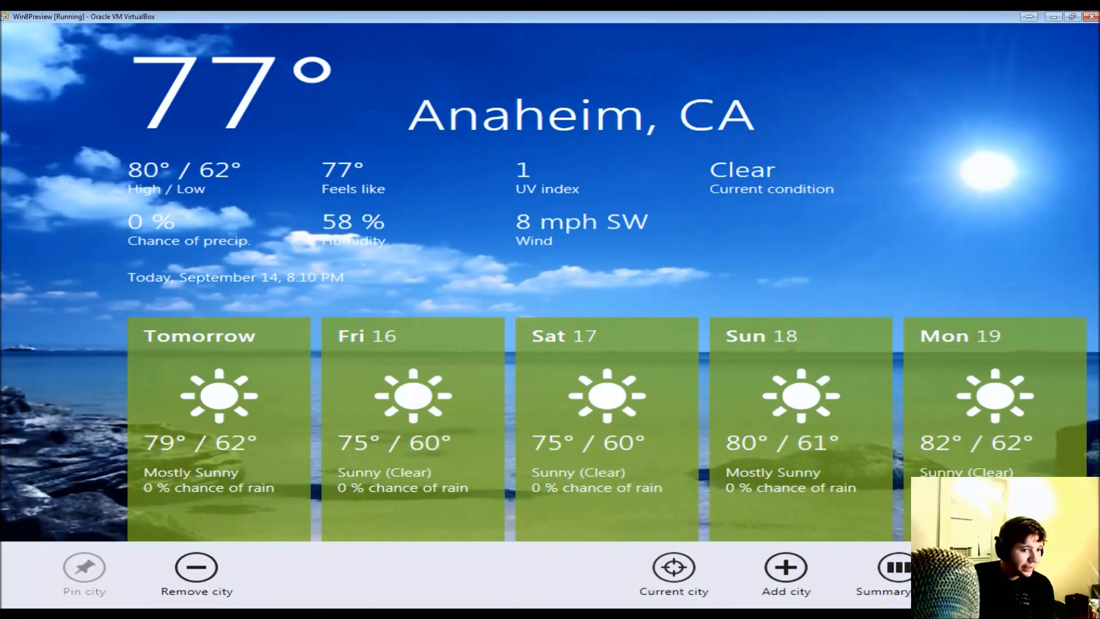
{"action": "left_click", "coordinate": [786, 567]}
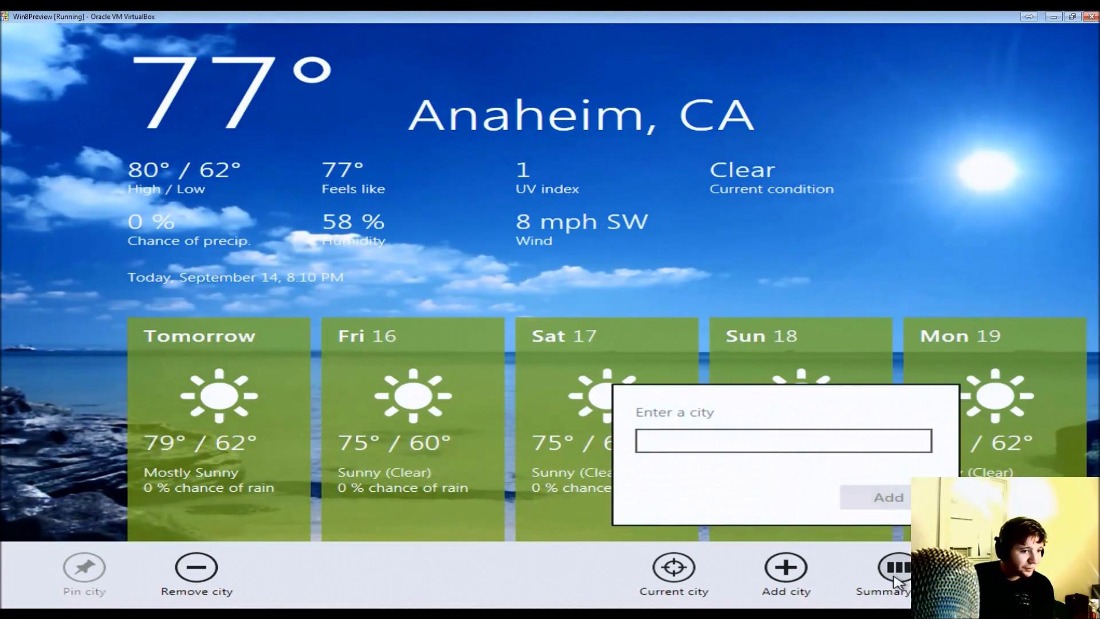
{"action": "left_click", "coordinate": [896, 567]}
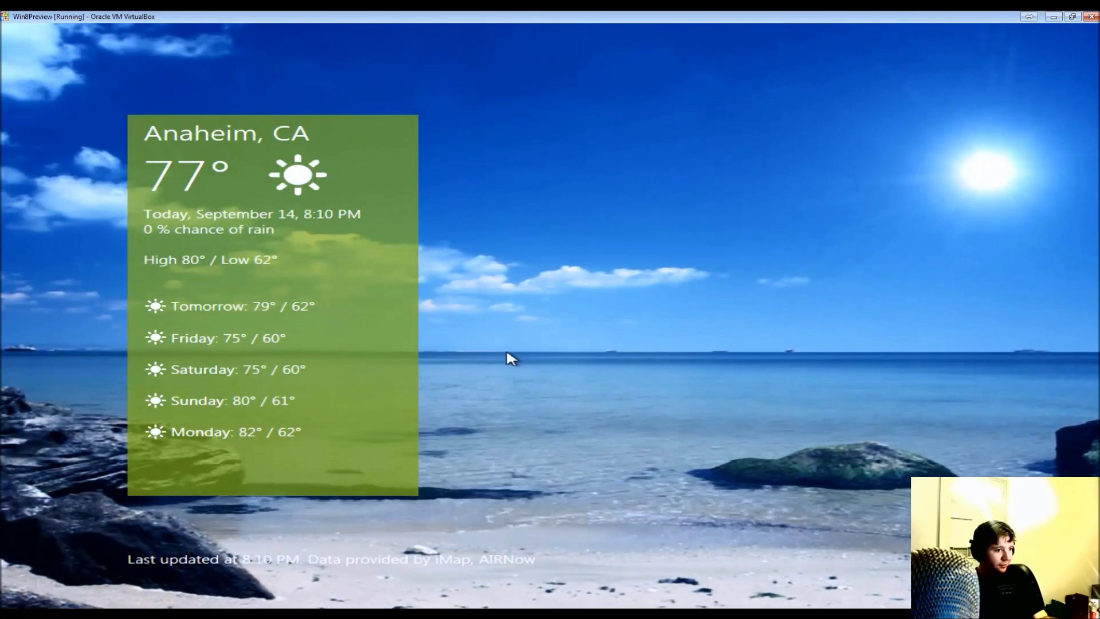
{"action": "left_click", "coordinate": [177, 444]}
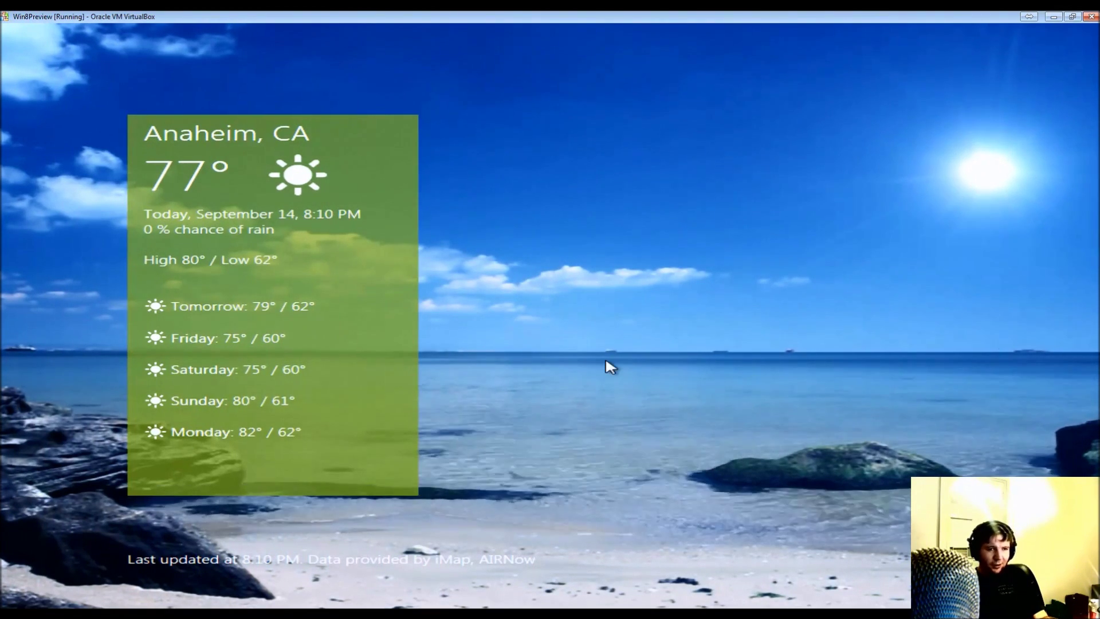
{"action": "left_click", "coordinate": [327, 229]}
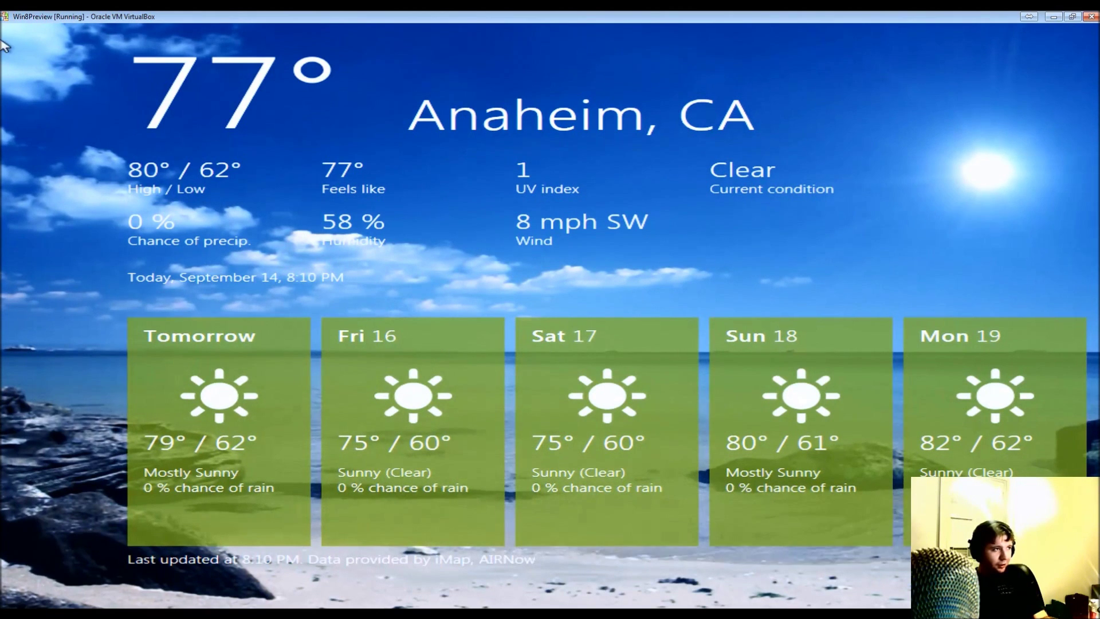
- Toggle the Weather app bar several times, then pull Control Panel in from the top-left corner
{"action": "right_click", "coordinate": [427, 279]}
{"action": "right_click", "coordinate": [423, 275]}
{"action": "right_click", "coordinate": [423, 273]}
{"action": "right_click", "coordinate": [415, 288]}
{"action": "right_click", "coordinate": [655, 224]}
{"action": "right_click", "coordinate": [655, 223]}
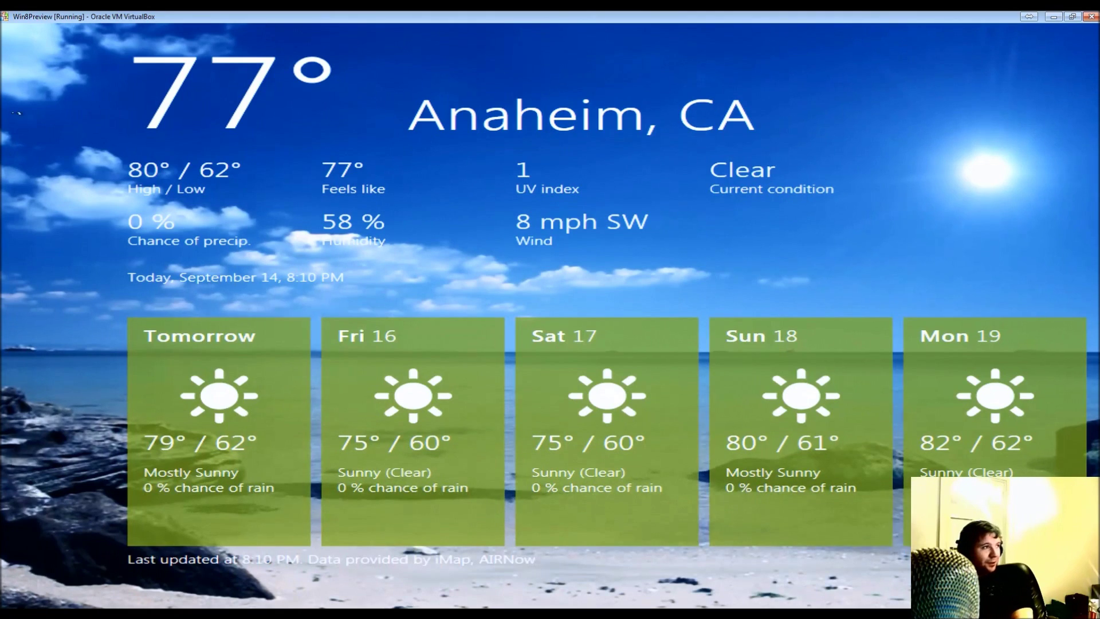
{"action": "left_click_drag", "start_coordinate": [14, 115], "coordinate": [716, 197]}
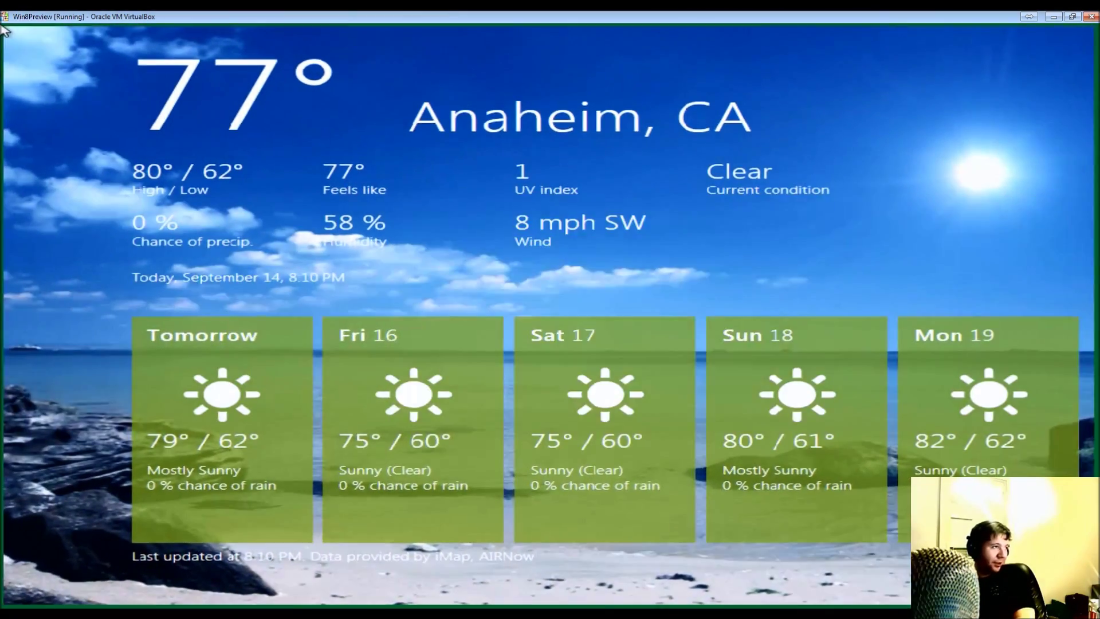
- Switch to full-screen Internet Explorer and hide its tabs and address bar
{"action": "left_click", "coordinate": [3, 447]}
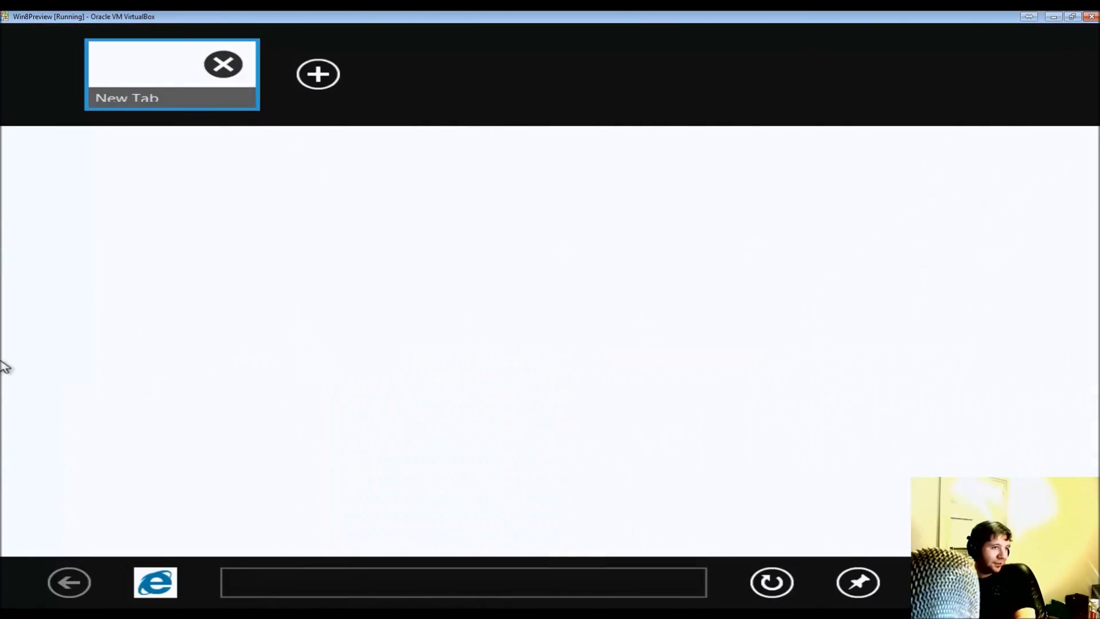
{"action": "left_click", "coordinate": [3, 28]}
{"action": "left_click_drag", "start_coordinate": [2, 29], "coordinate": [974, 258]}
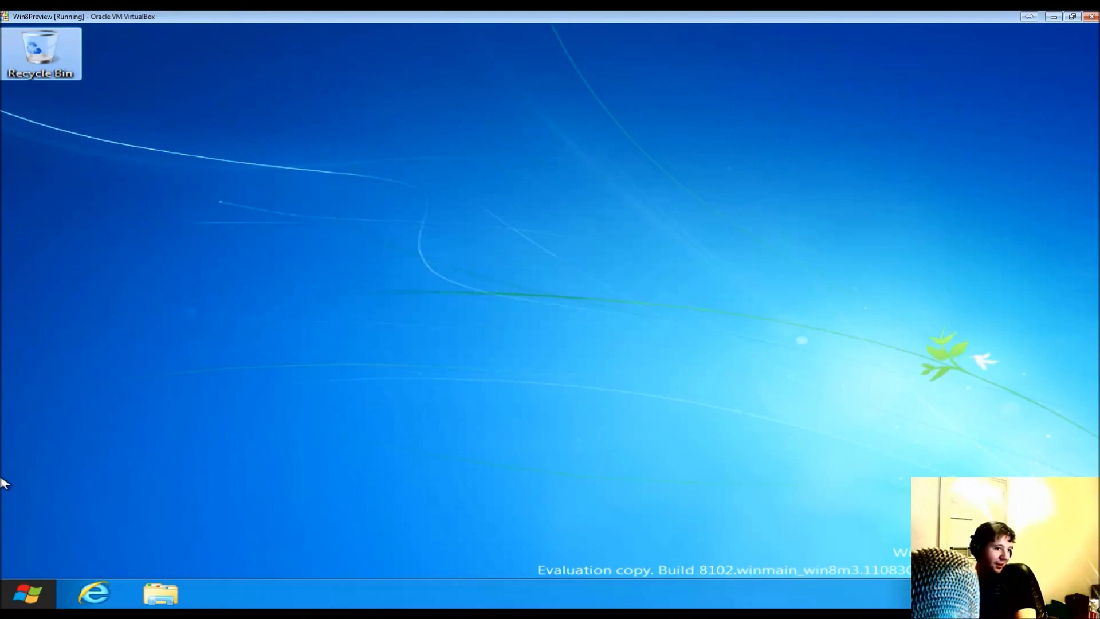
{"action": "left_click", "coordinate": [3, 484]}
{"action": "left_click", "coordinate": [467, 212]}
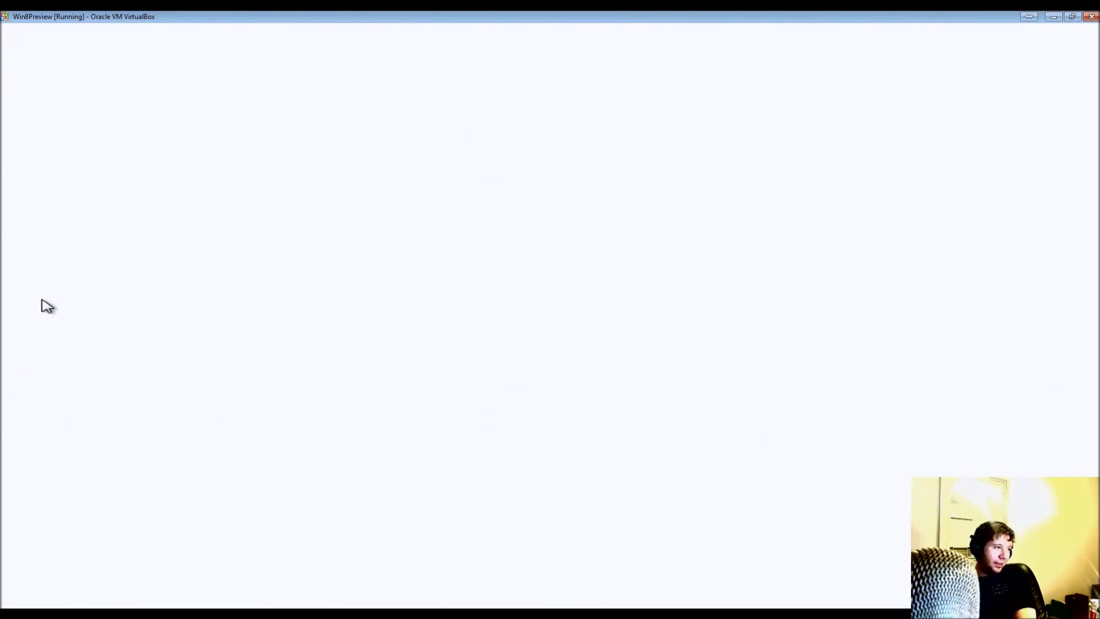
- Switch back to the Windows desktop and bring up the volume level control
{"action": "left_click", "coordinate": [3, 539]}
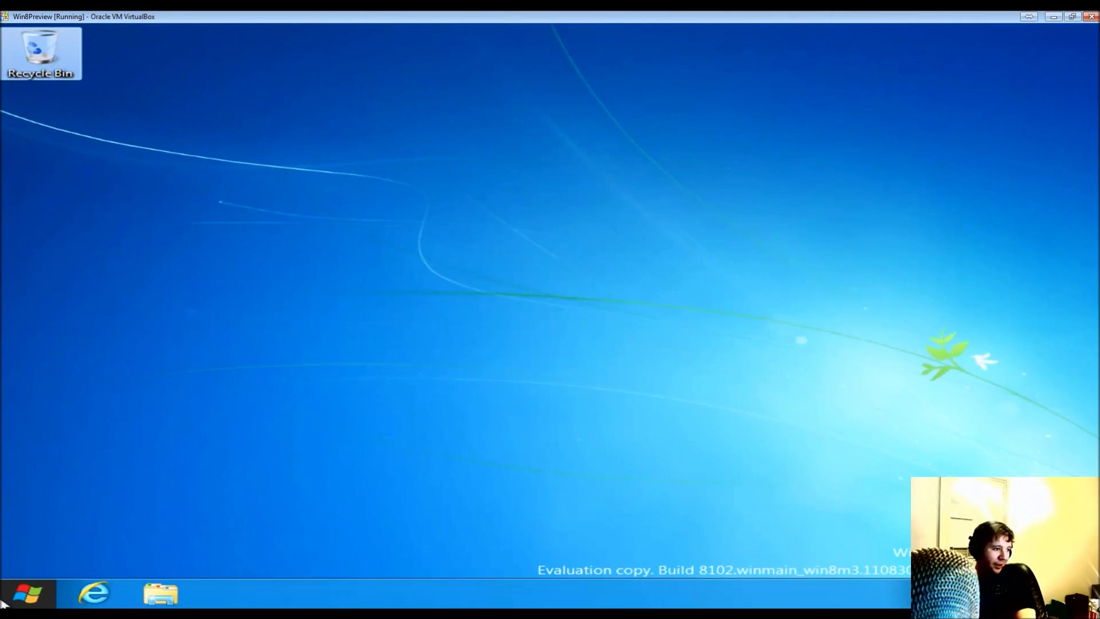
{"action": "mouse_move", "coordinate": [2, 602]}
{"action": "left_click", "coordinate": [115, 499]}
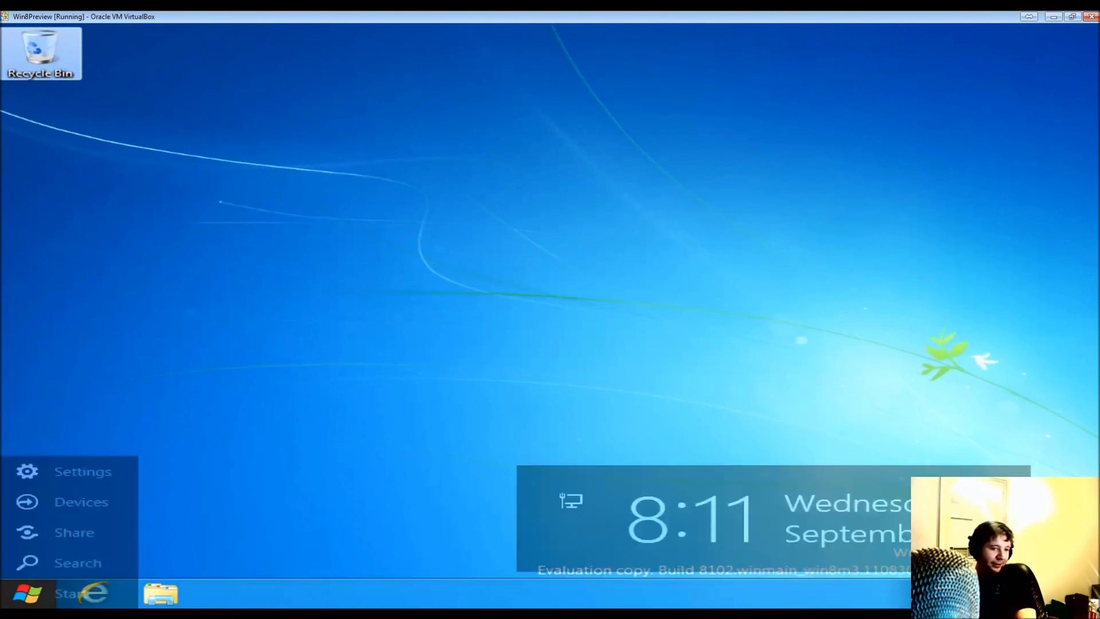
{"action": "left_click", "coordinate": [982, 593]}
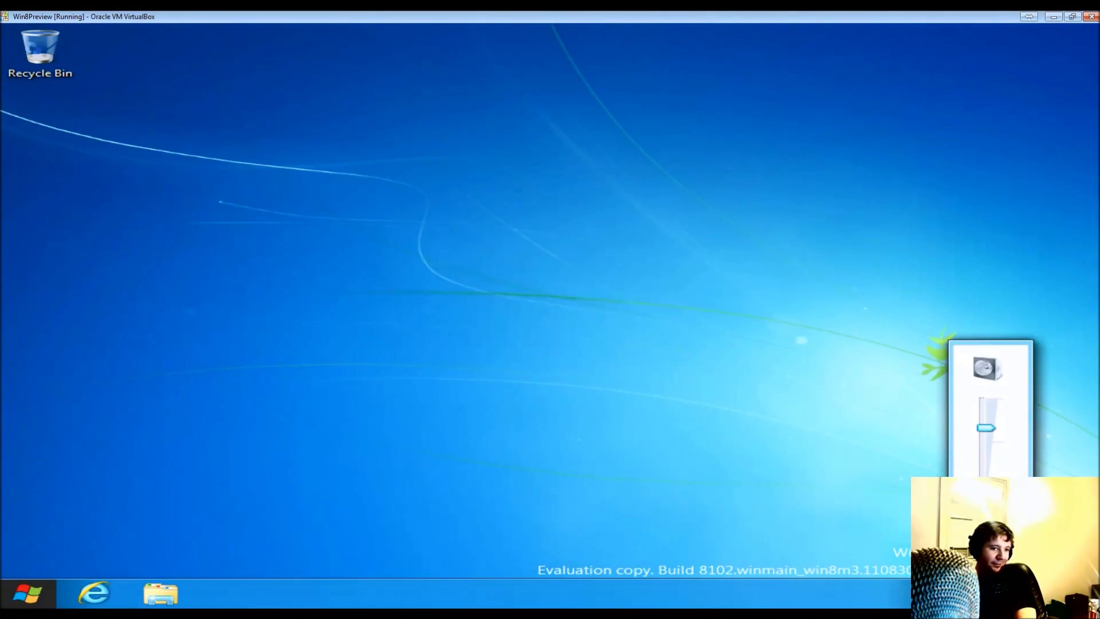
- Open Personalization from the desktop's right-click menu
{"action": "right_click", "coordinate": [1060, 593]}
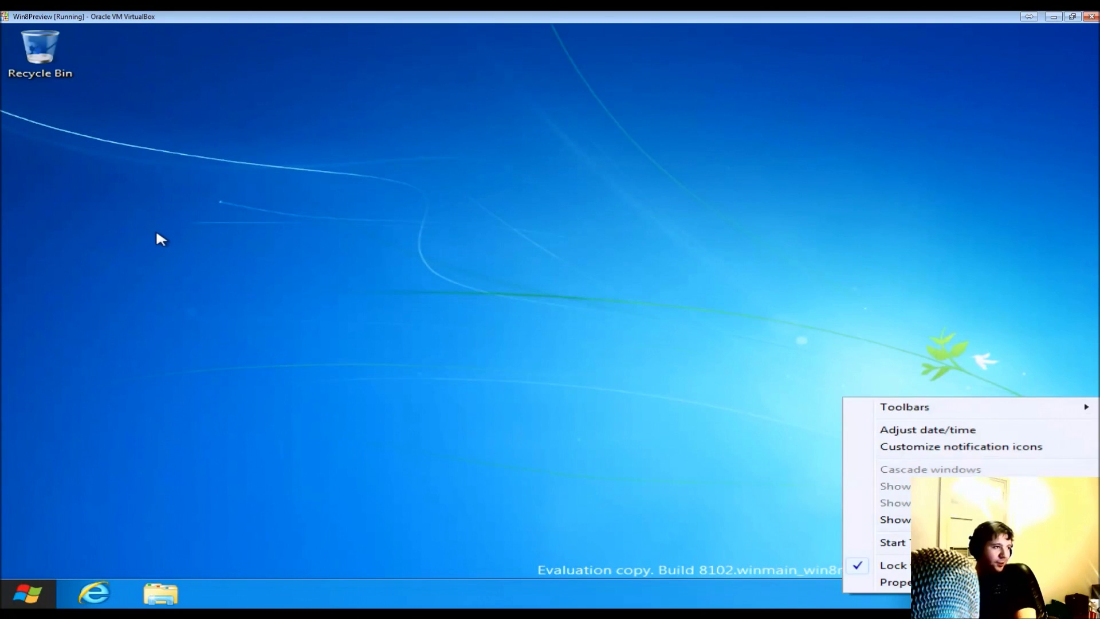
{"action": "right_click", "coordinate": [157, 233]}
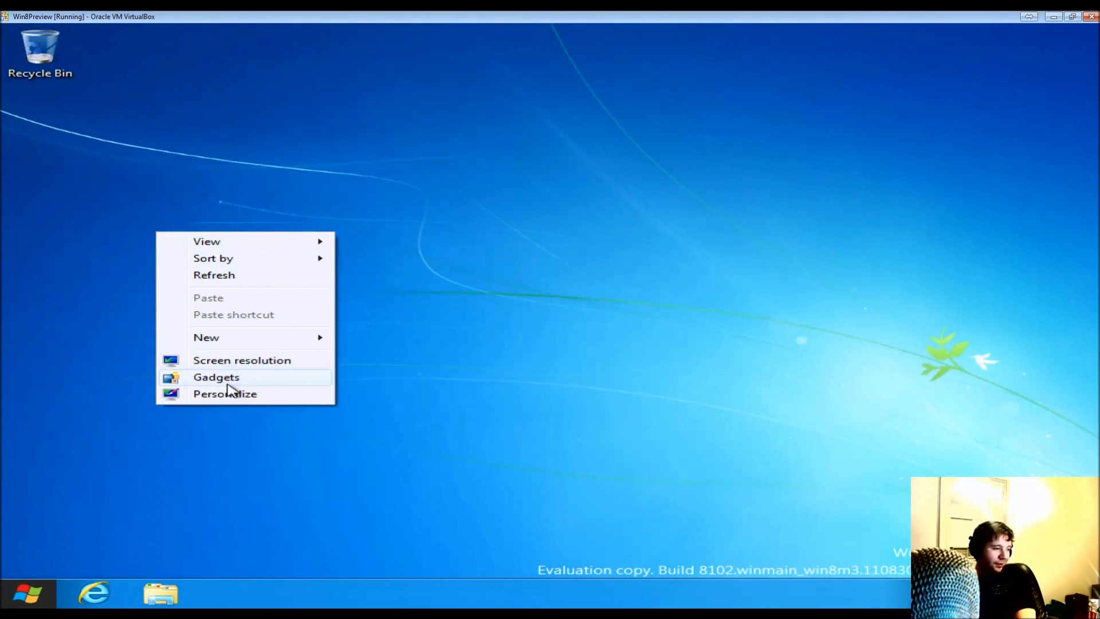
{"action": "left_click", "coordinate": [260, 395]}
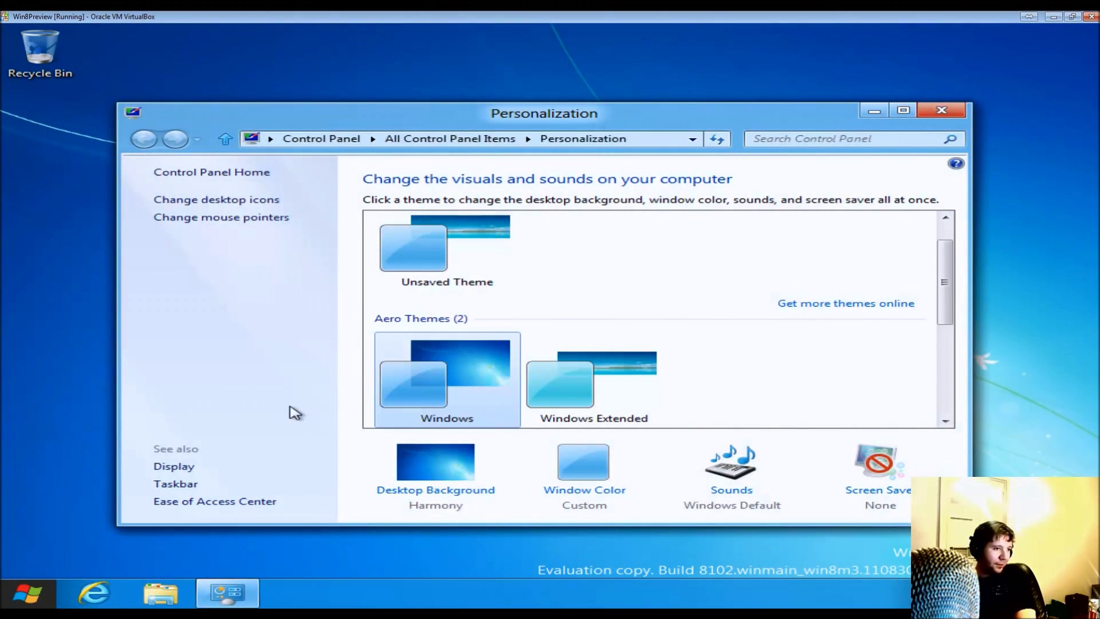
- Scroll through the theme list, close Personalization, and bring up the charms and clock
{"action": "scroll", "coordinate": [519, 394], "scroll_direction": "down", "scroll_amount": 5}
{"action": "scroll", "coordinate": [518, 399], "scroll_direction": "up", "scroll_amount": 3}
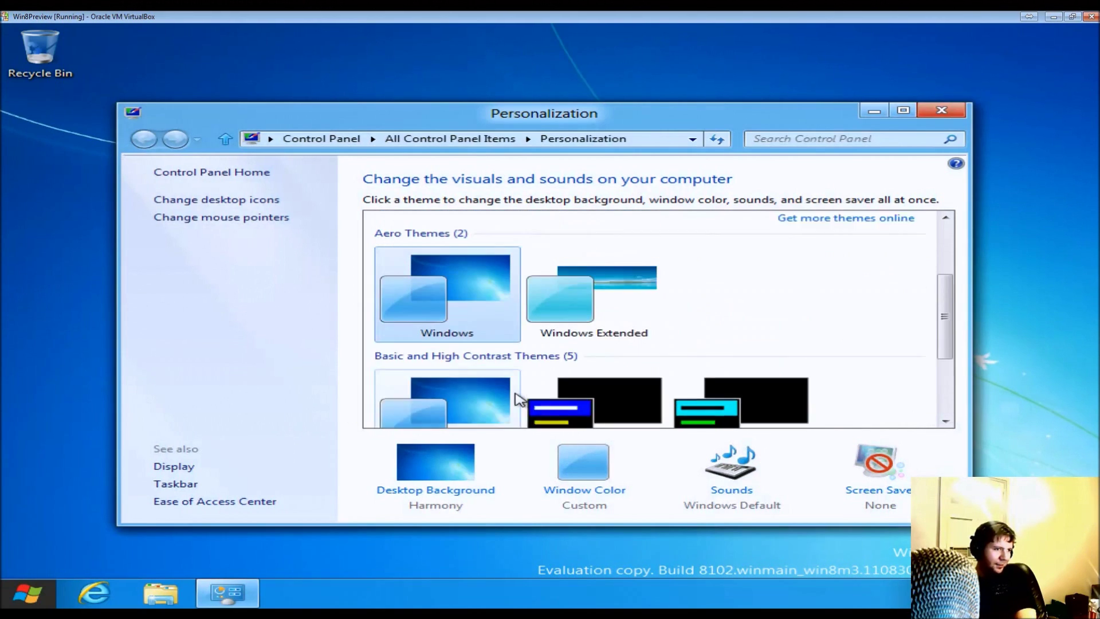
{"action": "scroll", "coordinate": [518, 399], "scroll_direction": "up", "scroll_amount": 3}
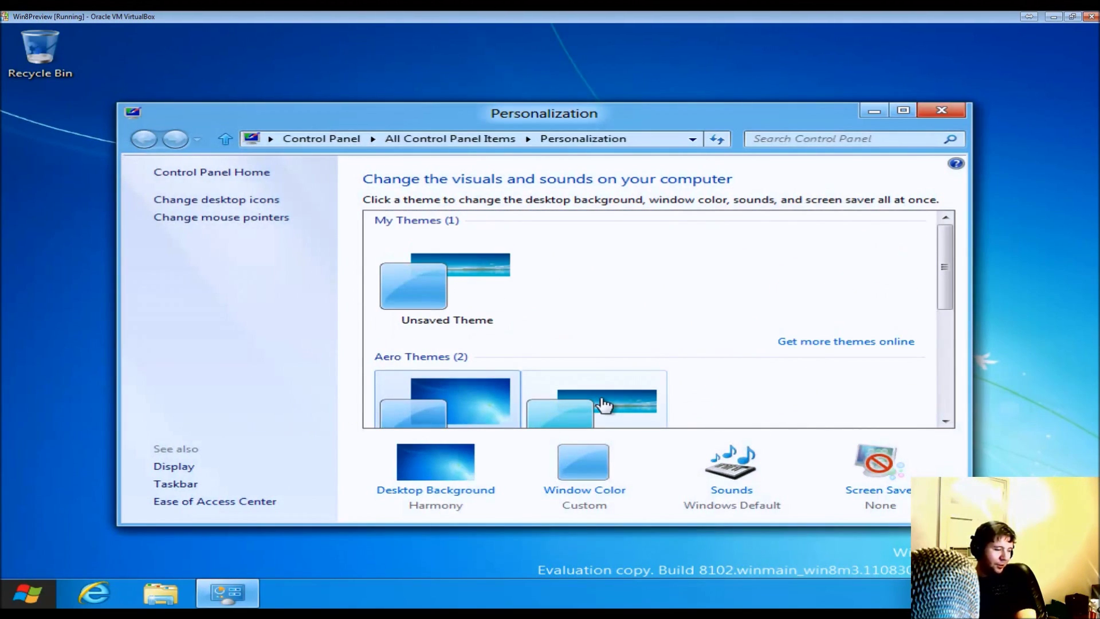
{"action": "scroll", "coordinate": [604, 405], "scroll_direction": "down", "scroll_amount": 3}
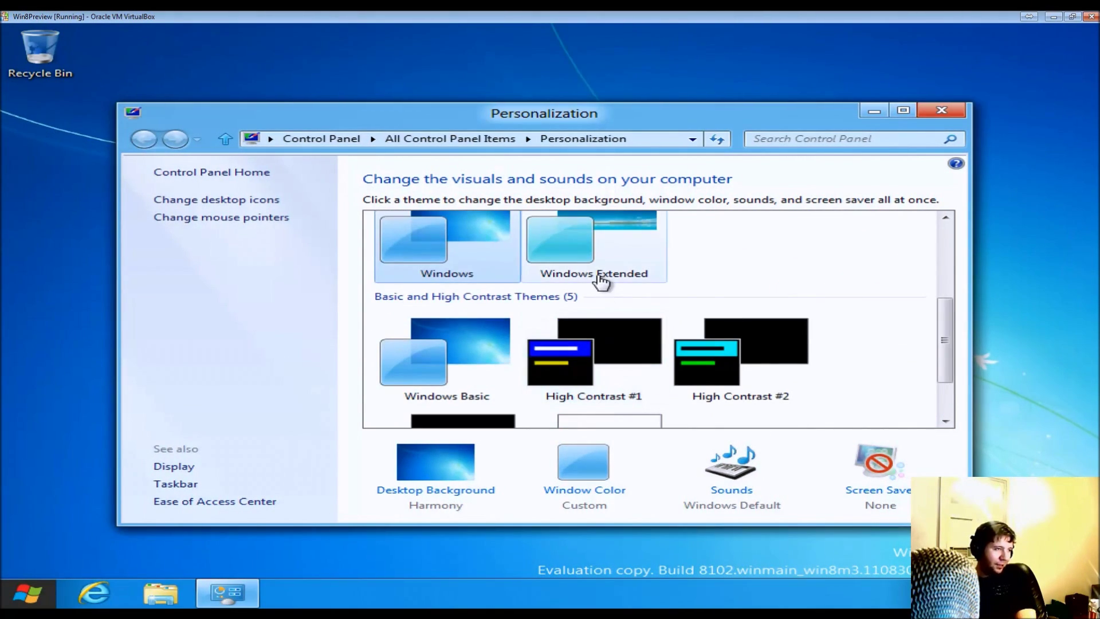
{"action": "scroll", "coordinate": [600, 281], "scroll_direction": "up", "scroll_amount": 3}
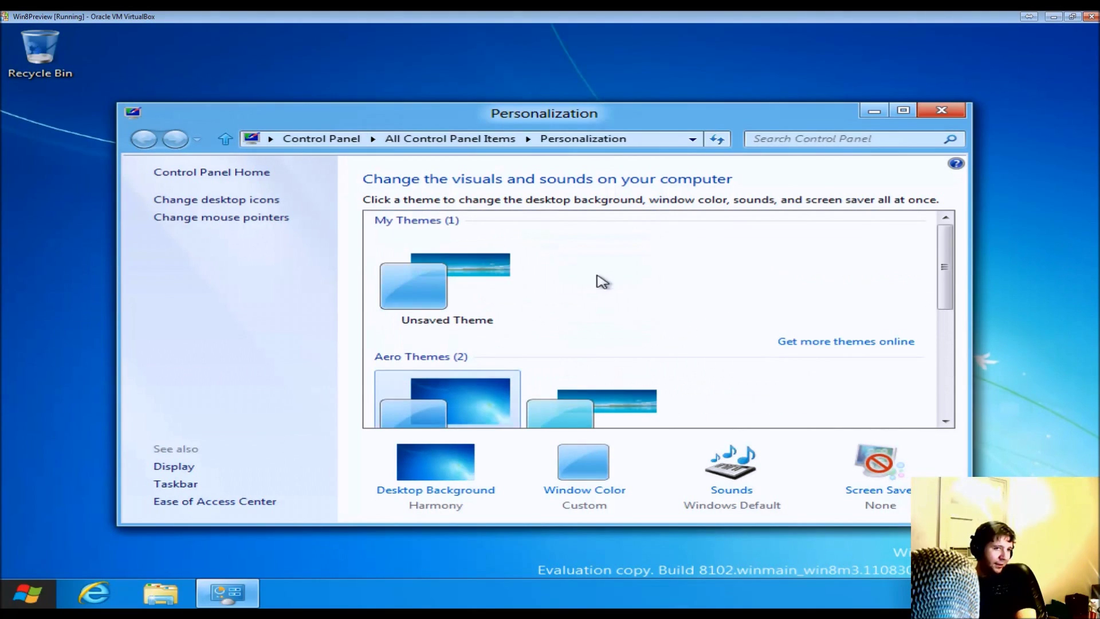
{"action": "left_click", "coordinate": [941, 110]}
{"action": "mouse_move", "coordinate": [20, 599]}
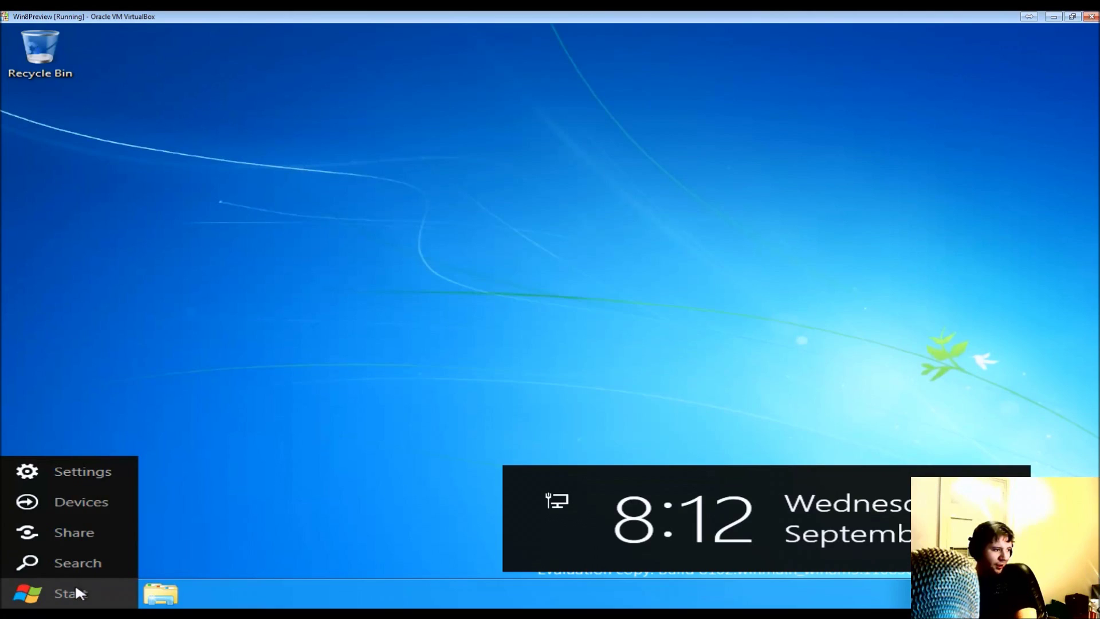
- Open the Start screen and move through the tile groups with scrolling and Home, Right and End
{"action": "left_click", "coordinate": [74, 582]}
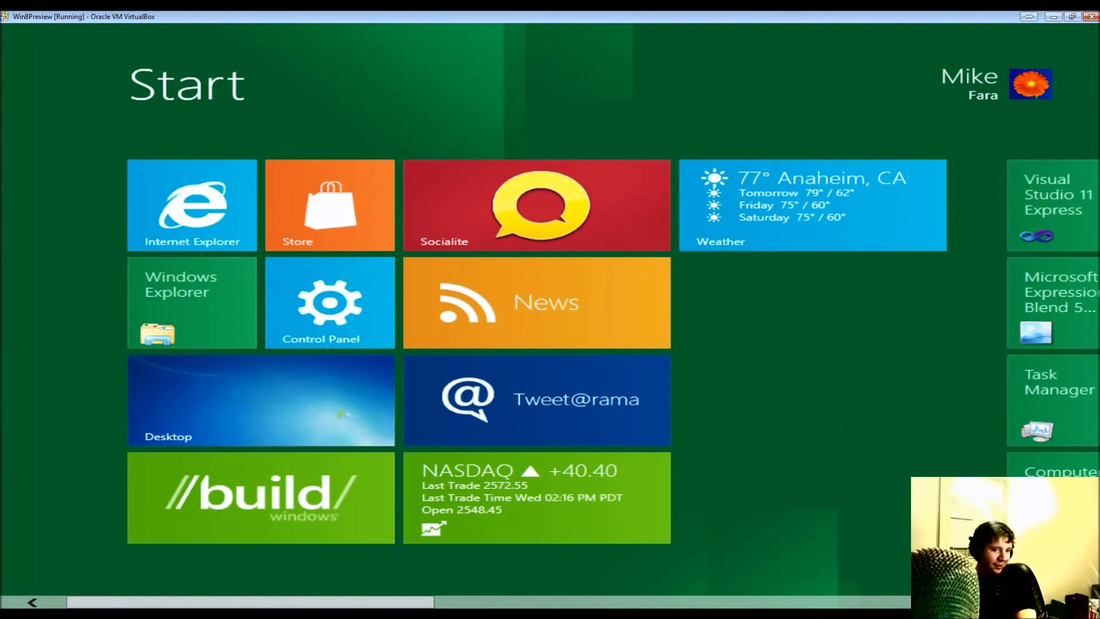
{"action": "scroll", "coordinate": [550, 349], "scroll_direction": "down", "scroll_amount": 8}
{"action": "scroll", "coordinate": [550, 350], "scroll_direction": "down", "scroll_amount": 10}
{"action": "key", "text": "Home"}
{"action": "key", "text": "Right"}
{"action": "key", "text": "Right"}
{"action": "key", "text": "Home"}
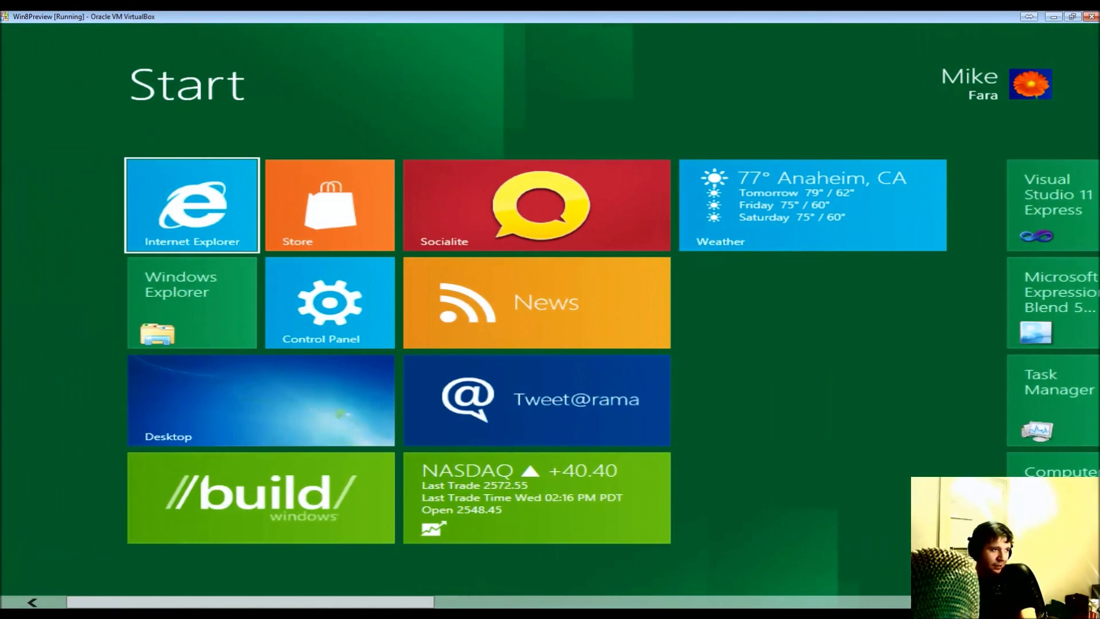
{"action": "key", "text": "Right"}
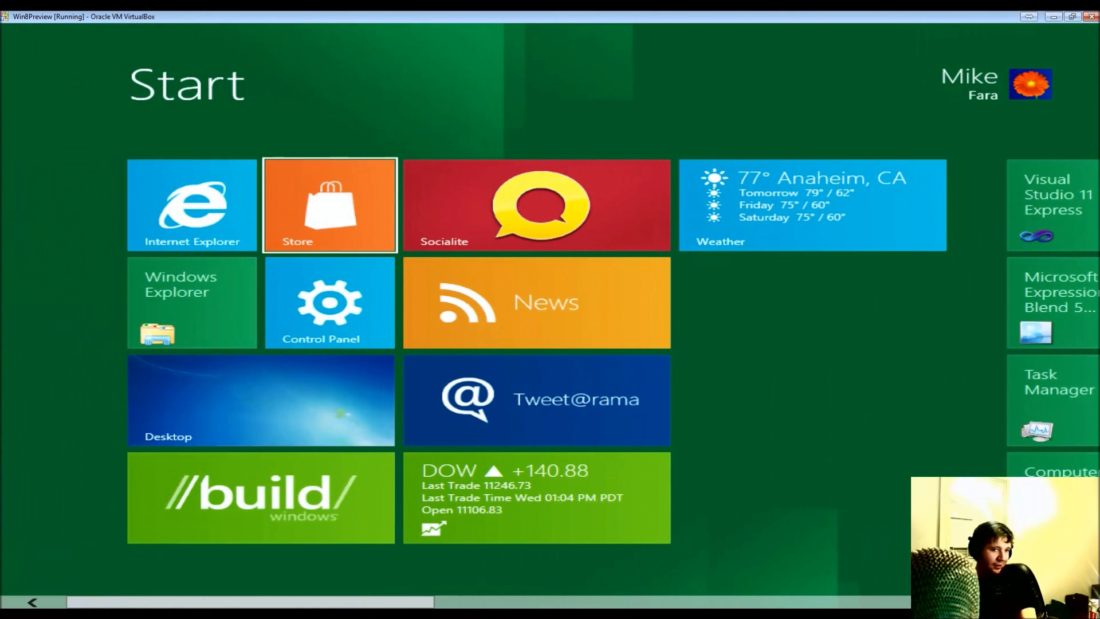
{"action": "key", "text": "End"}
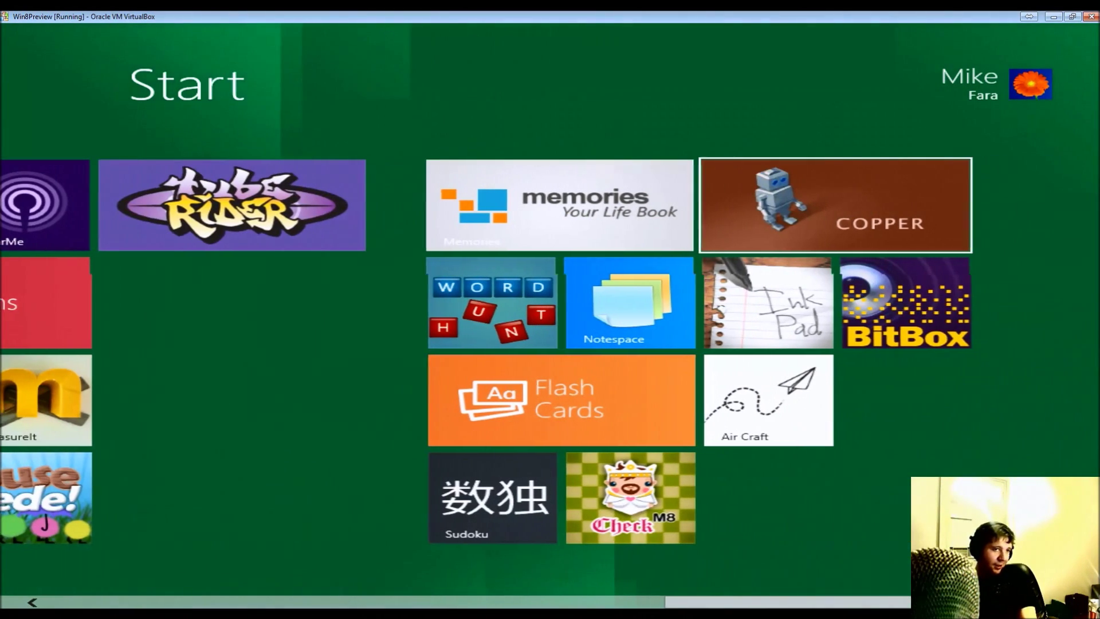
- Arrow back through the tiles to the Windows Explorer tile and launch it
{"action": "key", "text": "Left"}
{"action": "key", "text": "Left"}
{"action": "key", "text": "Left"}
{"action": "key", "text": "Left"}
{"action": "key", "text": "Left"}
{"action": "key", "text": "Left"}
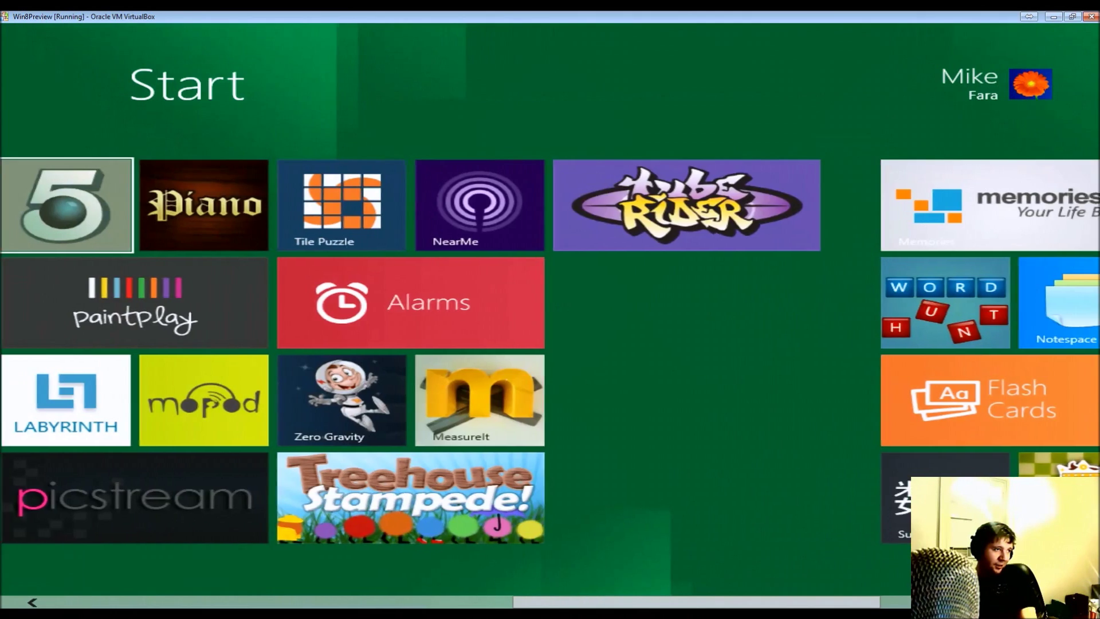
{"action": "key", "text": "Left"}
{"action": "key", "text": "Left"}
{"action": "key", "text": "Left"}
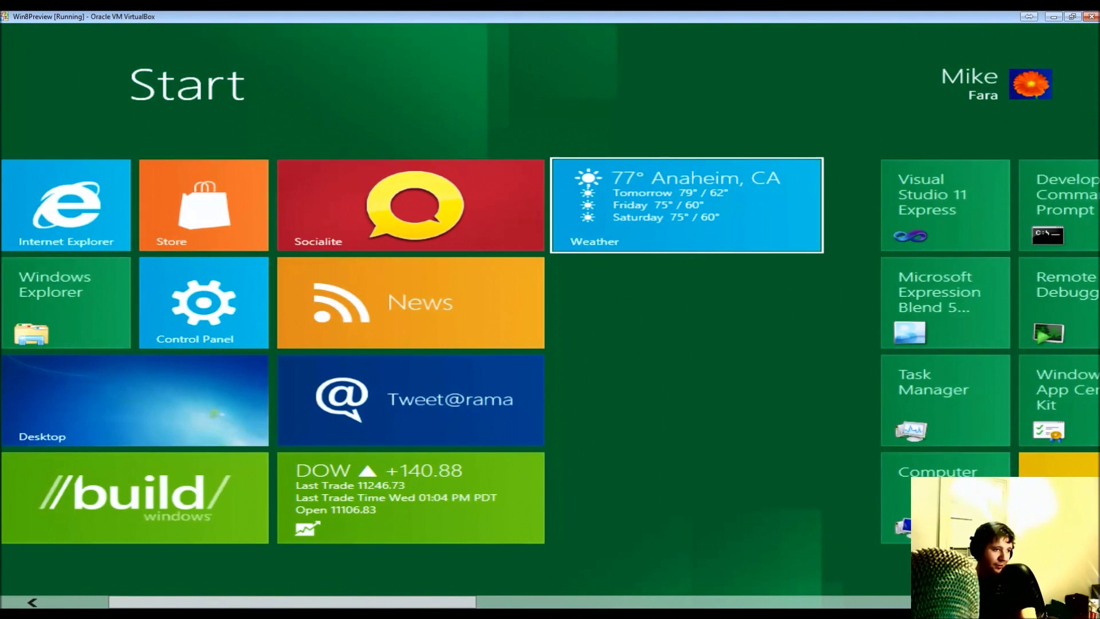
{"action": "key", "text": "Right"}
{"action": "key", "text": "Left"}
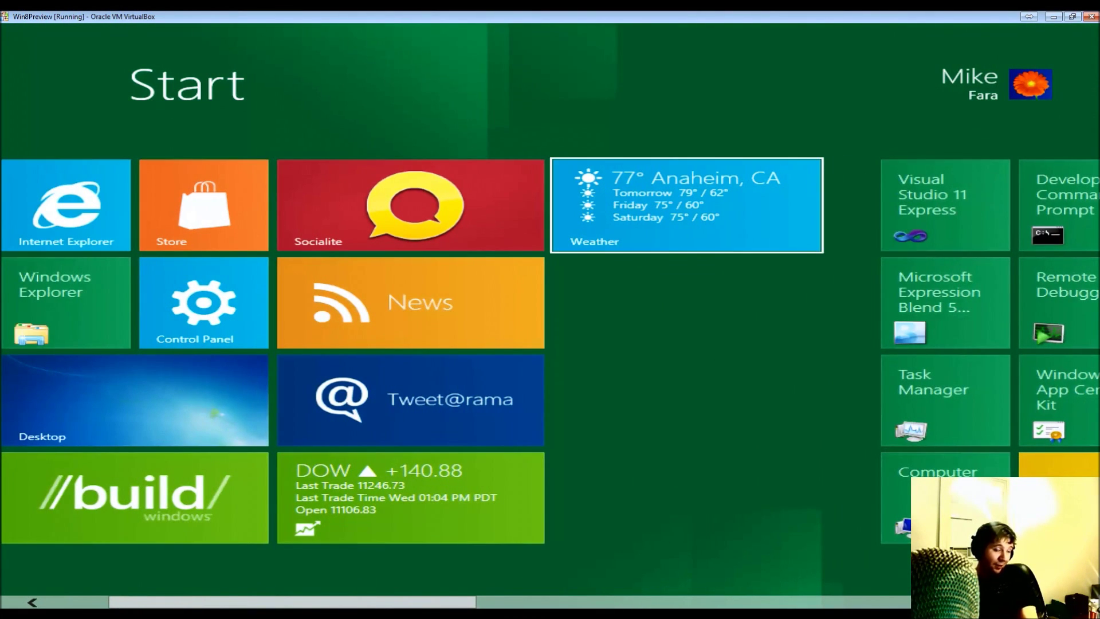
{"action": "key", "text": "Right"}
{"action": "key", "text": "Right"}
{"action": "key", "text": "Right"}
{"action": "key", "text": "Right"}
{"action": "key", "text": "Right"}
{"action": "key", "text": "Right"}
{"action": "key", "text": "Right"}
{"action": "key", "text": "Right"}
{"action": "key", "text": "Right"}
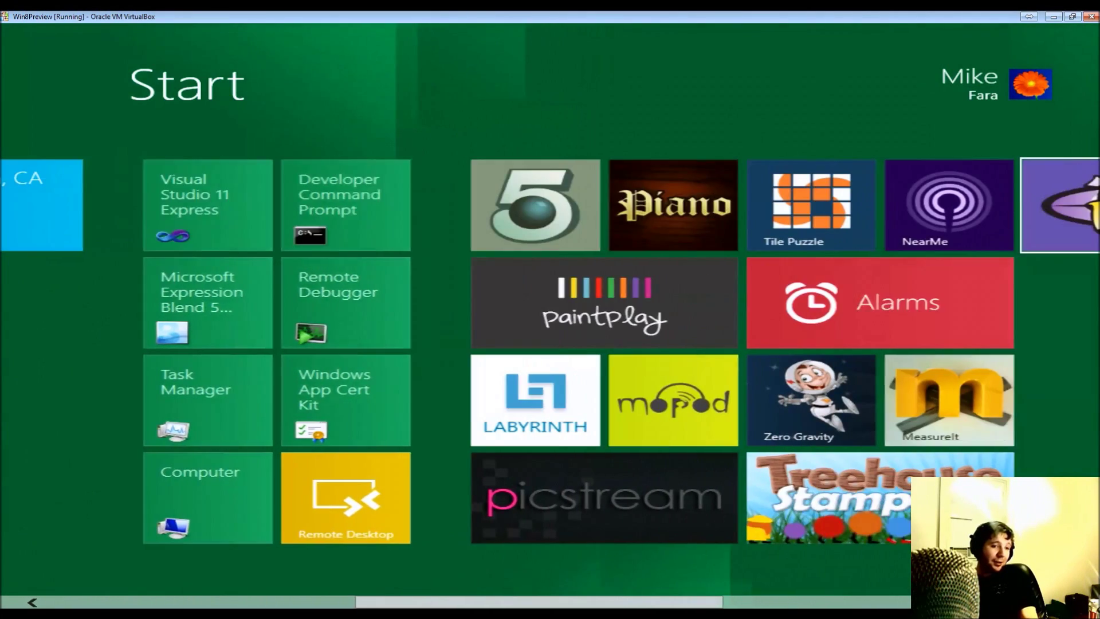
{"action": "key", "text": "Left"}
{"action": "key", "text": "Left"}
{"action": "key", "text": "Home"}
{"action": "key", "text": "Down"}
{"action": "key", "text": "Down"}
{"action": "key", "text": "Down"}
{"action": "key", "text": "Up"}
{"action": "key", "text": "Up"}
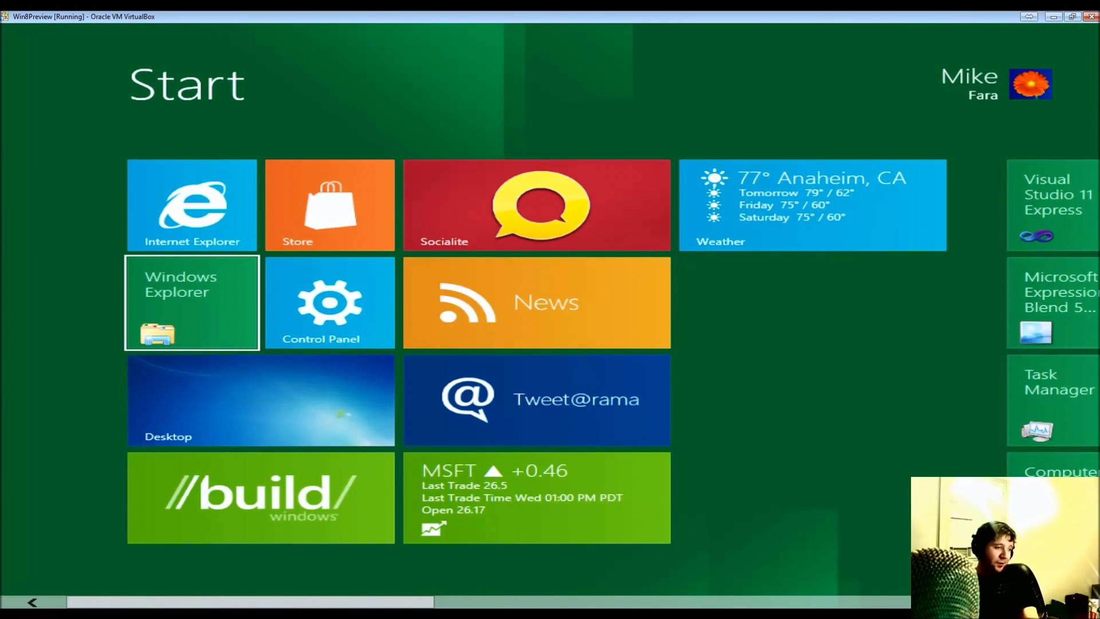
{"action": "key", "text": "Return"}
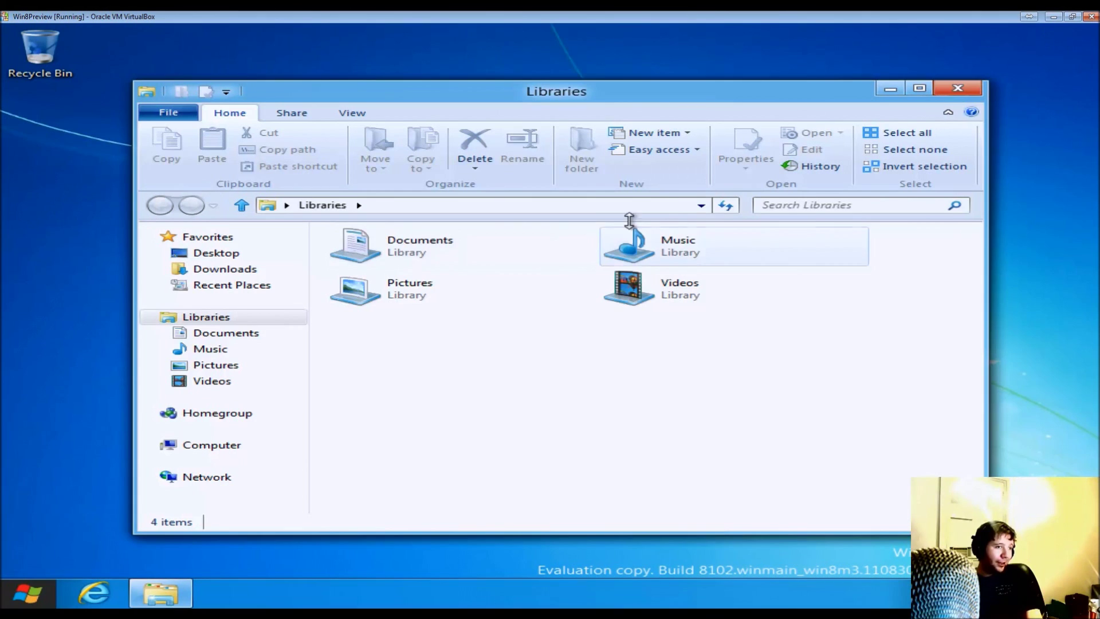
- Show the Computer view, look at its ribbon options, and visit Downloads
{"action": "left_click", "coordinate": [213, 445]}
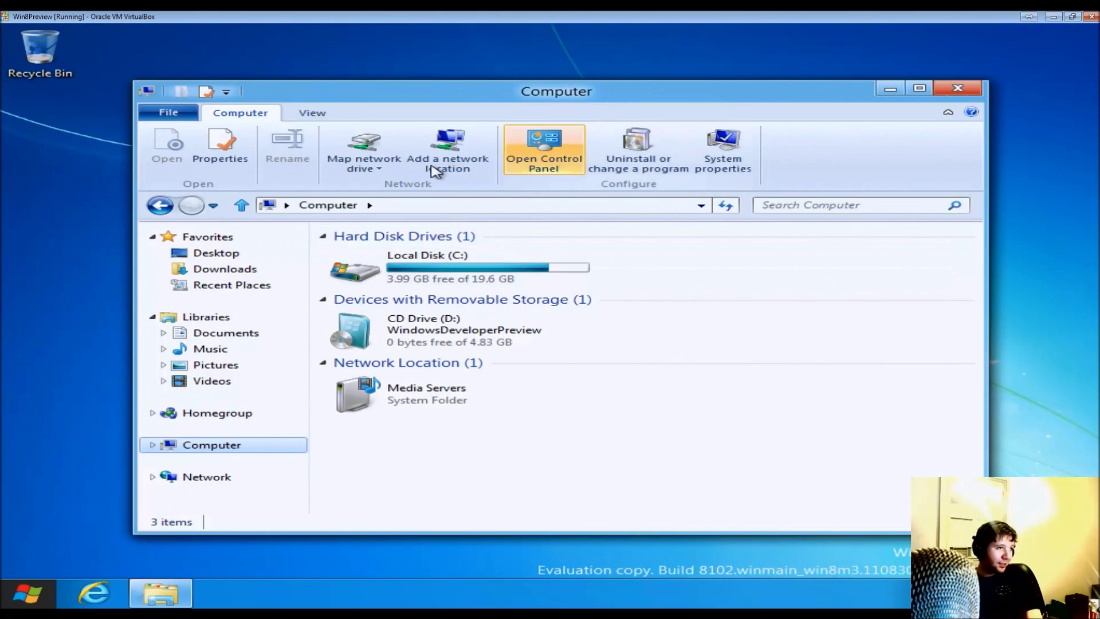
{"action": "left_click", "coordinate": [312, 113]}
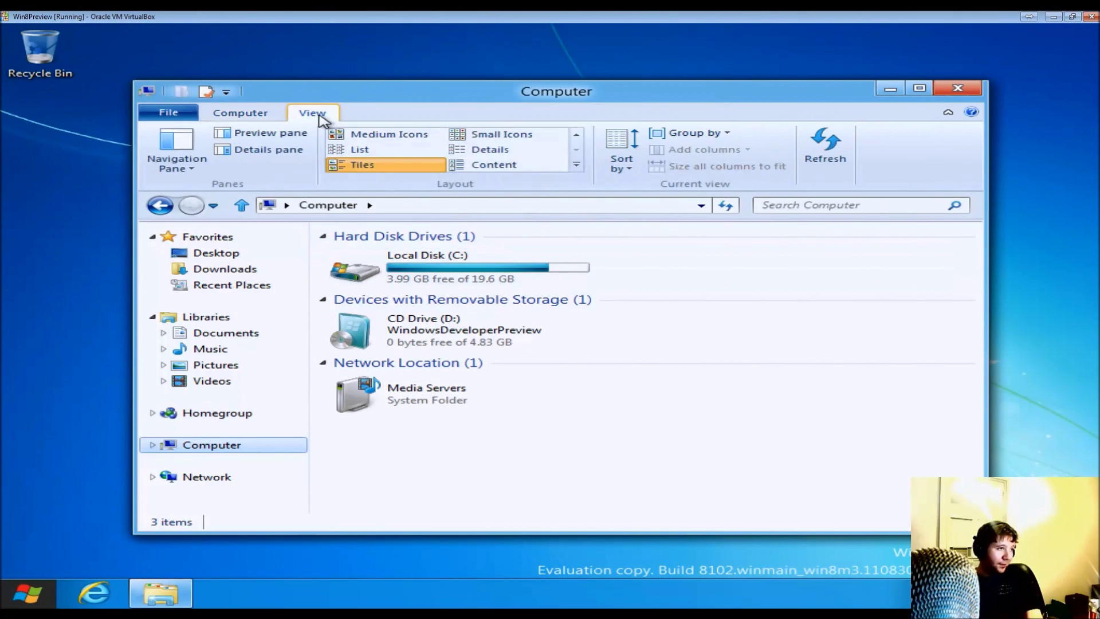
{"action": "left_click", "coordinate": [266, 117]}
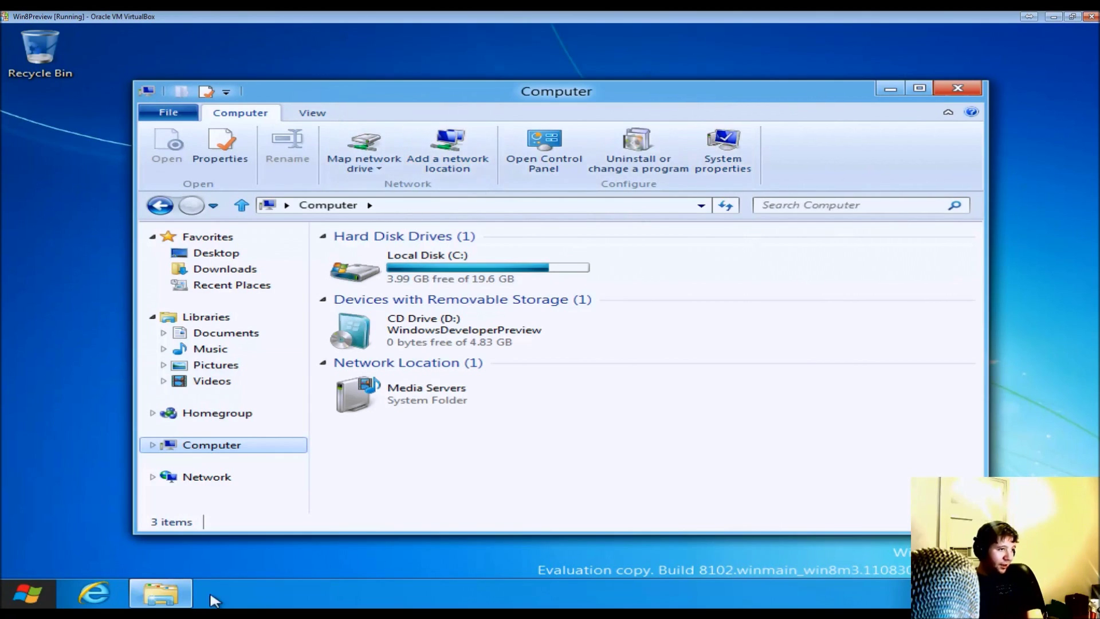
{"action": "left_click", "coordinate": [240, 269]}
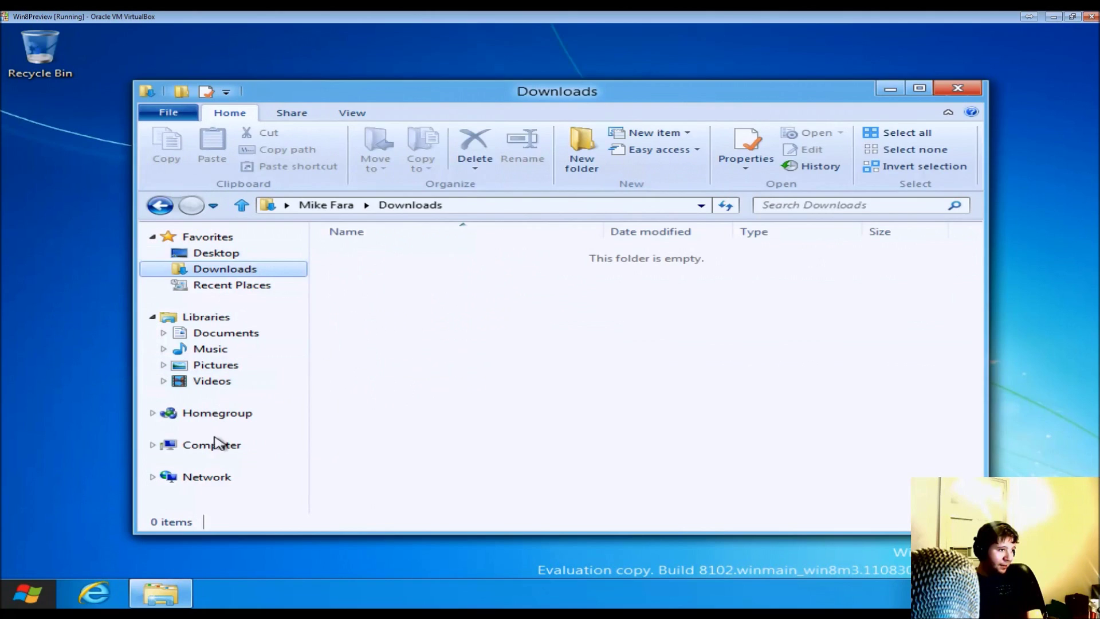
{"action": "left_click", "coordinate": [215, 444]}
- Open Local Disk (C:) and view the Users folder's properties, cancelling without changes
{"action": "double_click", "coordinate": [493, 264]}
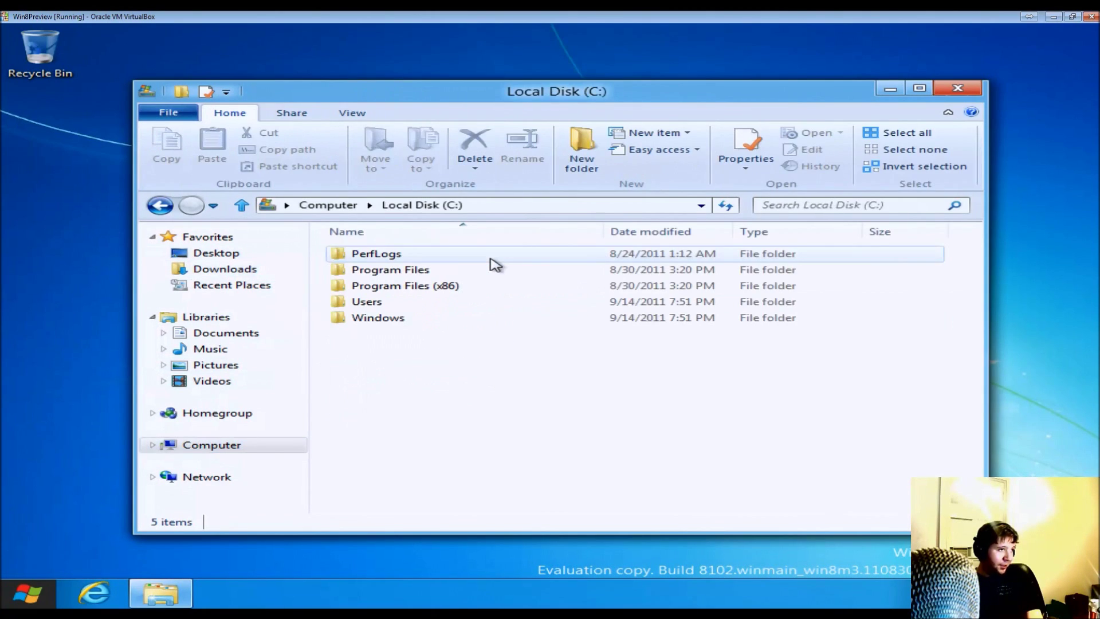
{"action": "left_click", "coordinate": [456, 290]}
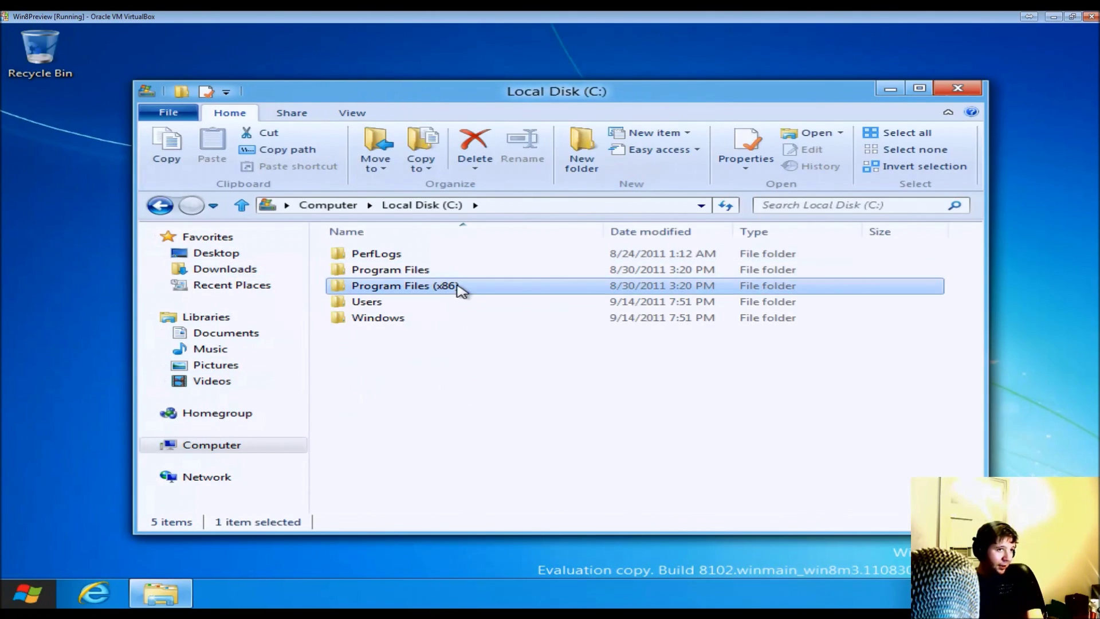
{"action": "left_click", "coordinate": [446, 309]}
{"action": "right_click", "coordinate": [446, 312]}
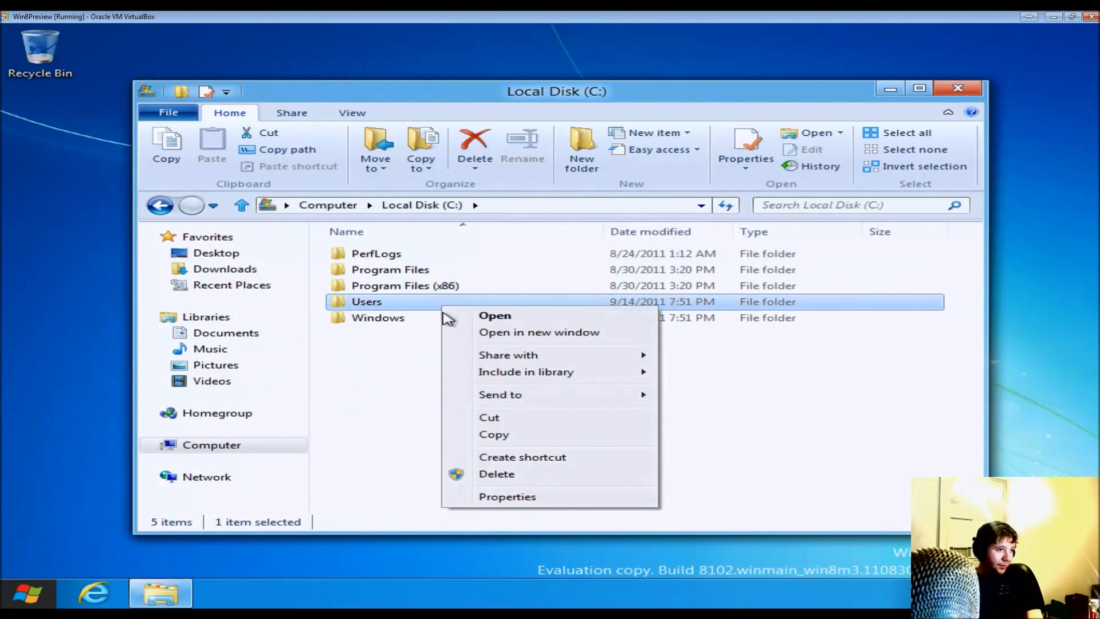
{"action": "left_click", "coordinate": [544, 498]}
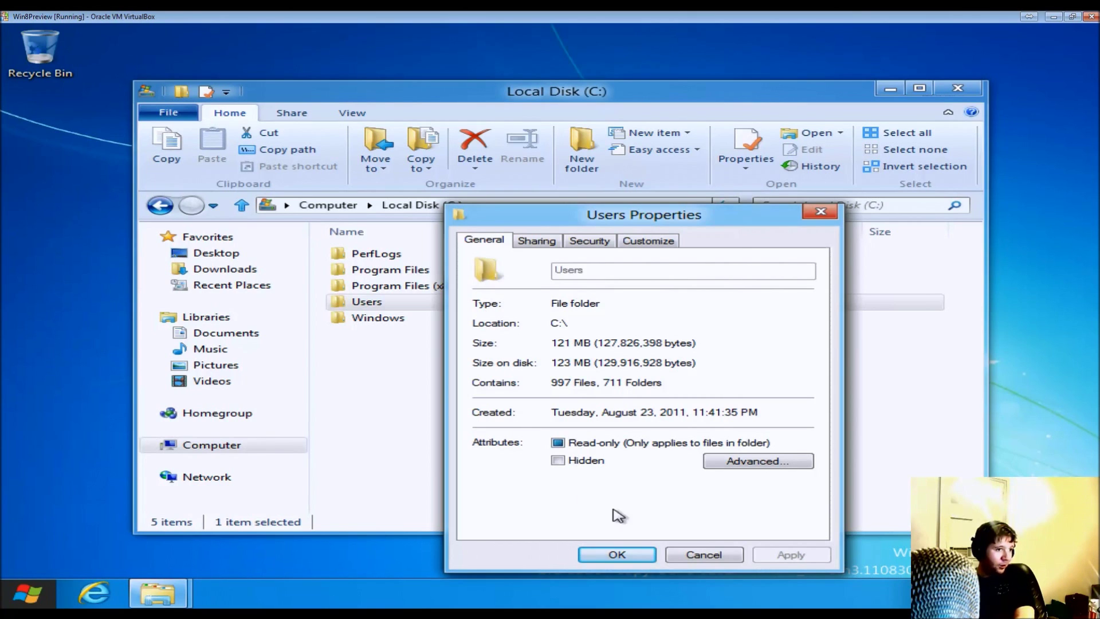
{"action": "left_click", "coordinate": [704, 554]}
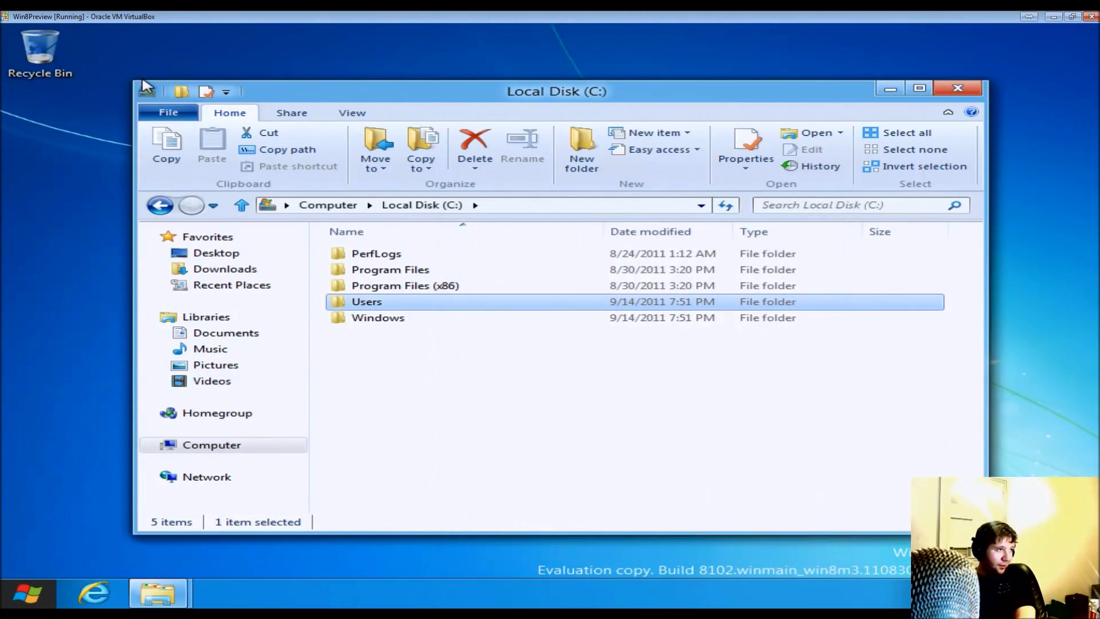
- Close Explorer from the File menu and scroll the Start screen tiles
{"action": "left_click", "coordinate": [165, 115]}
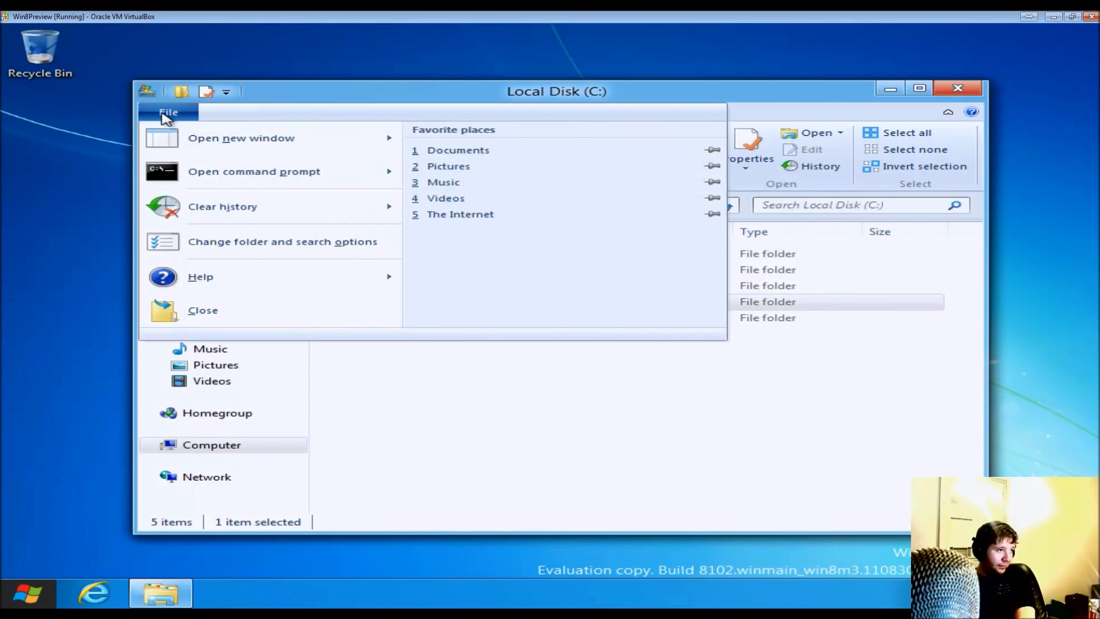
{"action": "left_click", "coordinate": [297, 317]}
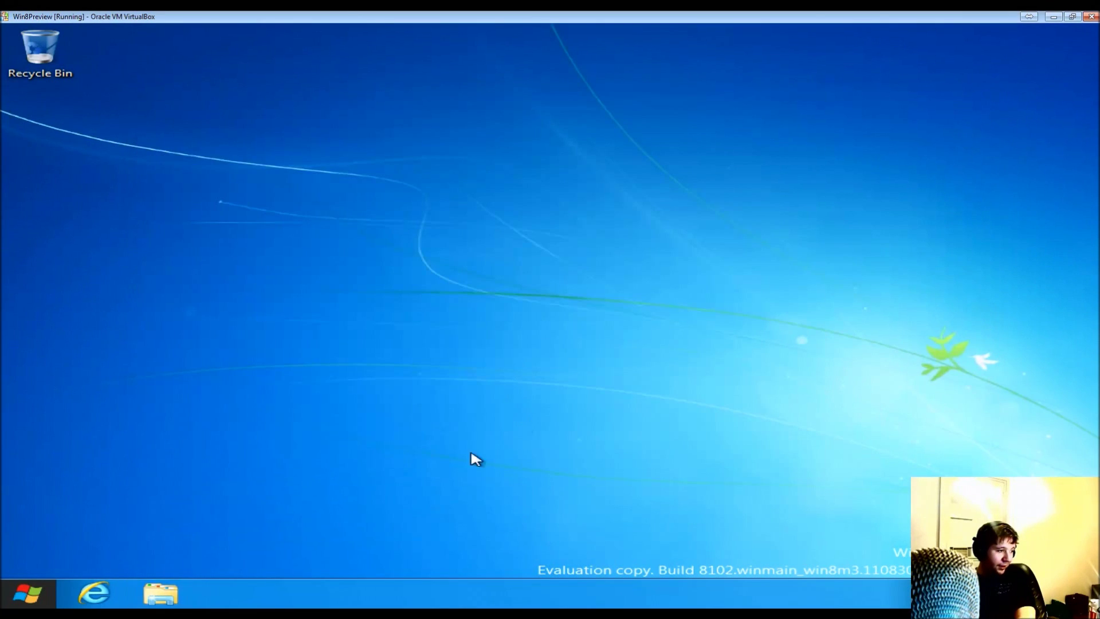
{"action": "left_click", "coordinate": [27, 590]}
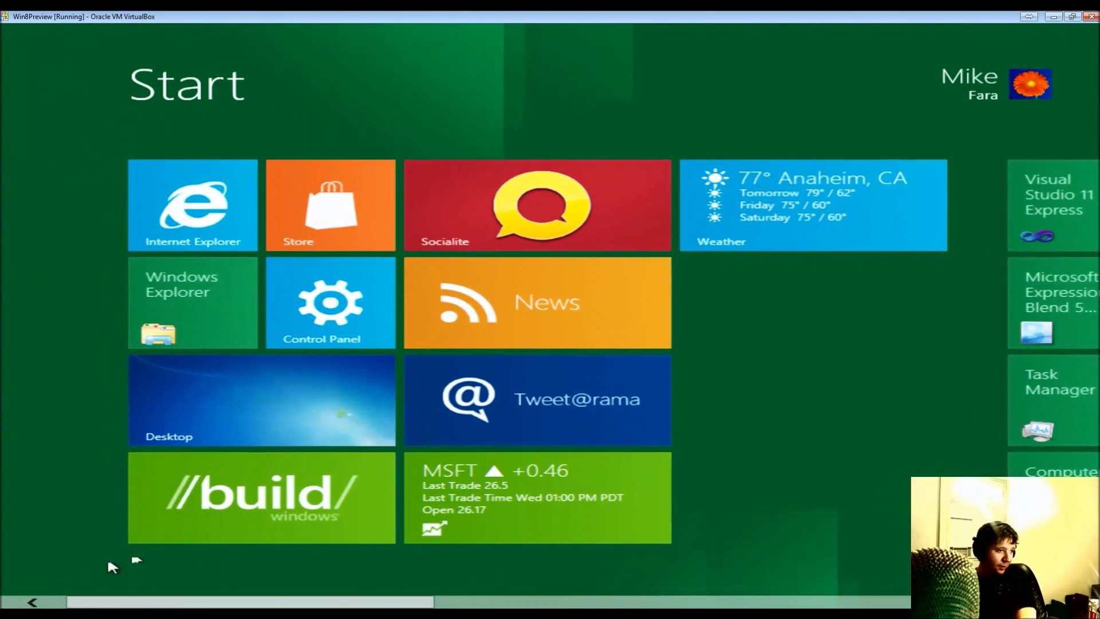
{"action": "scroll", "coordinate": [550, 344], "scroll_direction": "down", "scroll_amount": 10}
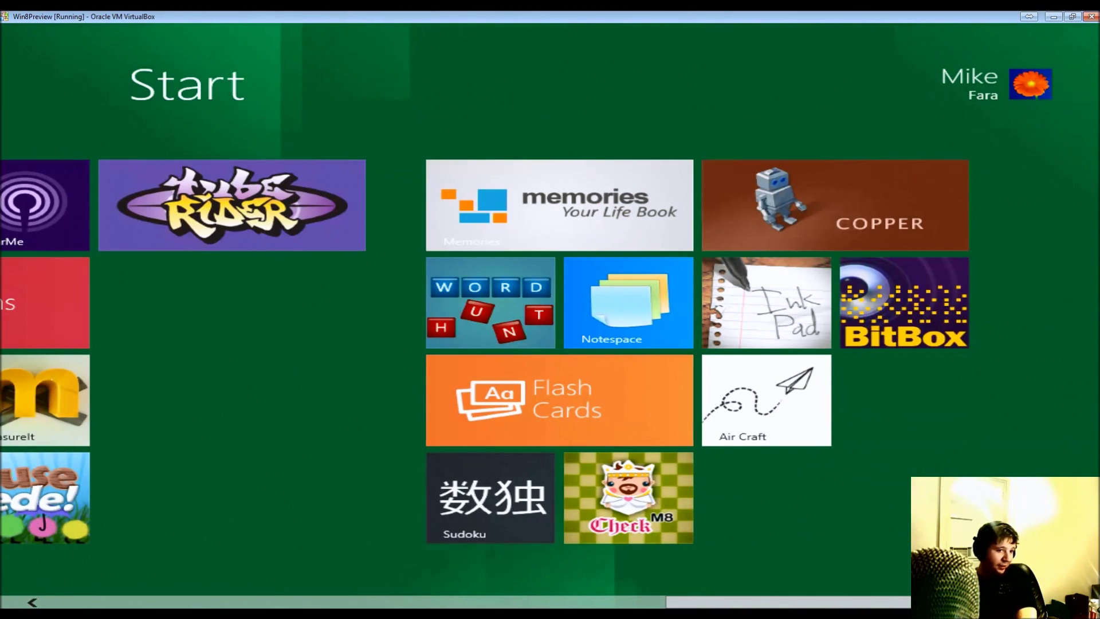
- Go to the desktop, open Explorer, and check the library's Optimize library for setting
{"action": "scroll", "coordinate": [48, 593], "scroll_direction": "up", "scroll_amount": 10}
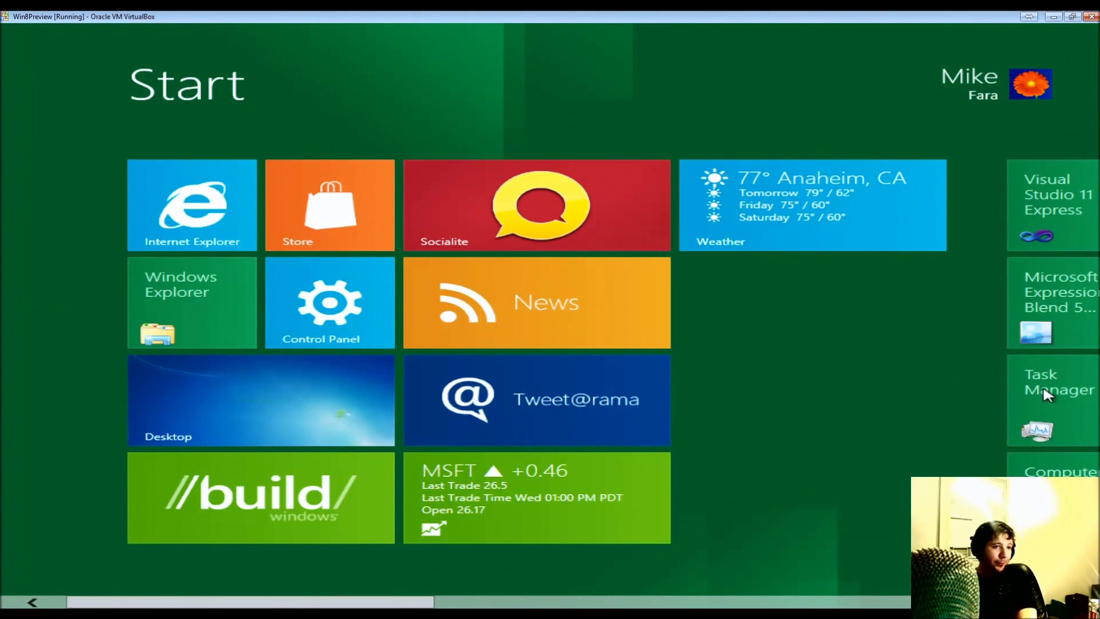
{"action": "left_click", "coordinate": [205, 380]}
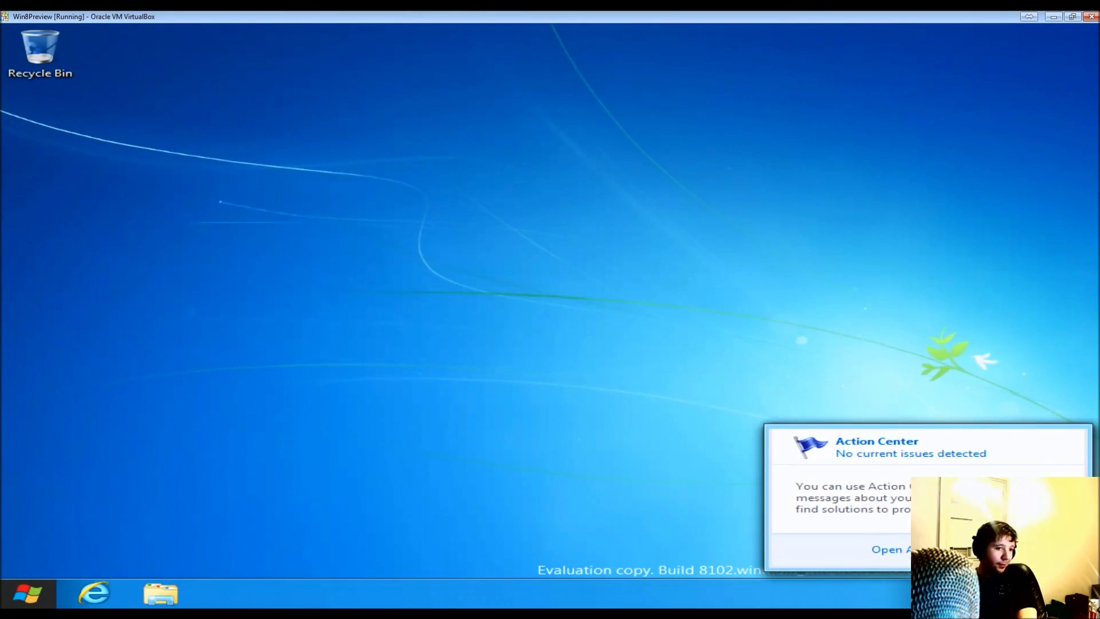
{"action": "left_click", "coordinate": [146, 594]}
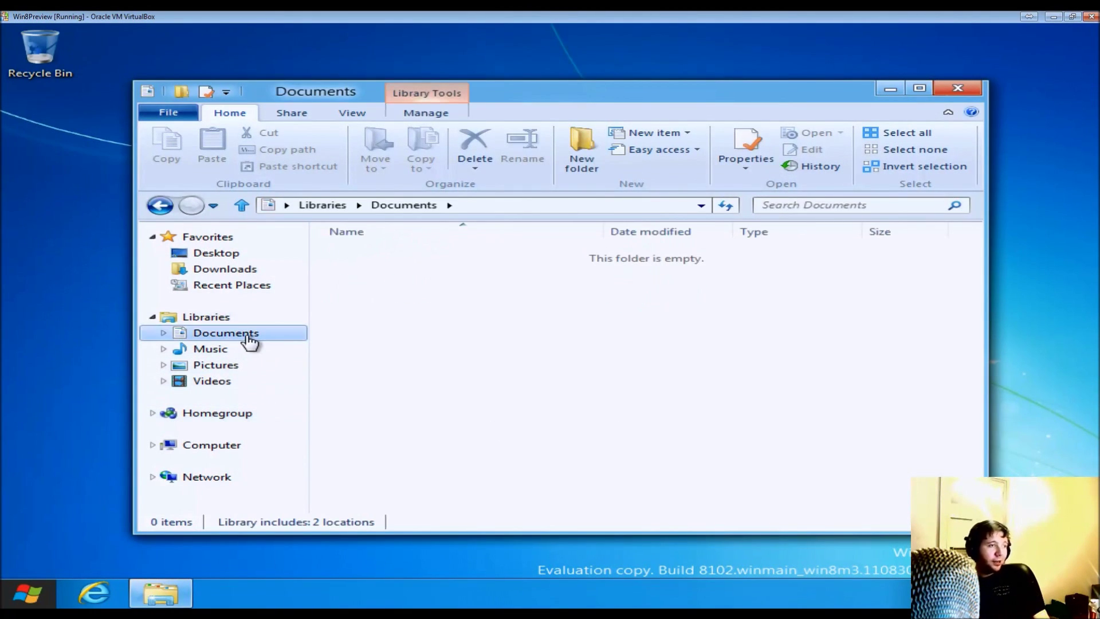
{"action": "left_click", "coordinate": [443, 114]}
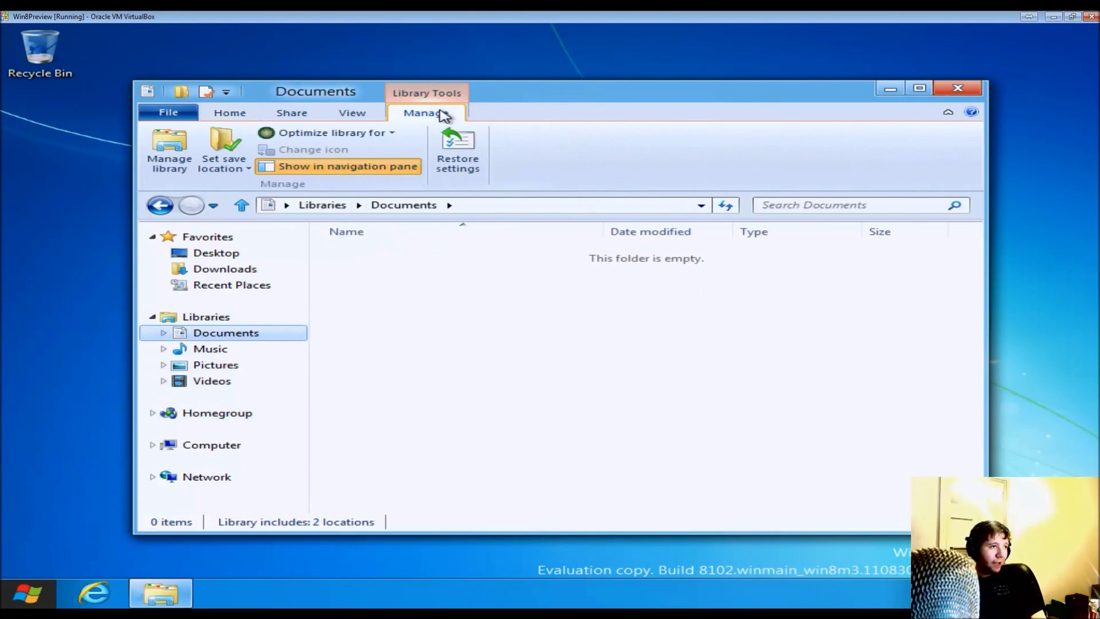
{"action": "left_click", "coordinate": [362, 136]}
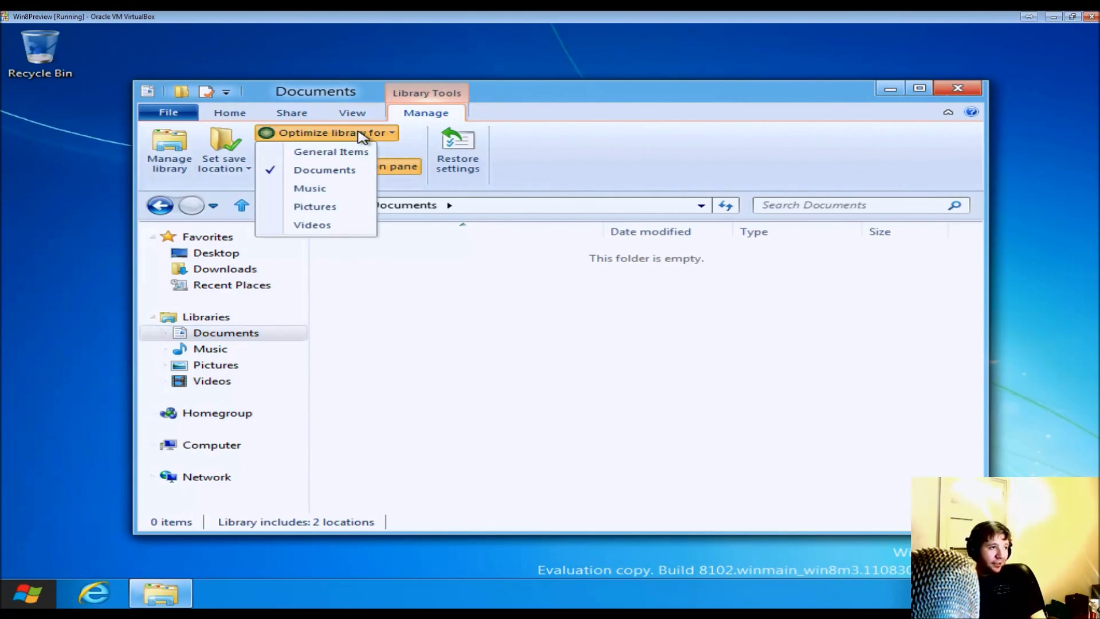
{"action": "left_click", "coordinate": [362, 135]}
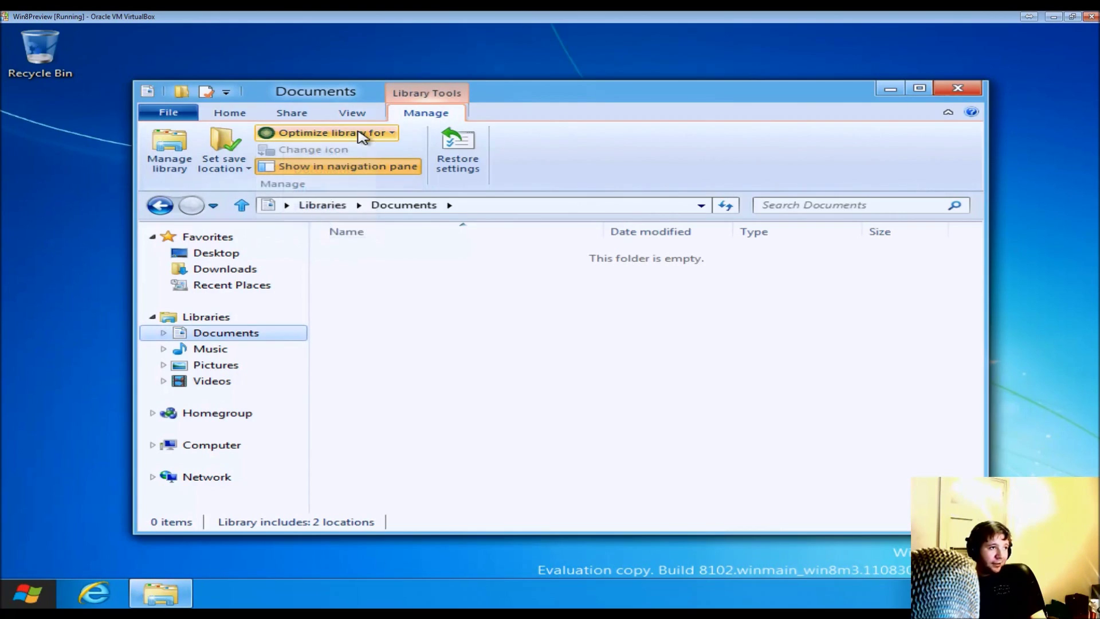
- Visit the Music and Downloads libraries, close Explorer, and bring up the charms
{"action": "left_click", "coordinate": [247, 353]}
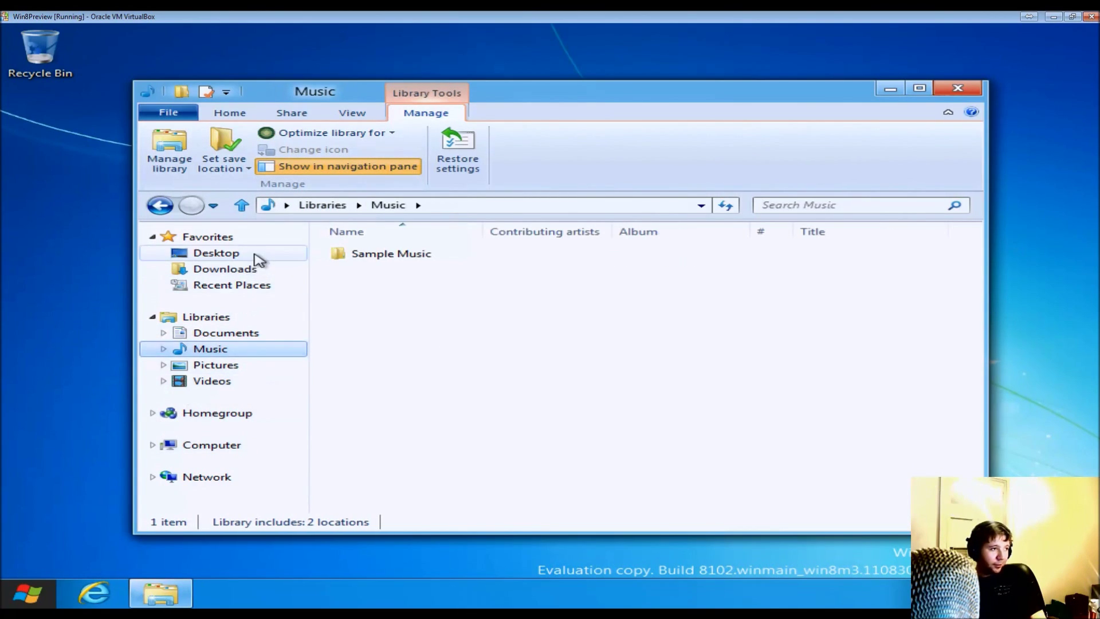
{"action": "left_click", "coordinate": [247, 274]}
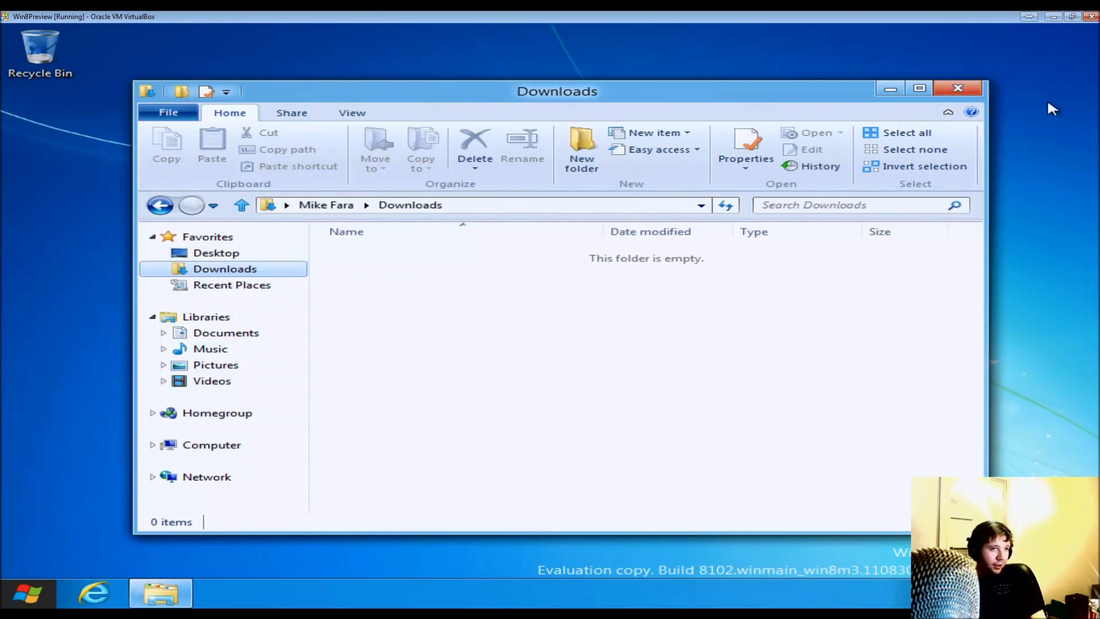
{"action": "left_click", "coordinate": [957, 87]}
{"action": "mouse_move", "coordinate": [23, 596]}
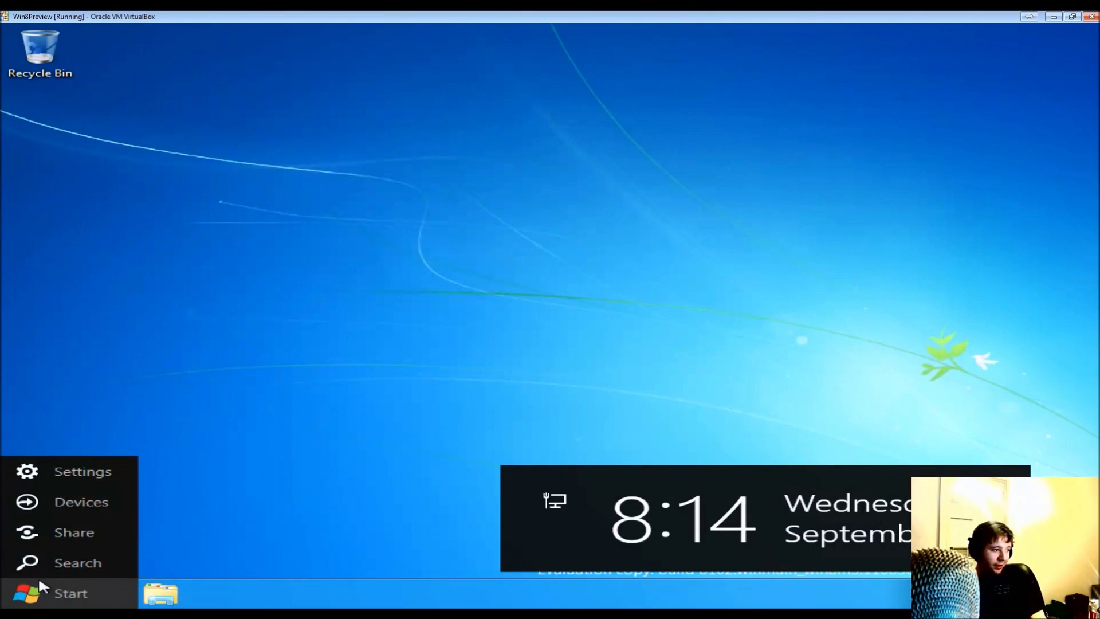
- Dismiss the Settings charm, visit the Start screen, and return to the desktop with the Windows key
{"action": "left_click", "coordinate": [95, 469]}
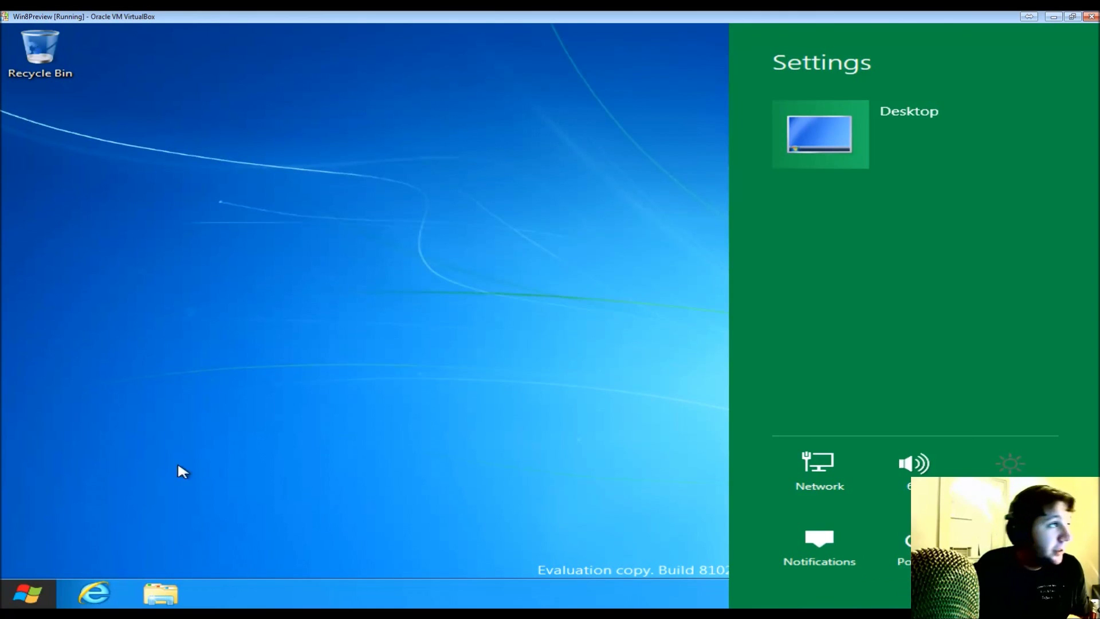
{"action": "left_click", "coordinate": [26, 252]}
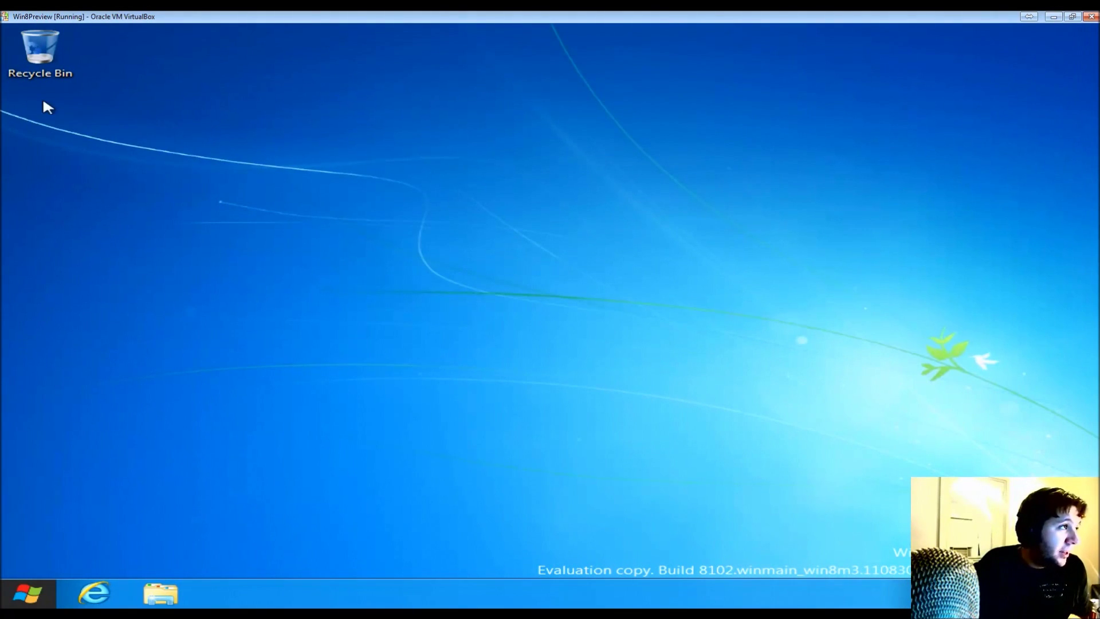
{"action": "right_click", "coordinate": [445, 134]}
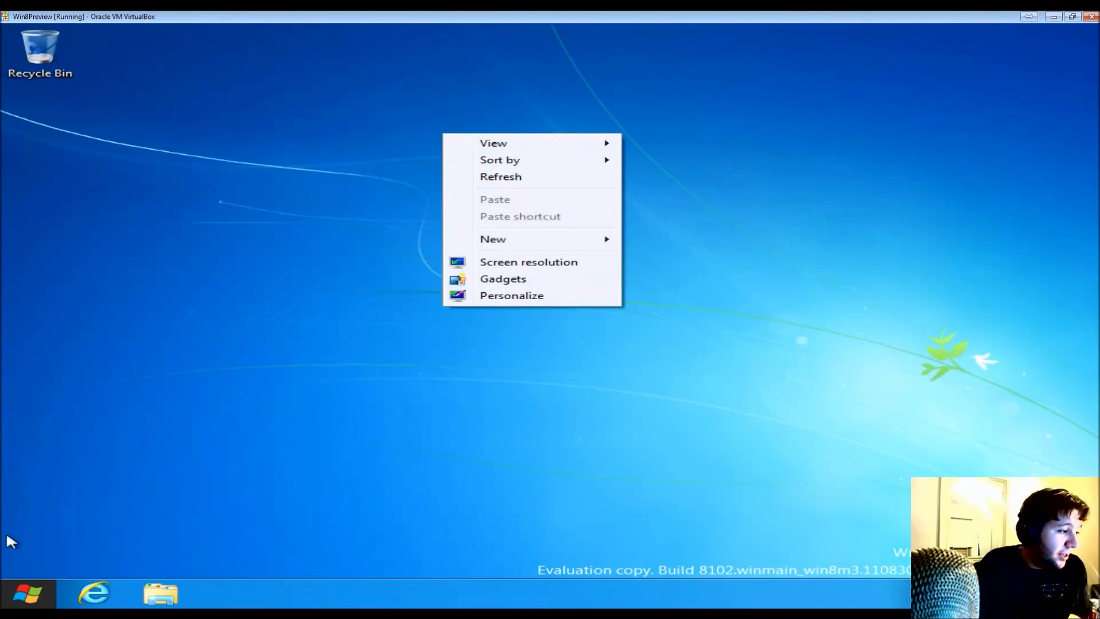
{"action": "left_click", "coordinate": [23, 584]}
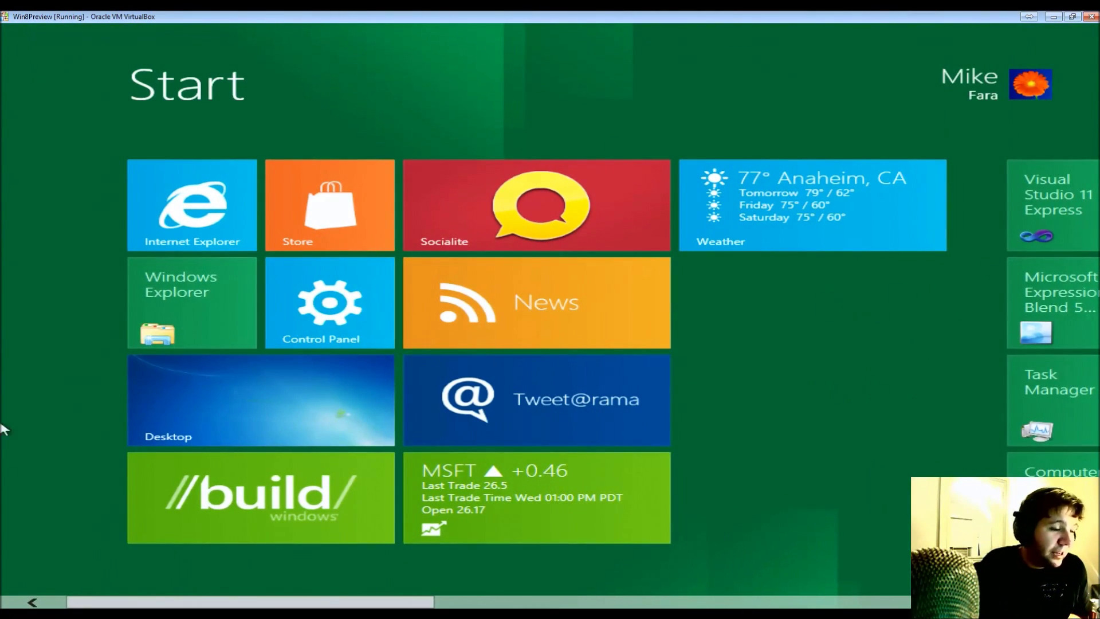
{"action": "key", "text": "super"}
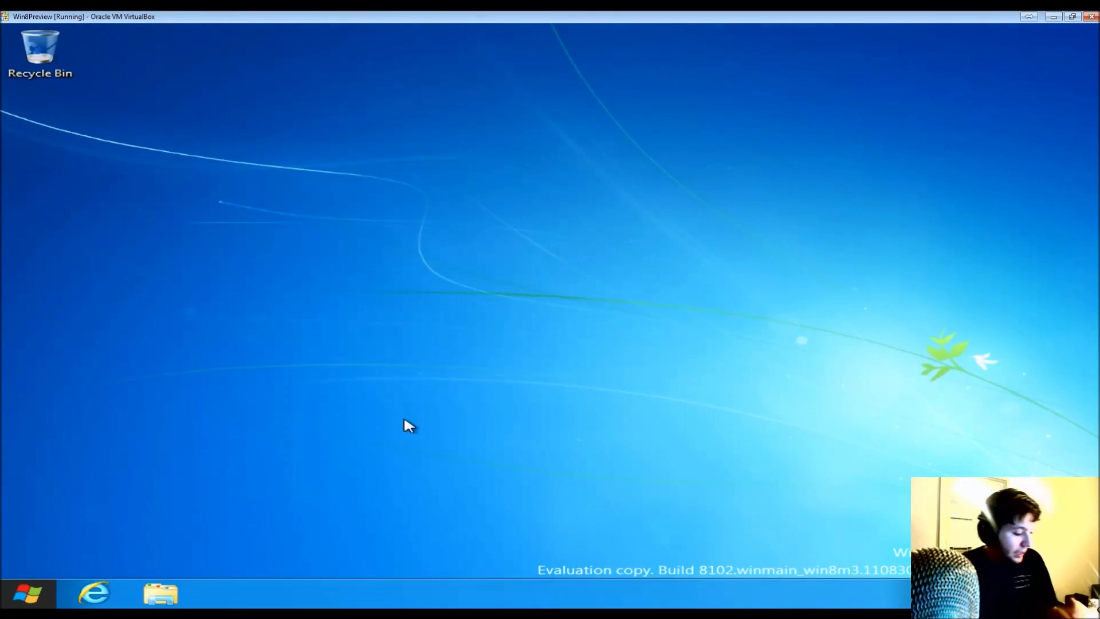
- Cycle through the running apps with Alt+Tab, flip to Start, and drop to the desktop
{"action": "key", "text": "alt+Tab"}
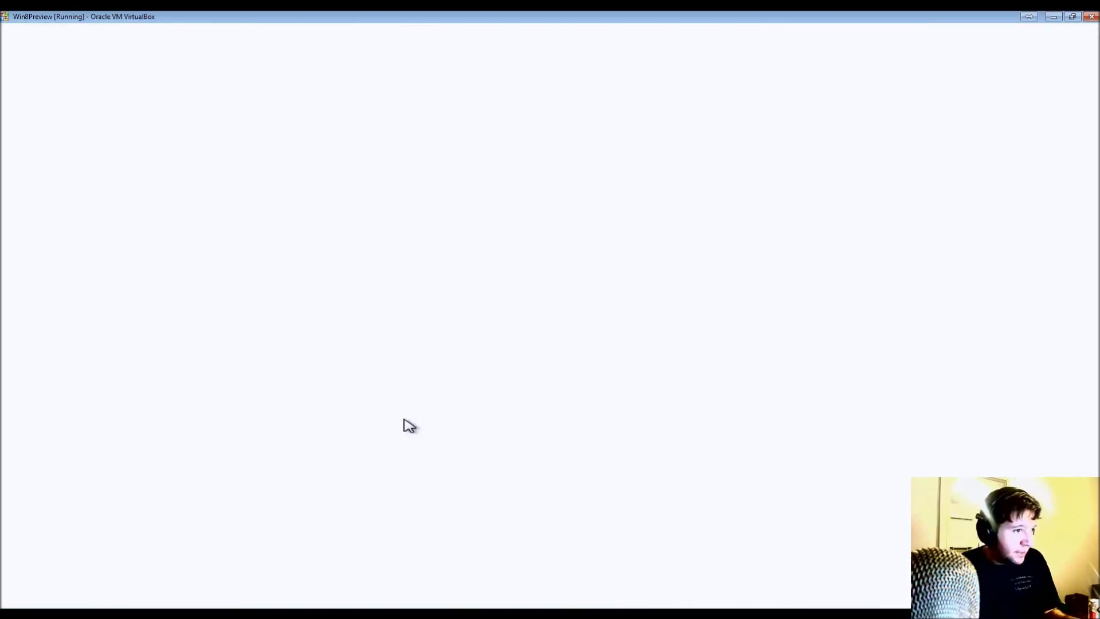
{"action": "key", "text": "alt+Tab"}
{"action": "key", "text": "alt+Tab"}
{"action": "key", "text": "alt+Tab"}
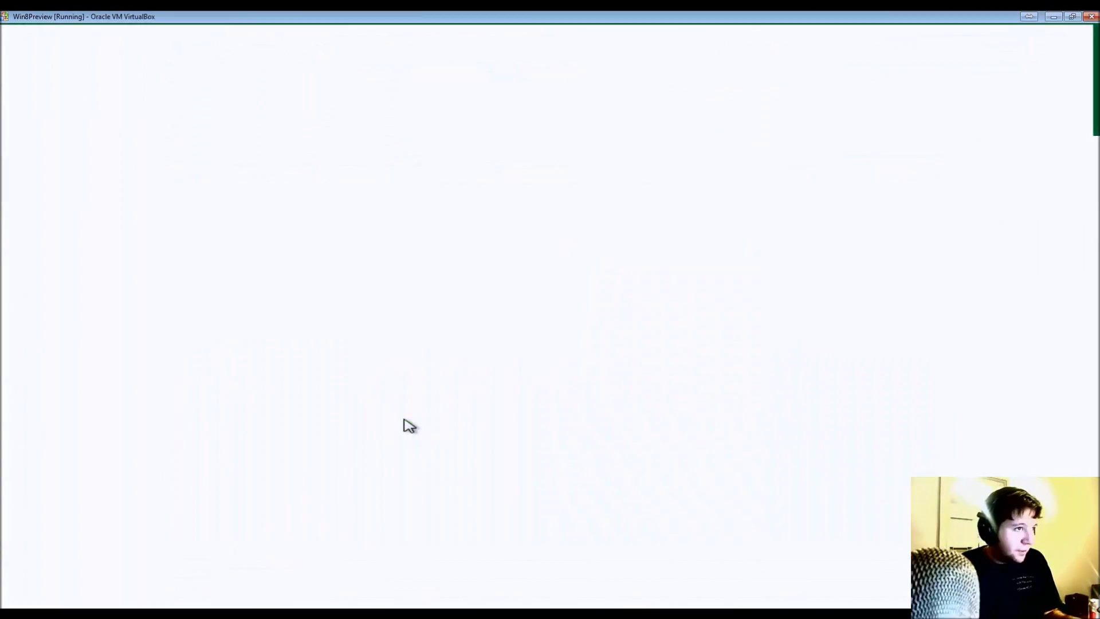
{"action": "key", "text": "alt+Tab"}
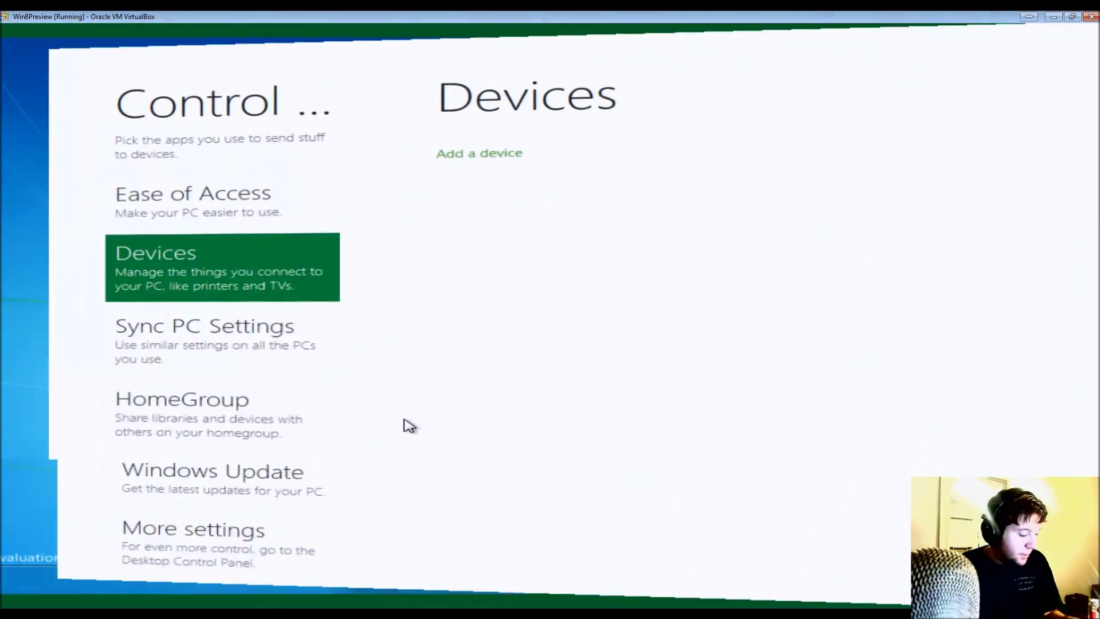
{"action": "key", "text": "alt+Tab"}
{"action": "key", "text": "alt+Tab"}
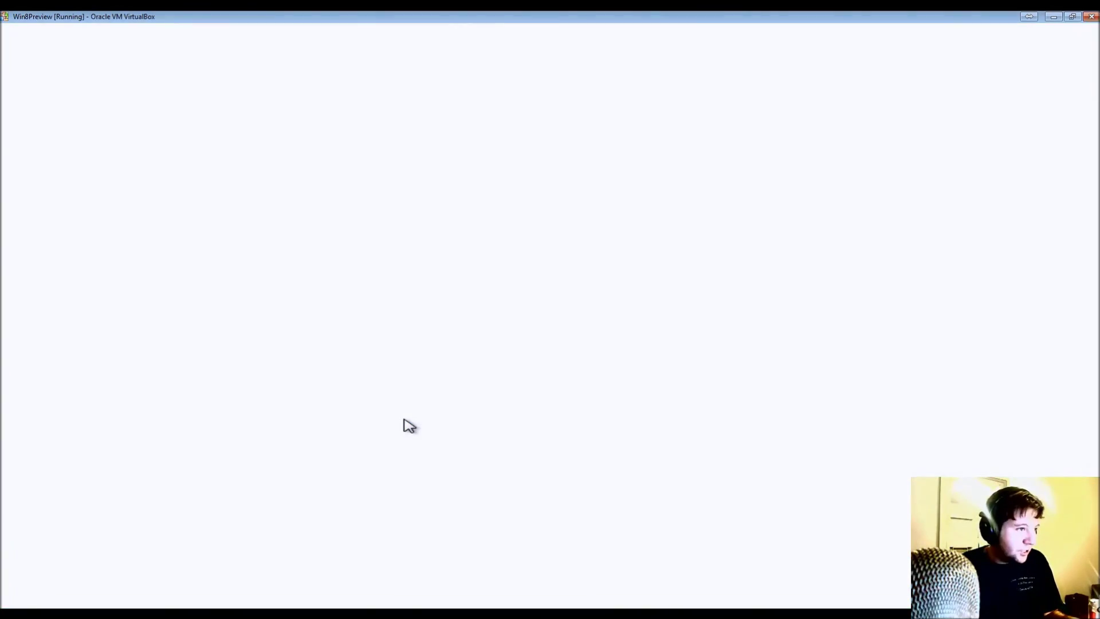
{"action": "key", "text": "alt+Tab"}
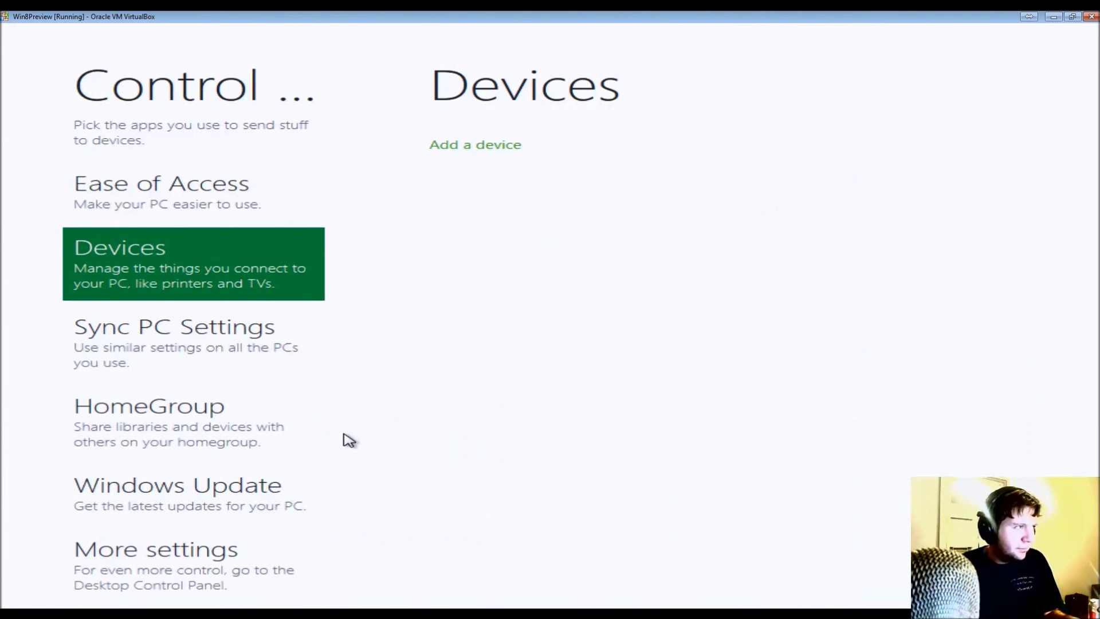
{"action": "key", "text": "super"}
{"action": "key", "text": "super"}
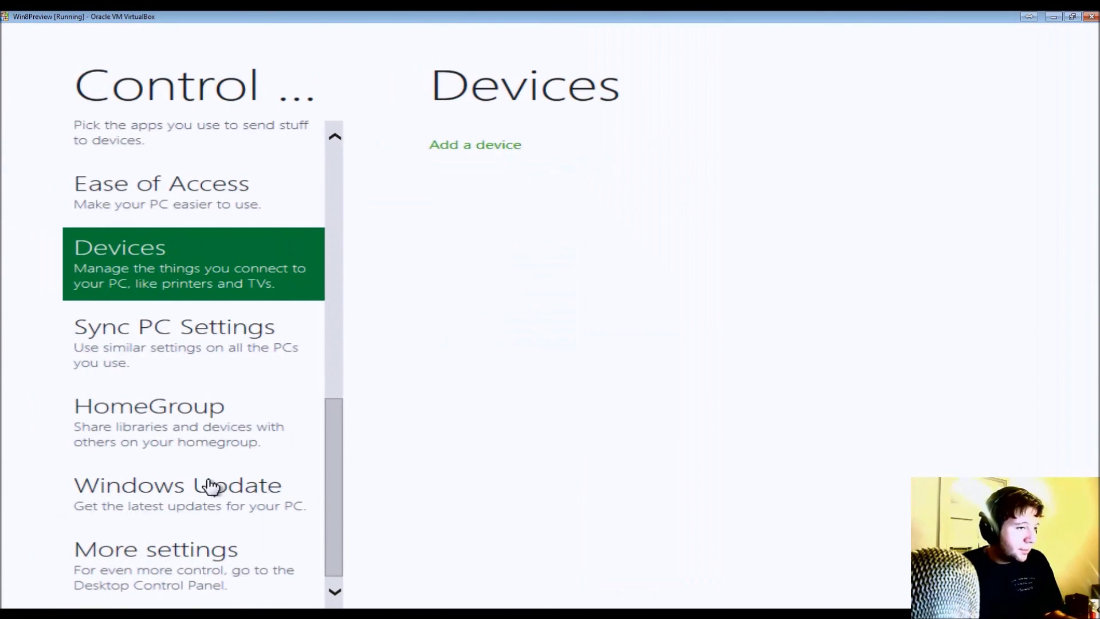
{"action": "left_click_drag", "start_coordinate": [346, 474], "coordinate": [452, 29]}
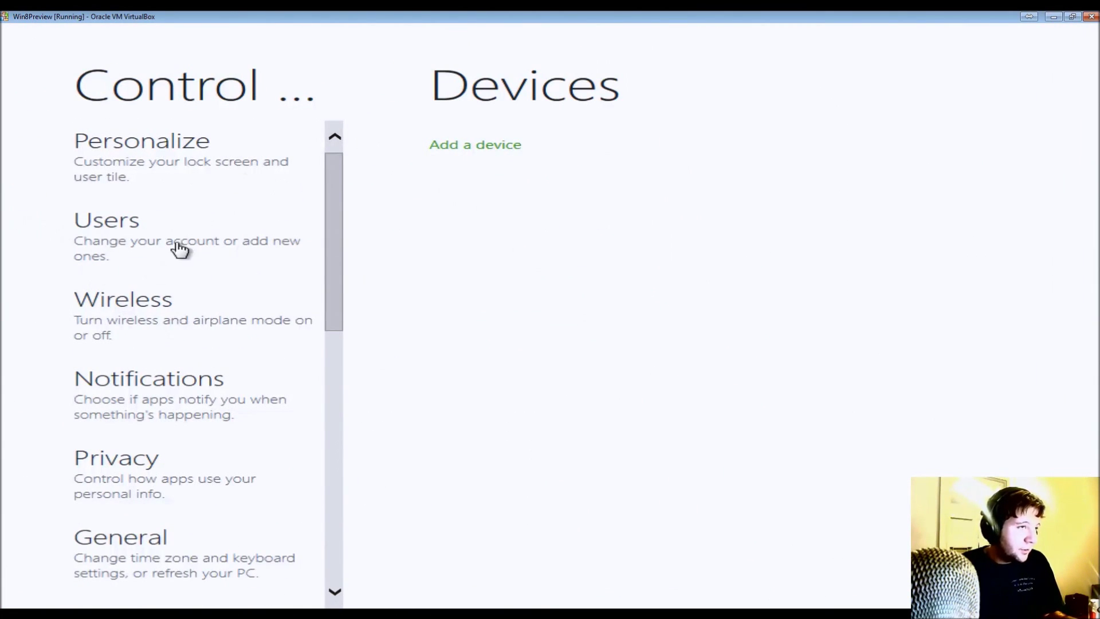
{"action": "key", "text": "super+d"}
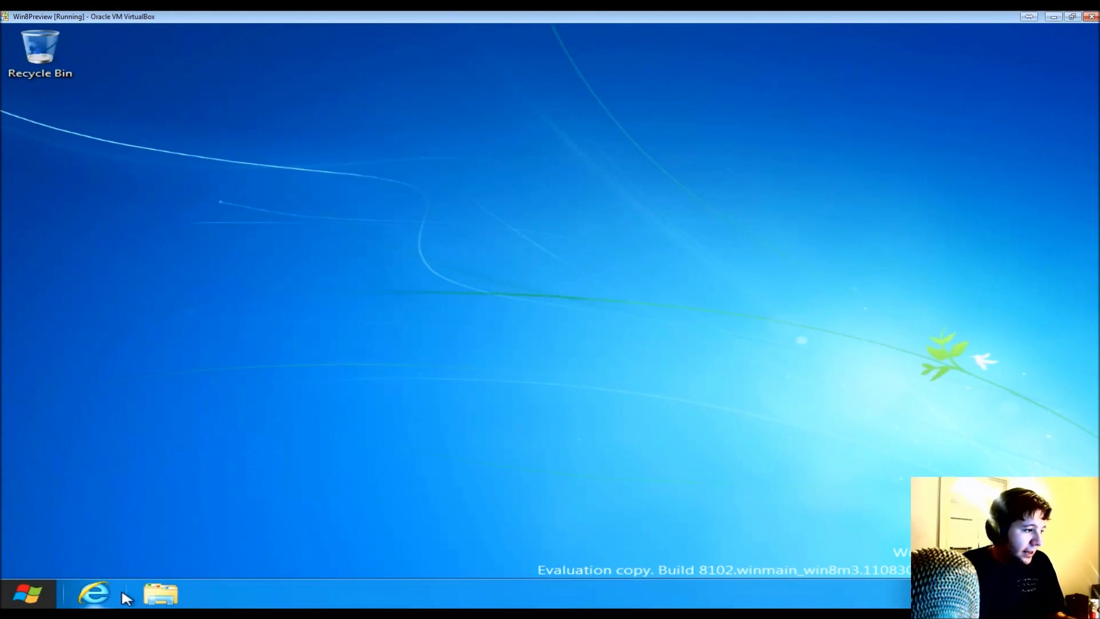
- Open a Libraries window, then launch Control Panel and its full desktop version via More settings
{"action": "left_click", "coordinate": [153, 596]}
{"action": "left_click", "coordinate": [6, 601]}
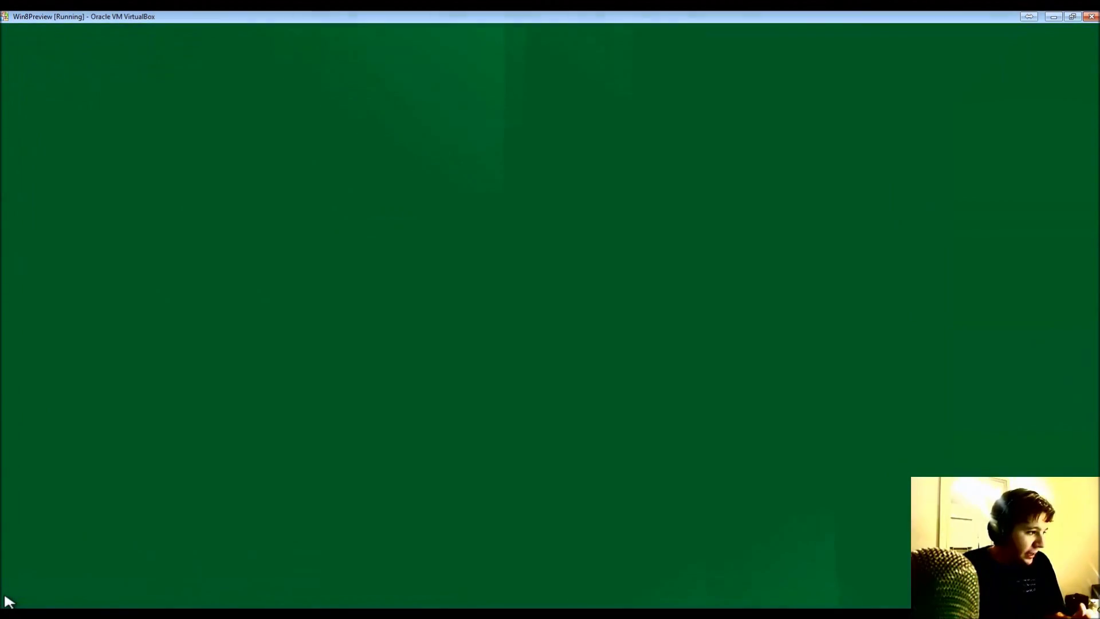
{"action": "left_click", "coordinate": [172, 426]}
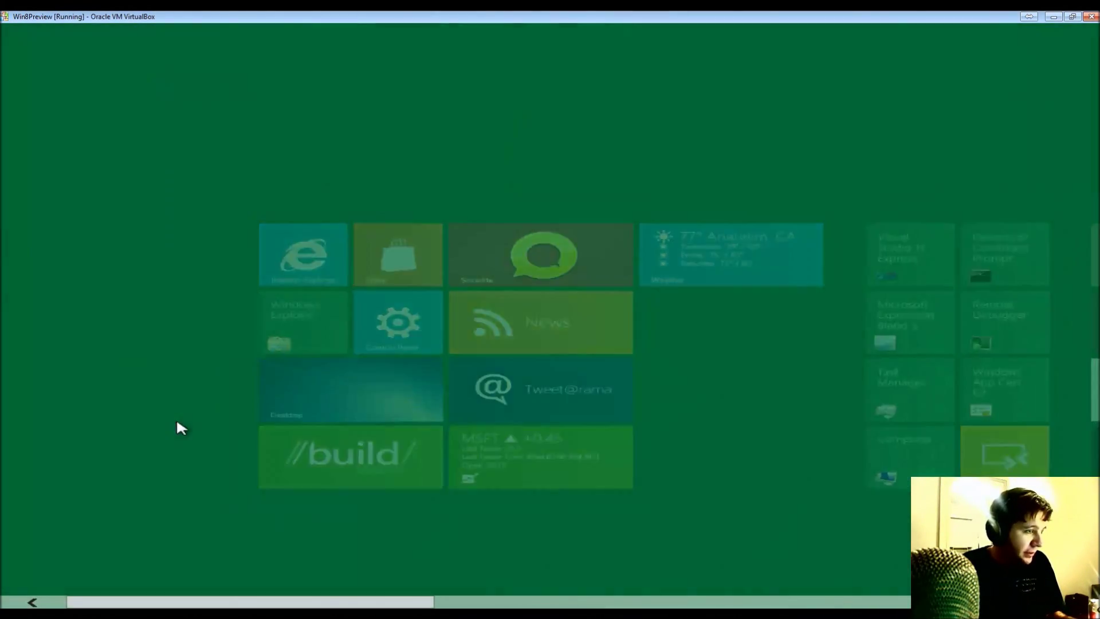
{"action": "left_click", "coordinate": [14, 600]}
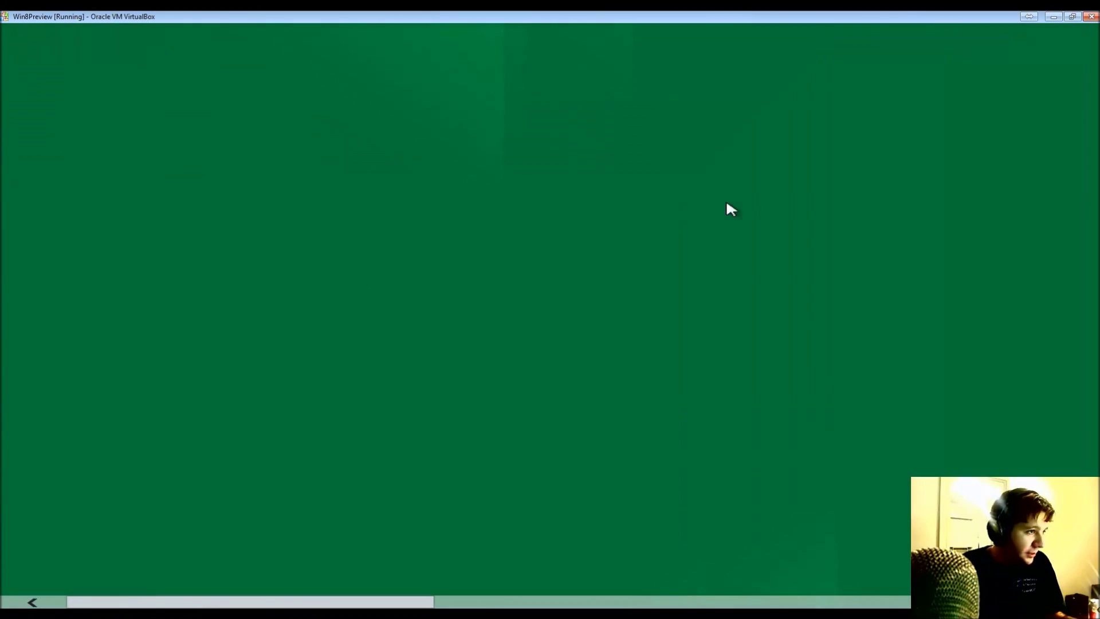
{"action": "left_click", "coordinate": [374, 292]}
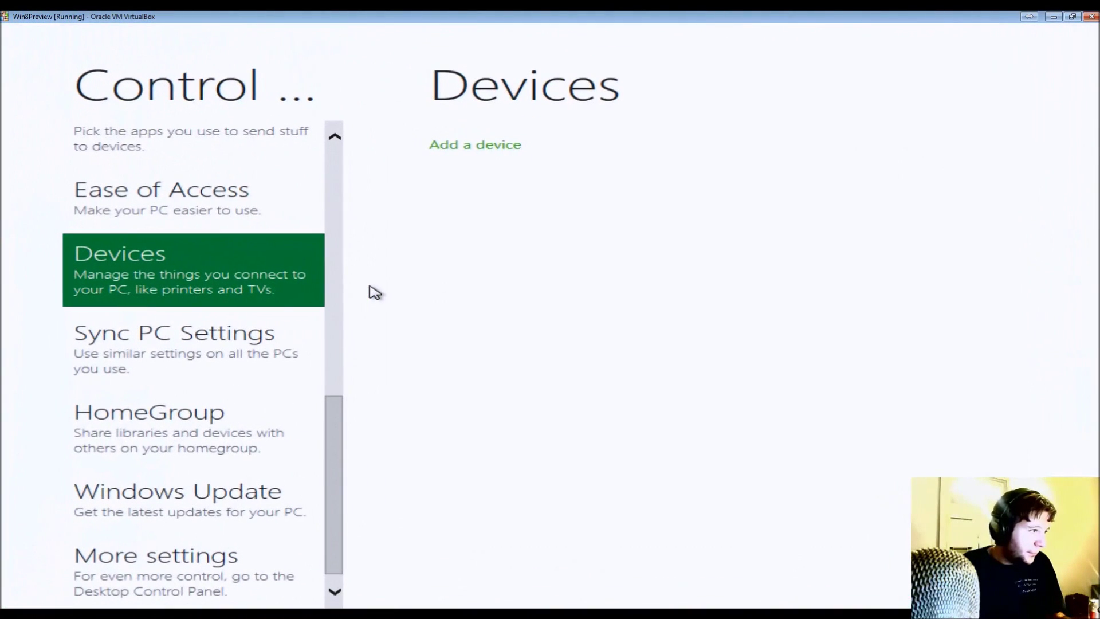
{"action": "left_click", "coordinate": [337, 303]}
{"action": "left_click_drag", "start_coordinate": [338, 302], "coordinate": [309, 539]}
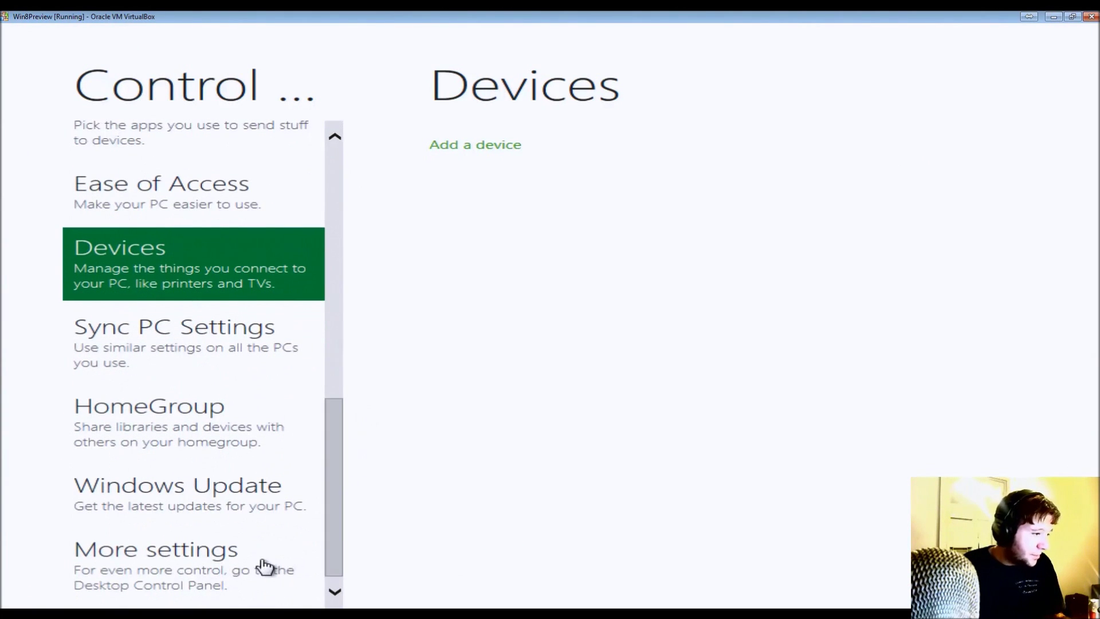
{"action": "left_click", "coordinate": [234, 562]}
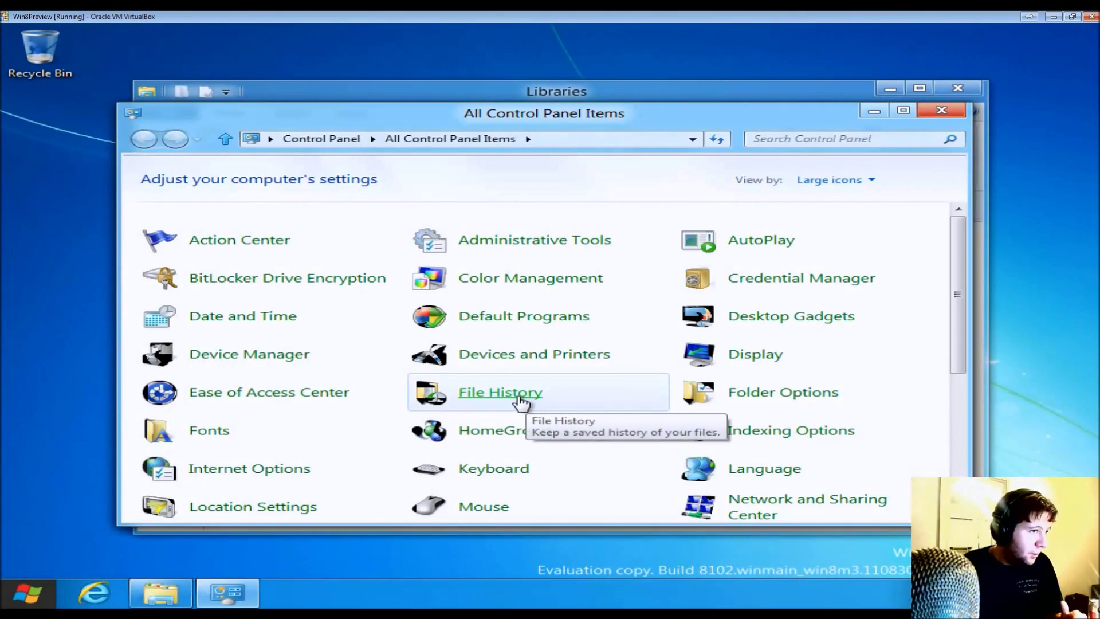
- Review Internet Options' Advanced and General tabs without changes, then launch Internet Explorer to msn.com
{"action": "scroll", "coordinate": [517, 362], "scroll_direction": "down", "scroll_amount": 2}
{"action": "scroll", "coordinate": [518, 362], "scroll_direction": "down", "scroll_amount": 2}
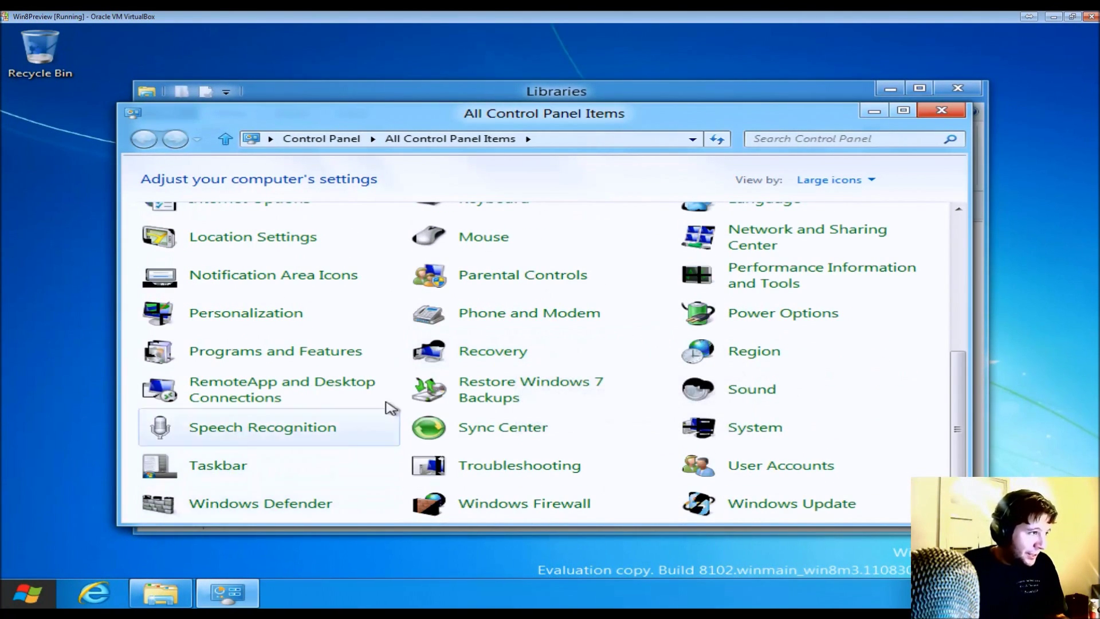
{"action": "scroll", "coordinate": [459, 367], "scroll_direction": "up", "scroll_amount": 2}
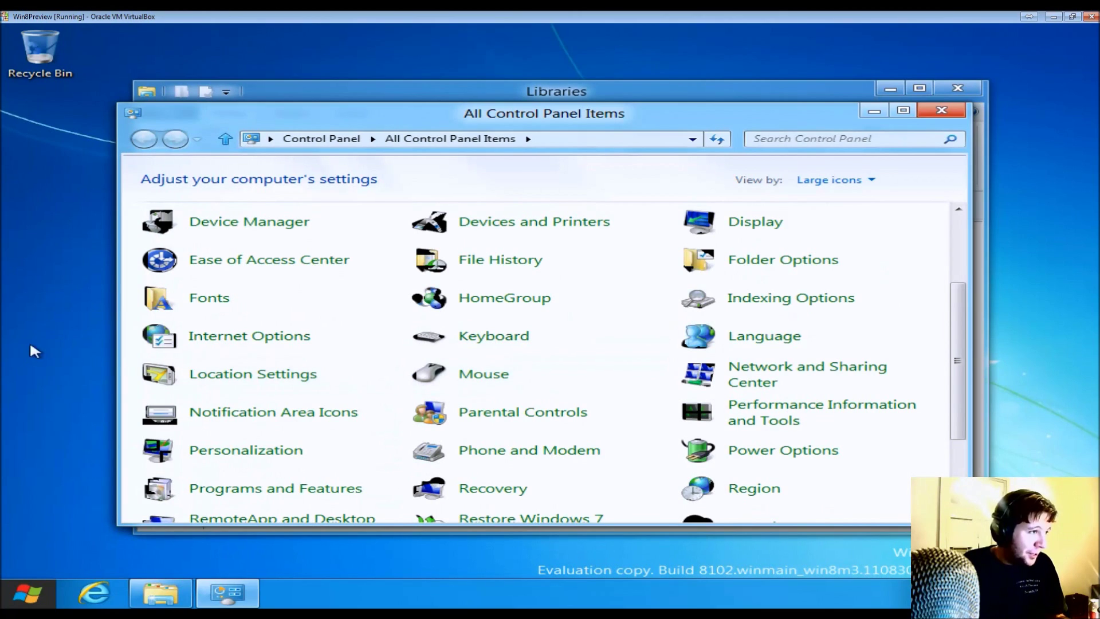
{"action": "left_click", "coordinate": [266, 342]}
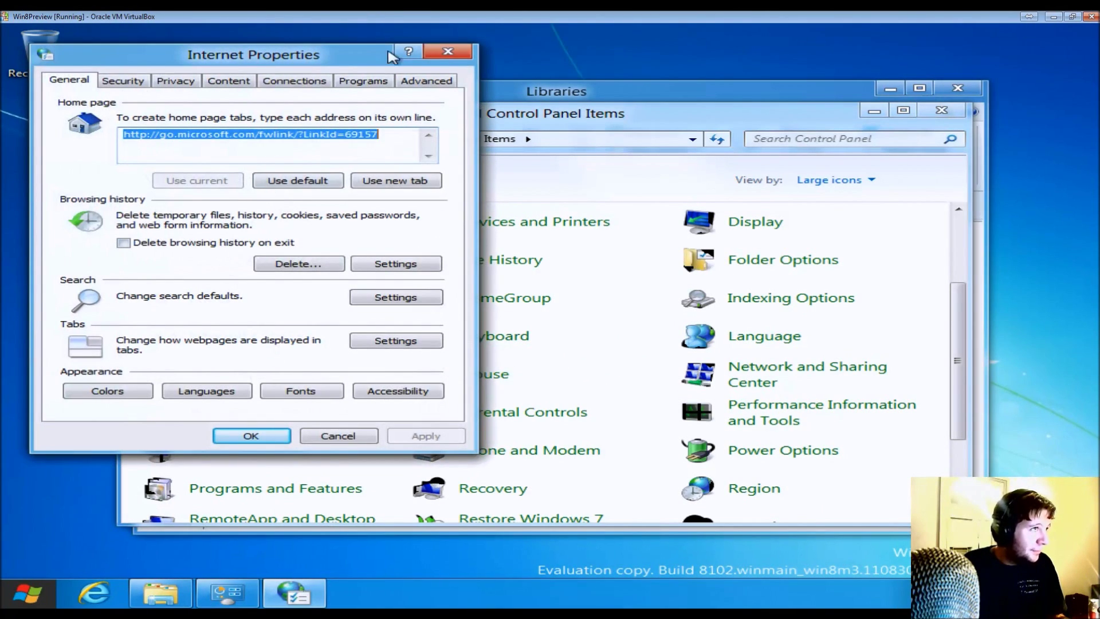
{"action": "left_click", "coordinate": [430, 81]}
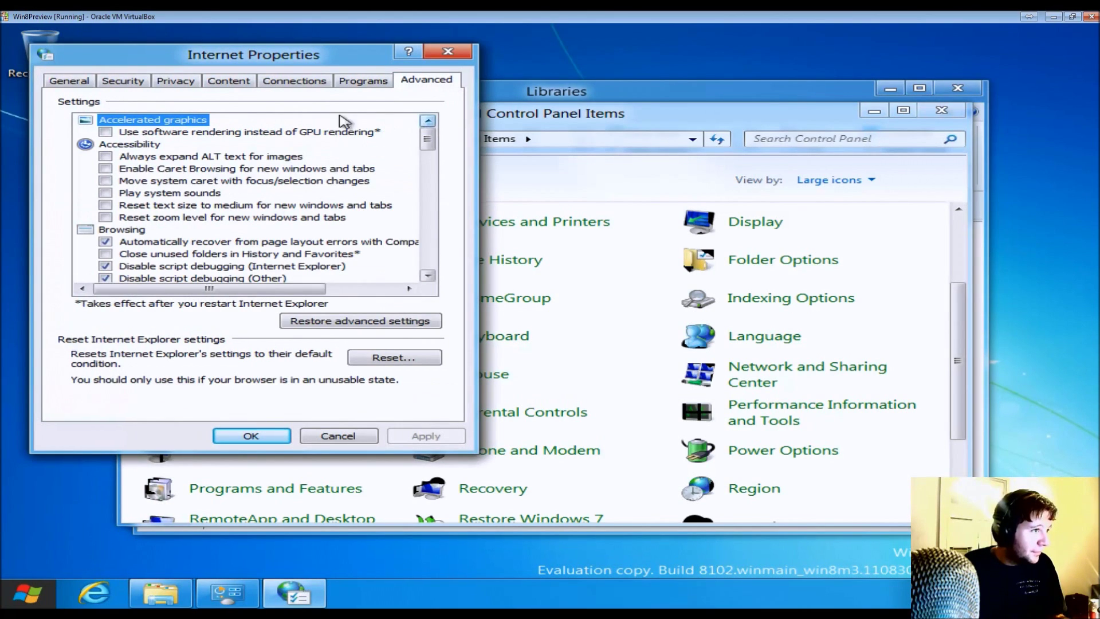
{"action": "left_click", "coordinate": [86, 80]}
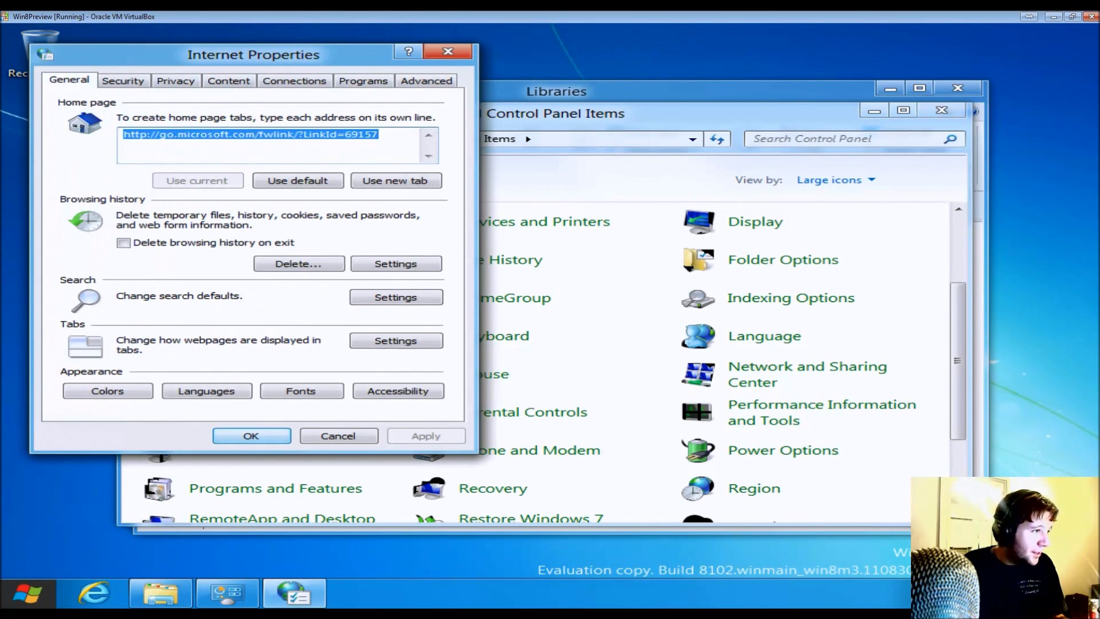
{"action": "left_click", "coordinate": [369, 437]}
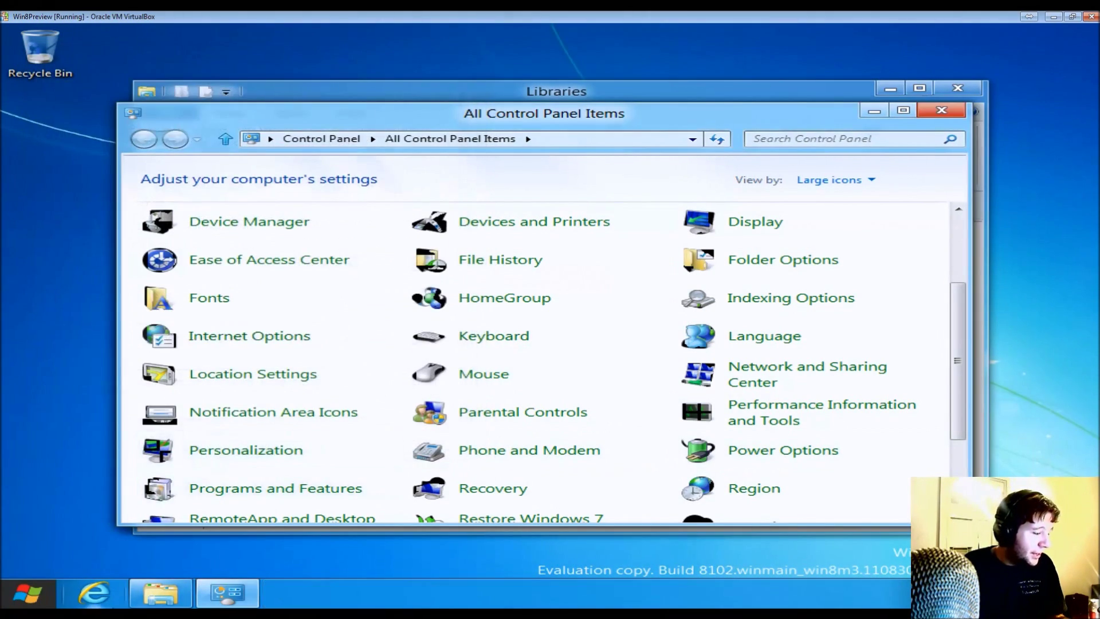
{"action": "left_click", "coordinate": [113, 579]}
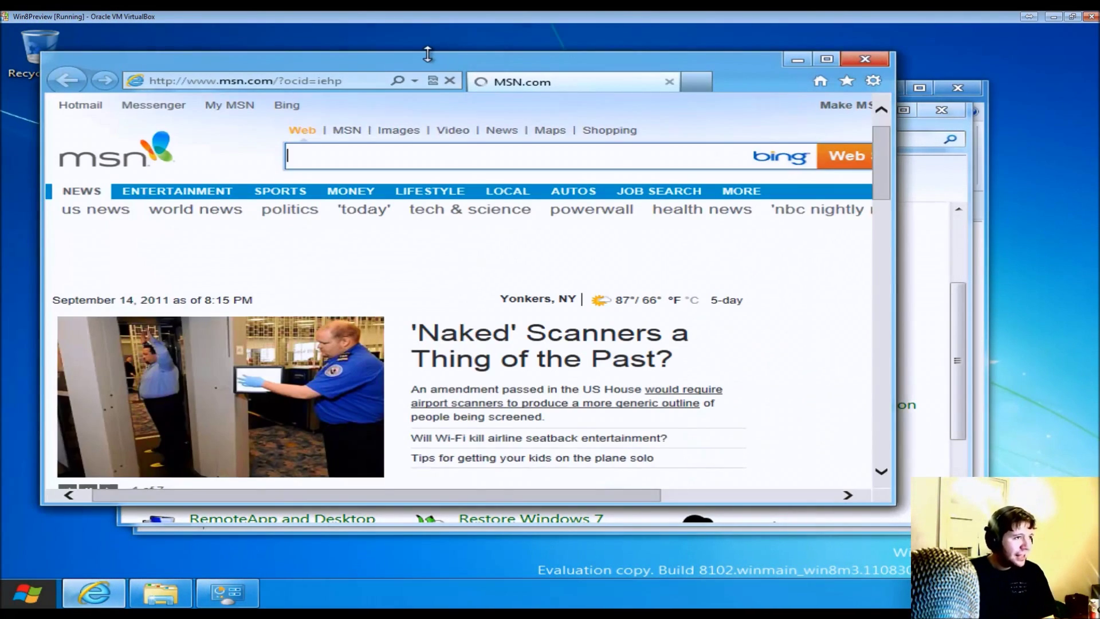
- Check the About Internet Explorer box showing version 10.0.8102.0, then dismiss it
{"action": "key", "text": "alt"}
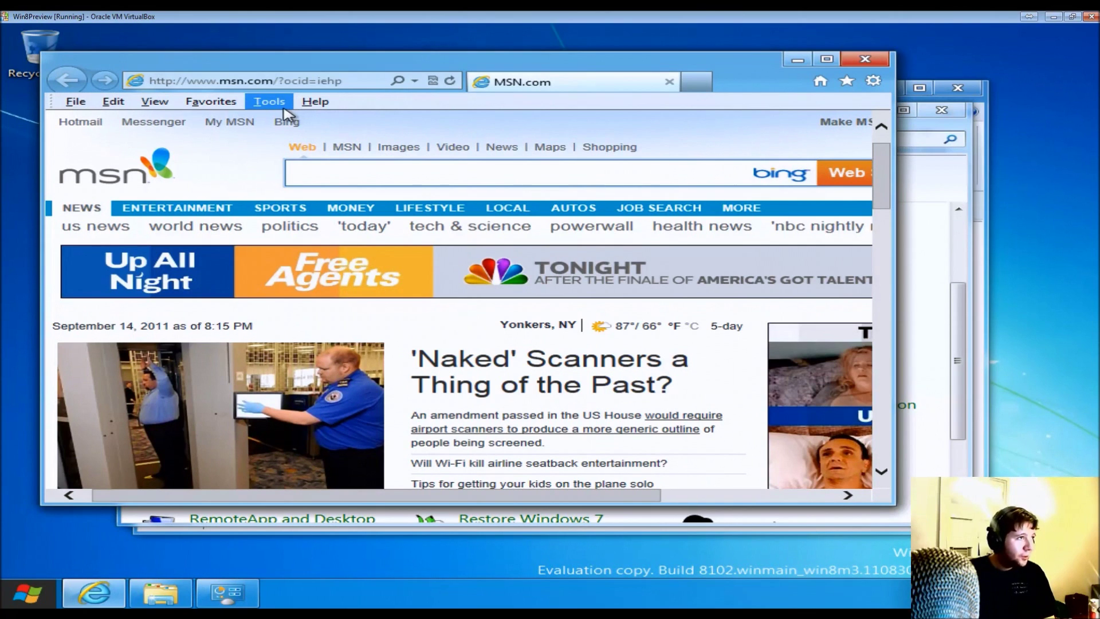
{"action": "left_click", "coordinate": [269, 102]}
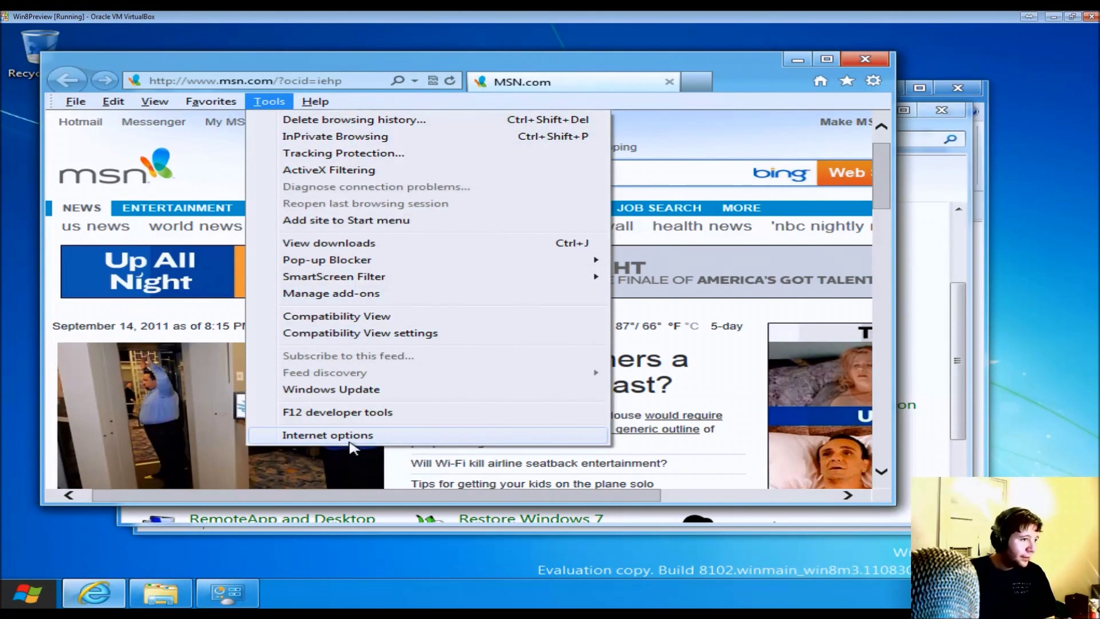
{"action": "mouse_move", "coordinate": [315, 101]}
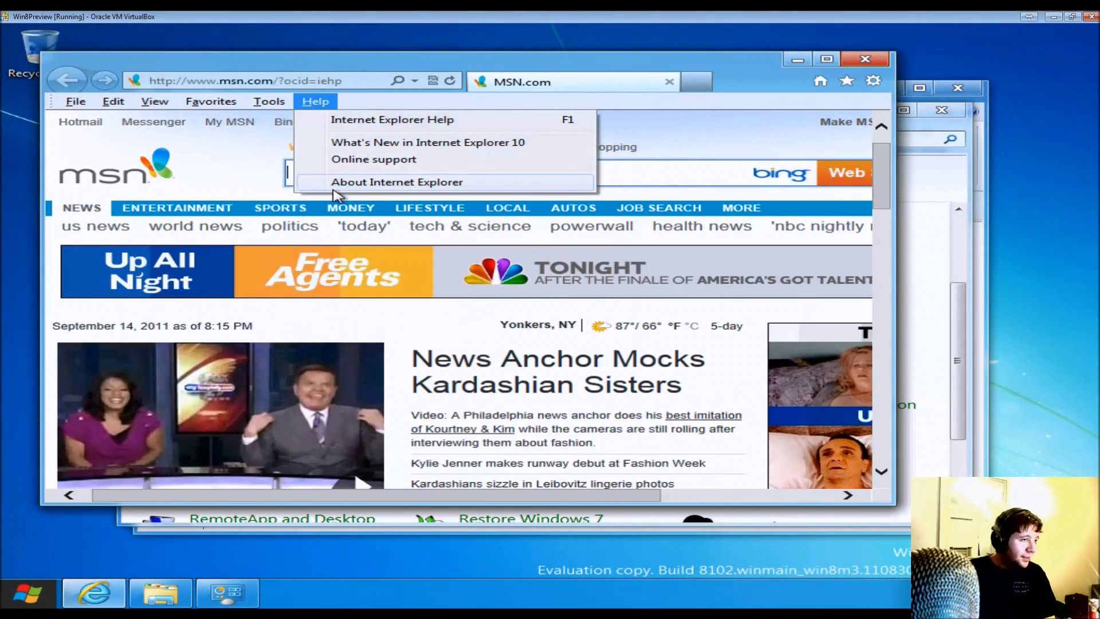
{"action": "left_click", "coordinate": [337, 182]}
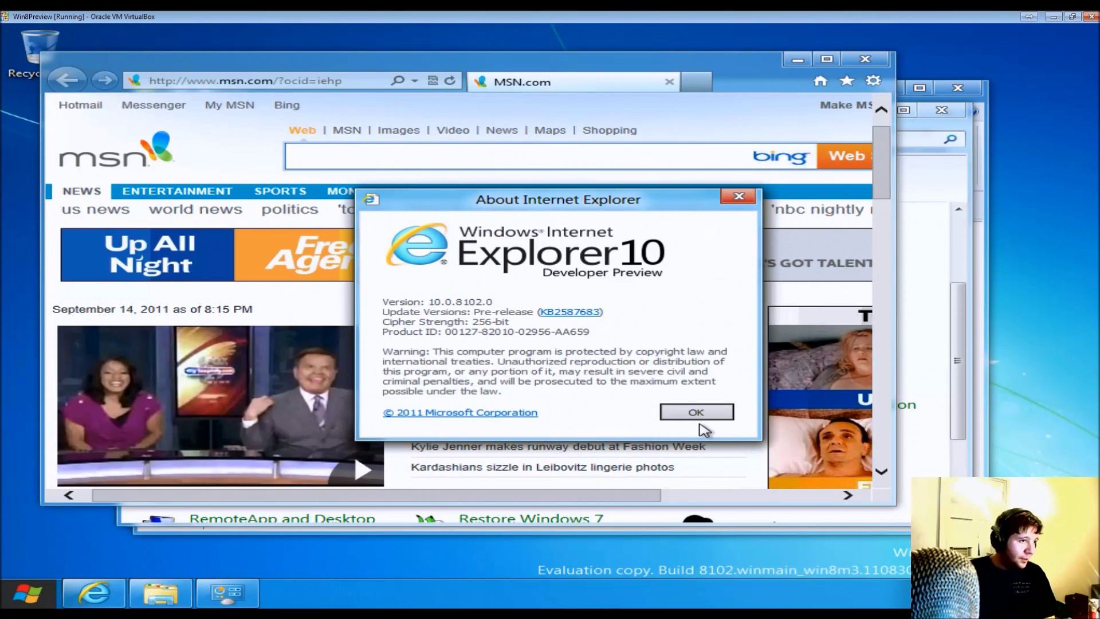
{"action": "left_click", "coordinate": [699, 417]}
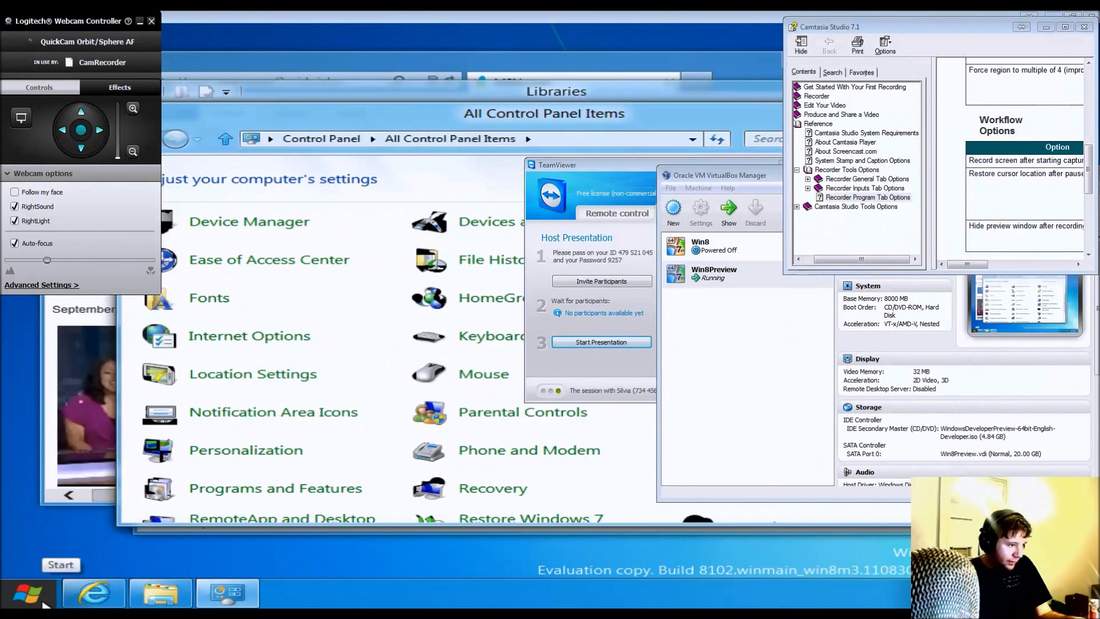
- Check the host Internet Explorer's About box, which shows version 9.0.8112.16421, then close it
{"action": "left_click", "coordinate": [93, 593]}
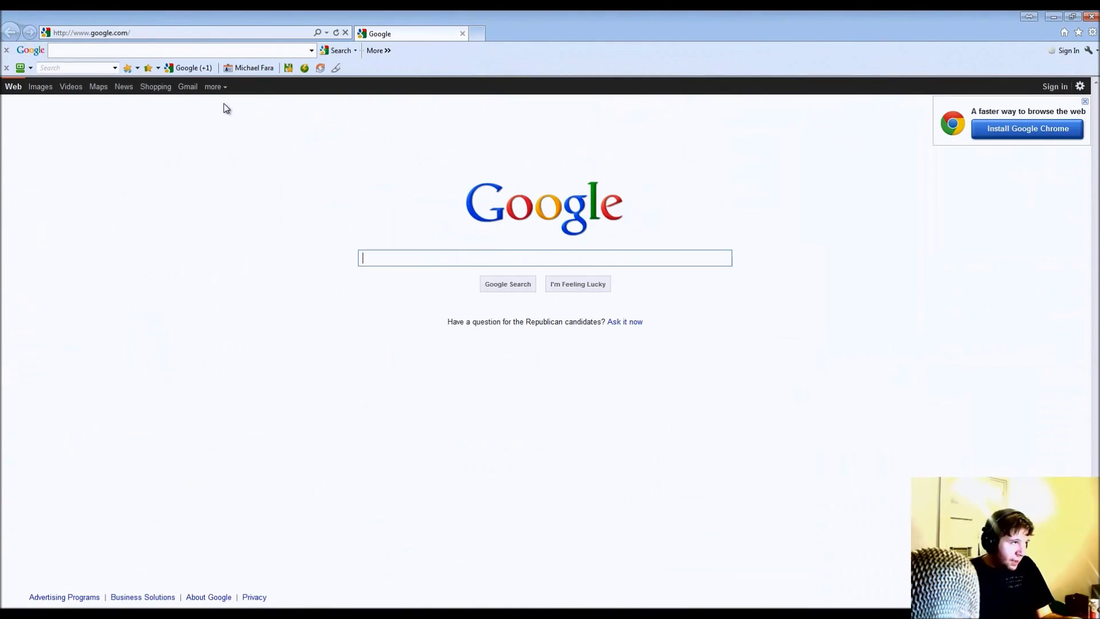
{"action": "left_click", "coordinate": [139, 48]}
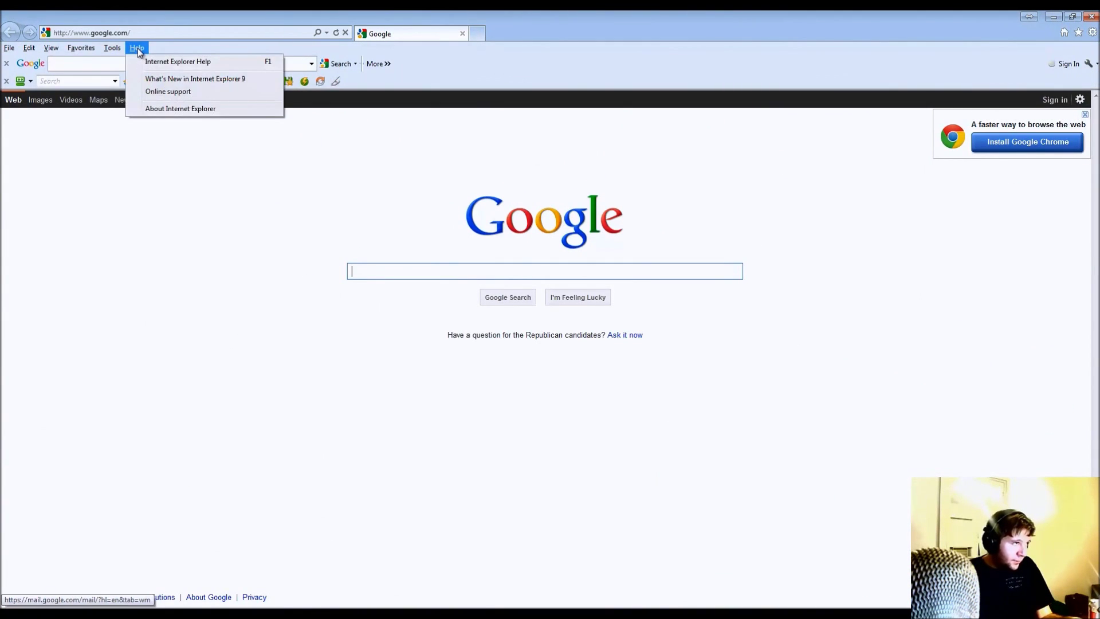
{"action": "left_click", "coordinate": [149, 110]}
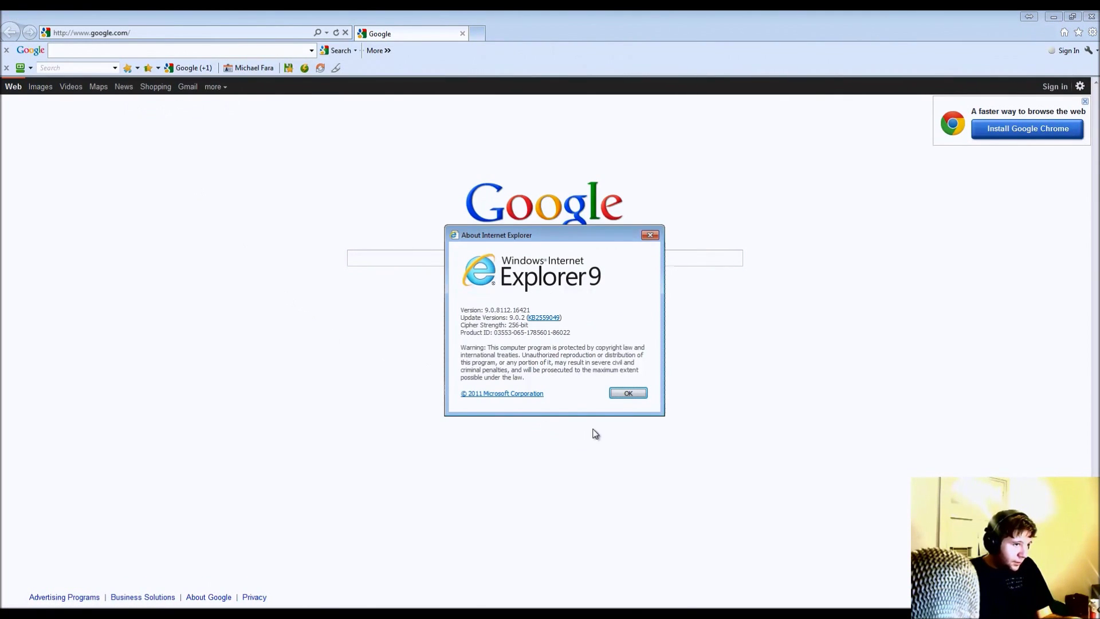
{"action": "left_click", "coordinate": [629, 393]}
- Close the host browser, then close the guest's Control Panel and Explorer windows
{"action": "left_click", "coordinate": [1091, 19]}
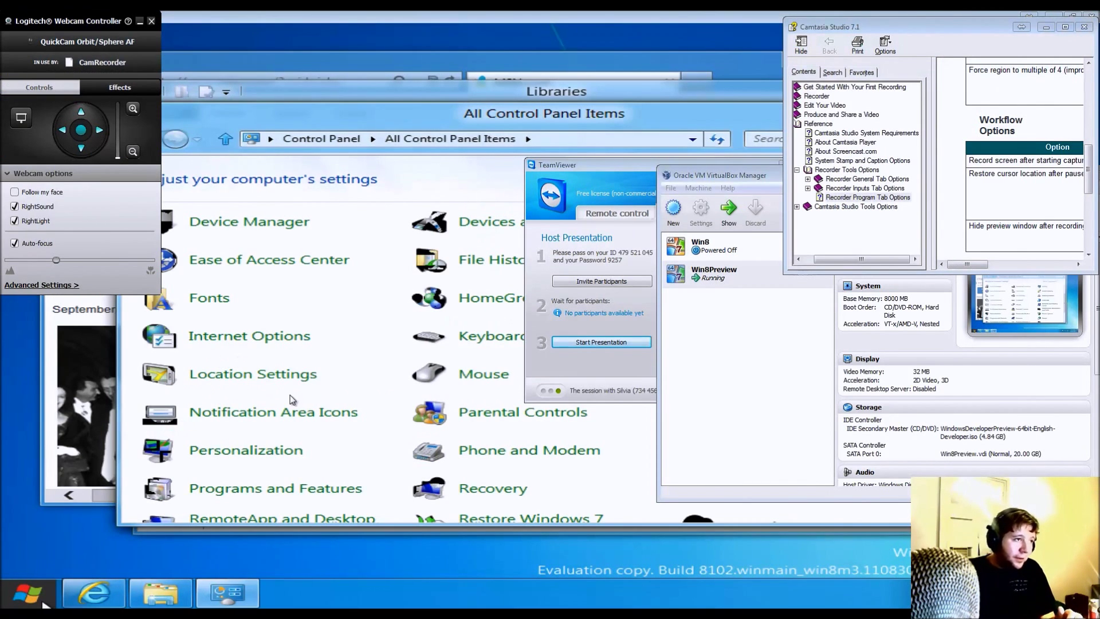
{"action": "left_click", "coordinate": [422, 151]}
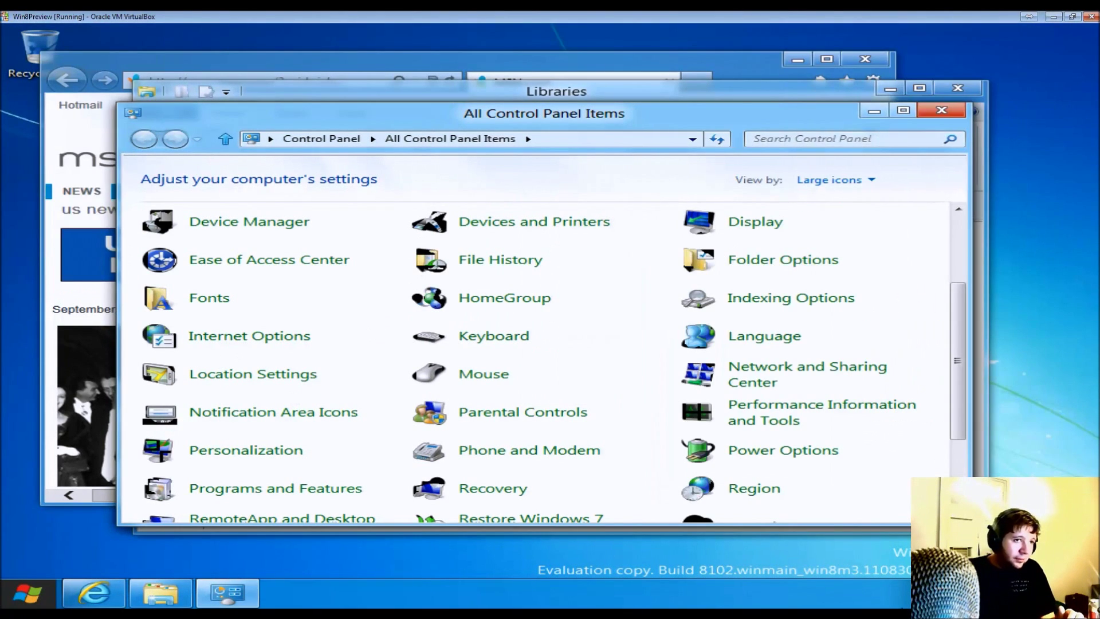
{"action": "left_click", "coordinate": [944, 109]}
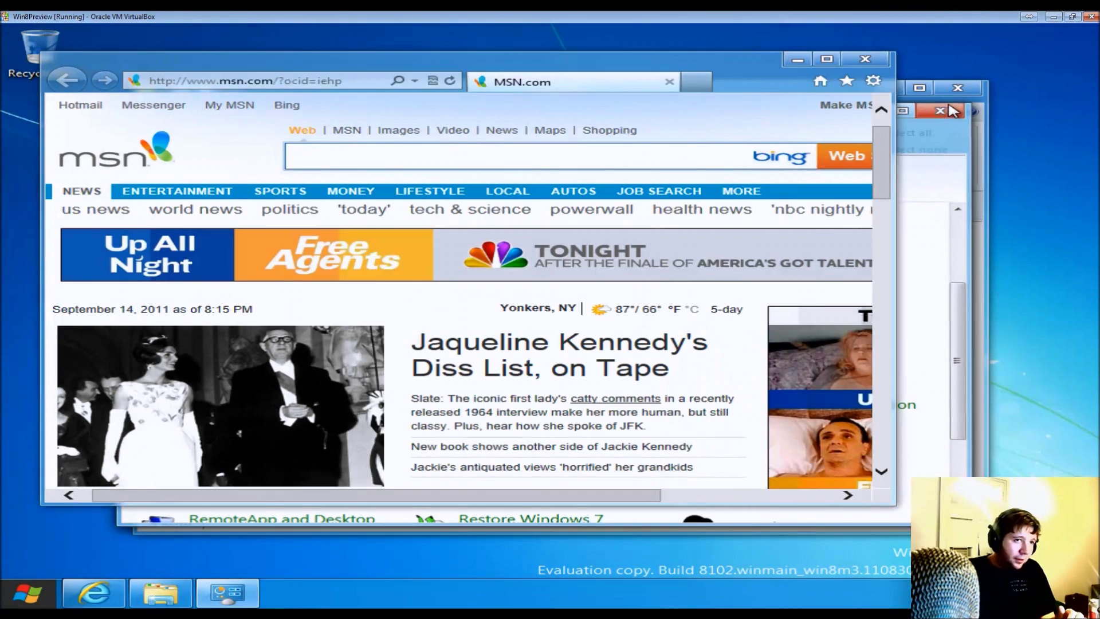
{"action": "left_click", "coordinate": [955, 90]}
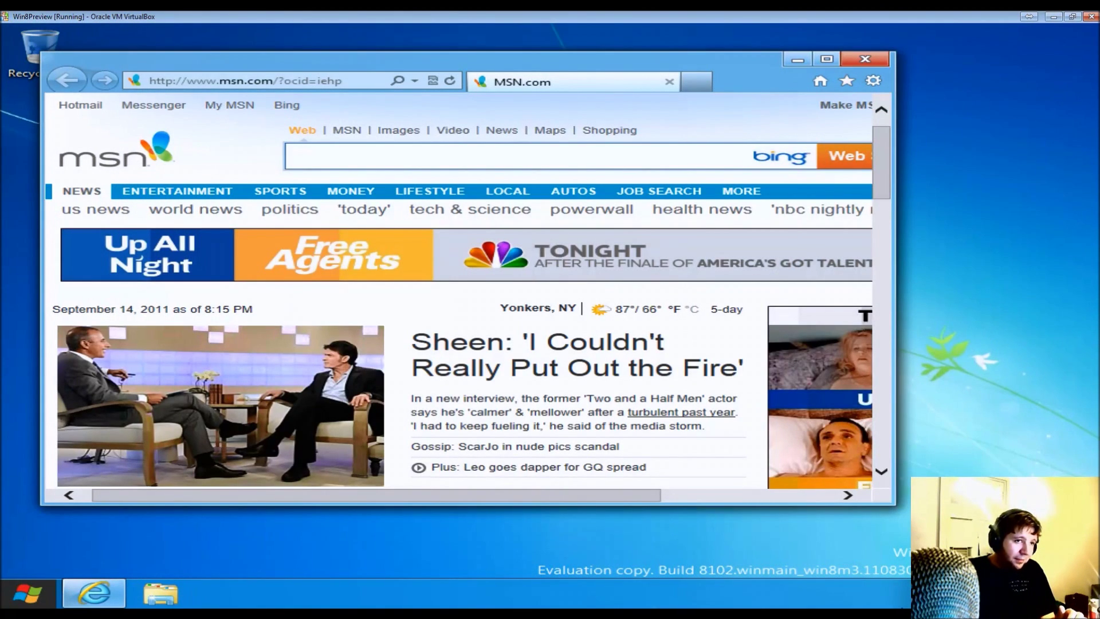
- Enlarge the guest's MSN browser window, browse the page, then close it
{"action": "mouse_move", "coordinate": [26, 605]}
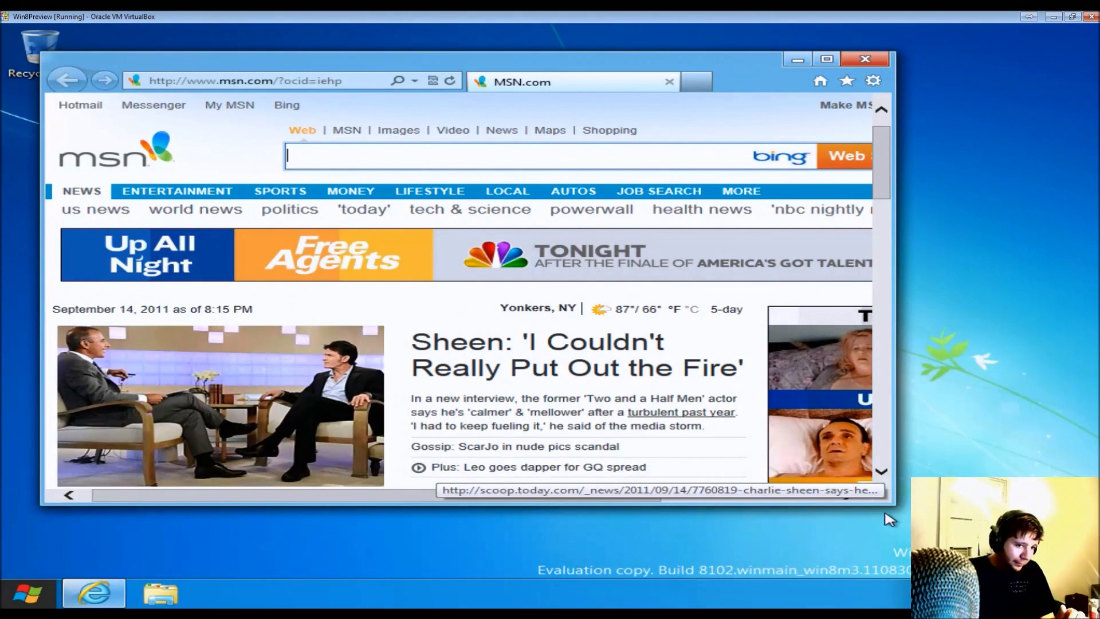
{"action": "left_click_drag", "start_coordinate": [892, 504], "coordinate": [1064, 578]}
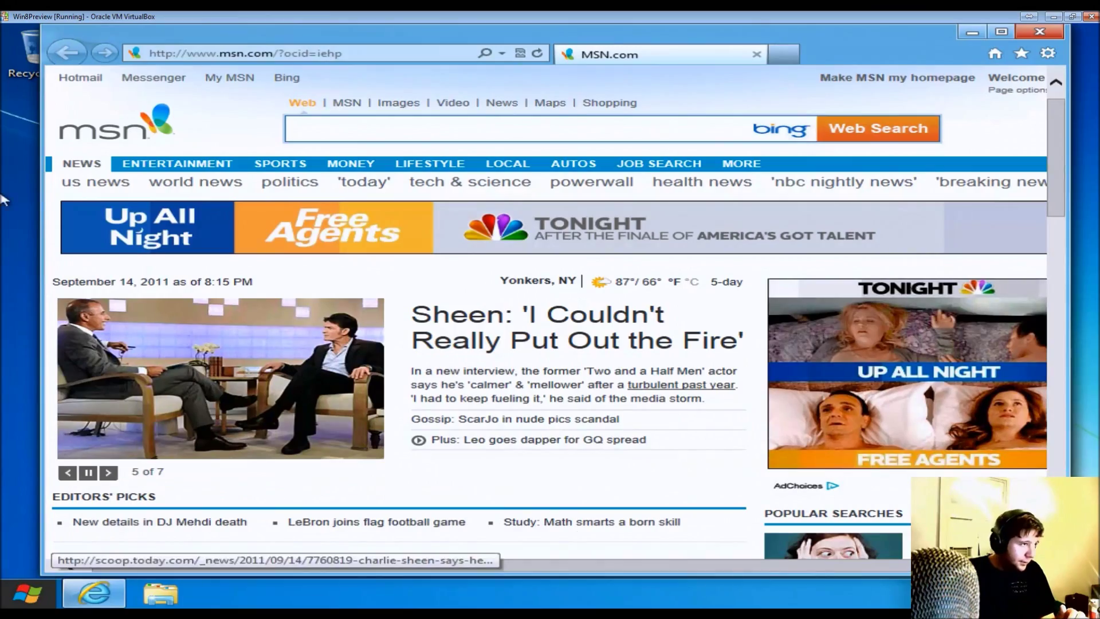
{"action": "scroll", "coordinate": [968, 321], "scroll_direction": "down", "scroll_amount": 15}
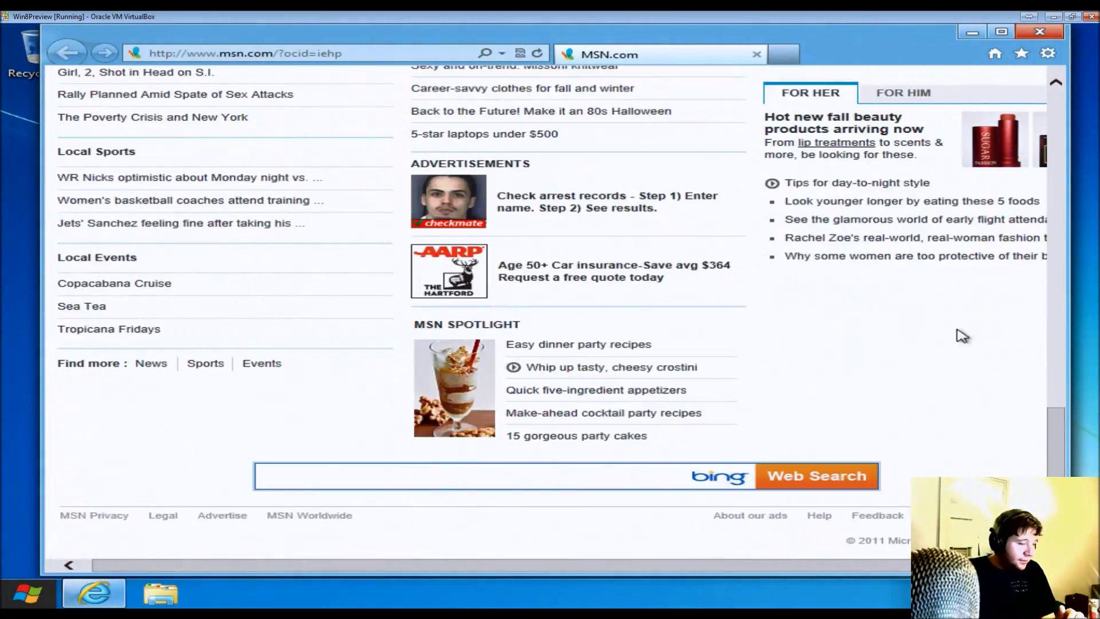
{"action": "scroll", "coordinate": [962, 335], "scroll_direction": "up", "scroll_amount": 15}
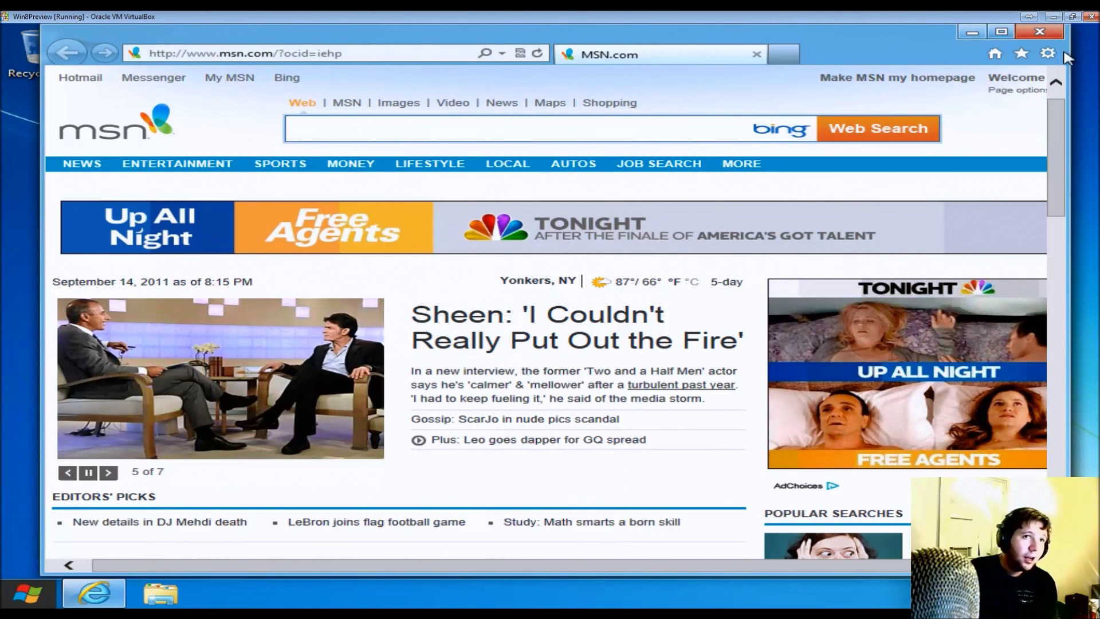
{"action": "left_click", "coordinate": [1039, 32]}
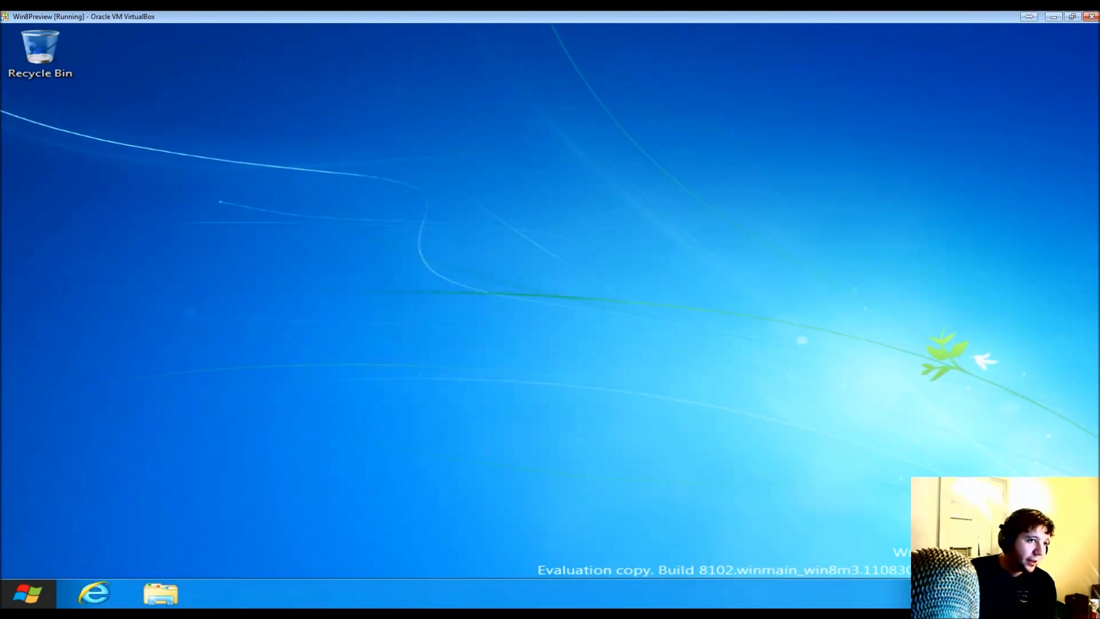
- Open the Windows 8 Start screen and scroll across its app tiles
{"action": "left_click", "coordinate": [23, 594]}
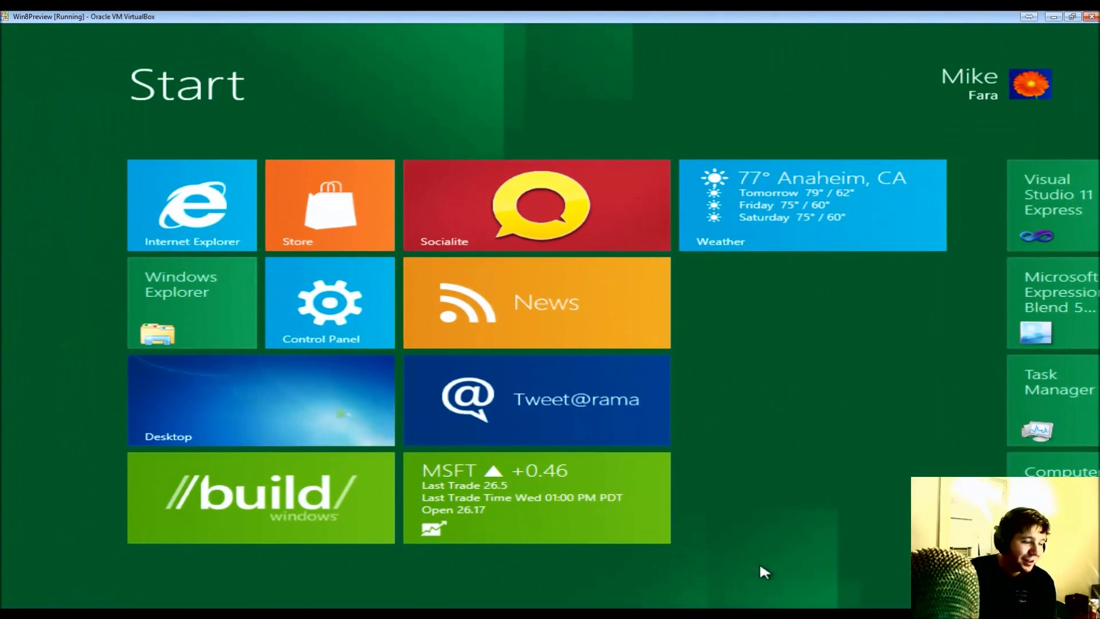
{"action": "scroll", "coordinate": [384, 593], "scroll_direction": "down", "scroll_amount": 6}
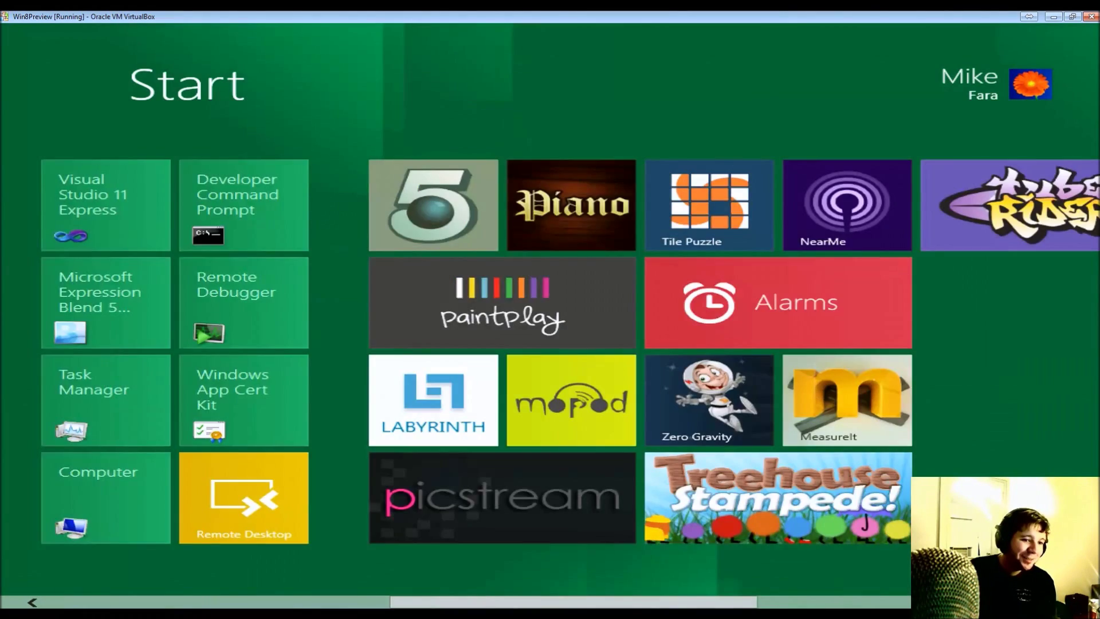
{"action": "scroll", "coordinate": [380, 589], "scroll_direction": "up", "scroll_amount": 6}
{"action": "left_click_drag", "start_coordinate": [384, 593], "coordinate": [983, 594]}
{"action": "scroll", "coordinate": [983, 594], "scroll_direction": "up", "scroll_amount": 6}
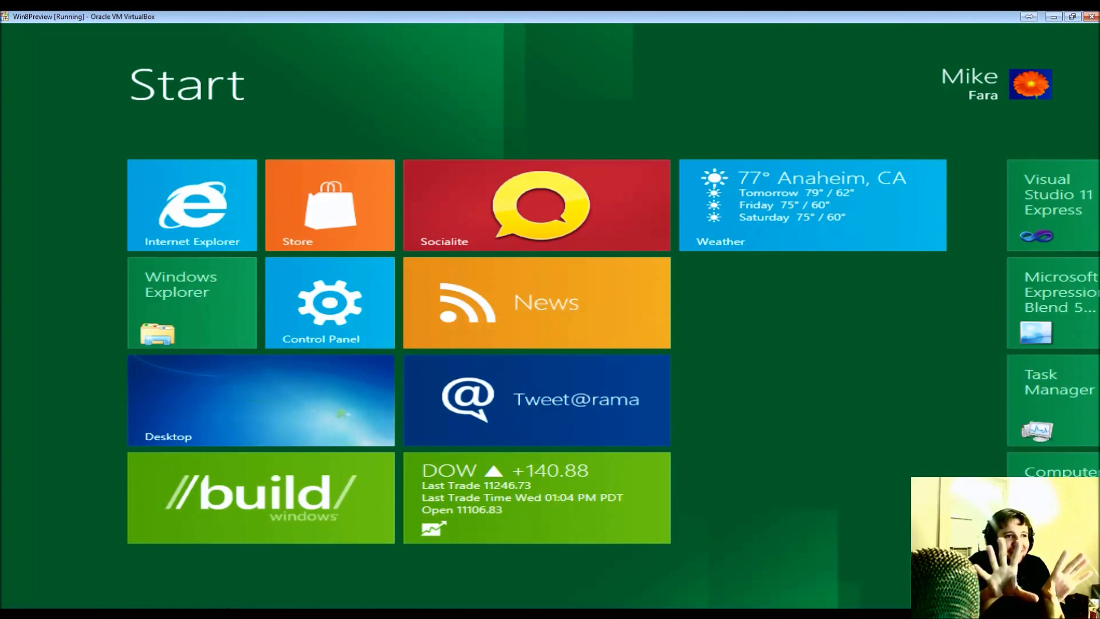
- Return to the desktop, view the Settings pane, then reopen the Start screen
{"action": "key", "text": "super"}
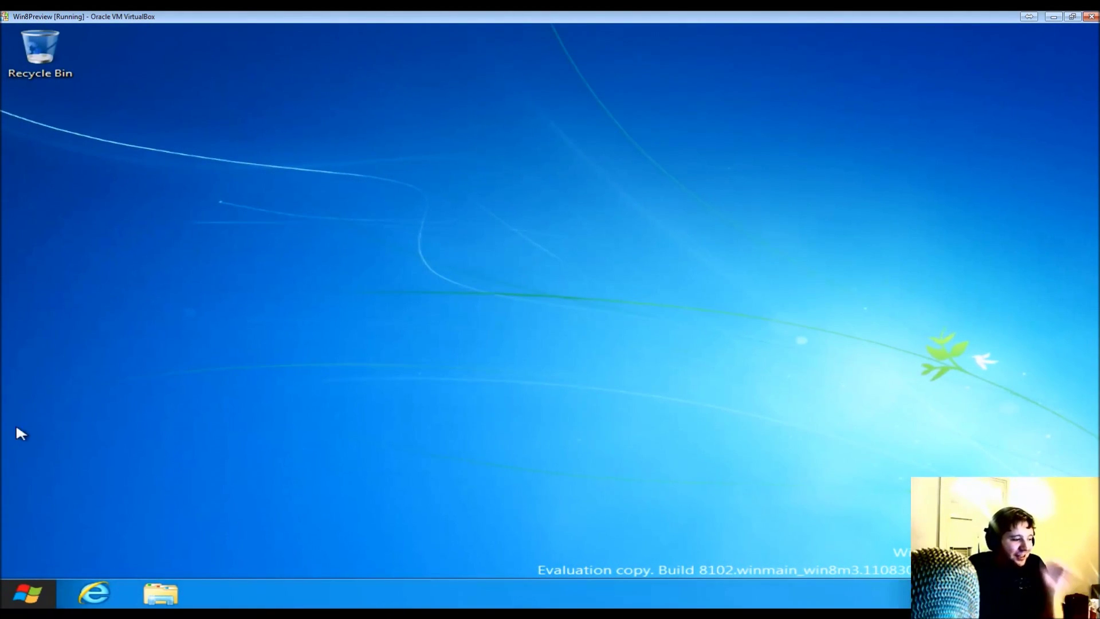
{"action": "mouse_move", "coordinate": [3, 613]}
{"action": "left_click", "coordinate": [117, 471]}
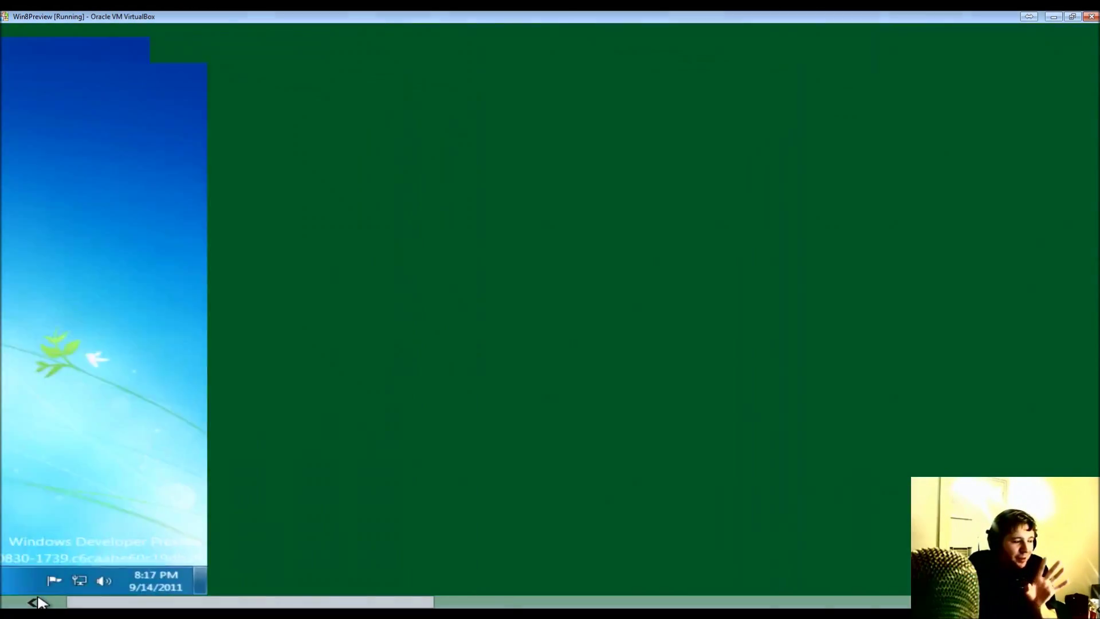
{"action": "left_click", "coordinate": [34, 594]}
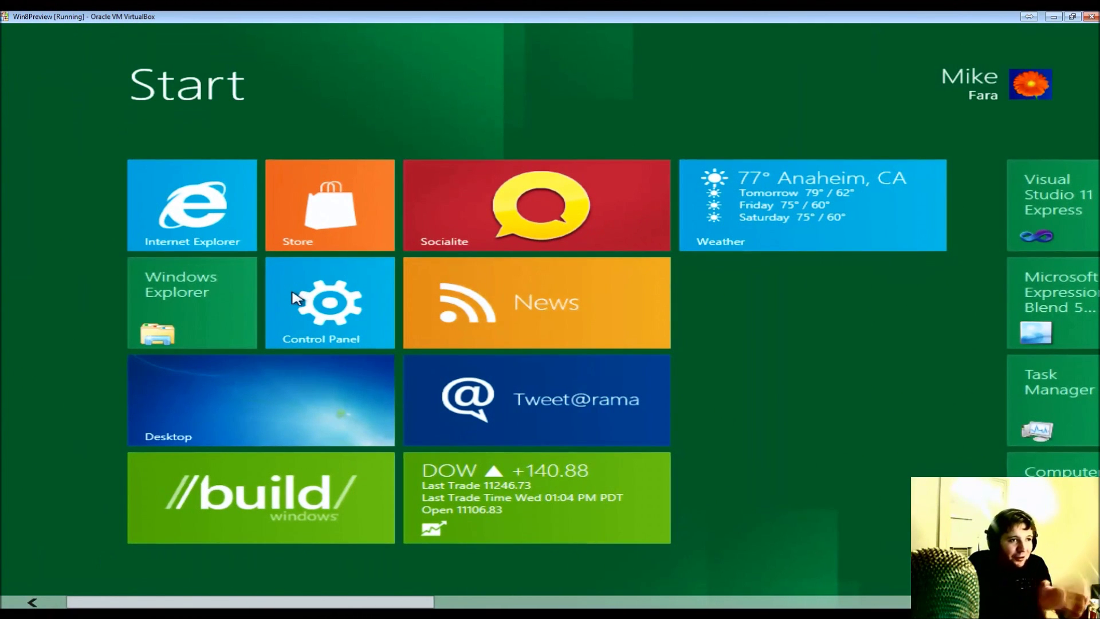
- Go from the touch Control Panel's More settings to User Accounts in All Control Panel Items
{"action": "left_click", "coordinate": [309, 302]}
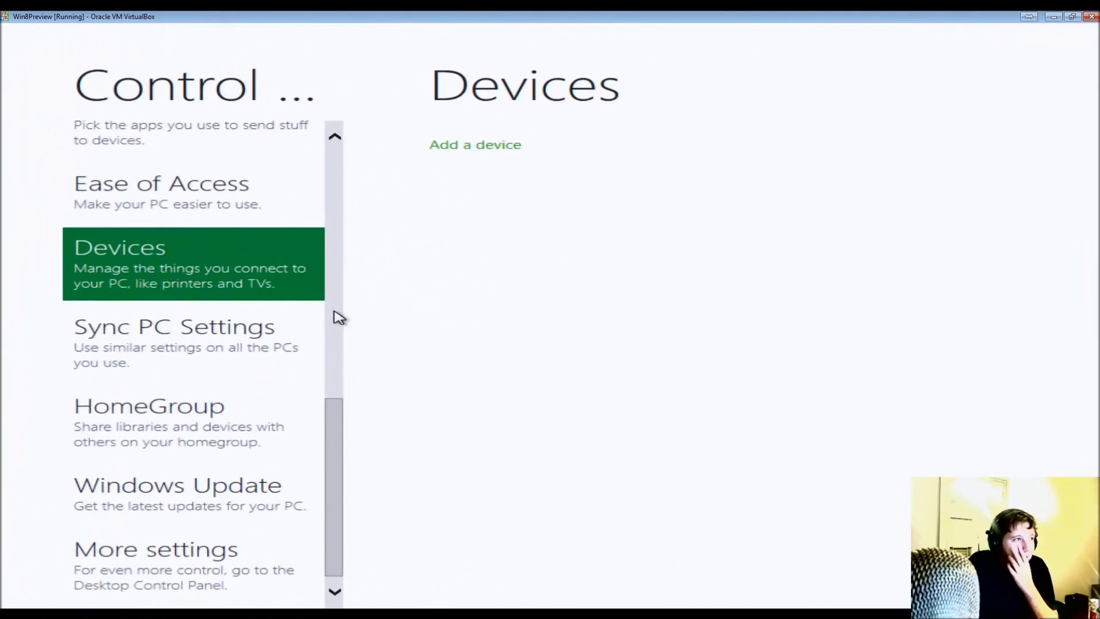
{"action": "left_click", "coordinate": [334, 314]}
{"action": "left_click_drag", "start_coordinate": [337, 370], "coordinate": [349, 536]}
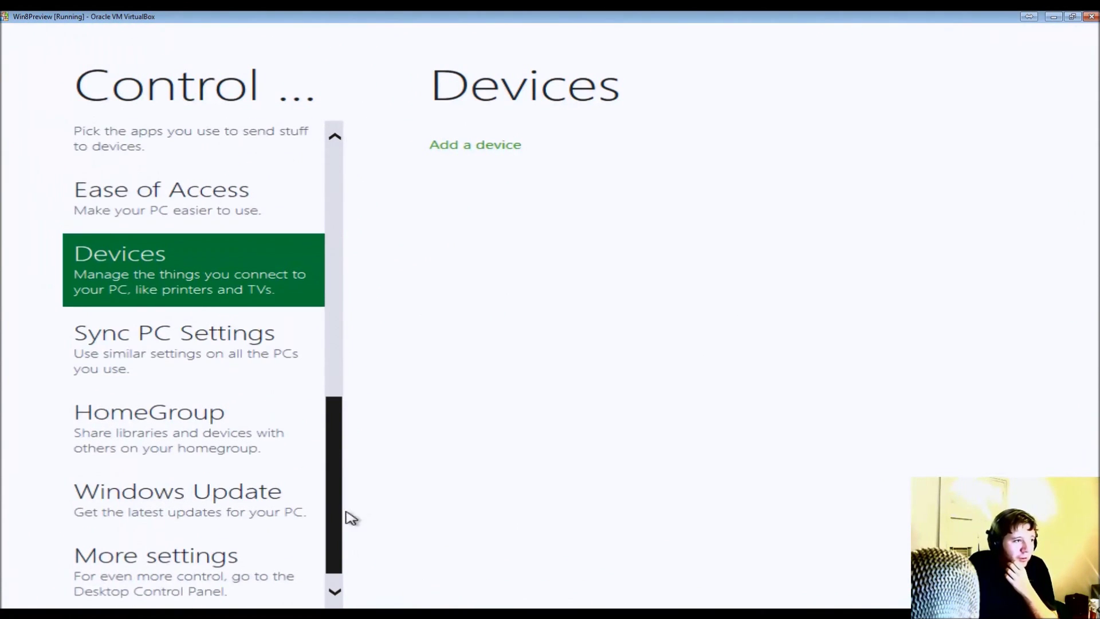
{"action": "left_click", "coordinate": [117, 568]}
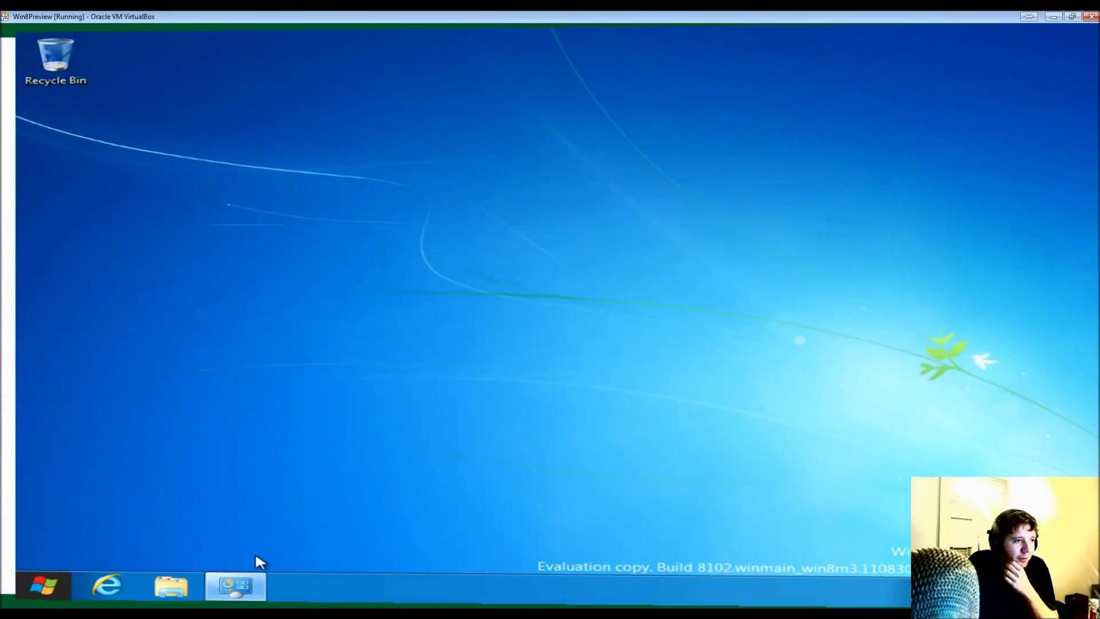
{"action": "scroll", "coordinate": [969, 424], "scroll_direction": "down", "scroll_amount": 5}
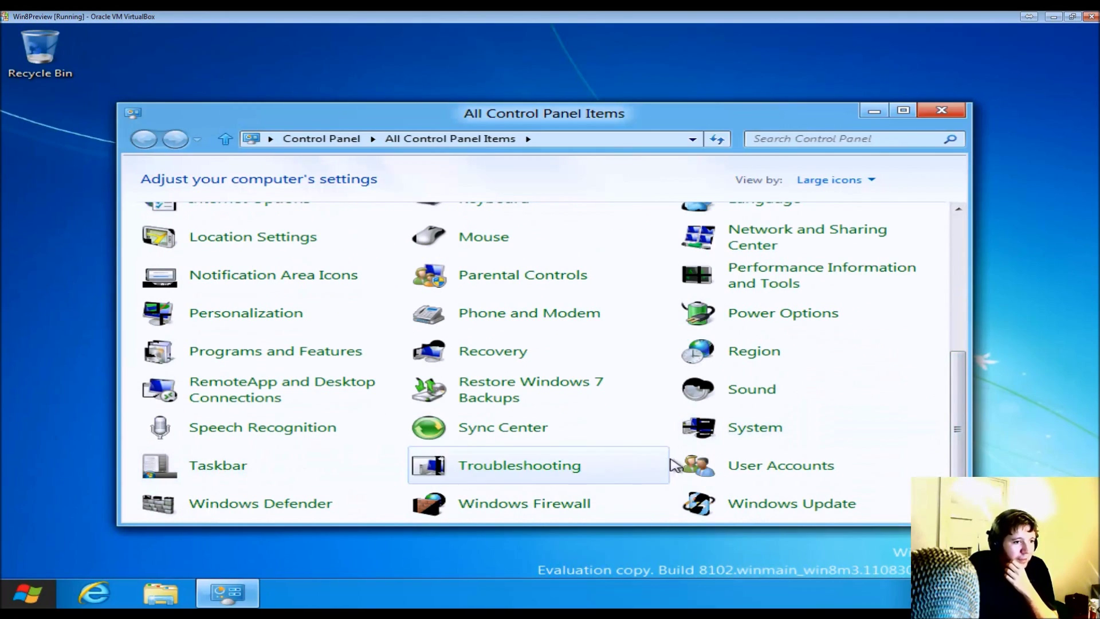
{"action": "left_click", "coordinate": [751, 467]}
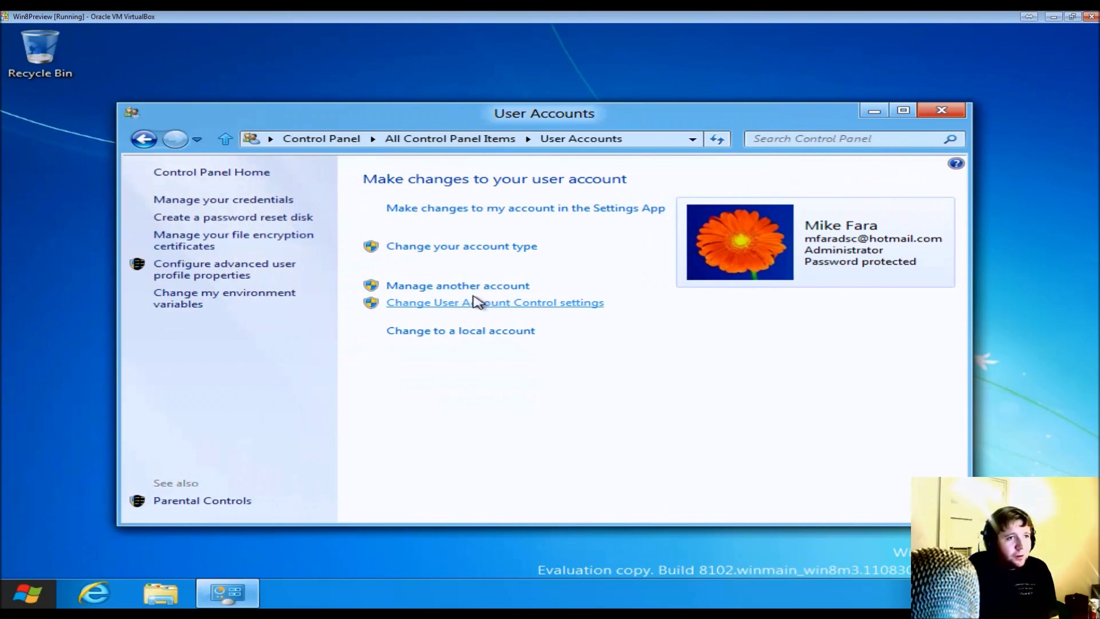
{"action": "left_click", "coordinate": [551, 210]}
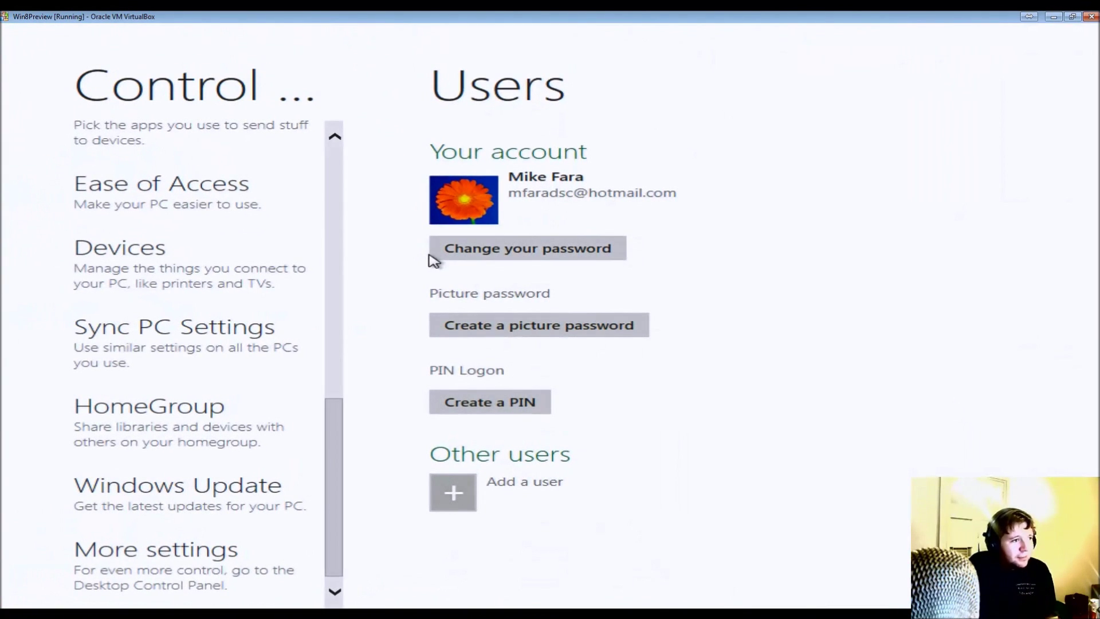
{"action": "scroll", "coordinate": [503, 342], "scroll_direction": "up", "scroll_amount": 2}
{"action": "scroll", "coordinate": [501, 342], "scroll_direction": "up", "scroll_amount": 2}
{"action": "scroll", "coordinate": [499, 342], "scroll_direction": "down", "scroll_amount": 5}
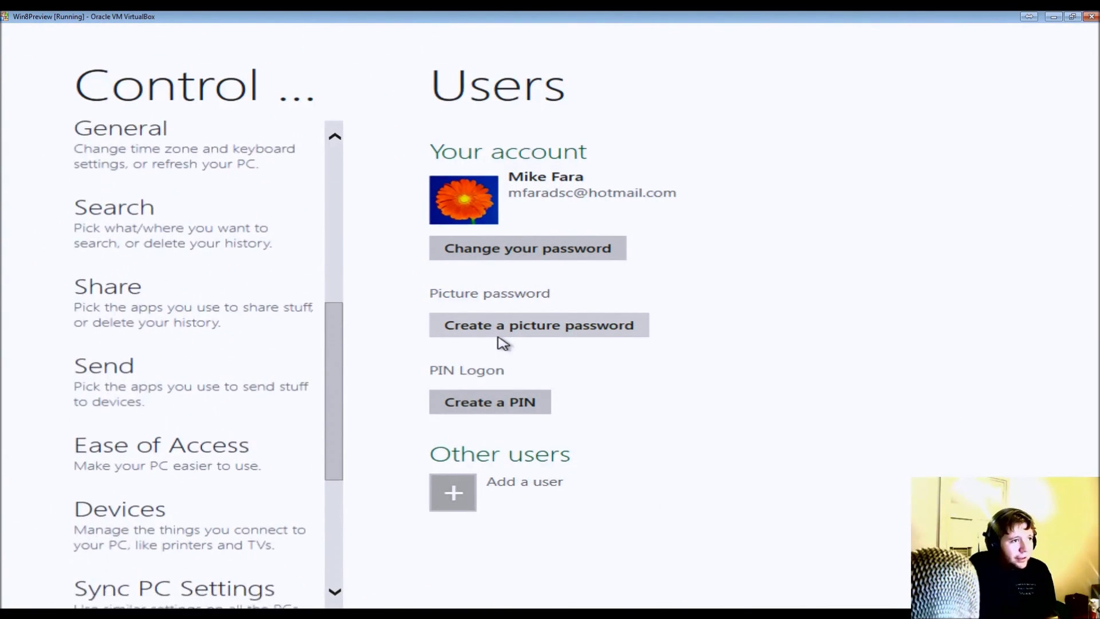
{"action": "left_click", "coordinate": [482, 403]}
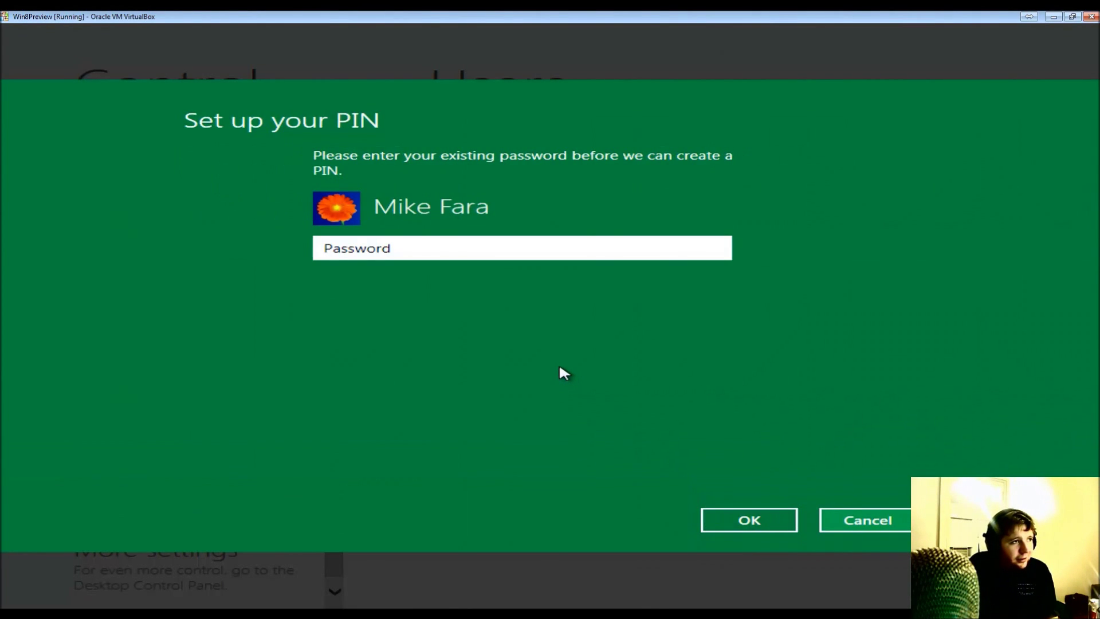
{"action": "type", "text": "••"}
{"action": "key", "text": "Return"}
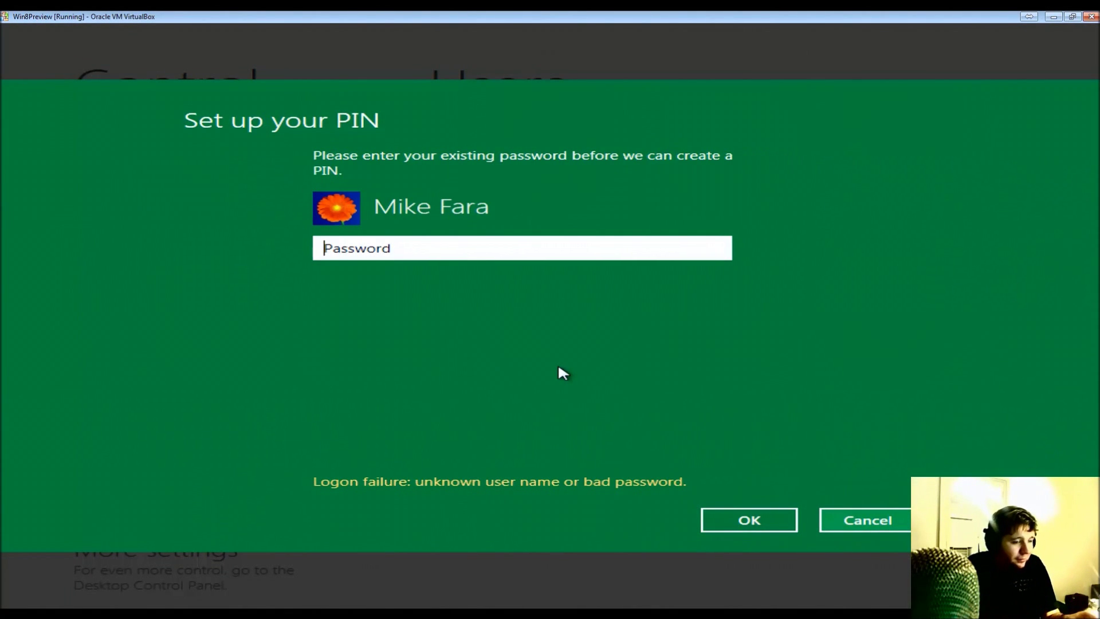
{"action": "left_click", "coordinate": [739, 523]}
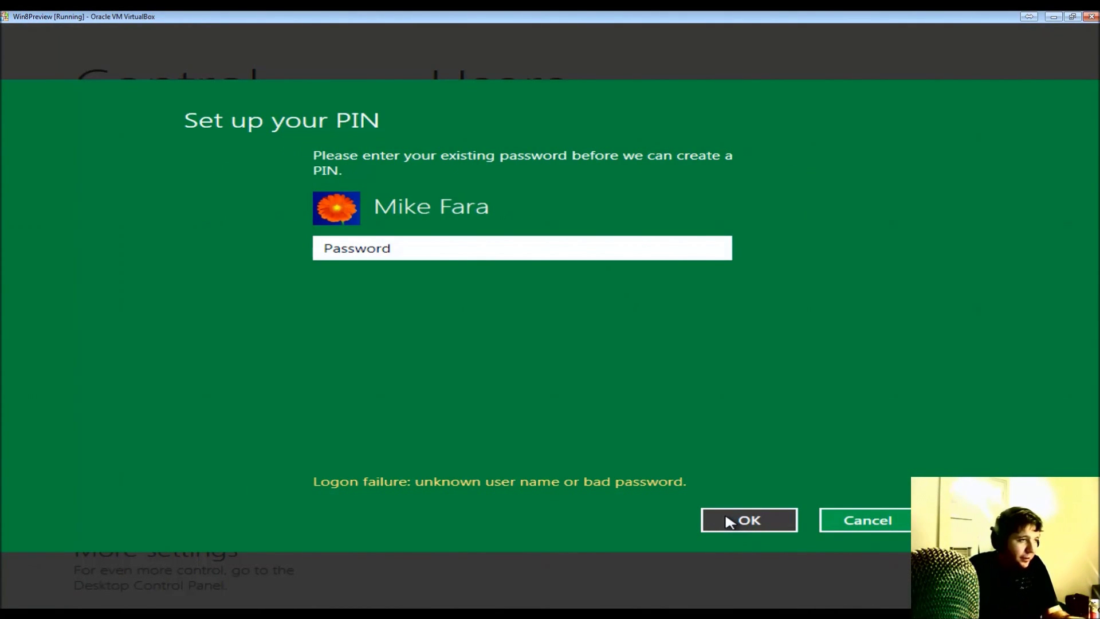
{"action": "type", "text": "•"}
{"action": "key", "text": "Return"}
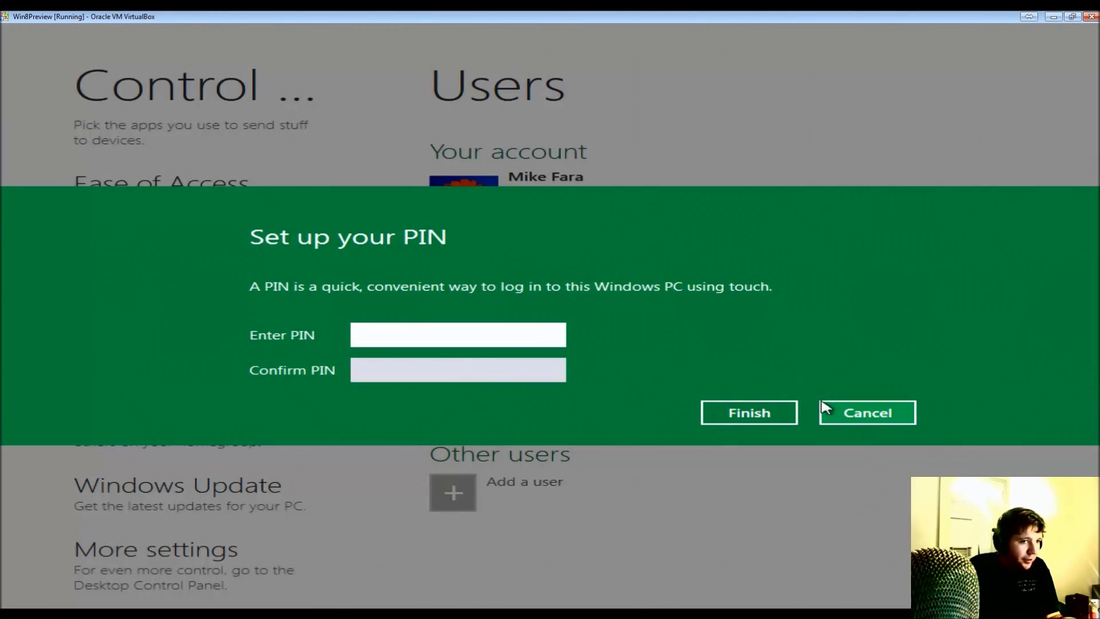
{"action": "left_click", "coordinate": [827, 409]}
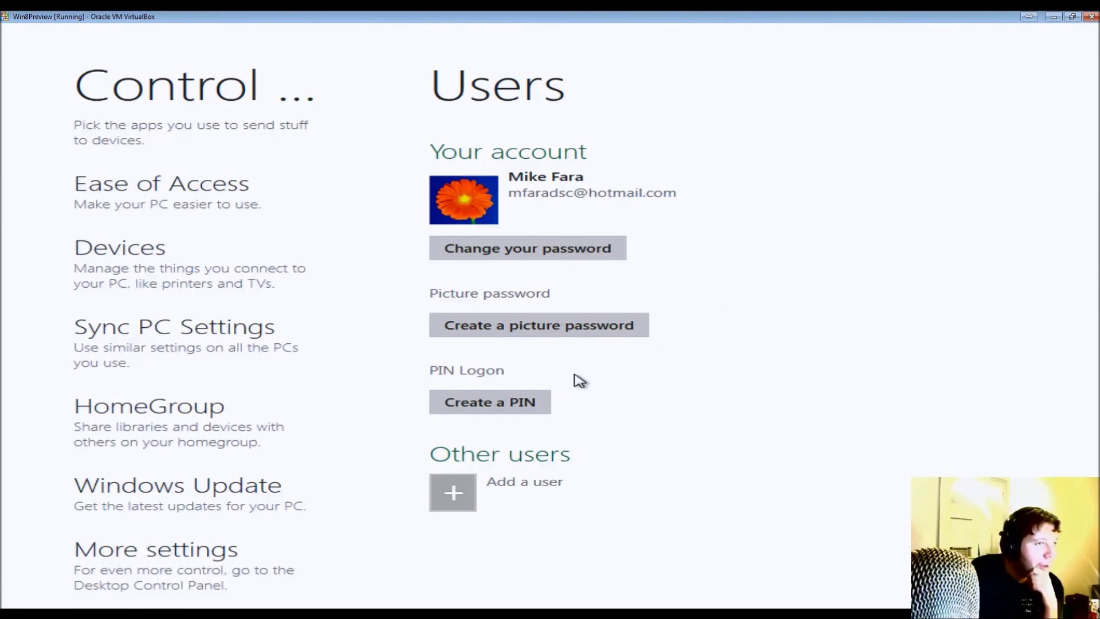
{"action": "left_click", "coordinate": [577, 339]}
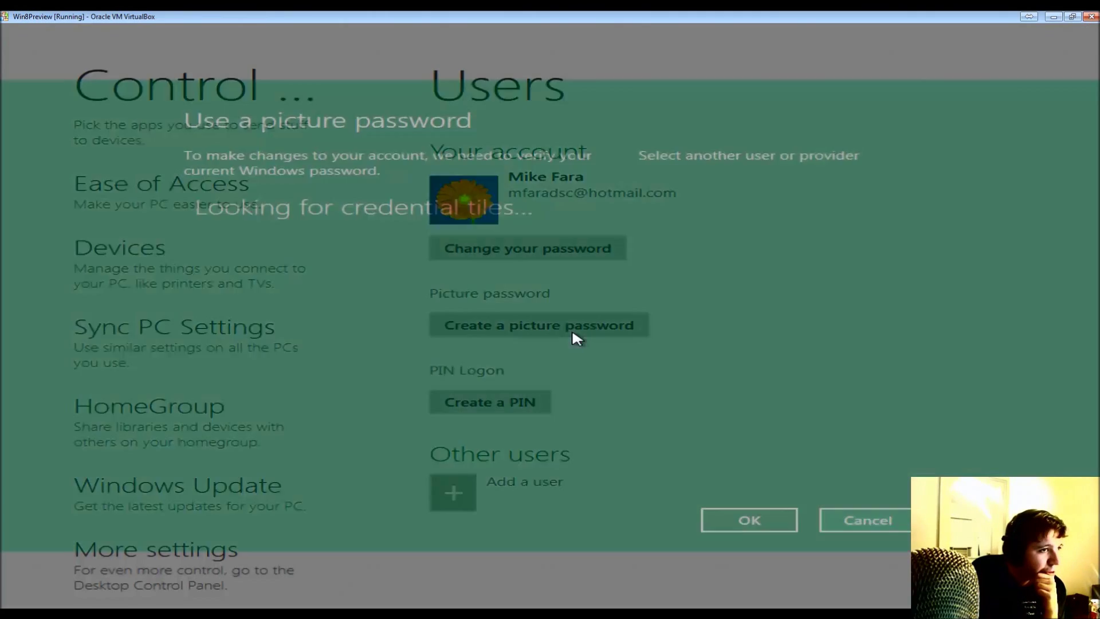
{"action": "type", "text": "**********"}
{"action": "key", "text": "Return"}
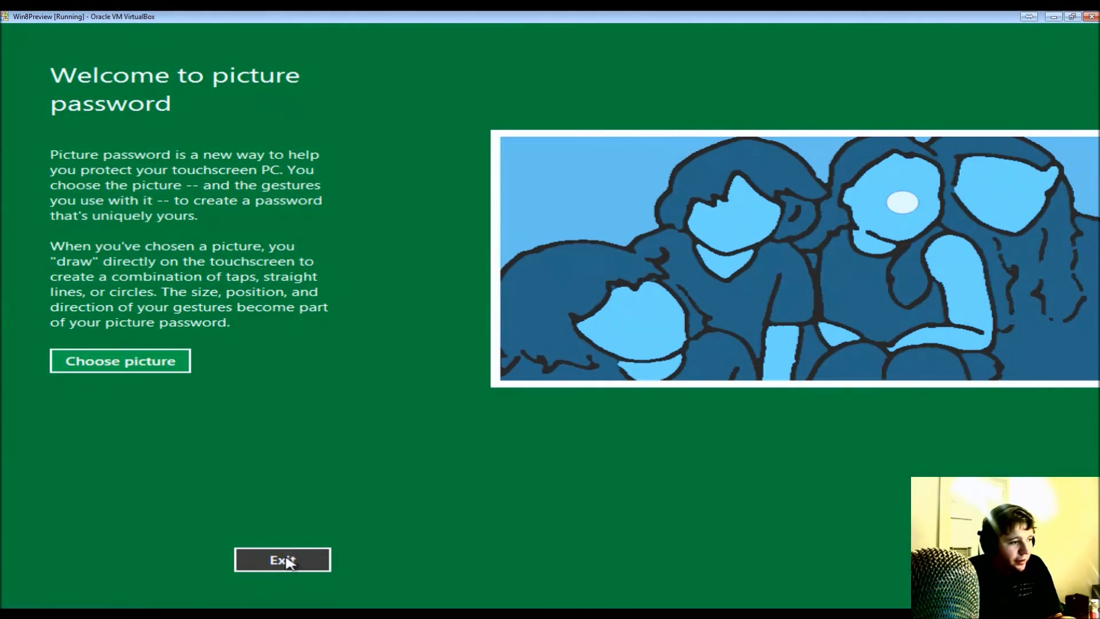
- Leave the picture password intro and set the red flower photo as lock screen picture
{"action": "left_click", "coordinate": [280, 559]}
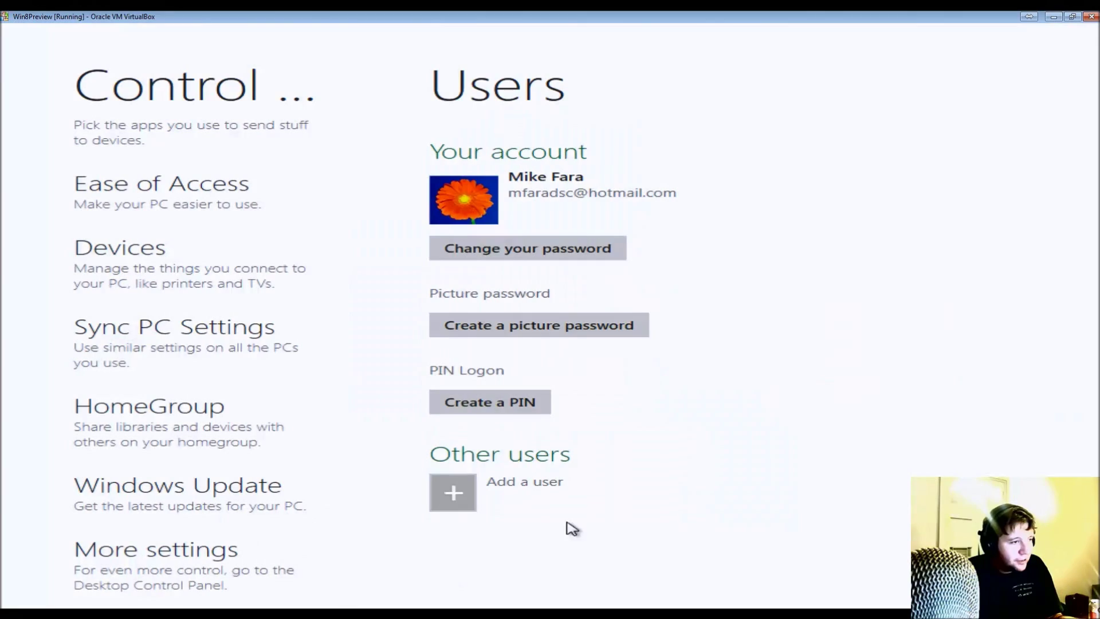
{"action": "left_click_drag", "start_coordinate": [341, 476], "coordinate": [304, 30]}
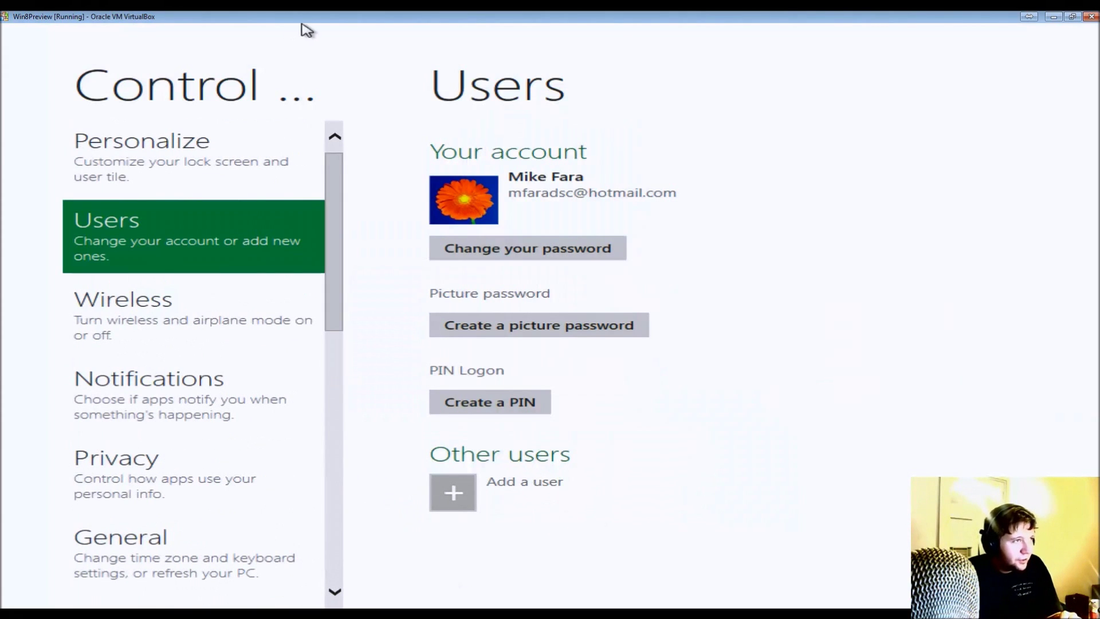
{"action": "left_click", "coordinate": [103, 159]}
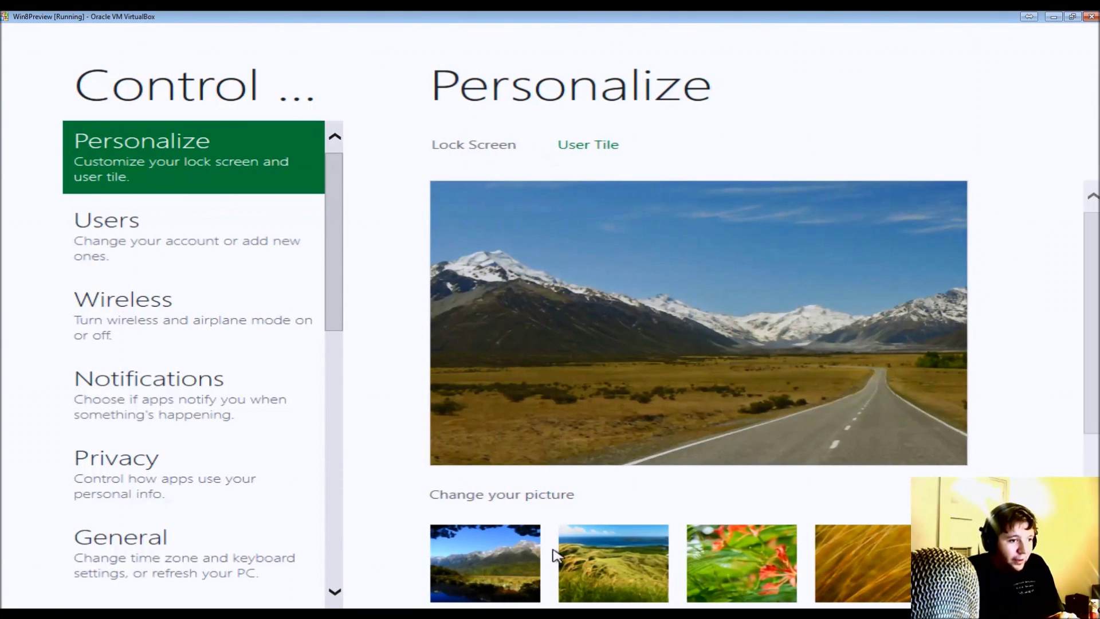
{"action": "left_click", "coordinate": [731, 555]}
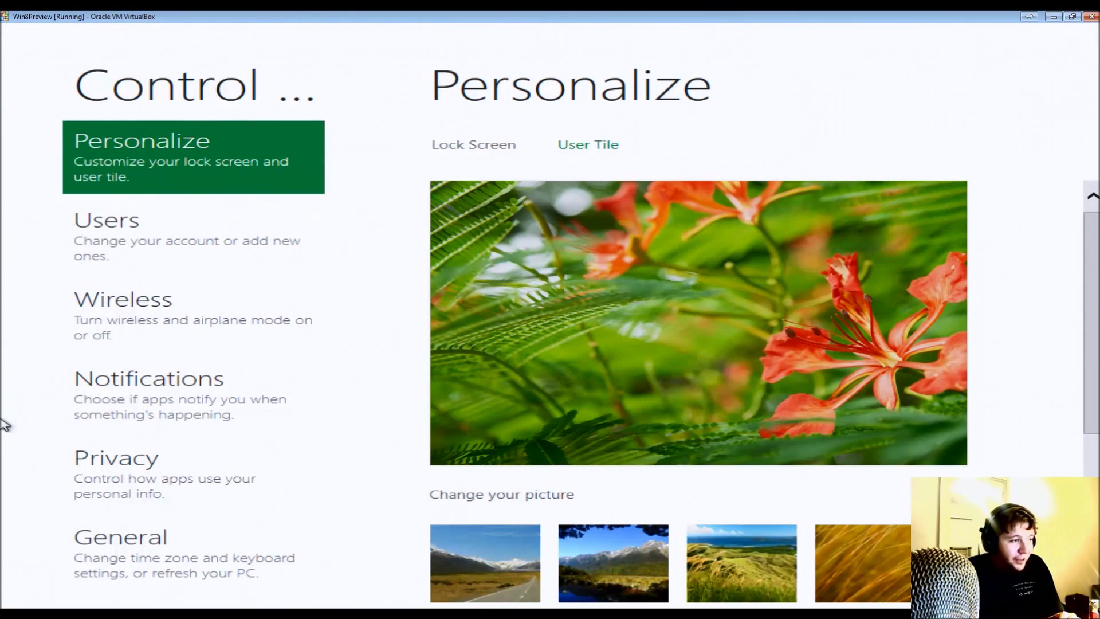
- View the Privacy settings, then go to the desktop Control Panel via More settings
{"action": "left_click", "coordinate": [142, 459]}
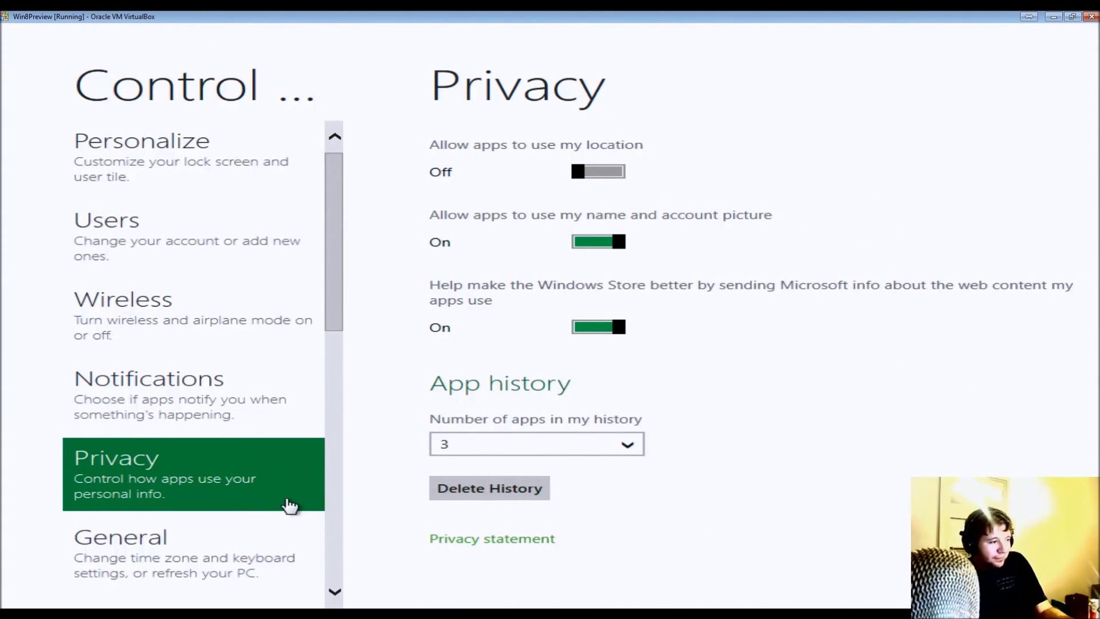
{"action": "left_click", "coordinate": [335, 551]}
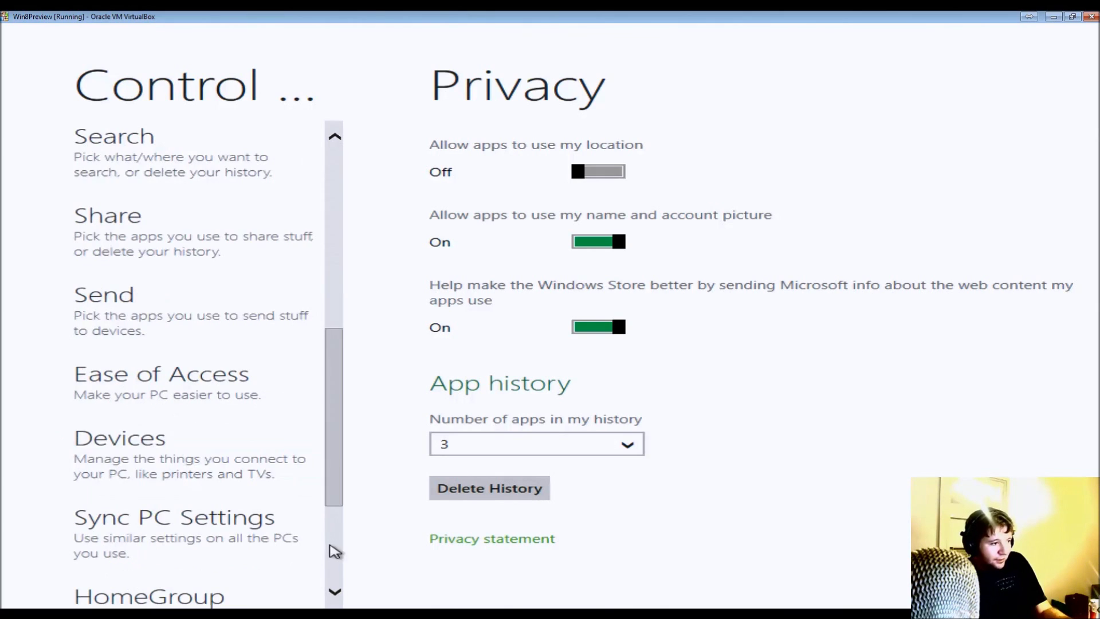
{"action": "left_click", "coordinate": [336, 575]}
{"action": "left_click", "coordinate": [97, 576]}
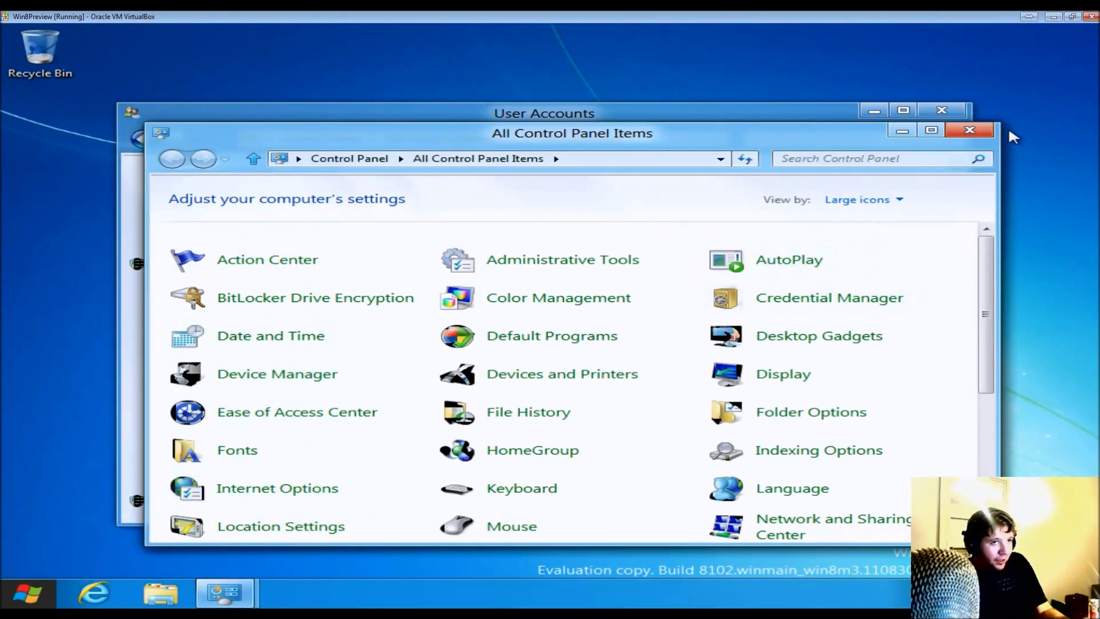
- Close the All Control Panel Items and User Accounts windows
{"action": "left_click", "coordinate": [967, 129]}
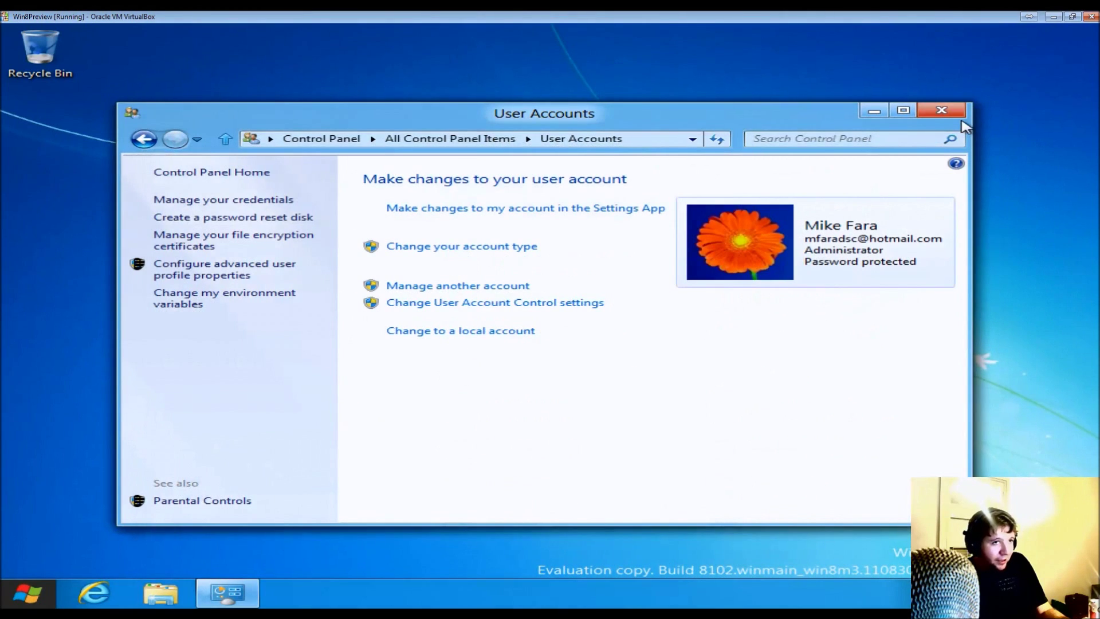
{"action": "left_click_drag", "start_coordinate": [810, 121], "coordinate": [833, 117]}
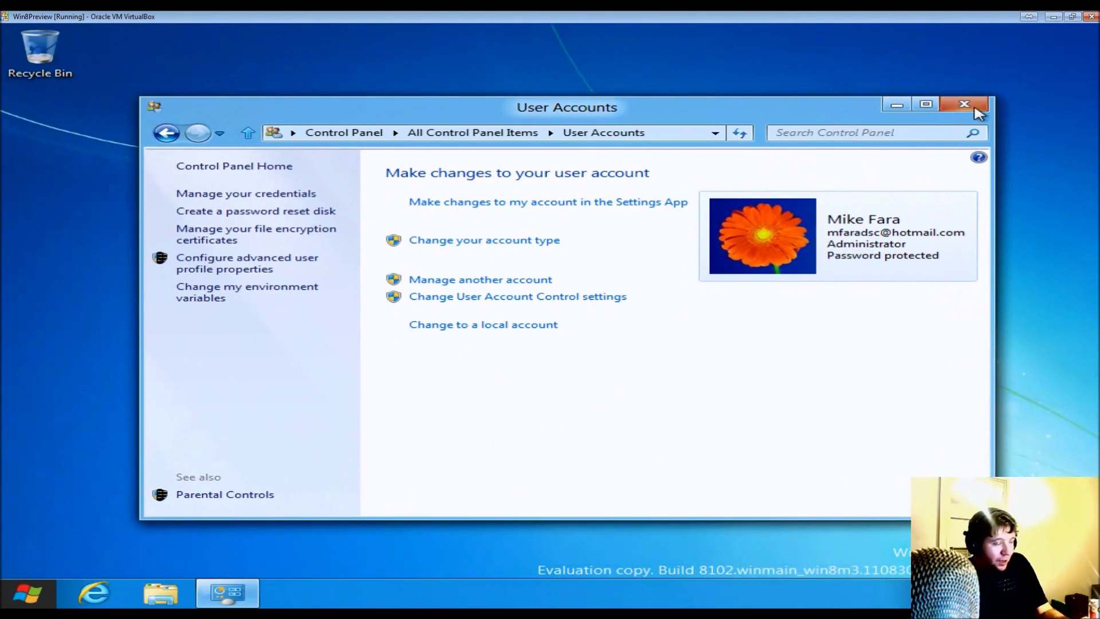
{"action": "left_click", "coordinate": [966, 110]}
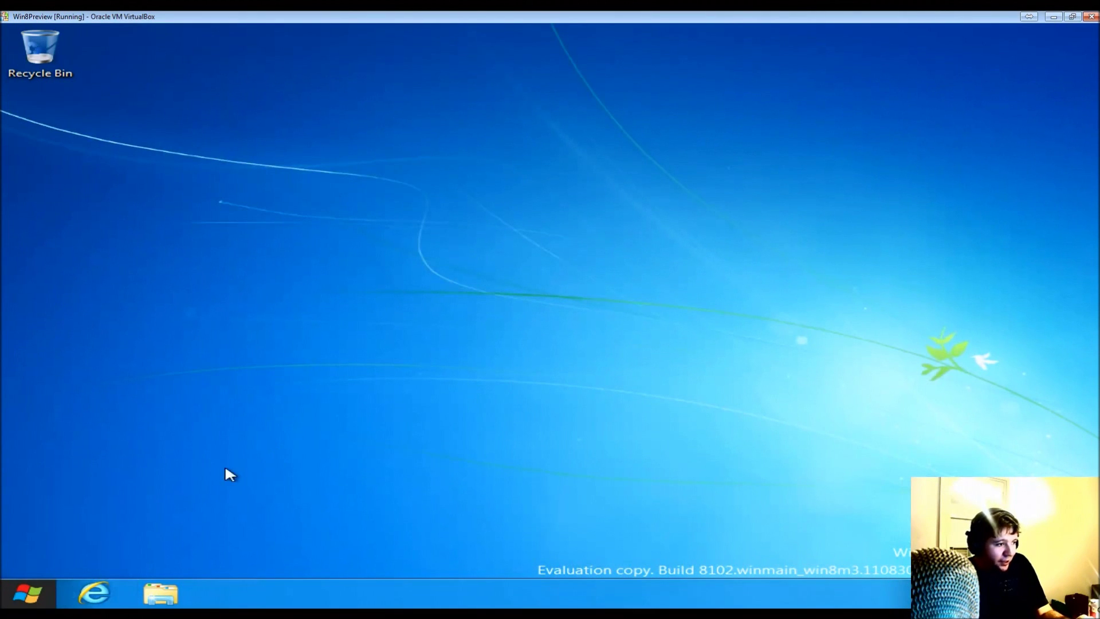
- Show and dismiss Explorer's frequent places list, then switch to the Start screen
{"action": "right_click", "coordinate": [161, 602]}
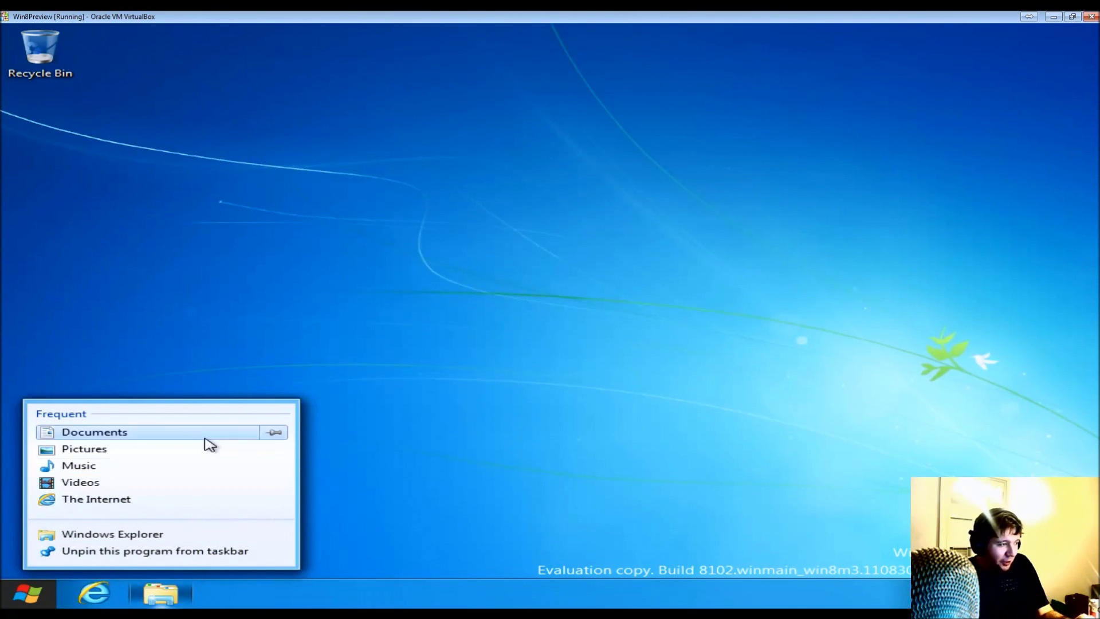
{"action": "left_click", "coordinate": [893, 199]}
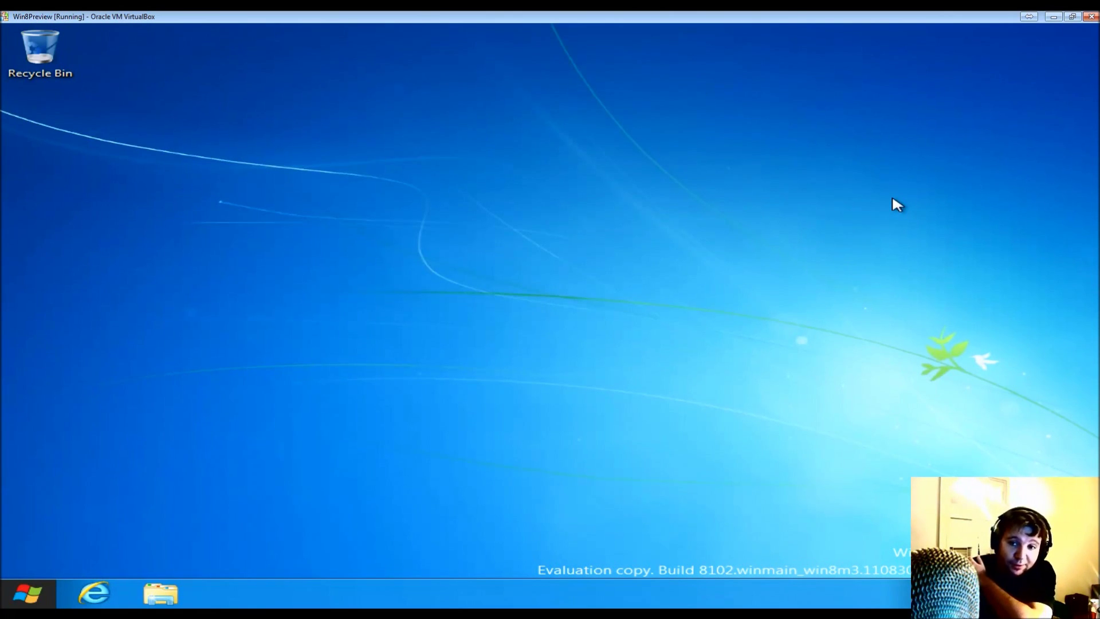
{"action": "key", "text": "Tab"}
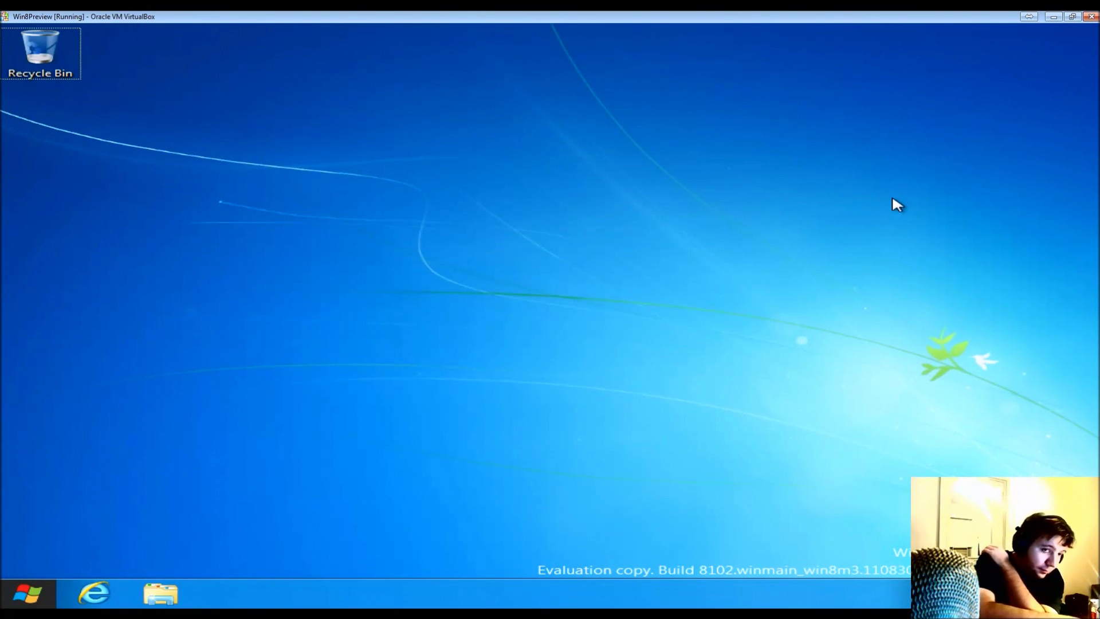
{"action": "key", "text": "super"}
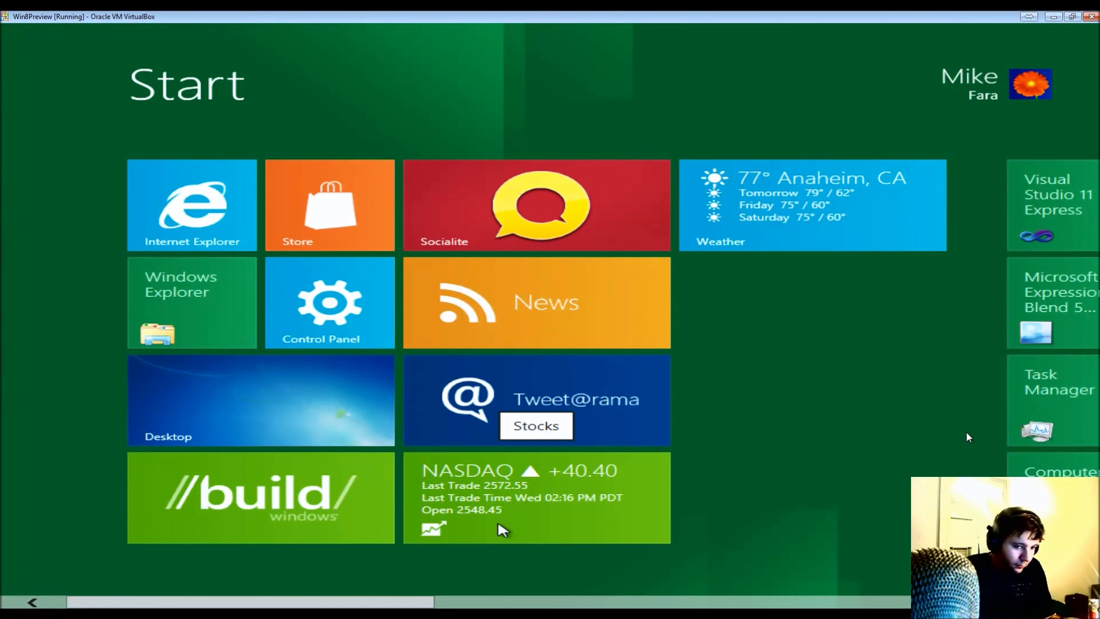
{"action": "key", "text": "alt+Tab"}
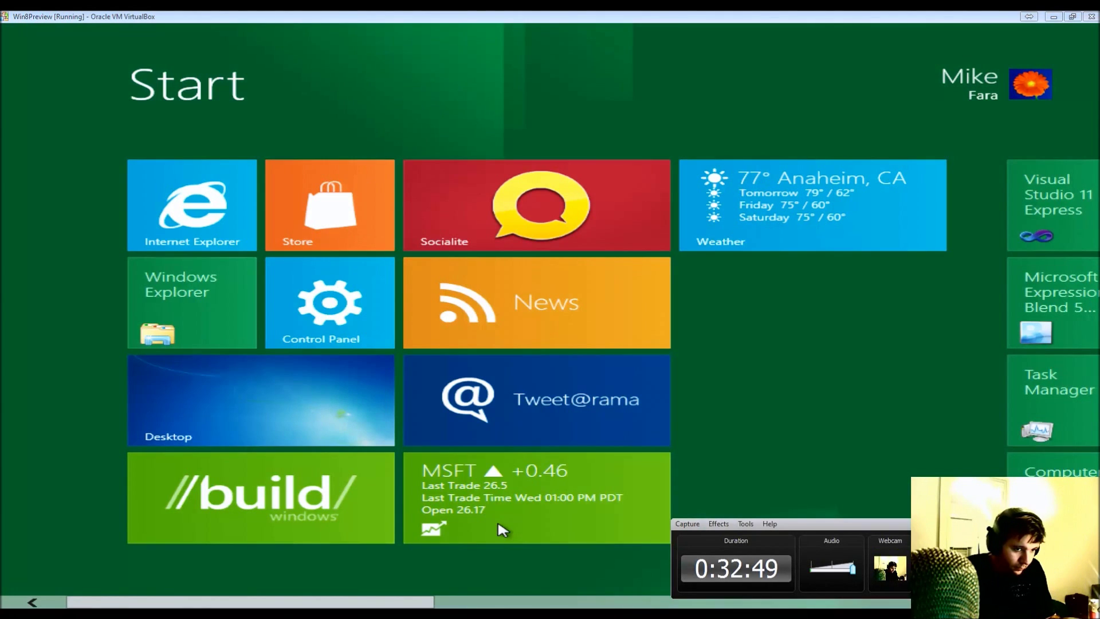